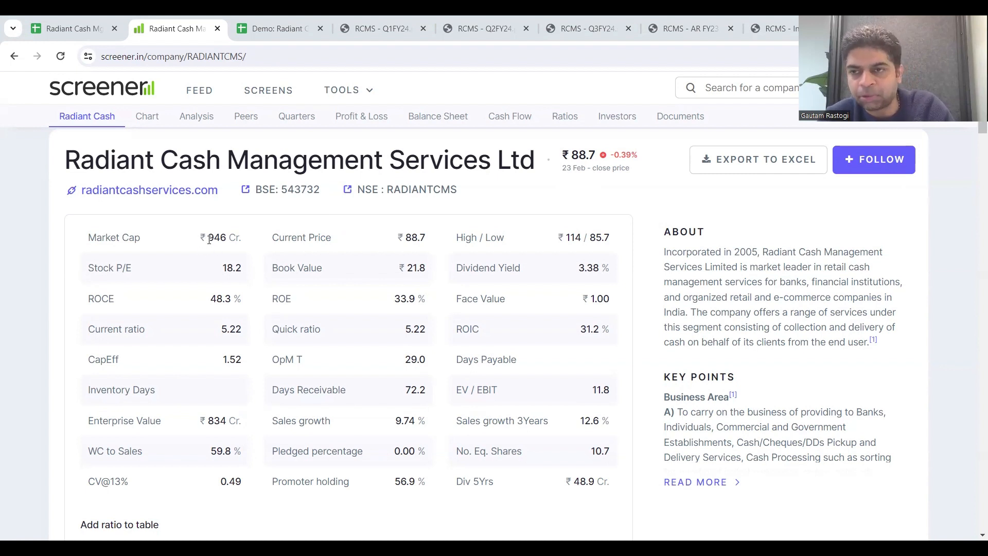
# Step: Highlight the market cap and stock P/E on the Radiant Cash company page and switch to the Demo valuation spreadsheet
pyautogui.moveTo(239, 239); pyautogui.dragTo(208, 239)
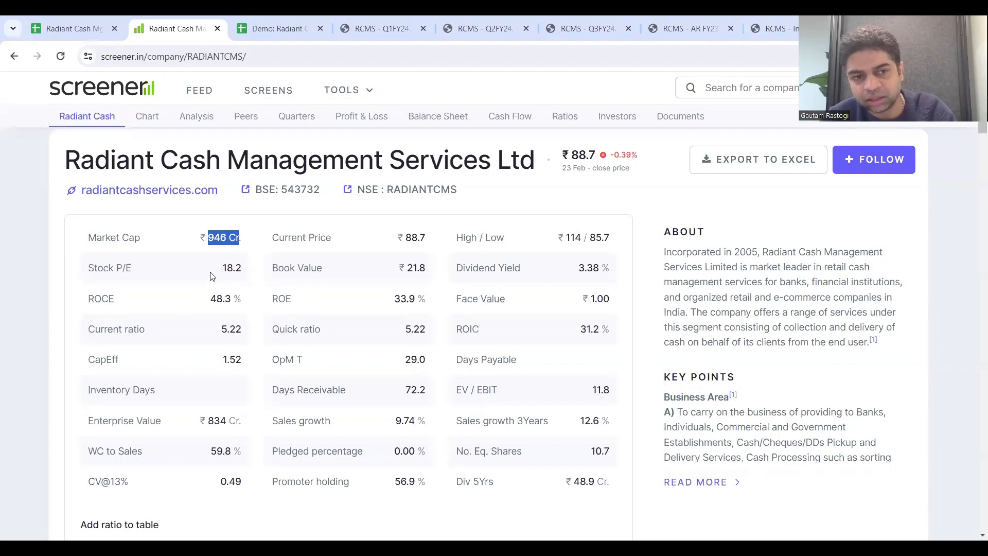
pyautogui.moveTo(222, 272); pyautogui.dragTo(244, 275)
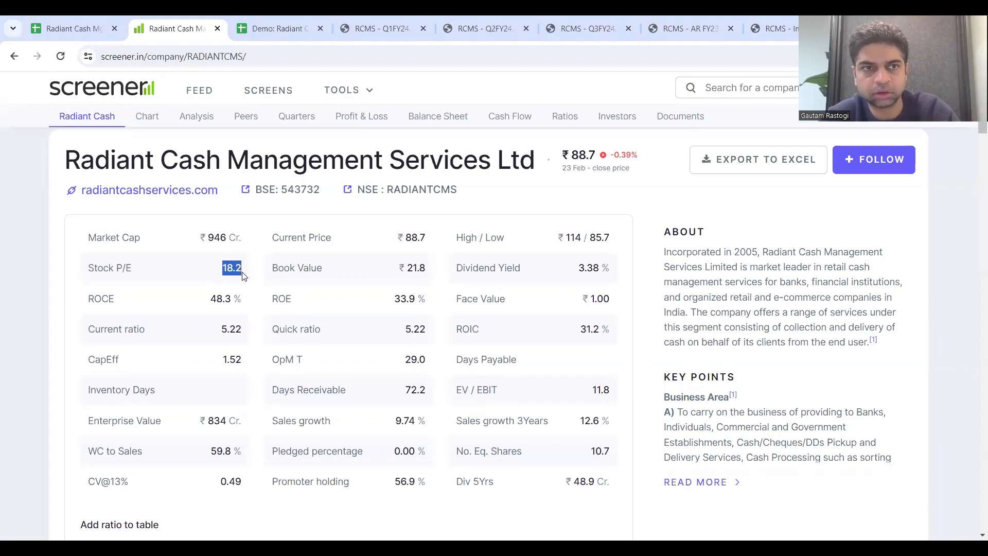
pyautogui.click(284, 27)
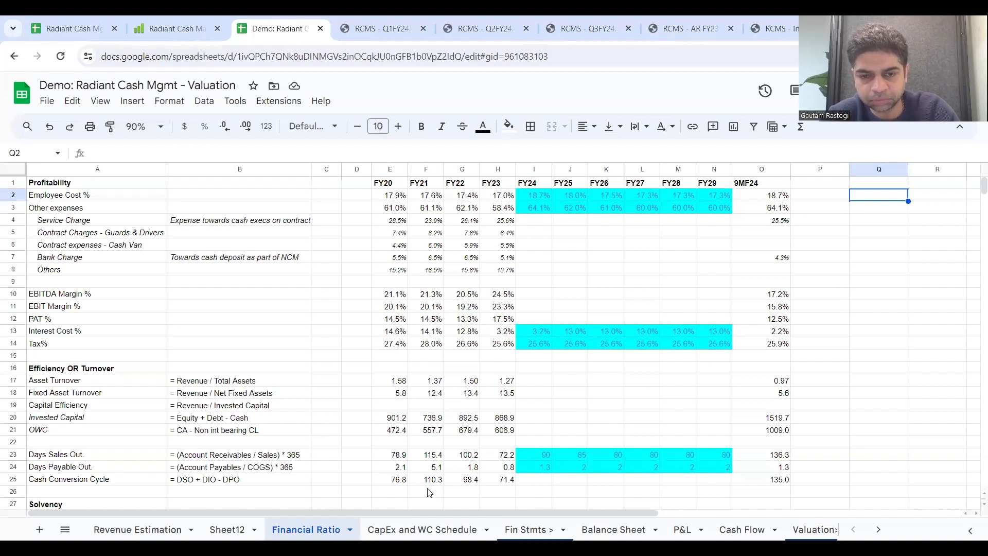
# Step: Look through the Balance Sheet, P&L and Cash Flow sheets and return to the Financial Ratio sheet
pyautogui.click(391, 294)
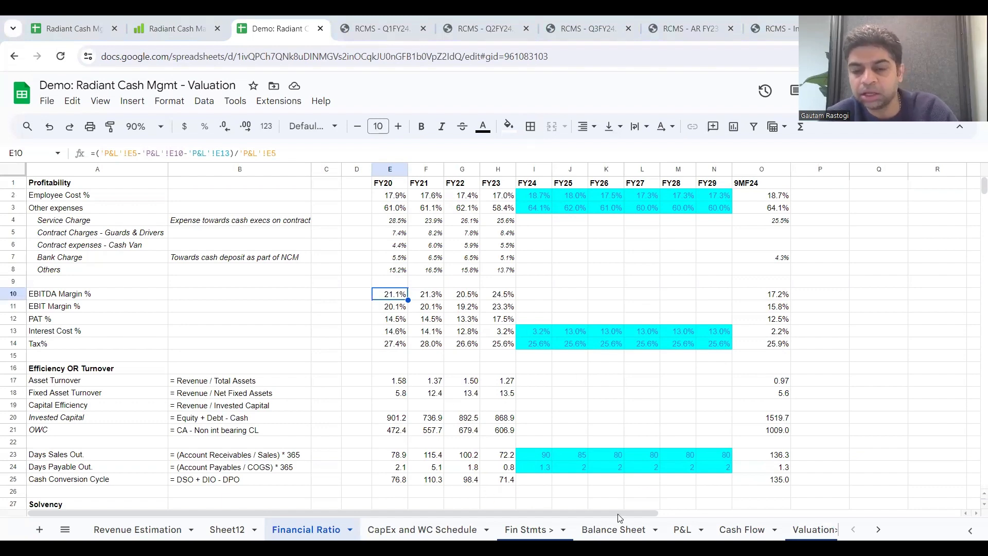
pyautogui.click(614, 530)
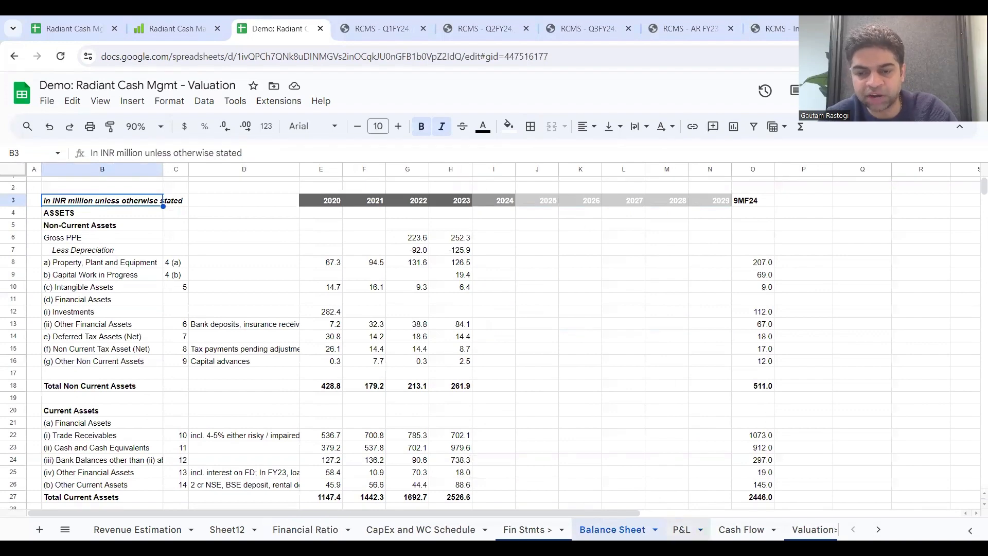
pyautogui.click(682, 530)
pyautogui.click(741, 530)
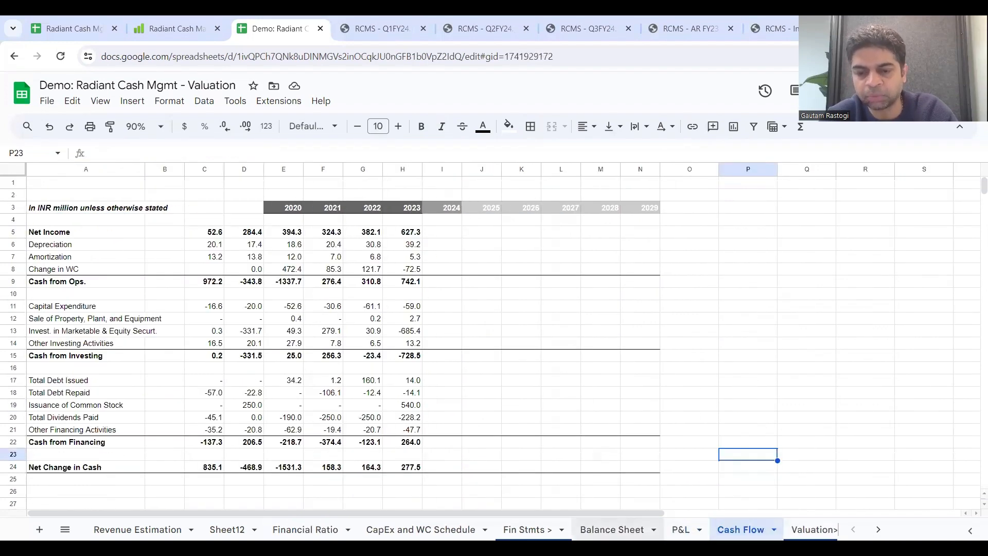
pyautogui.click(612, 529)
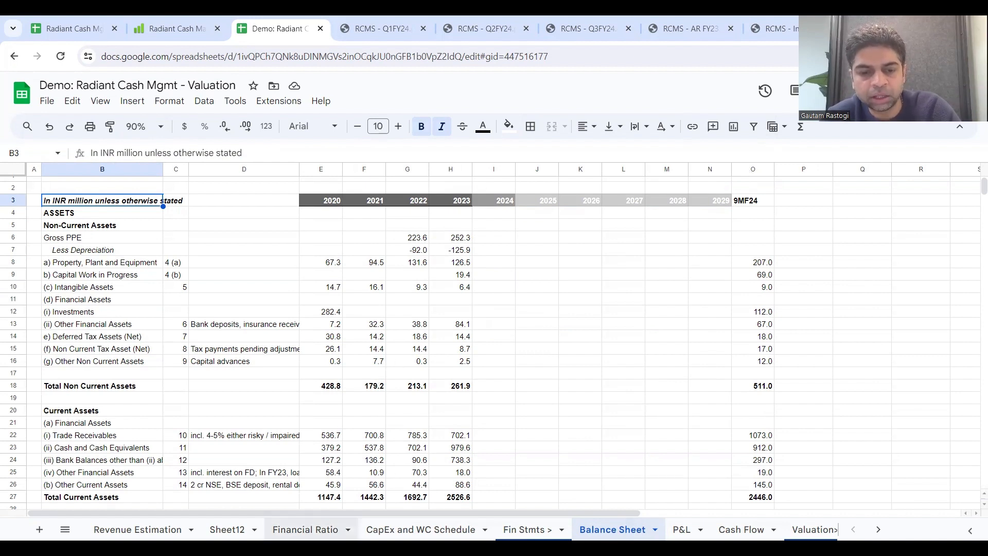
pyautogui.click(305, 530)
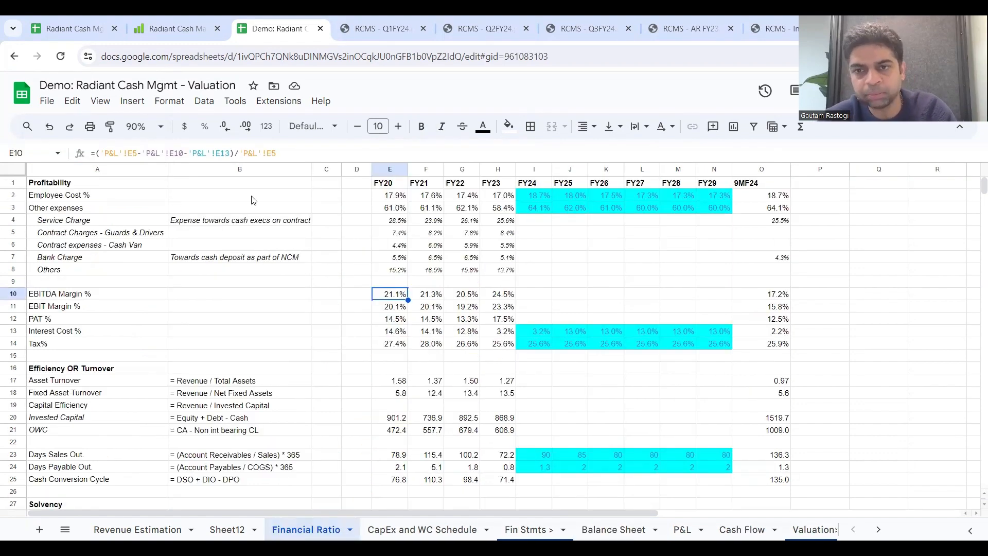
# Step: Check the Employee Cost % ratio's source statements on the P&L and Balance Sheet sheets, returning to Financial Ratio
pyautogui.click(105, 198)
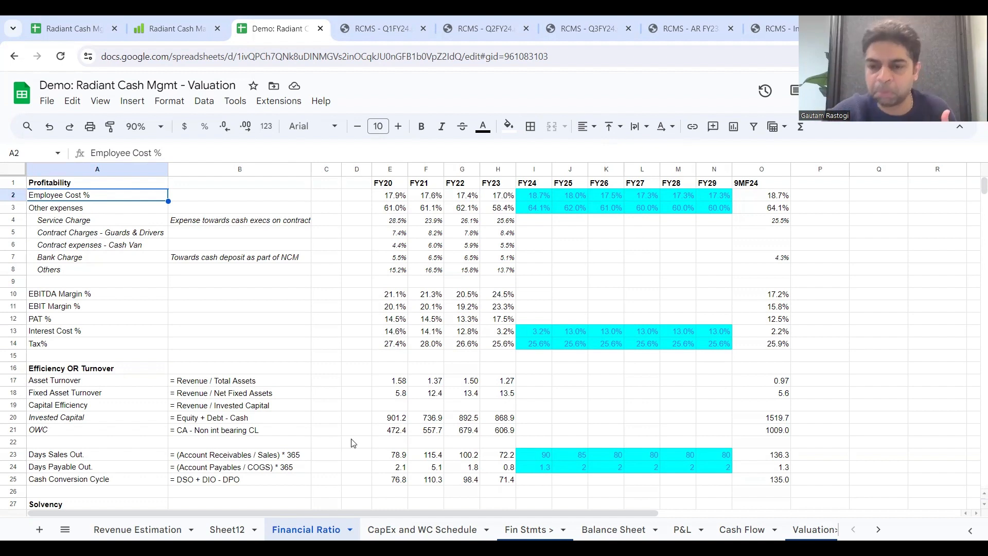
pyautogui.click(683, 530)
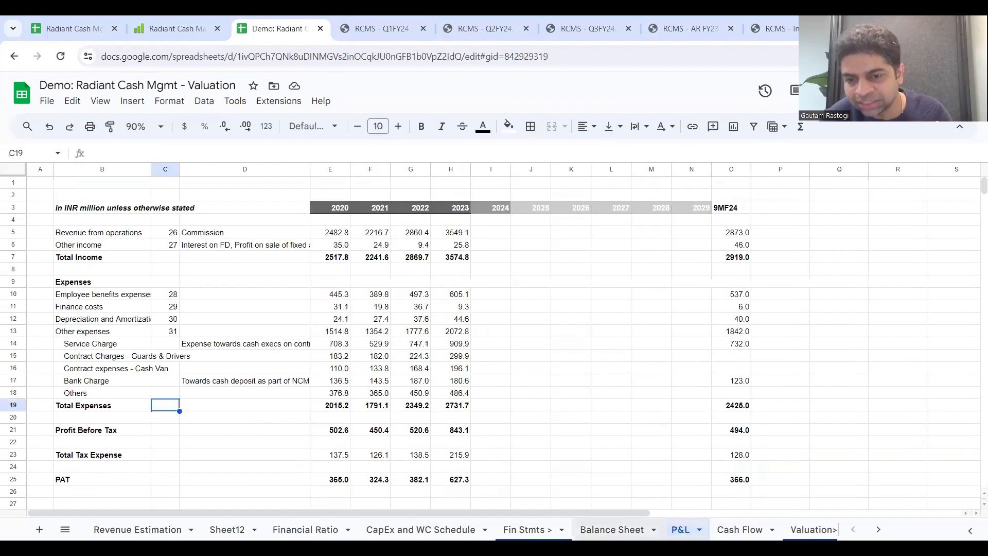
pyautogui.click(612, 530)
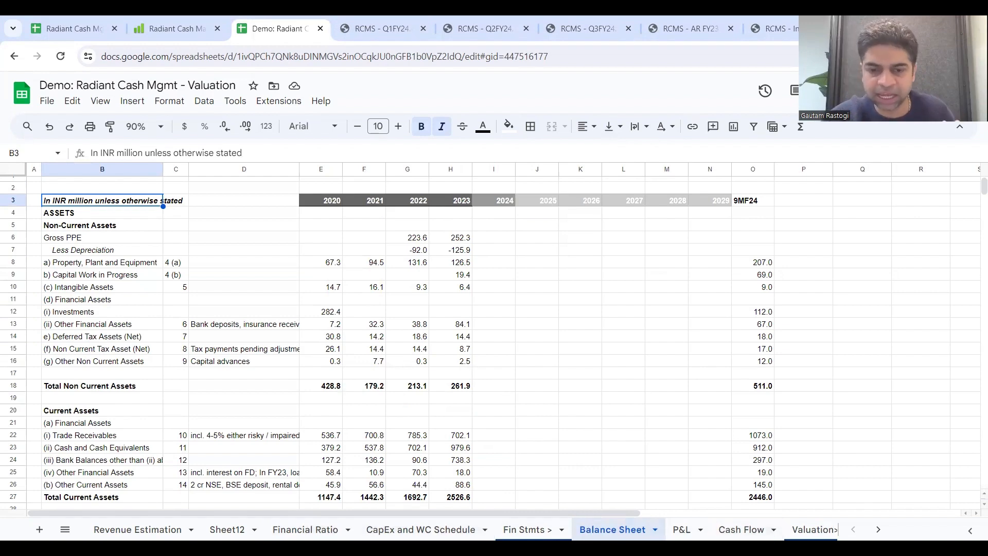
pyautogui.click(306, 530)
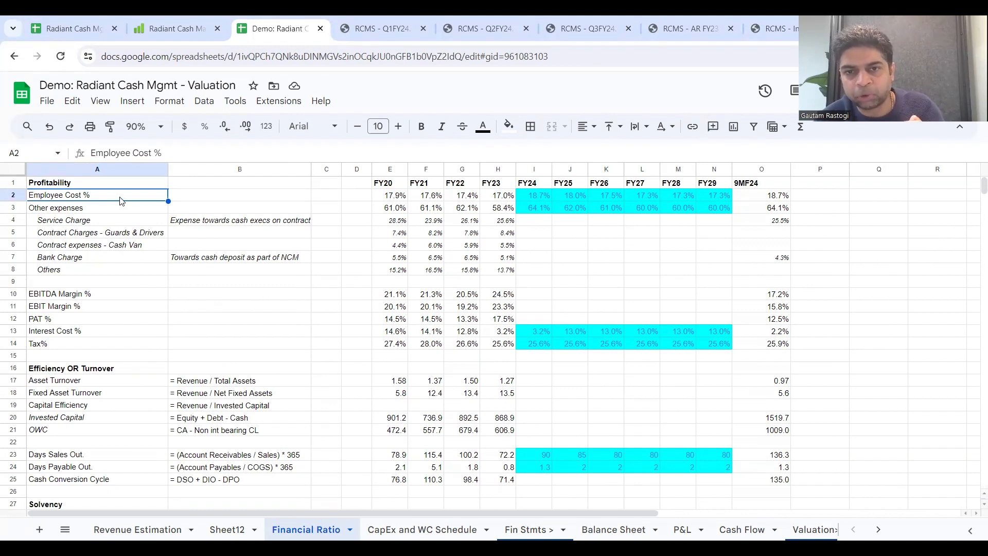
# Step: Examine the FY23 and 9MF24 employee cost and FY23 other expenses, including the Service Charge and Bank Charge notes
pyautogui.click(493, 199)
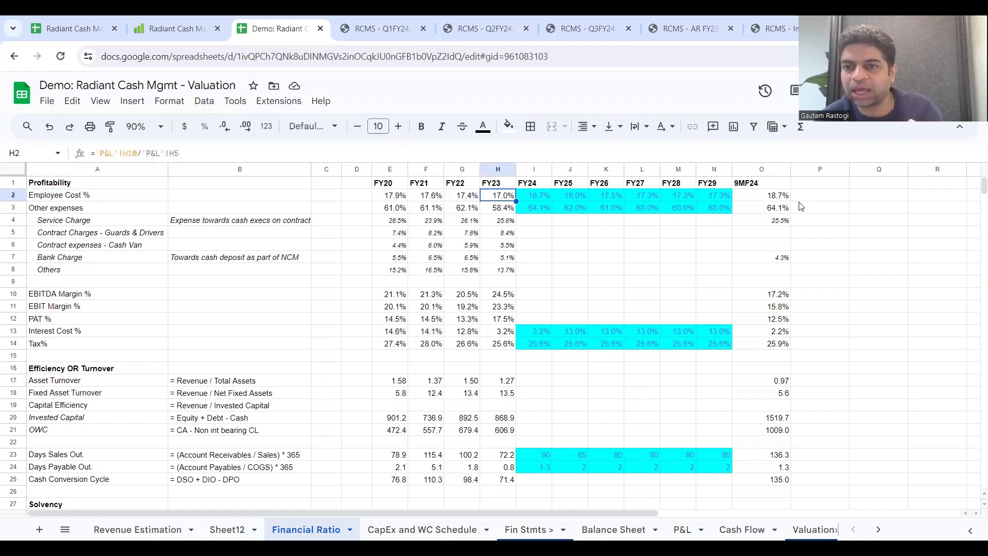
pyautogui.click(777, 200)
pyautogui.click(501, 211)
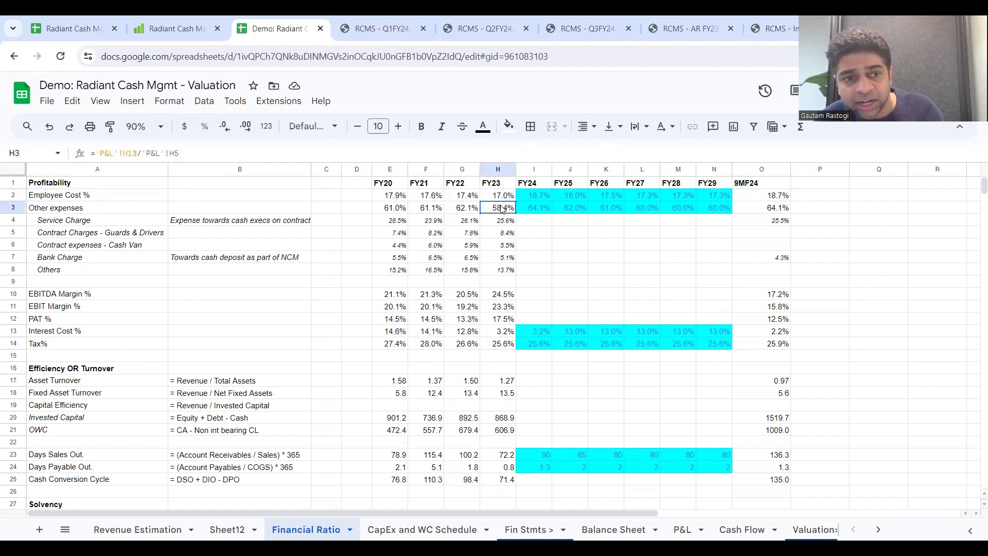
pyautogui.click(109, 225)
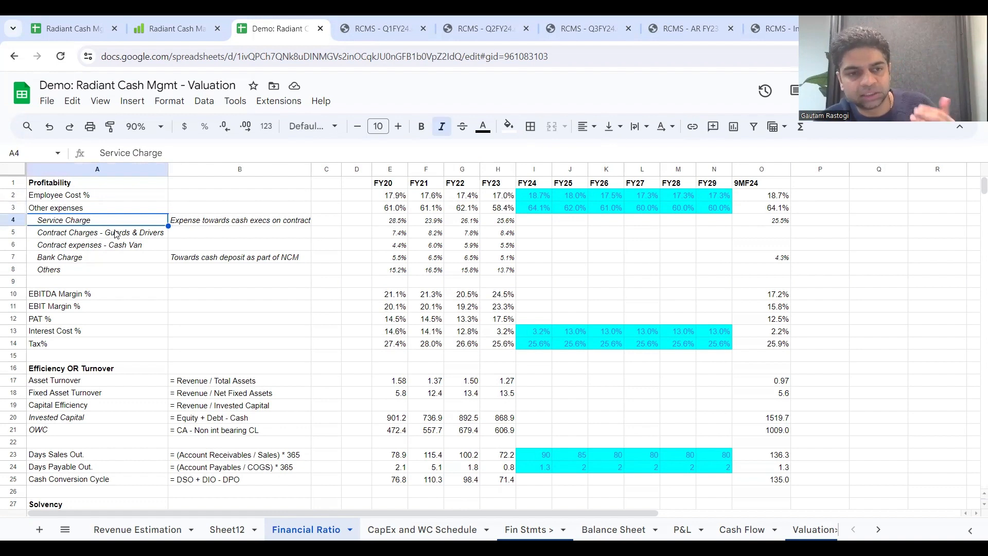
pyautogui.click(195, 223)
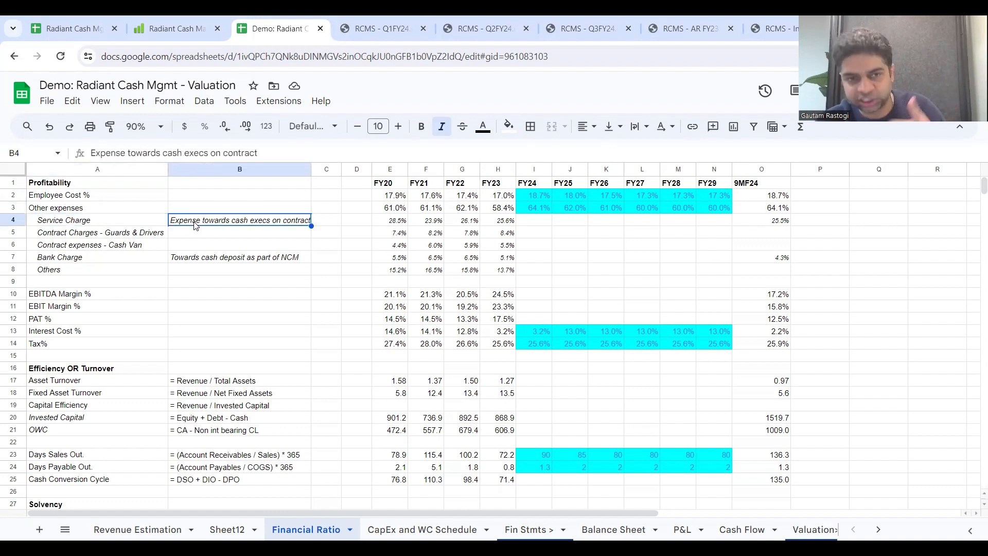
pyautogui.click(95, 261)
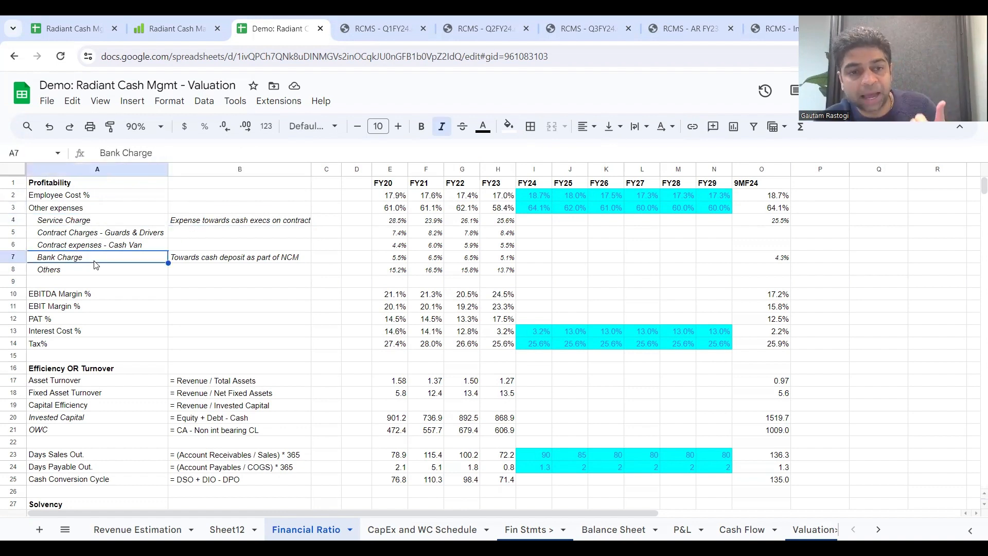
pyautogui.click(211, 261)
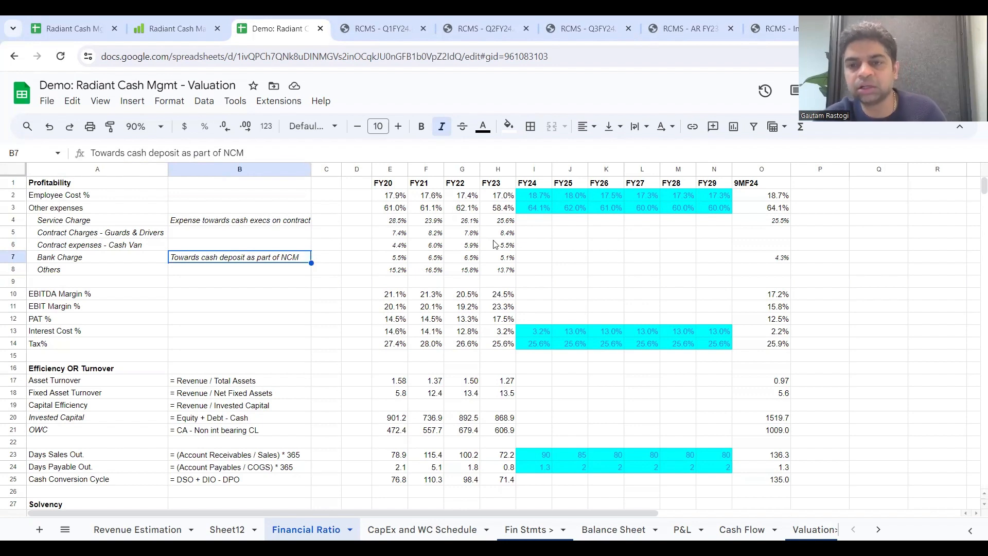
pyautogui.click(509, 211)
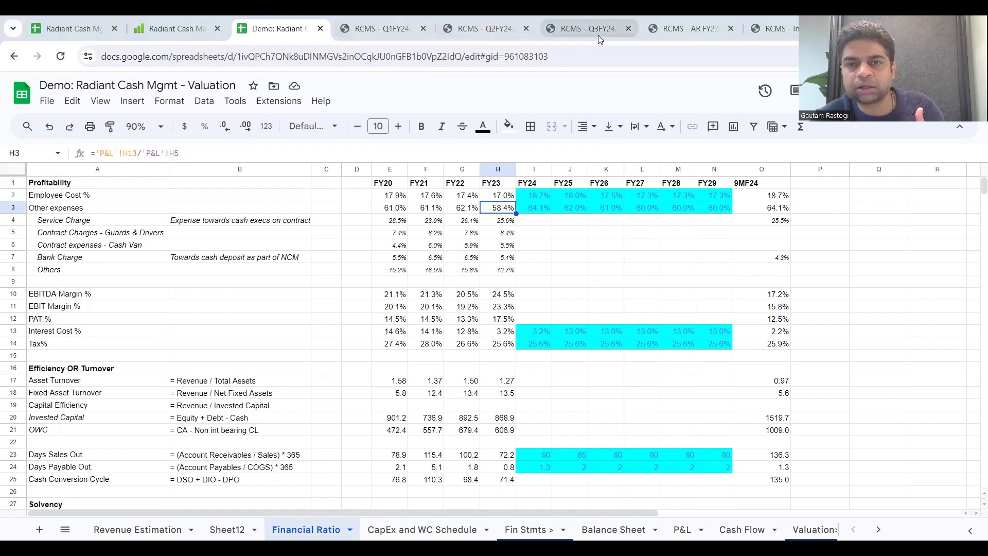
# Step: Open the RCMS - Q3FY24 PDF and select the passage on optimizing the network with additional pickup or delivery points
pyautogui.moveTo(598, 33)
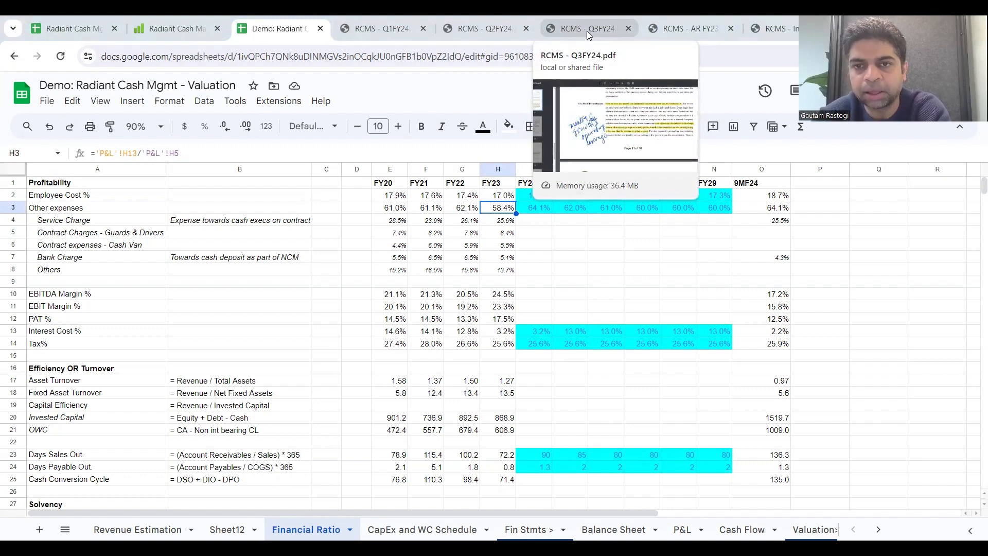
pyautogui.click(588, 32)
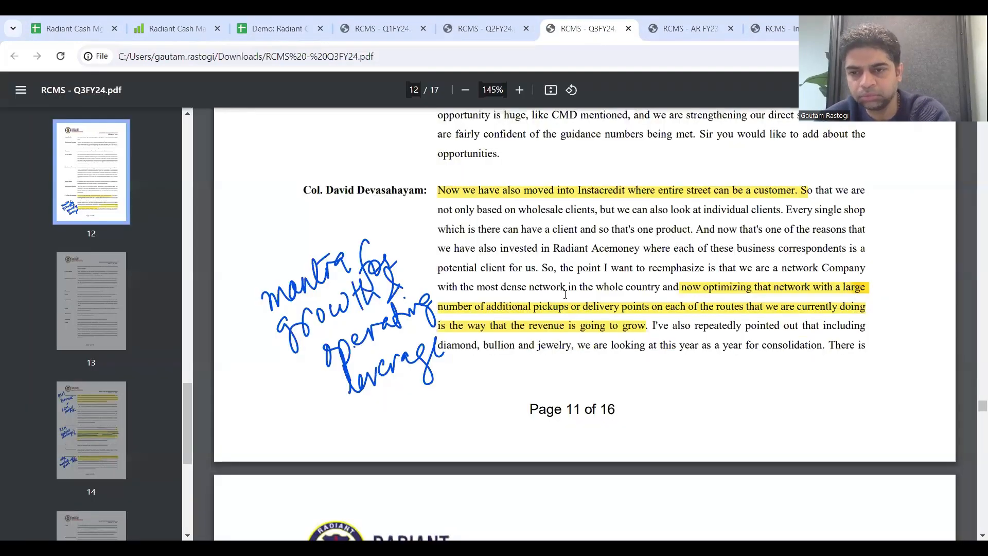
pyautogui.scroll(1, 565, 295)
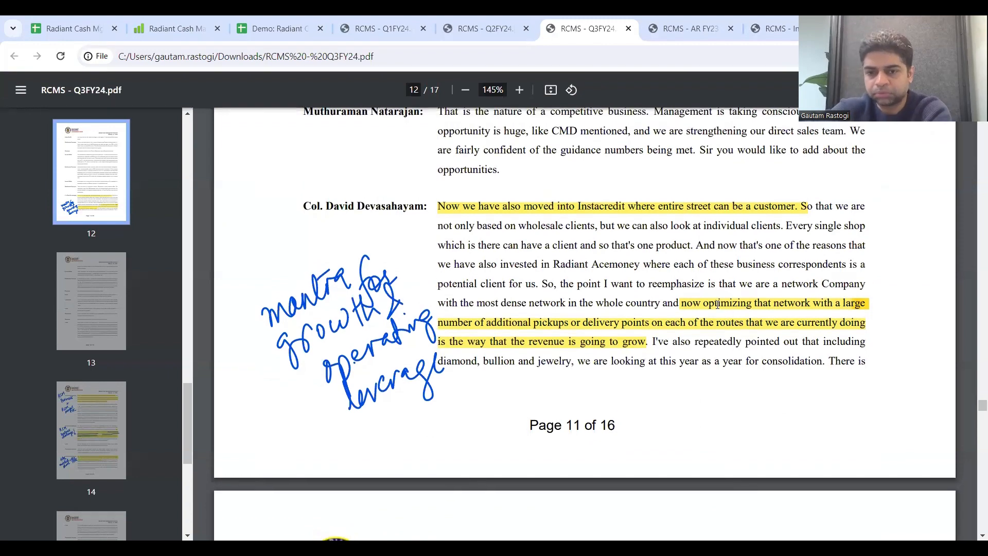
pyautogui.moveTo(681, 303); pyautogui.dragTo(652, 347)
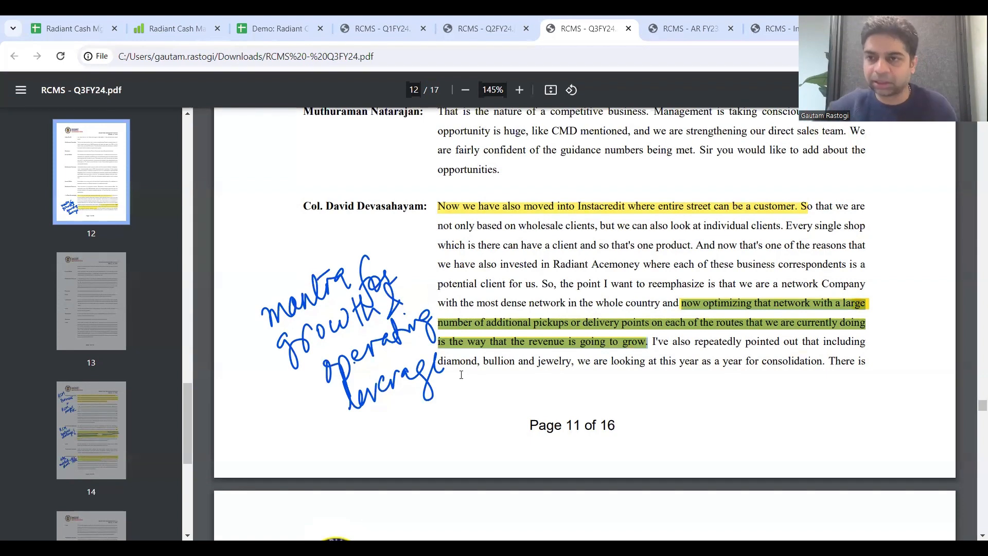
# Step: Return to the Financial Ratio sheet and compare the EBITDA Margin % for FY23 and 9MF24
pyautogui.click(260, 26)
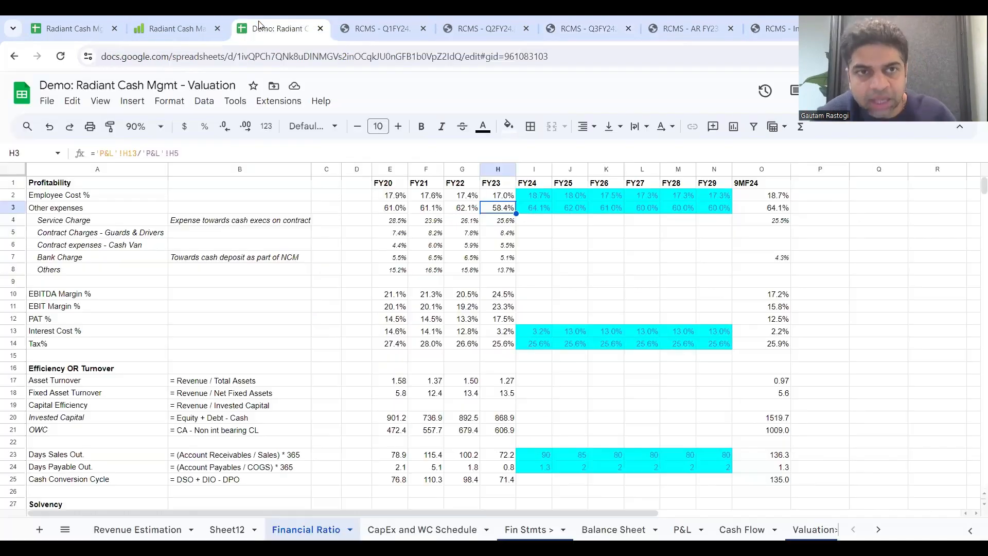
pyautogui.click(542, 215)
pyautogui.click(556, 246)
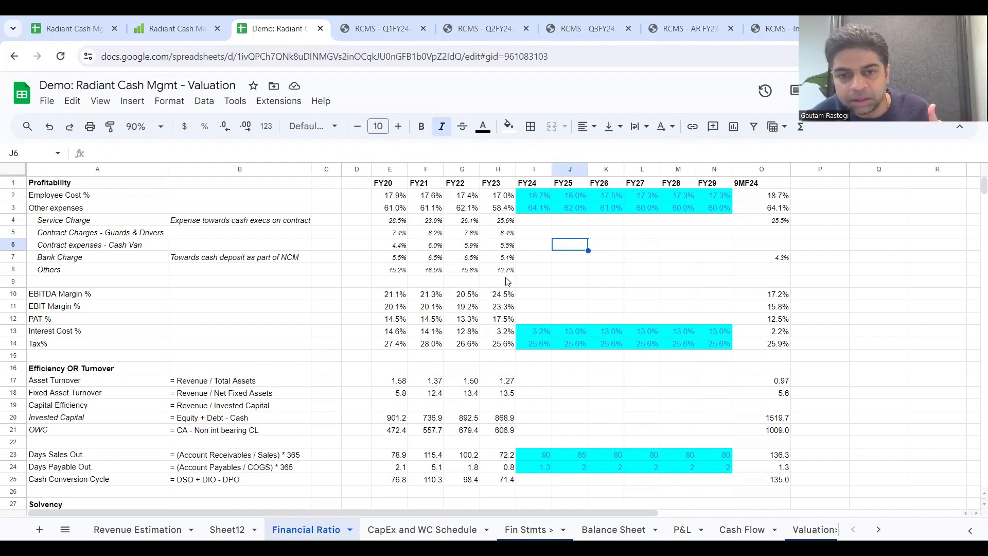
pyautogui.click(6, 292)
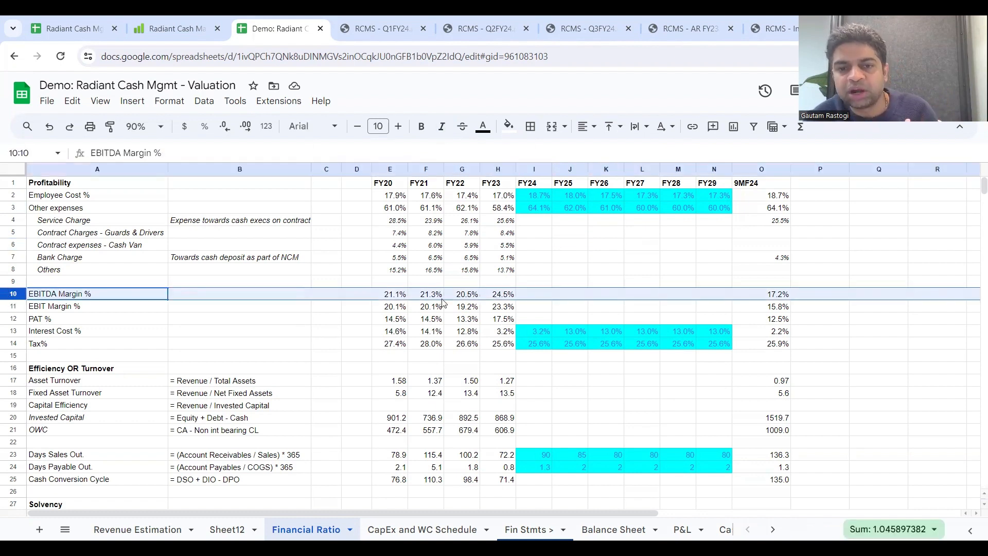
pyautogui.click(507, 293)
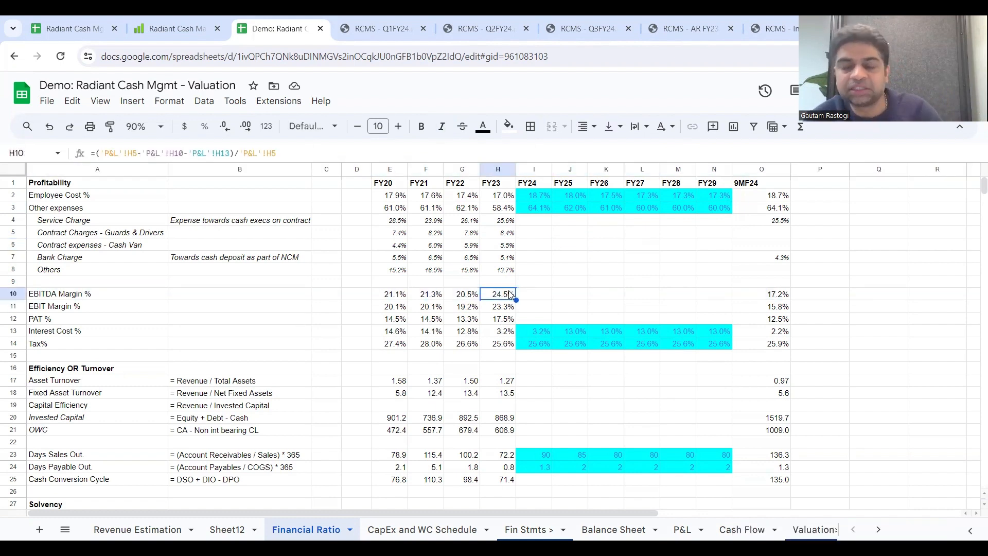
pyautogui.click(778, 298)
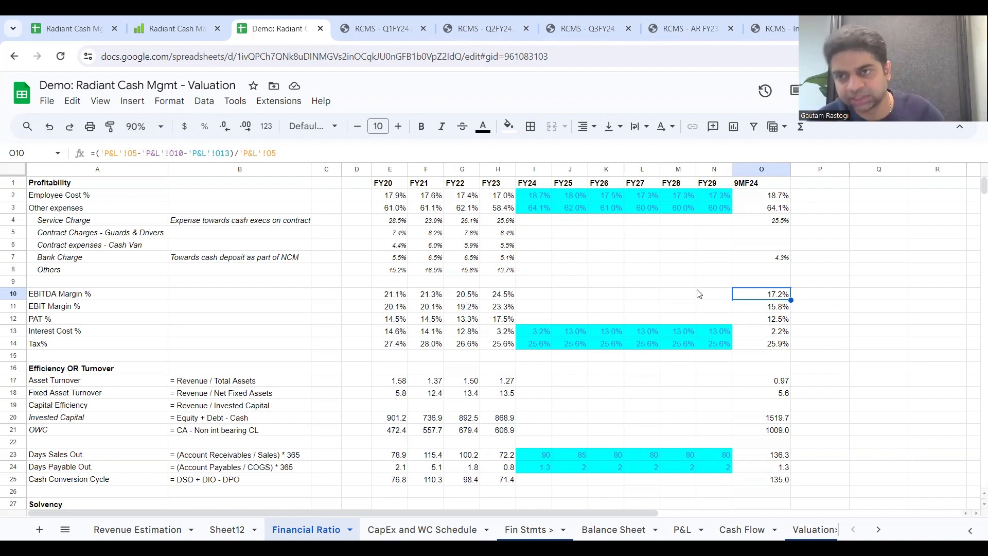
# Step: Review the projected Employee Cost % and Other expenses assumptions from FY24 to FY29
pyautogui.click(548, 197)
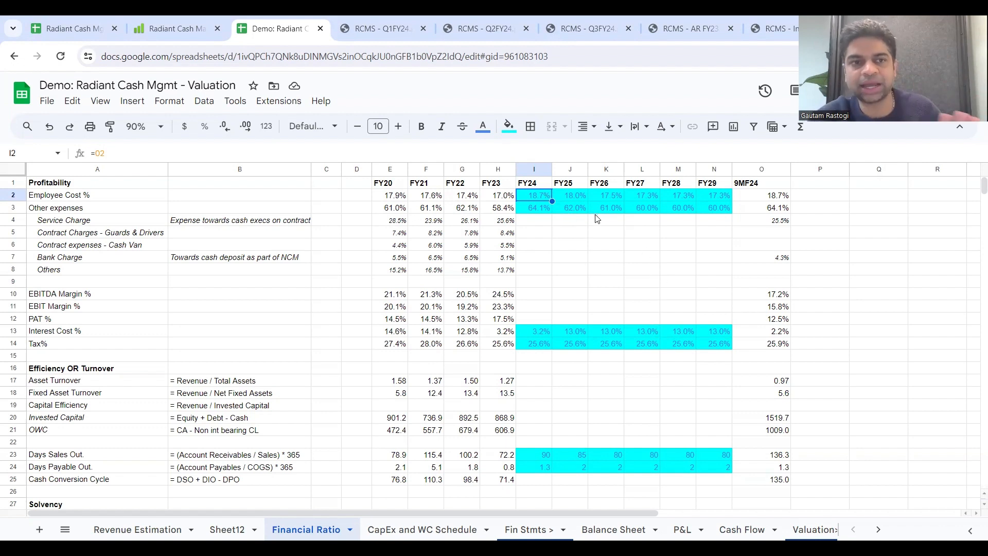
pyautogui.click(585, 204)
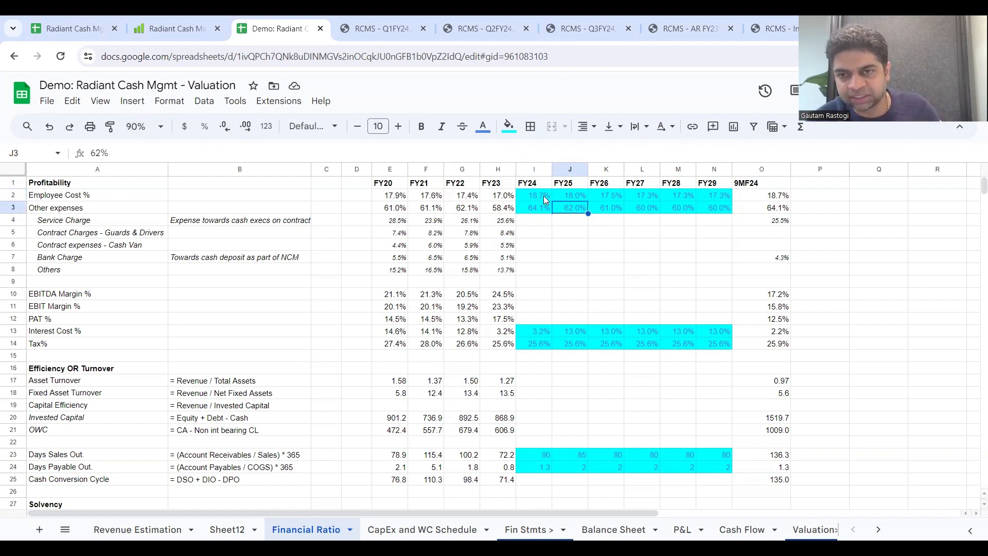
pyautogui.moveTo(544, 195); pyautogui.dragTo(719, 199)
pyautogui.moveTo(544, 205); pyautogui.dragTo(715, 204)
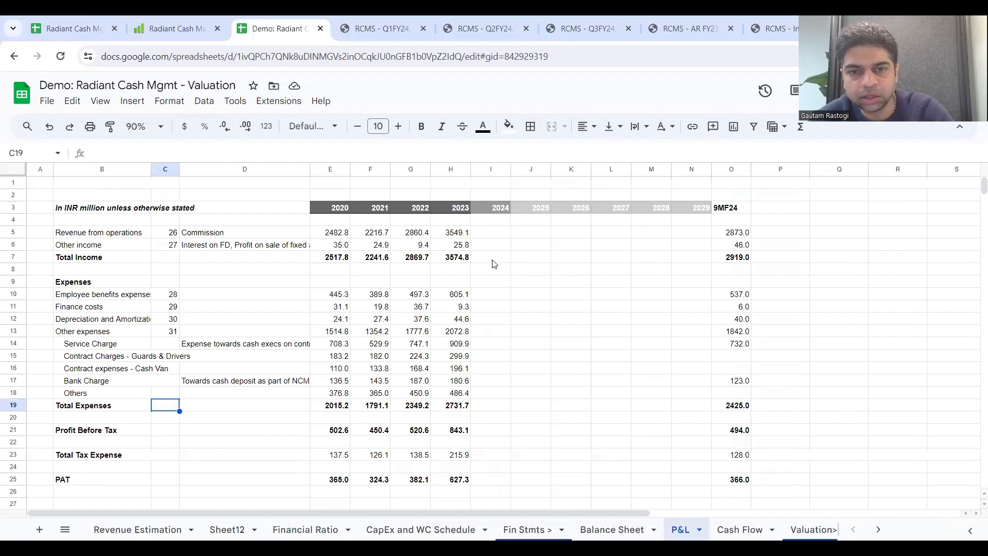
# Step: Project P&L Total Income for 2024 to 2029 as Total Revenue from the Revenue Estimation sheet multiplied by 10
pyautogui.click(491, 257)
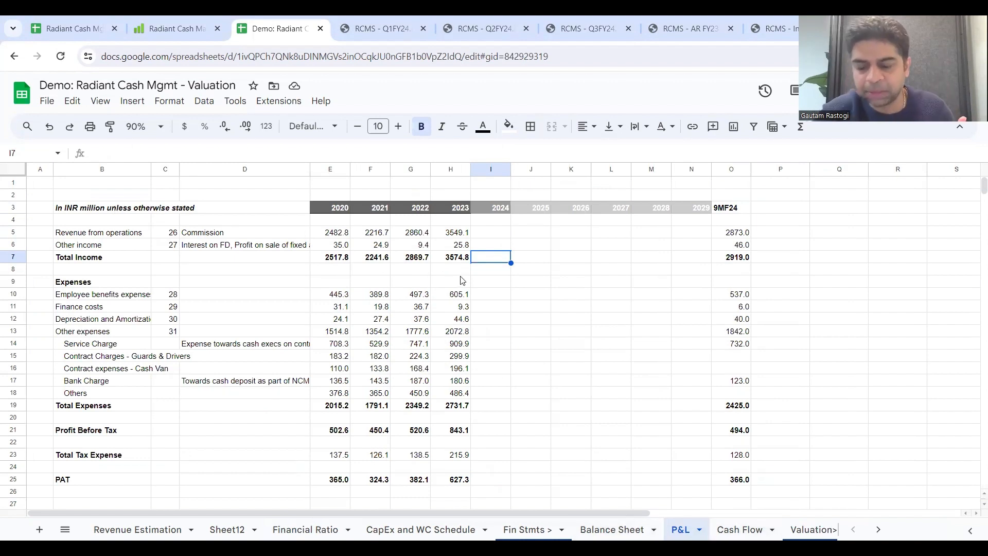
pyautogui.write('=')
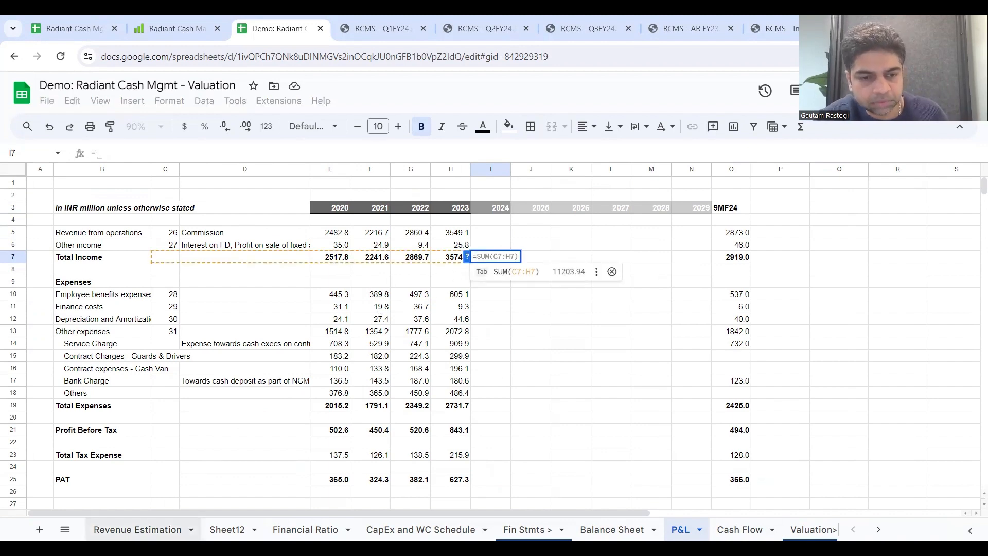
pyautogui.click(137, 529)
pyautogui.scroll(-5, 436, 461)
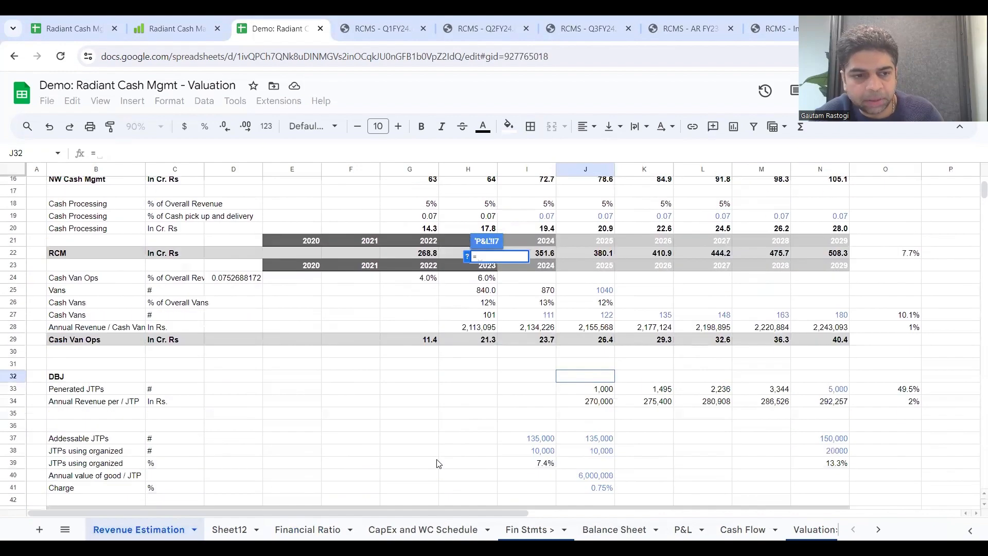
pyautogui.scroll(-4, 436, 463)
pyautogui.scroll(3, 514, 450)
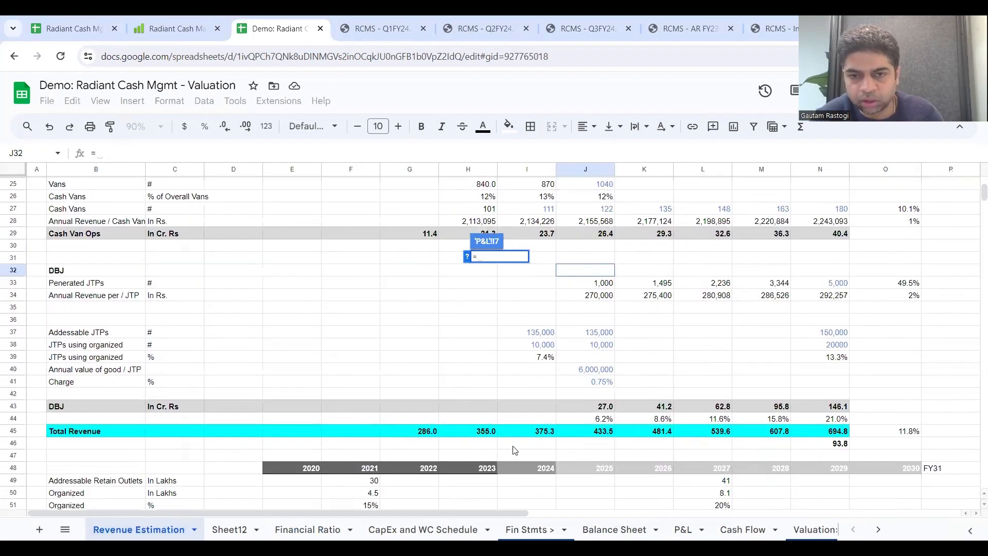
pyautogui.scroll(5, 514, 450)
pyautogui.scroll(-6, 515, 451)
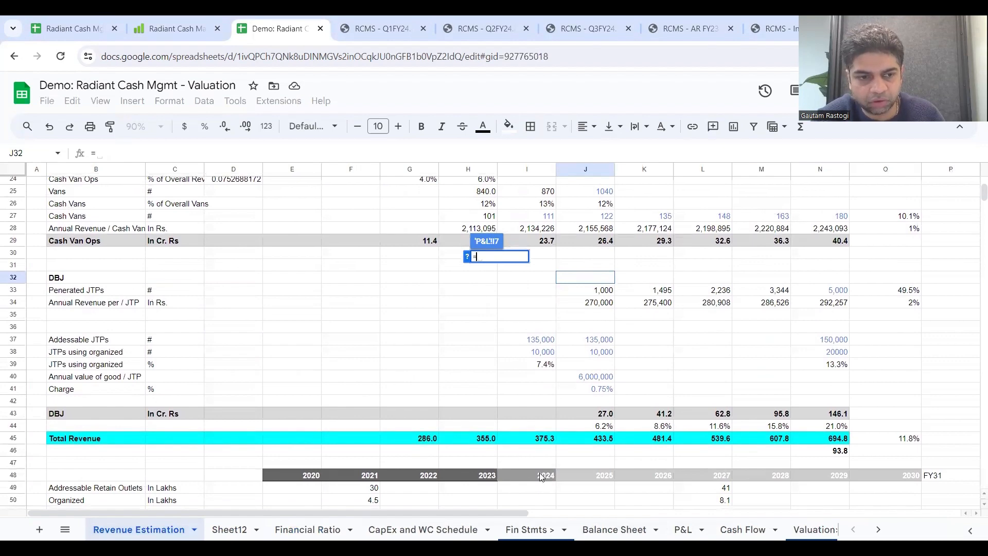
pyautogui.click(540, 440)
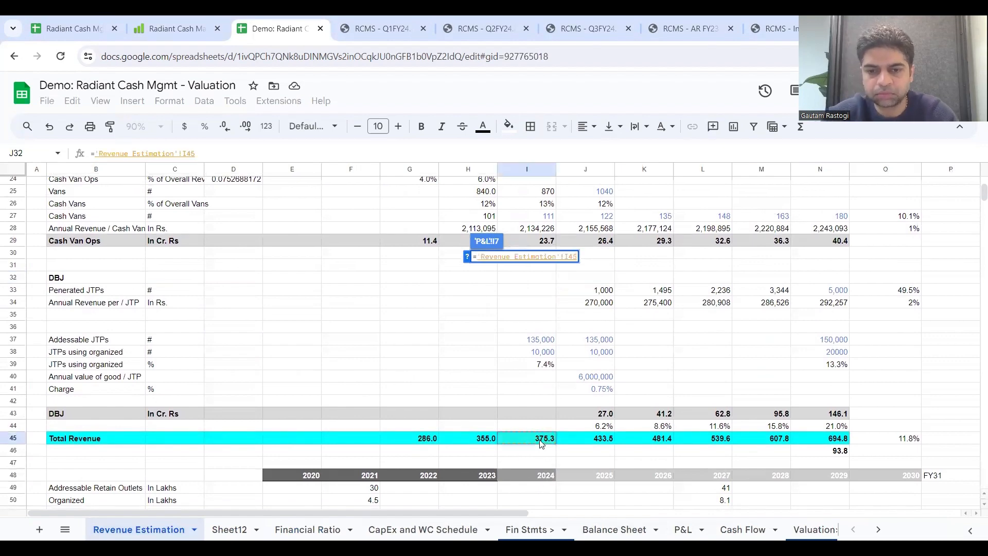
pyautogui.write('*10')
pyautogui.press('Return')
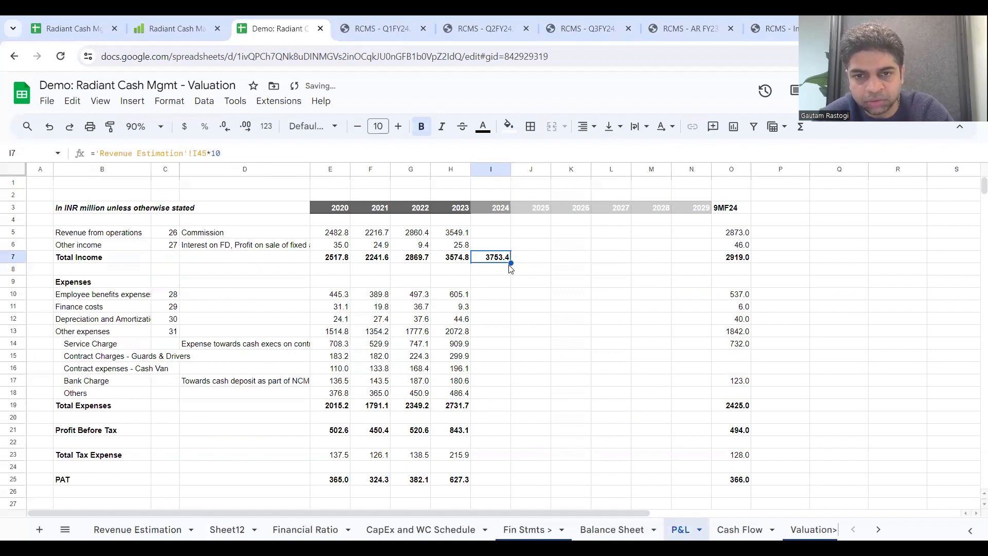
pyautogui.moveTo(511, 264); pyautogui.dragTo(698, 271)
# Step: Project Employee benefits expenses for 2024 to 2029 as the Financial Ratio sheet's Employee Cost % multiplied by each year's Total Income
pyautogui.click(484, 299)
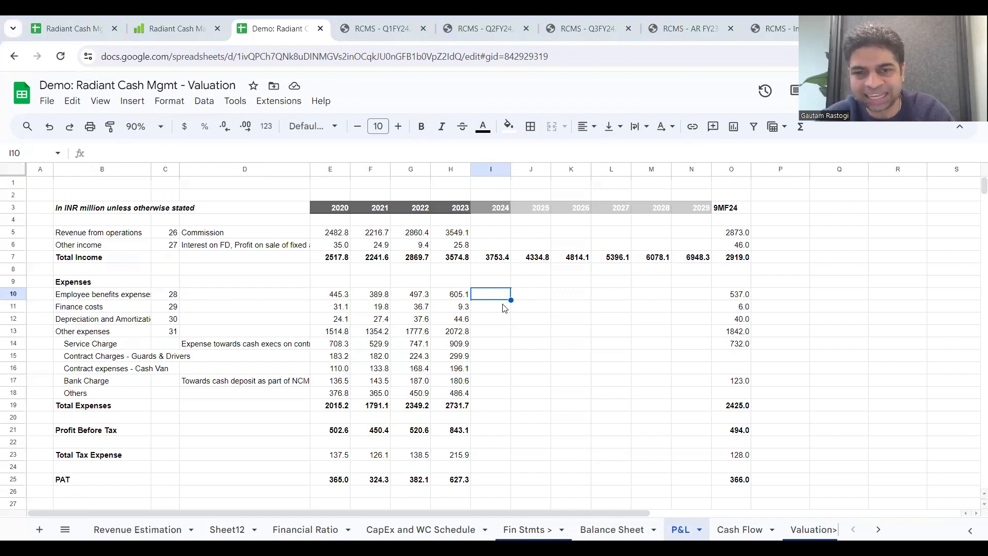
pyautogui.write('=')
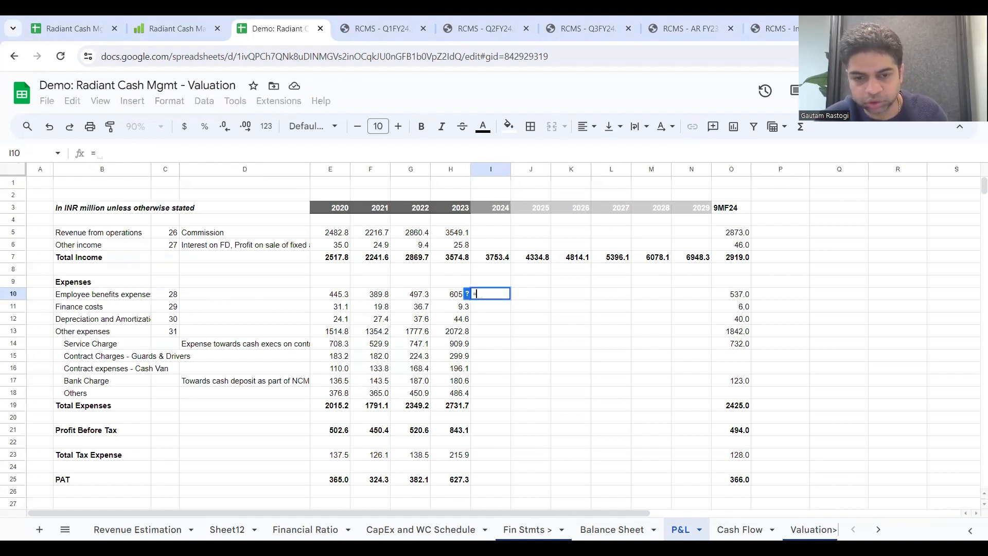
pyautogui.click(306, 530)
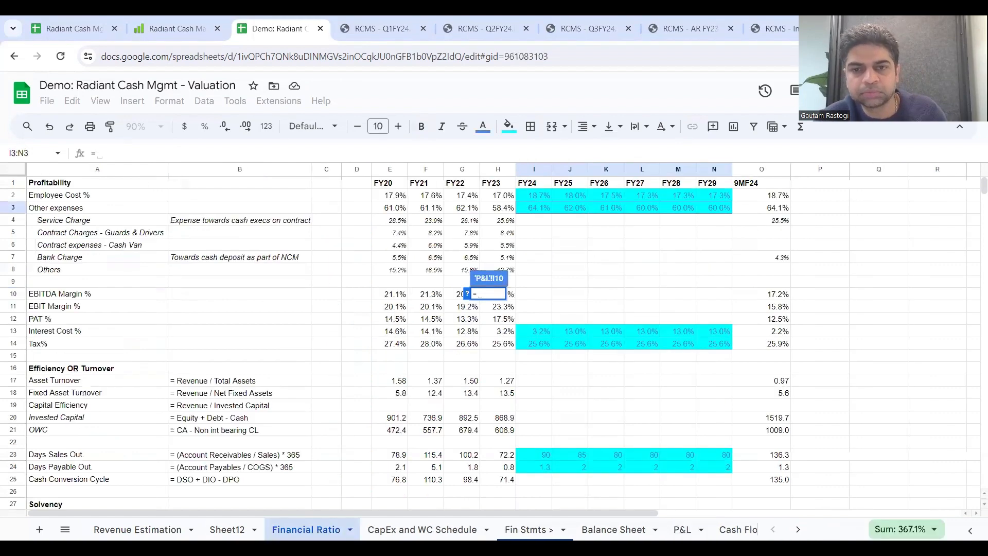
pyautogui.click(539, 196)
pyautogui.write('*')
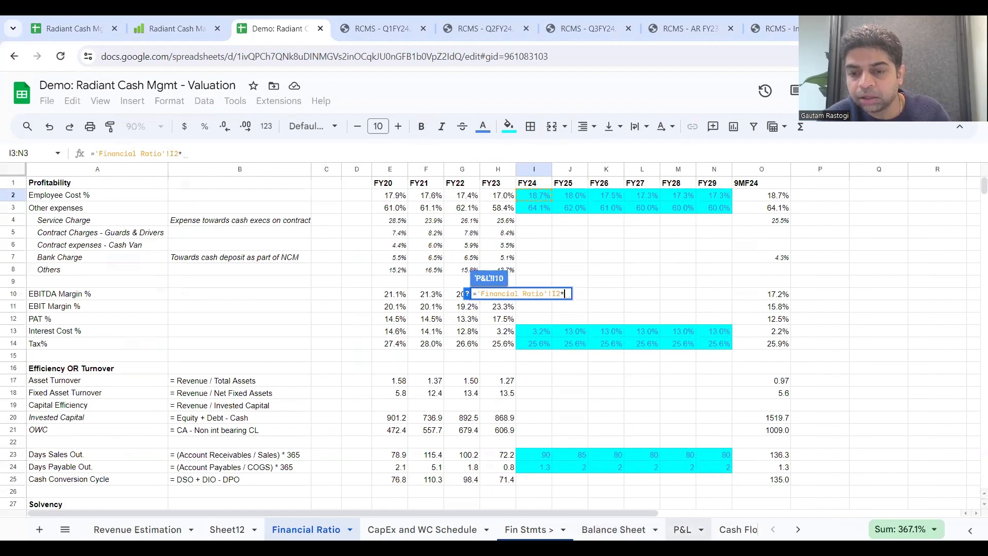
pyautogui.click(684, 529)
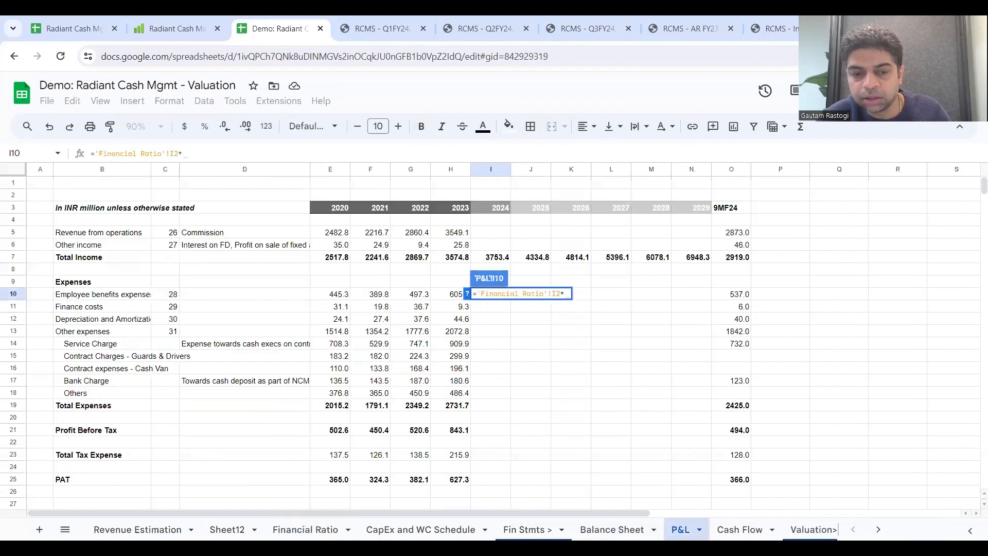
pyautogui.click(493, 261)
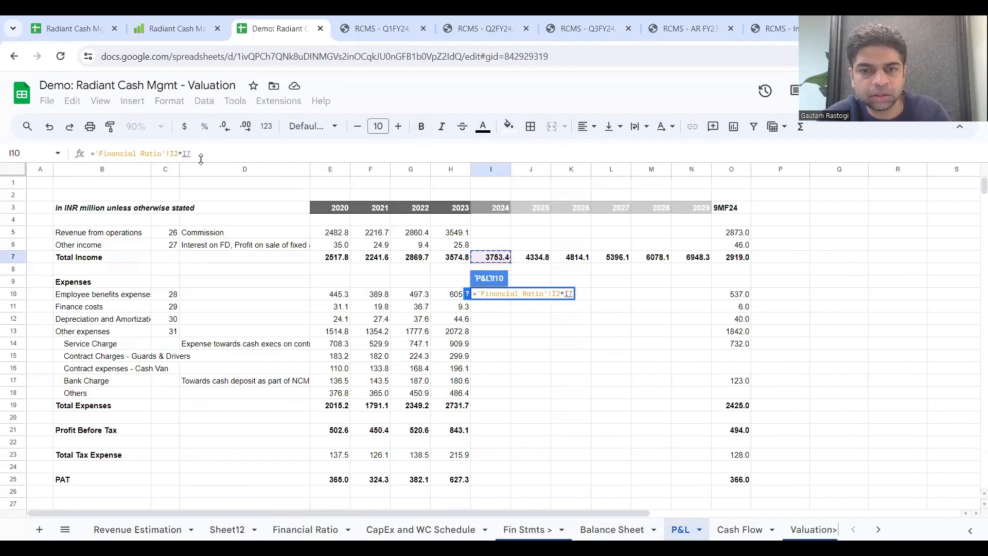
pyautogui.press('Return')
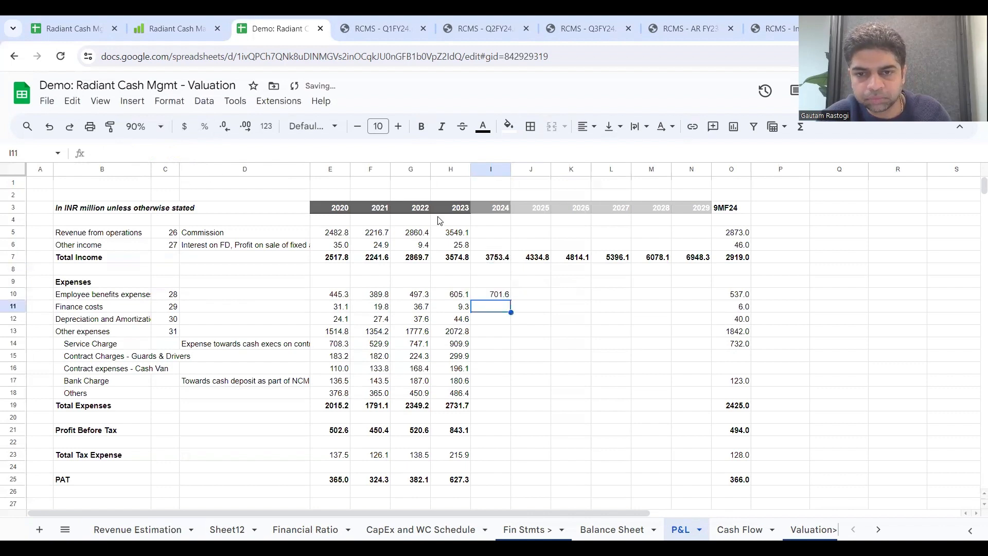
pyautogui.click(509, 299)
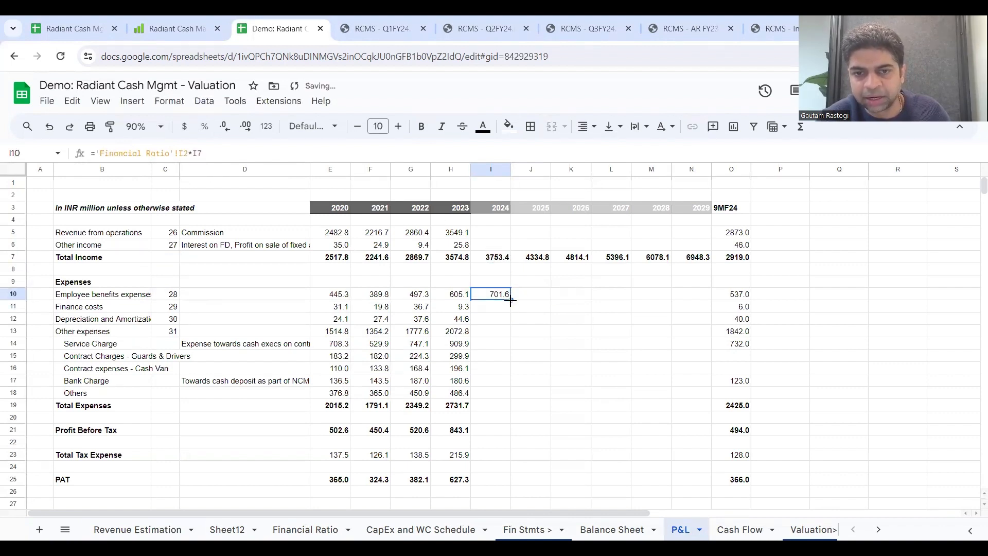
pyautogui.moveTo(510, 301); pyautogui.dragTo(697, 311)
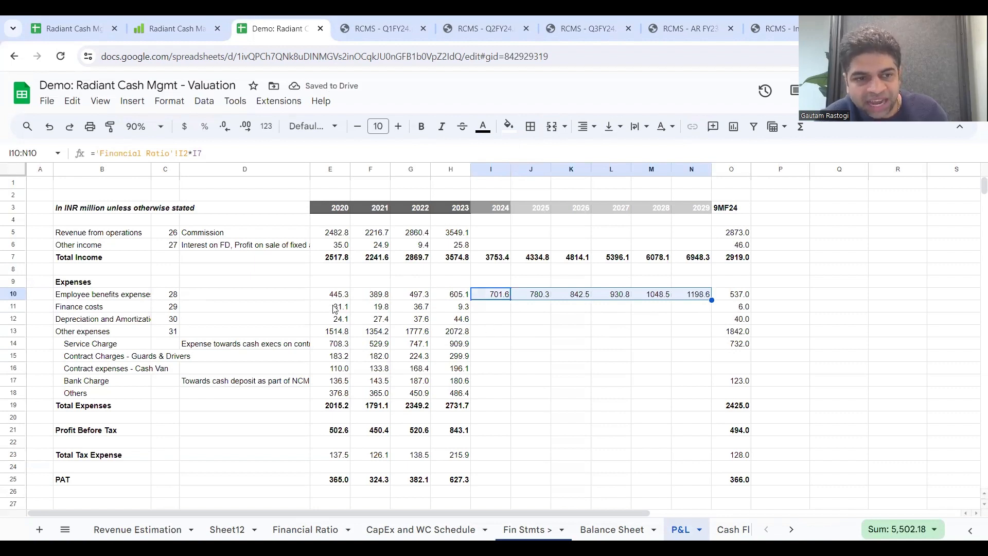
# Step: Skip Finance costs and Depreciation, and project Other expenses for 2024 to 2029 as the Financial Ratio sheet's Other expenses percentage multiplied by Total Income
pyautogui.click(8, 306)
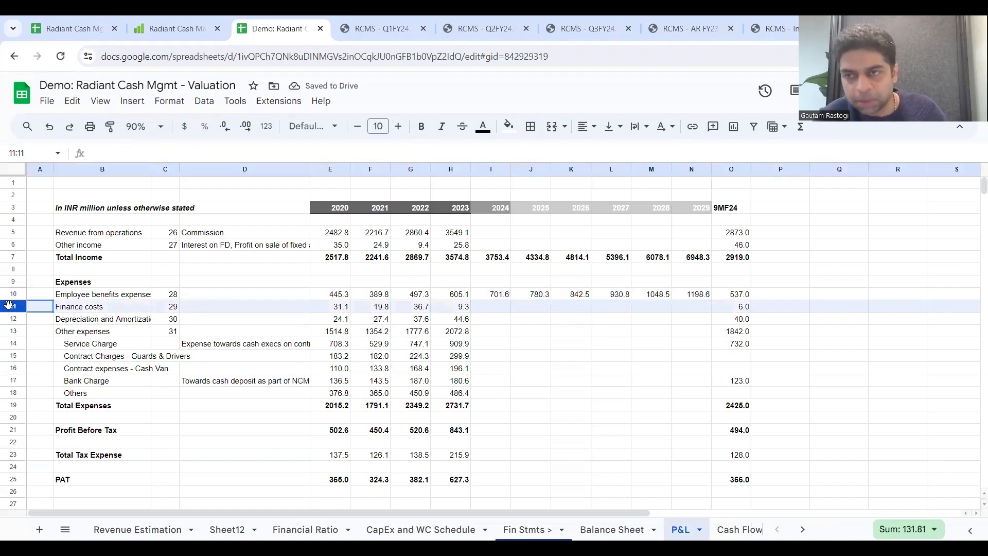
pyautogui.moveTo(9, 306); pyautogui.dragTo(9, 314)
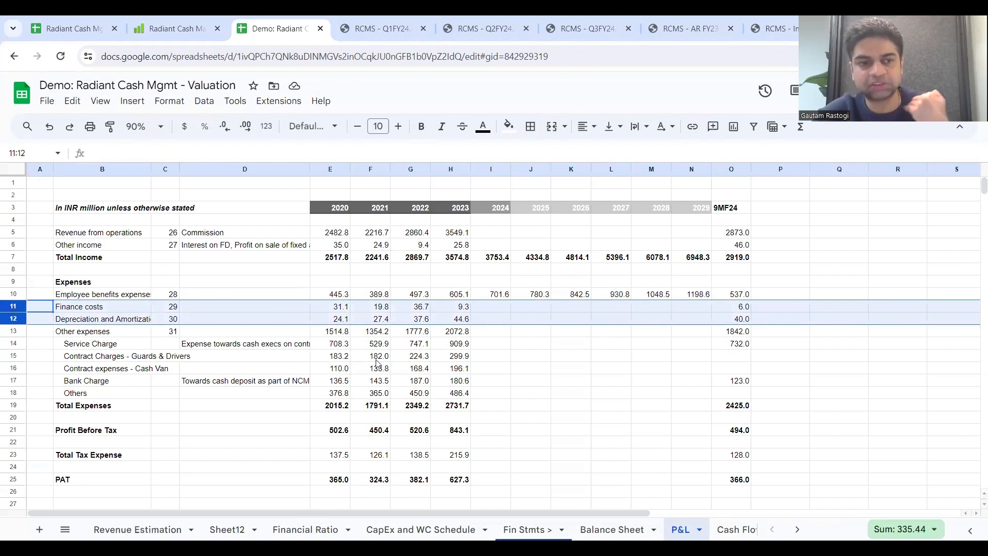
pyautogui.click(507, 334)
pyautogui.write('=')
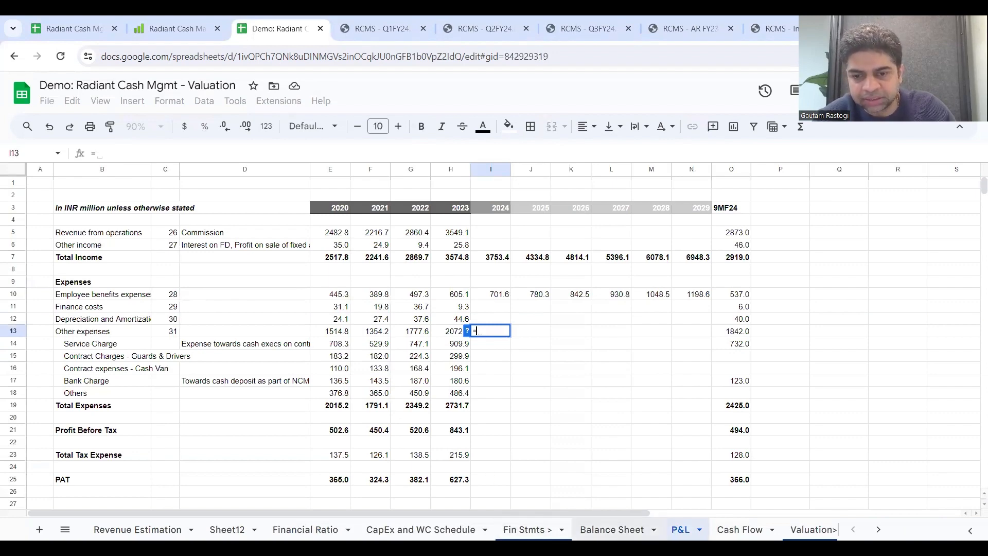
pyautogui.click(305, 530)
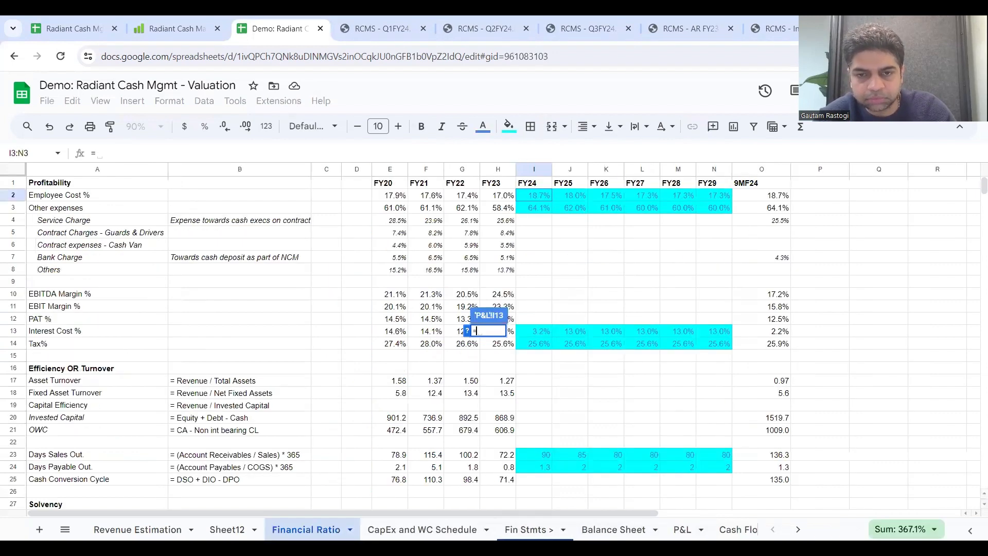
pyautogui.click(539, 213)
pyautogui.write('*')
pyautogui.click(685, 530)
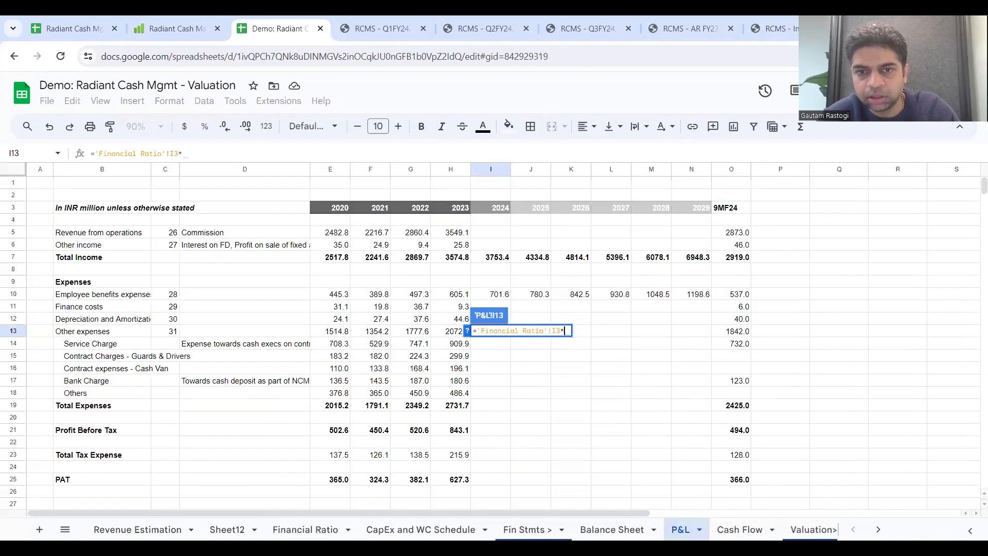
pyautogui.click(497, 261)
pyautogui.press('Return')
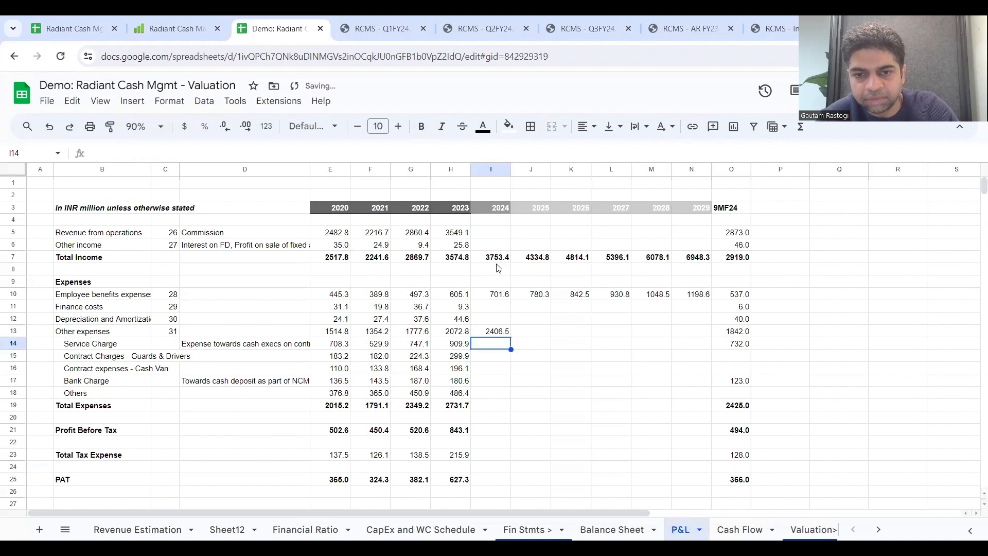
pyautogui.press('Up')
pyautogui.moveTo(511, 337); pyautogui.dragTo(683, 338)
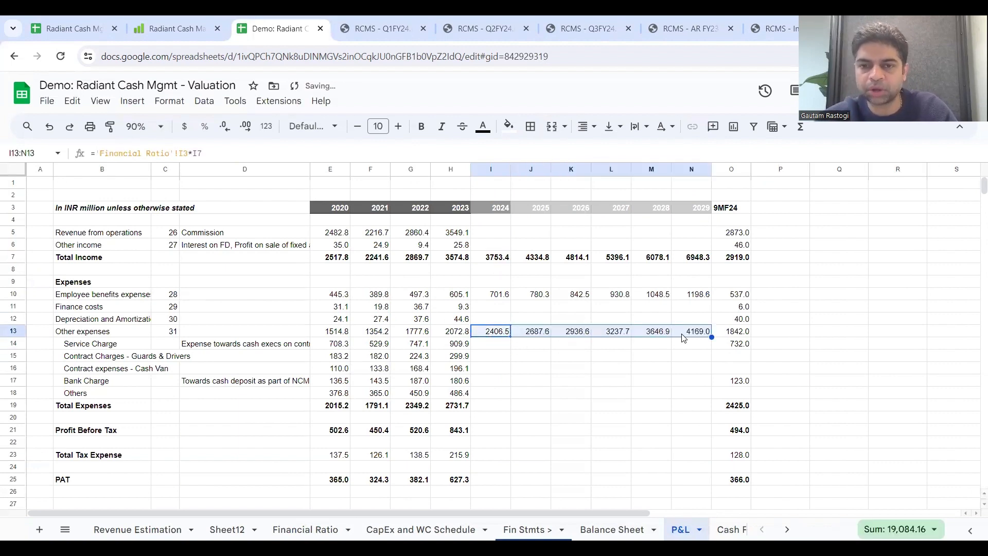
# Step: Check the 2023 Total Expenses formula, SUM(H10:H13), and extend it across 2024 to 2029
pyautogui.click(481, 408)
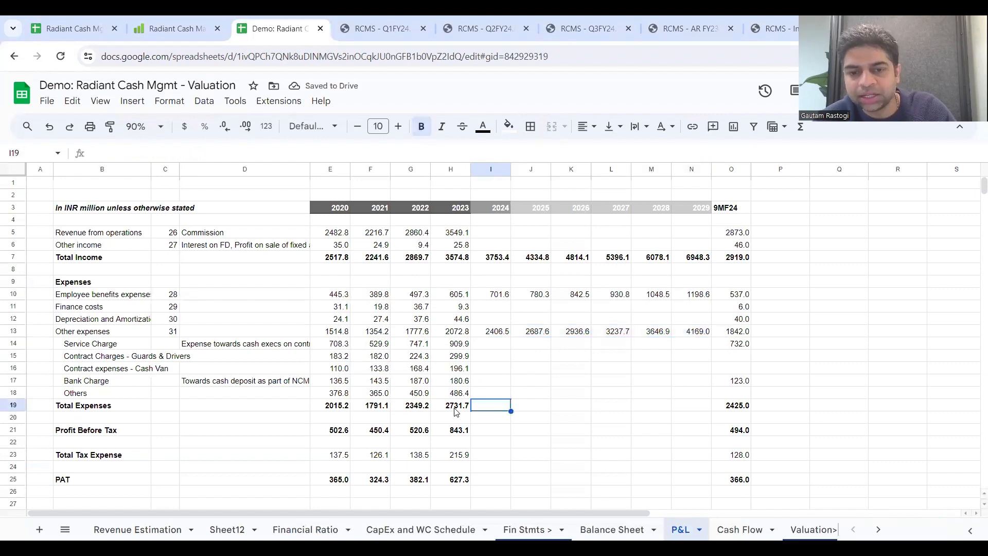
pyautogui.doubleClick(467, 408)
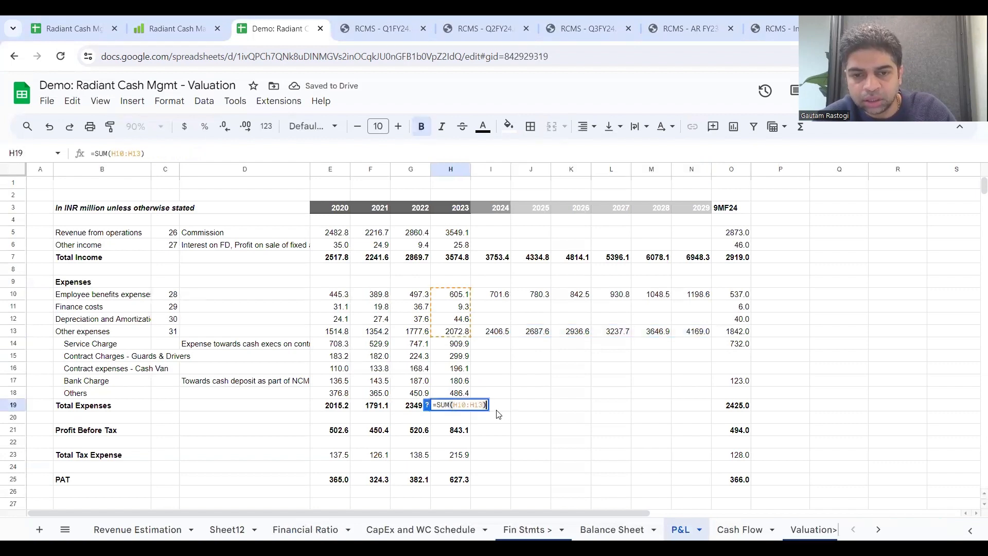
pyautogui.press('Escape')
pyautogui.doubleClick(483, 405)
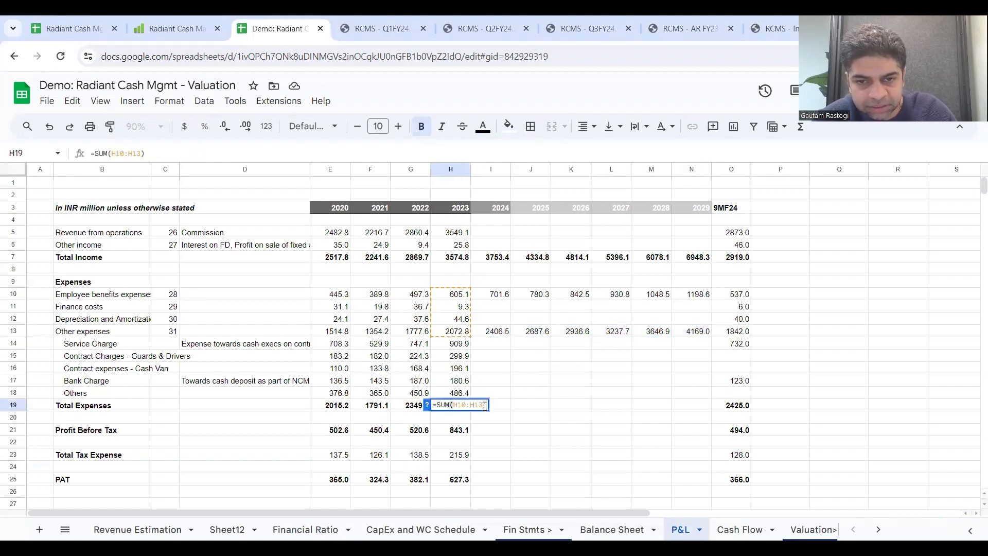
pyautogui.press('Escape')
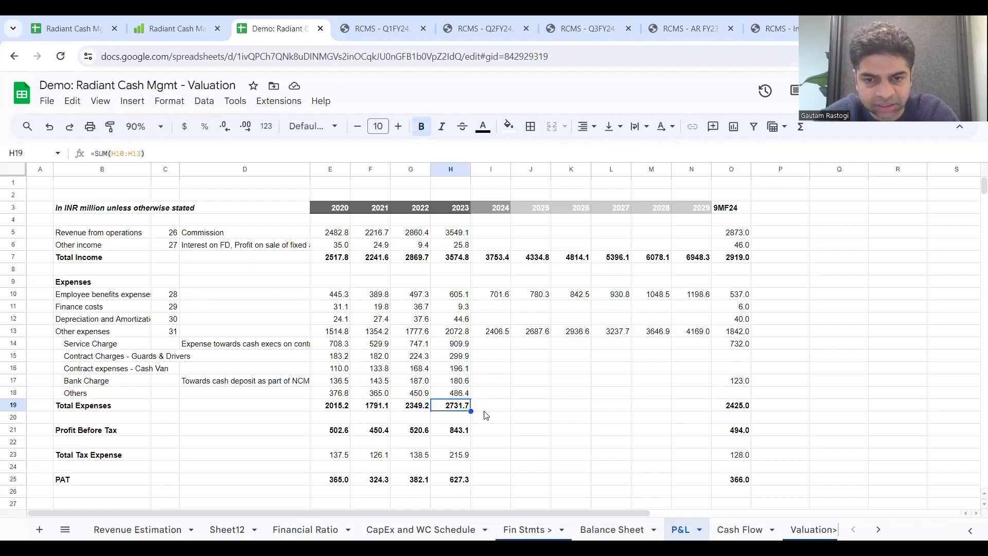
pyautogui.moveTo(471, 411); pyautogui.dragTo(693, 413)
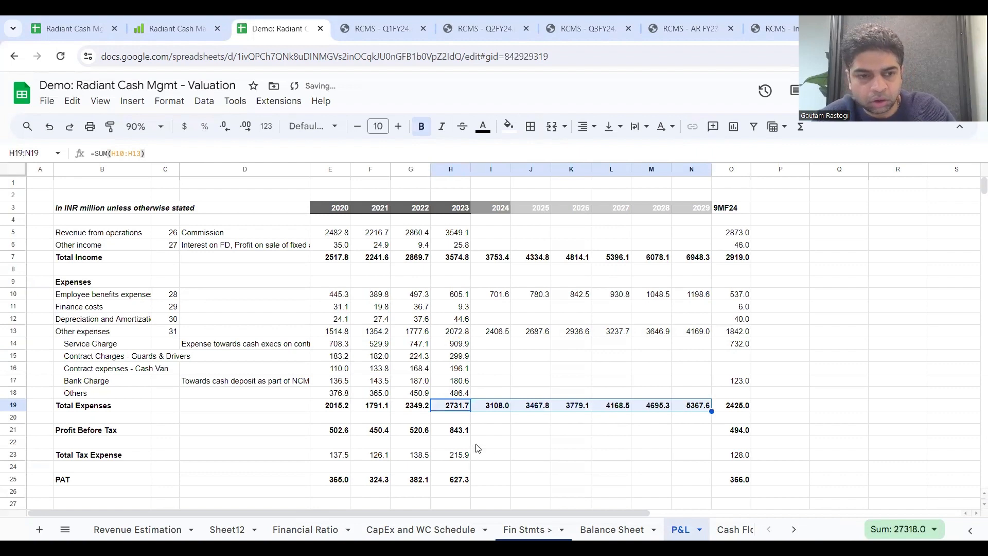
# Step: Check the 2023 Profit Before Tax formula, H7-H19, and extend it across 2024 to 2029
pyautogui.click(455, 430)
pyautogui.doubleClick(457, 432)
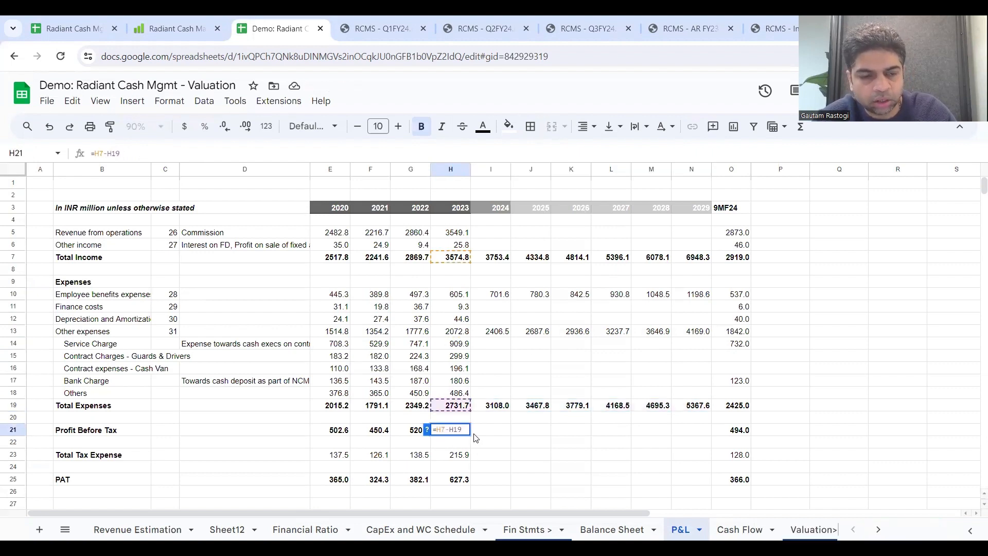
pyautogui.press('Escape')
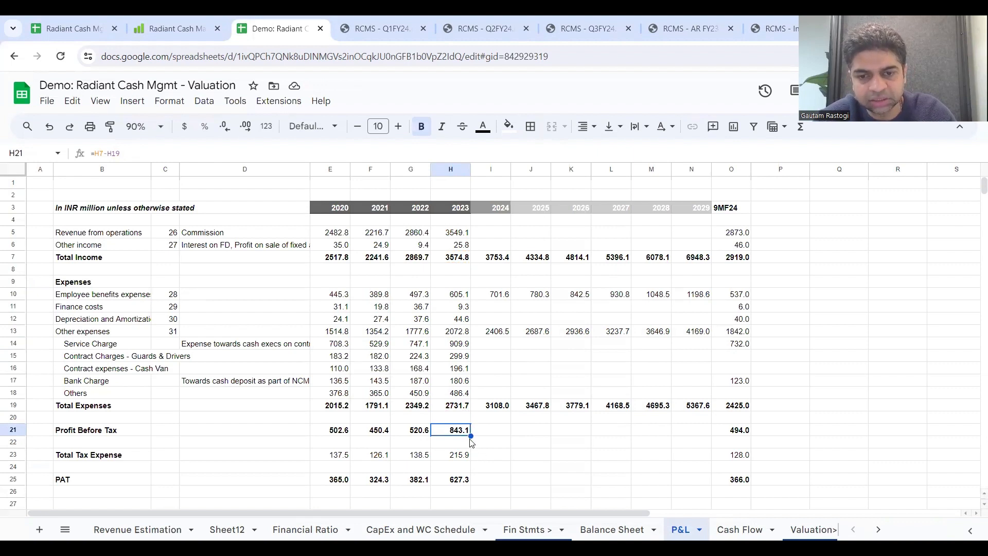
pyautogui.moveTo(470, 439); pyautogui.dragTo(682, 438)
# Step: Review the Financial Ratio sheet's Tax% assumptions for FY24 to FY29 as the basis for the 2024 Total Tax Expense
pyautogui.click(494, 456)
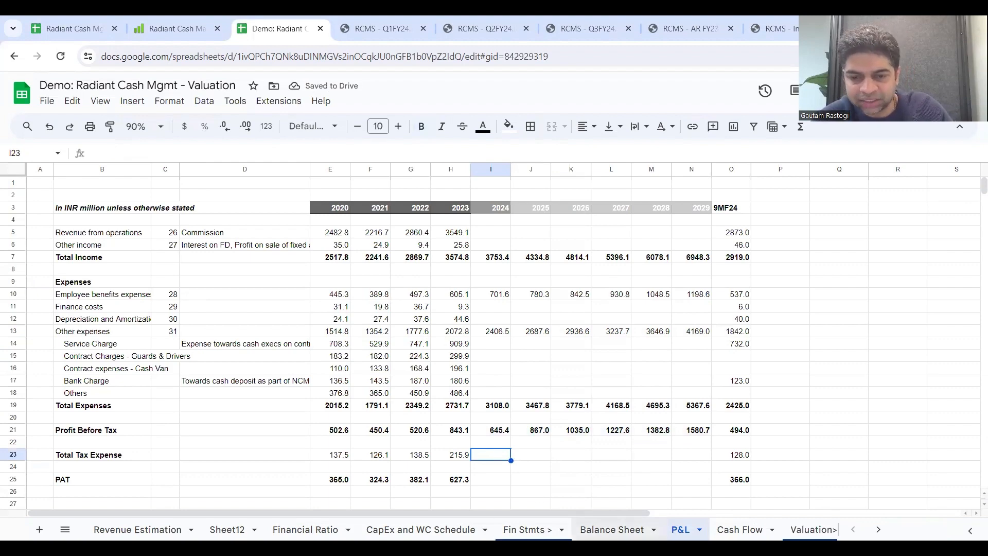
pyautogui.click(305, 529)
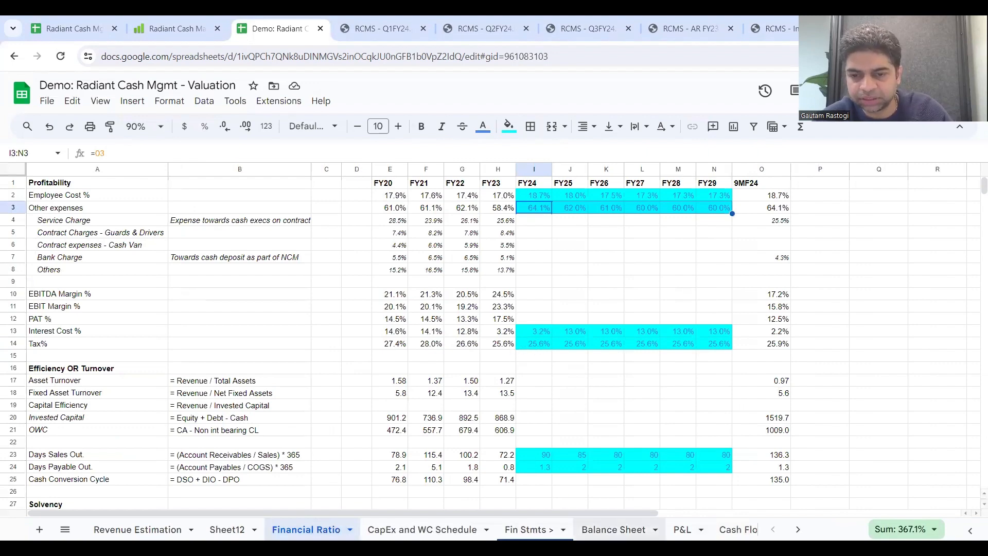
pyautogui.moveTo(540, 343); pyautogui.dragTo(706, 340)
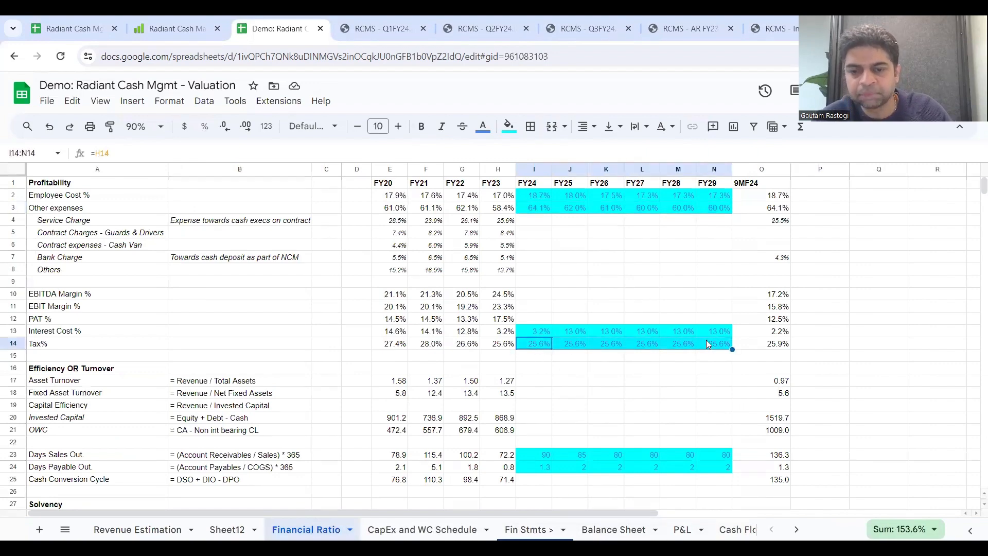
pyautogui.click(682, 530)
pyautogui.write('=')
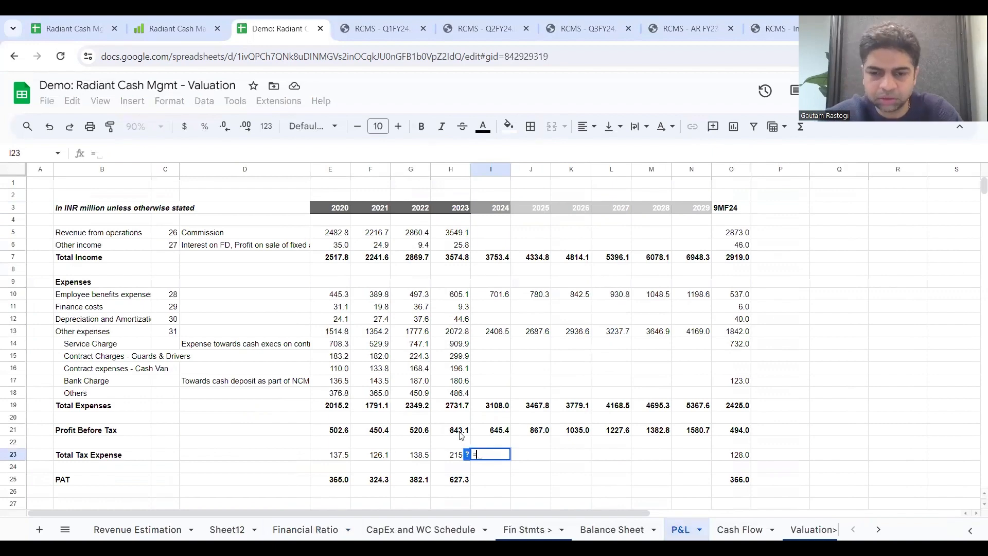
pyautogui.click(307, 529)
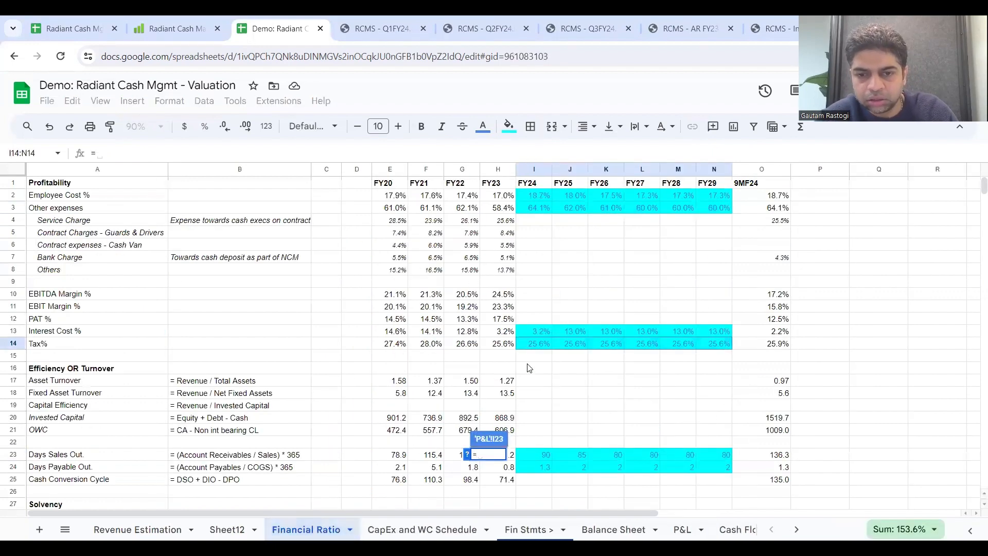
pyautogui.click(544, 341)
pyautogui.write('*')
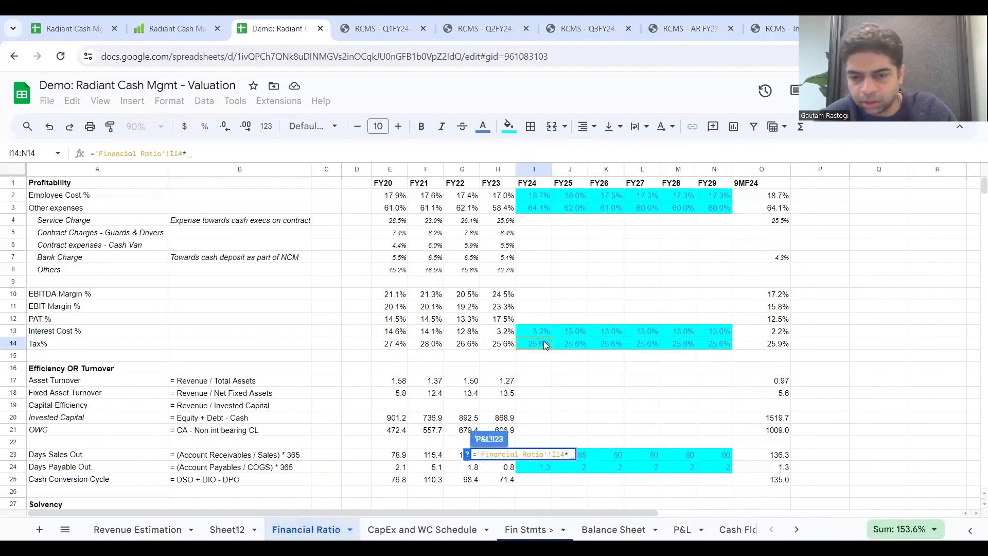
pyautogui.click(682, 530)
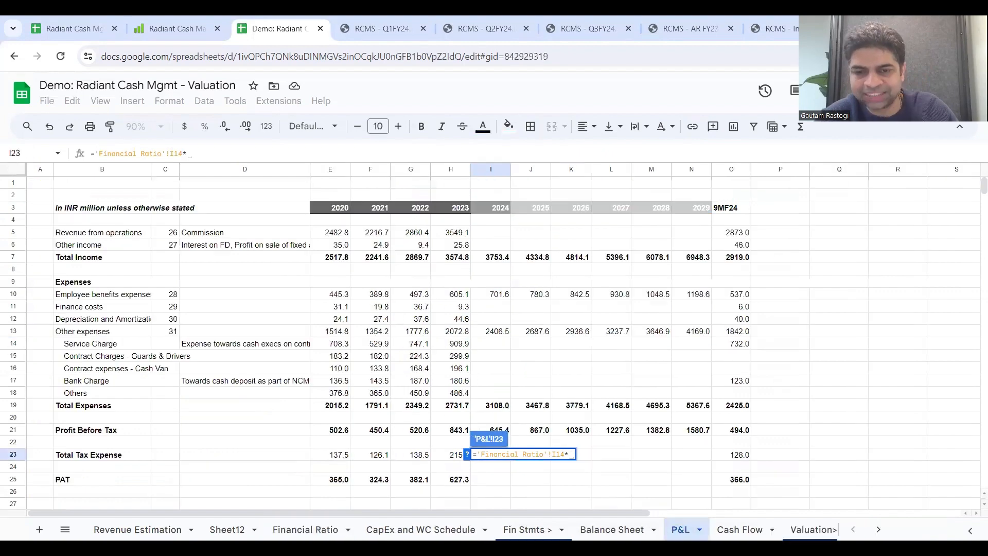
pyautogui.click(507, 435)
pyautogui.click(507, 457)
# Step: Project Total Tax Expense for 2024 to 2029 as each year's Profit Before Tax multiplied by the Financial Ratio sheet's Tax%
pyautogui.write('=')
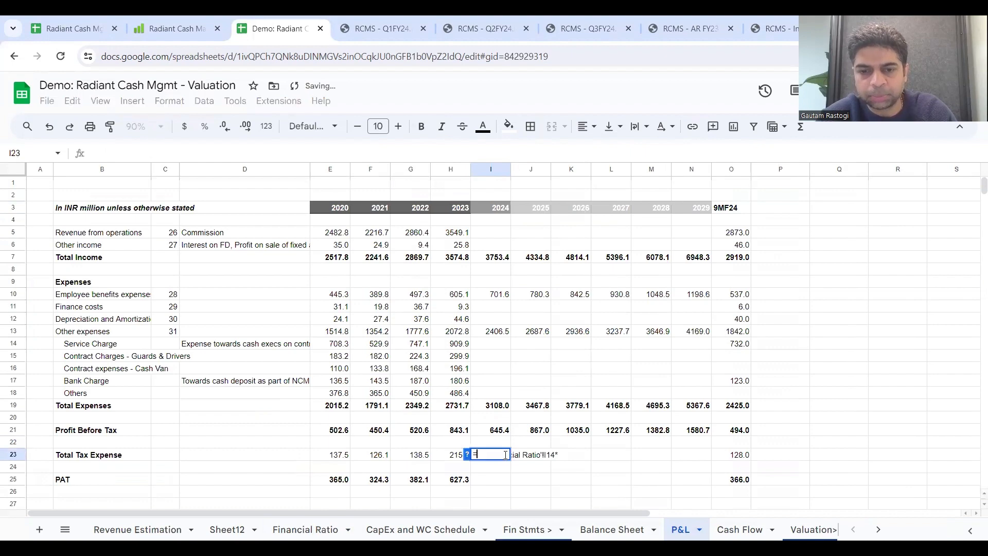
pyautogui.click(504, 435)
pyautogui.write('*')
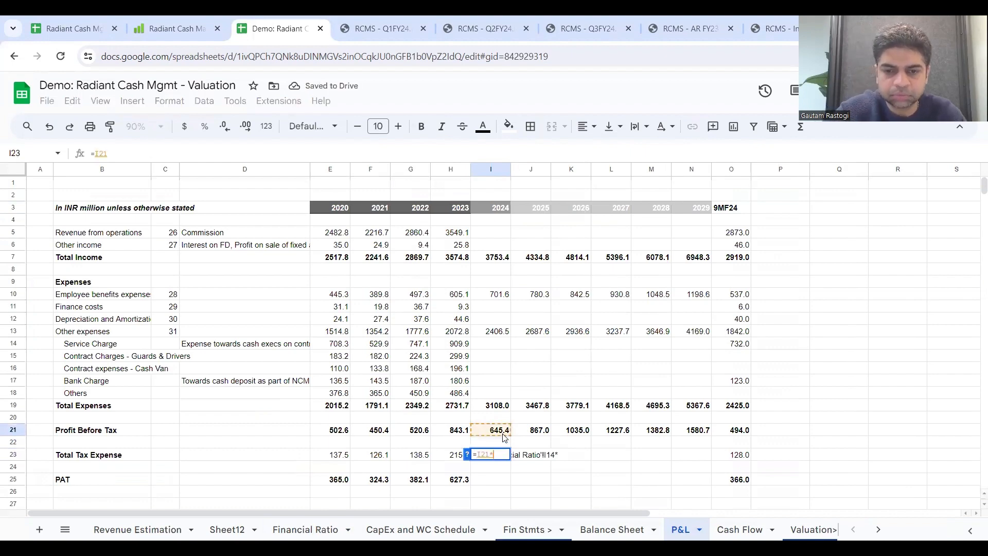
pyautogui.click(305, 529)
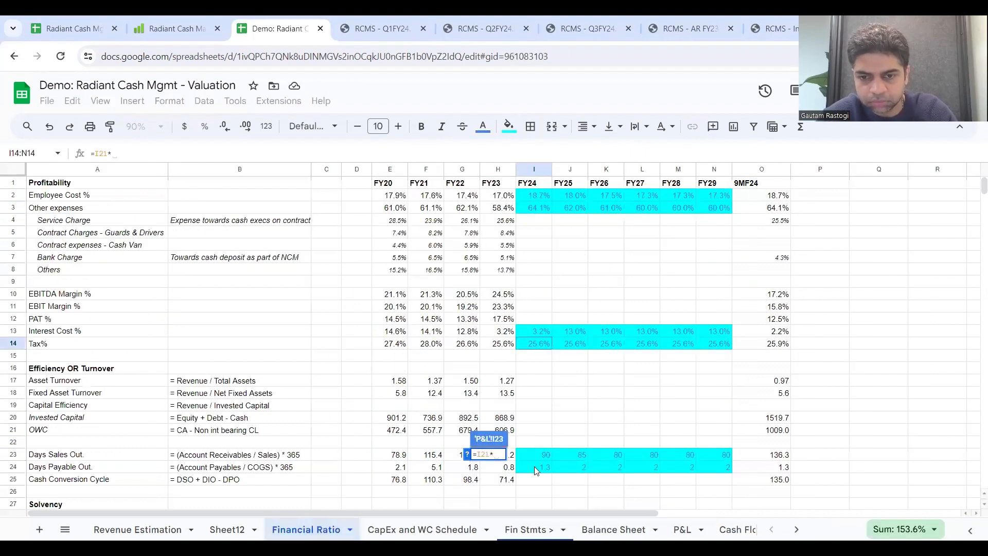
pyautogui.click(530, 345)
pyautogui.press('Return')
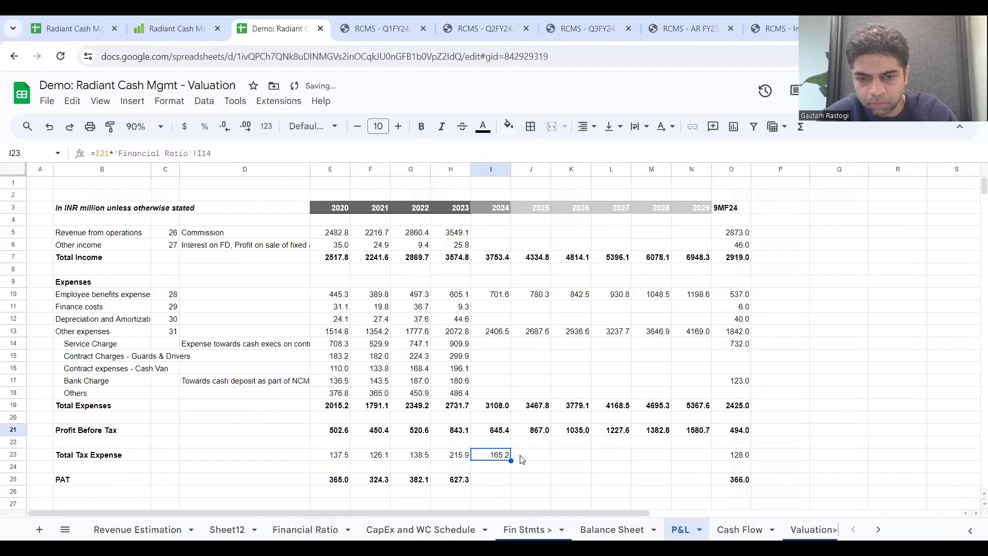
pyautogui.moveTo(517, 465); pyautogui.dragTo(695, 470)
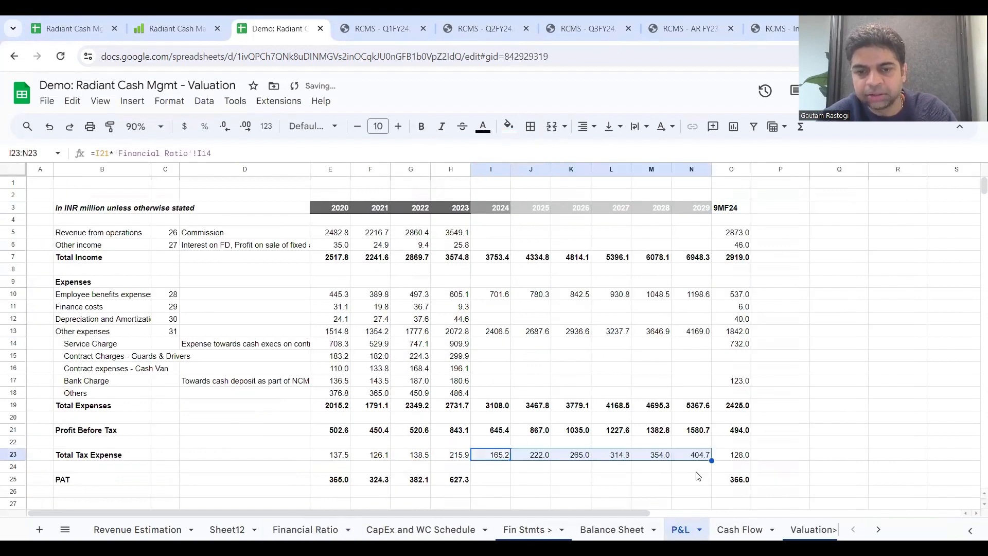
# Step: Check the 2023 PAT formula, H21-H23, and extend it across 2024 to 2029
pyautogui.click(467, 481)
pyautogui.click(507, 482)
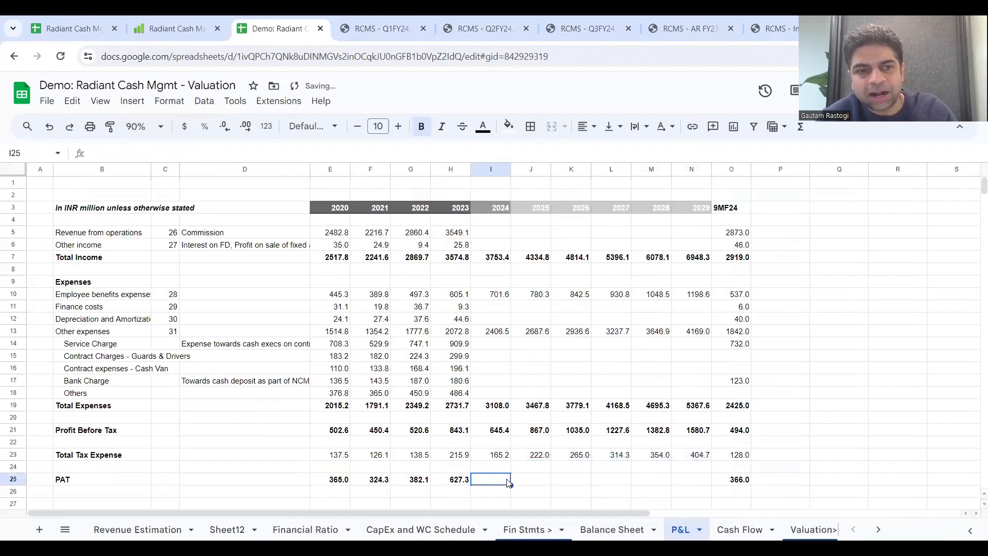
pyautogui.write('=')
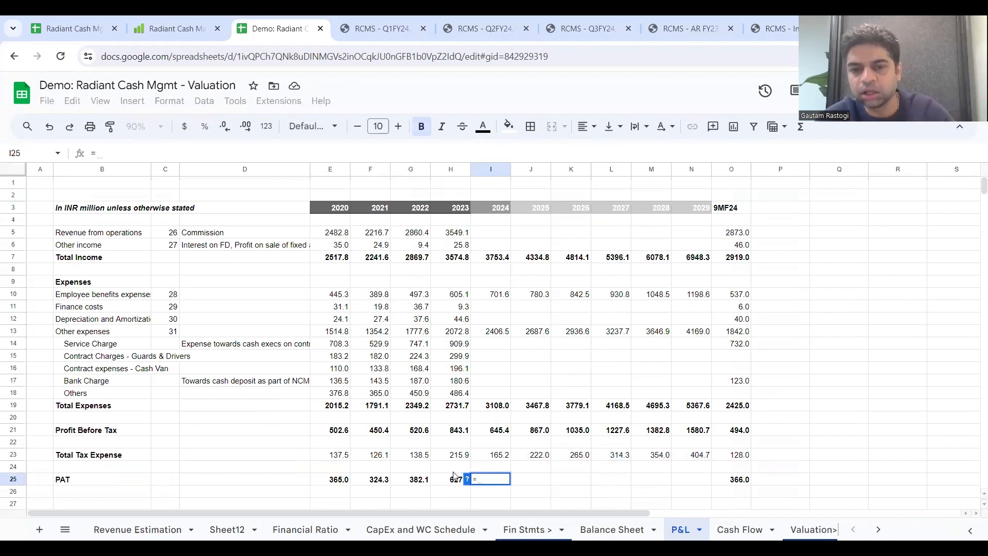
pyautogui.press('Escape')
pyautogui.press('Left')
pyautogui.press('Return')
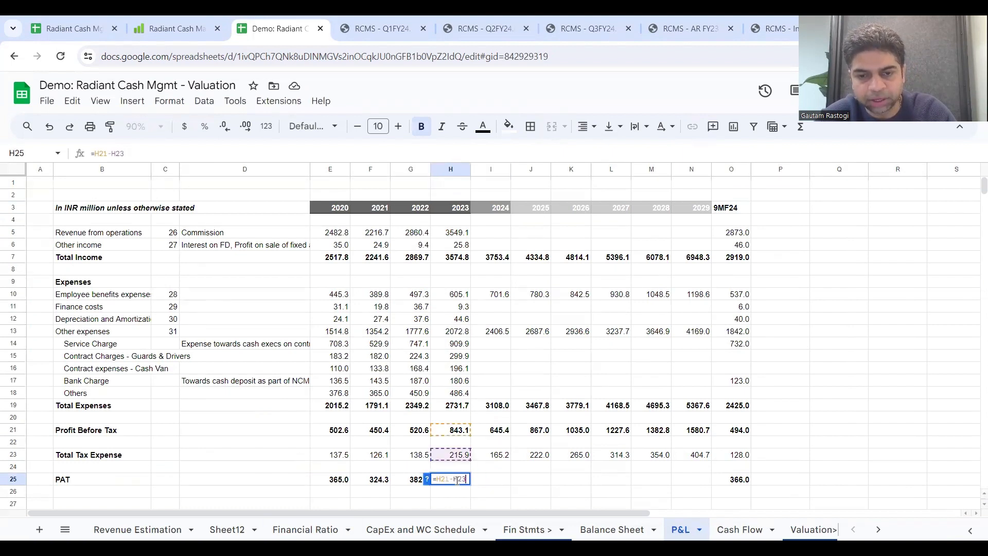
pyautogui.press('Escape')
pyautogui.click(494, 481)
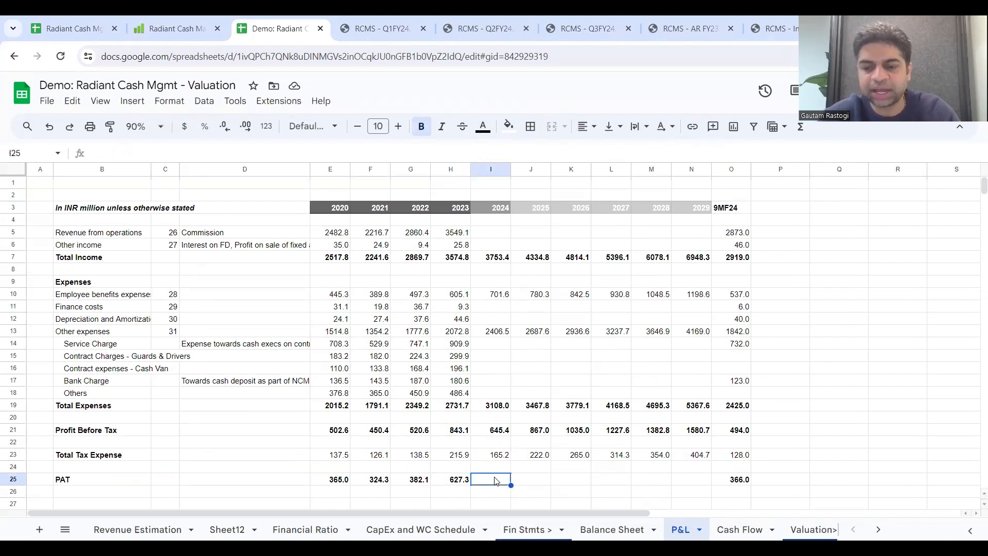
pyautogui.click(458, 485)
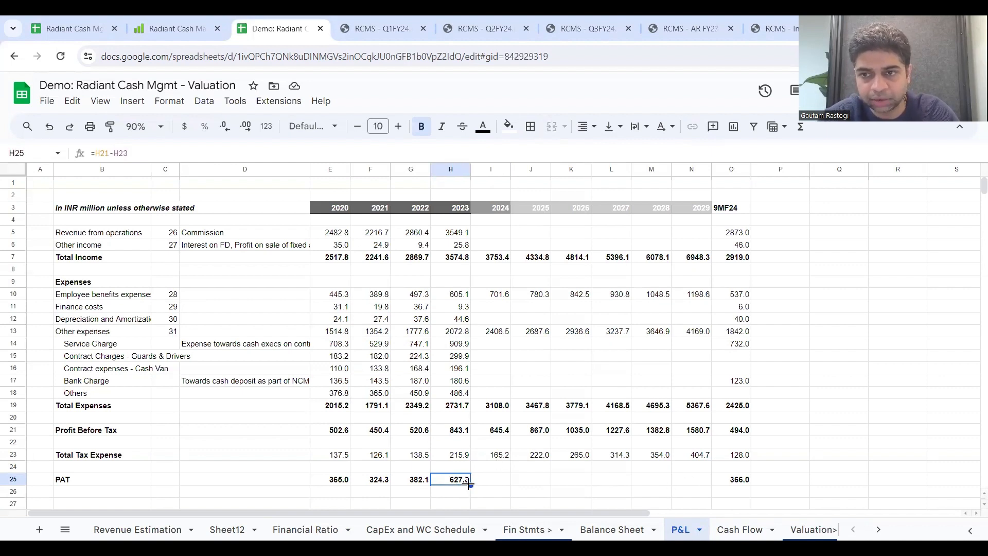
pyautogui.moveTo(468, 484); pyautogui.dragTo(704, 486)
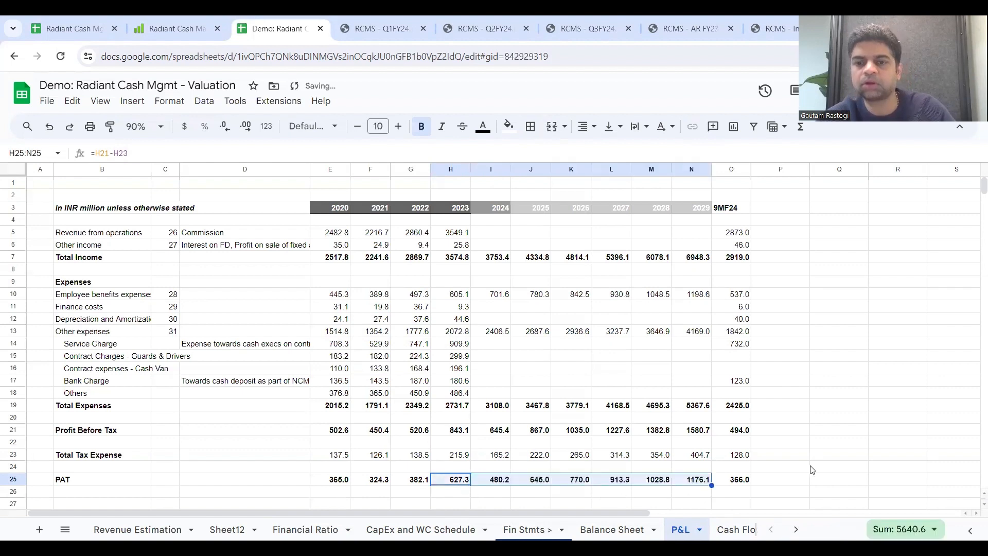
# Step: Review the unprojected Finance costs and Depreciation rows, and the Balance Sheet's Gross PPE and Less Depreciation entries for 2022 and 2023
pyautogui.click(568, 320)
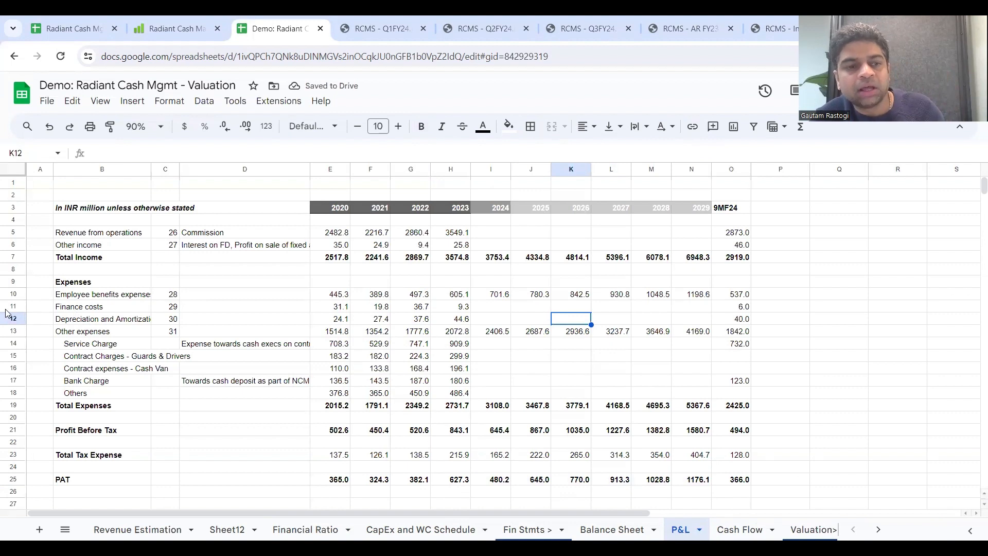
pyautogui.moveTo(13, 308); pyautogui.dragTo(11, 315)
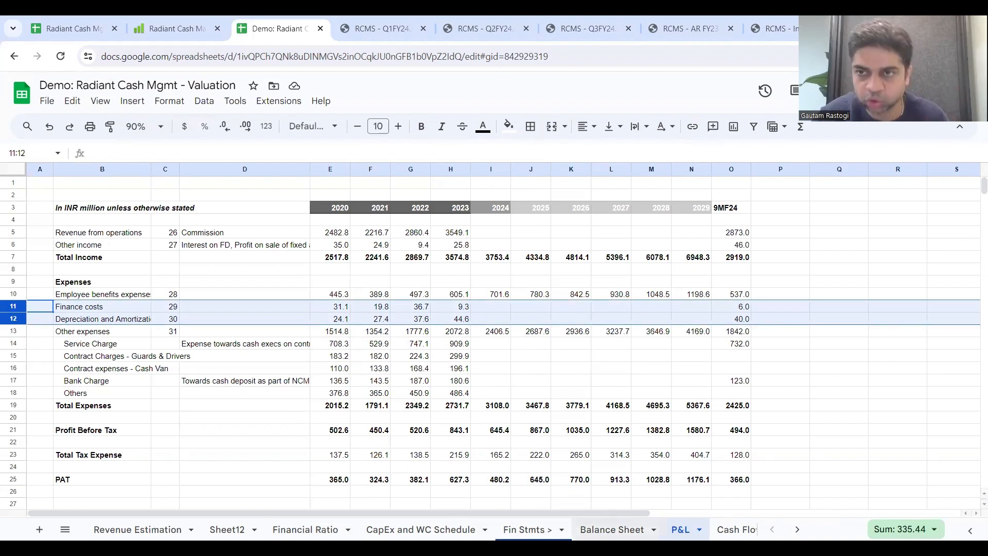
pyautogui.click(612, 529)
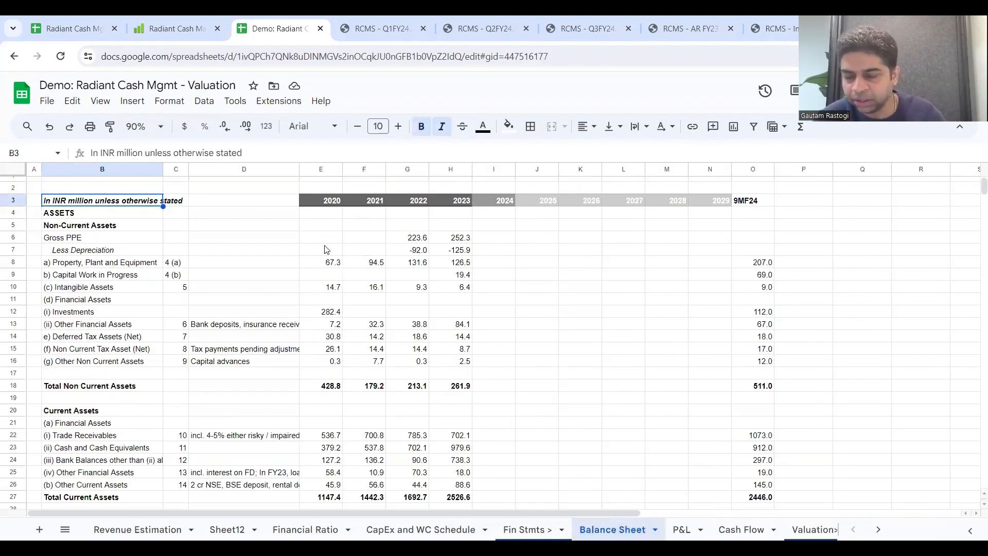
pyautogui.click(101, 240)
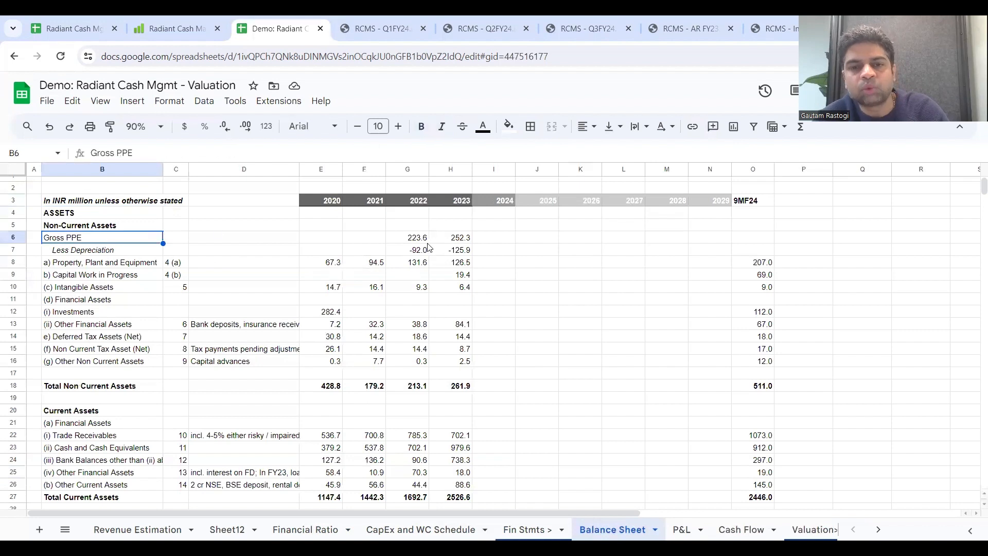
pyautogui.click(420, 238)
pyautogui.click(460, 251)
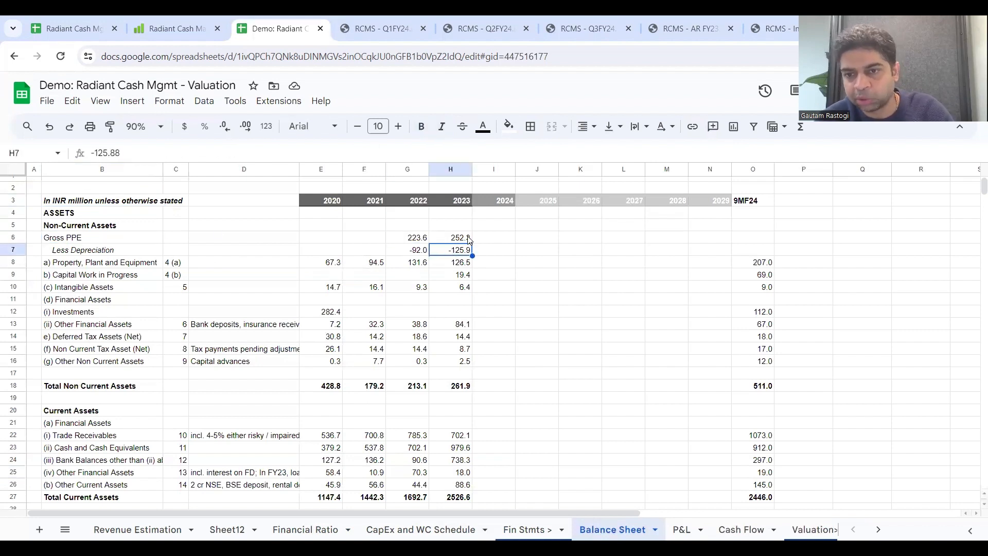
pyautogui.click(455, 238)
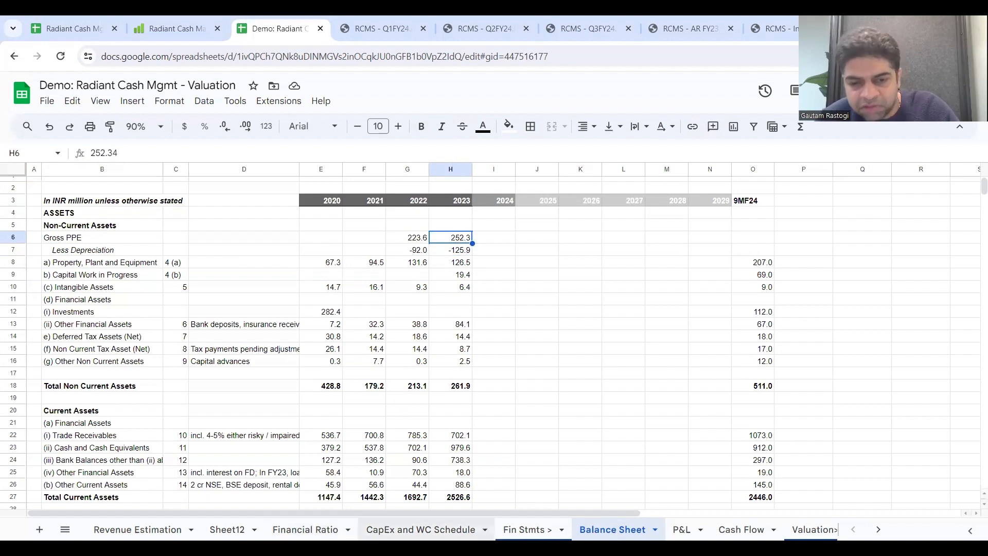
# Step: Examine the CapEx and WC Schedule's 2023 Gross PPE link to the Balance Sheet and the 2024 CapEx entry
pyautogui.click(420, 529)
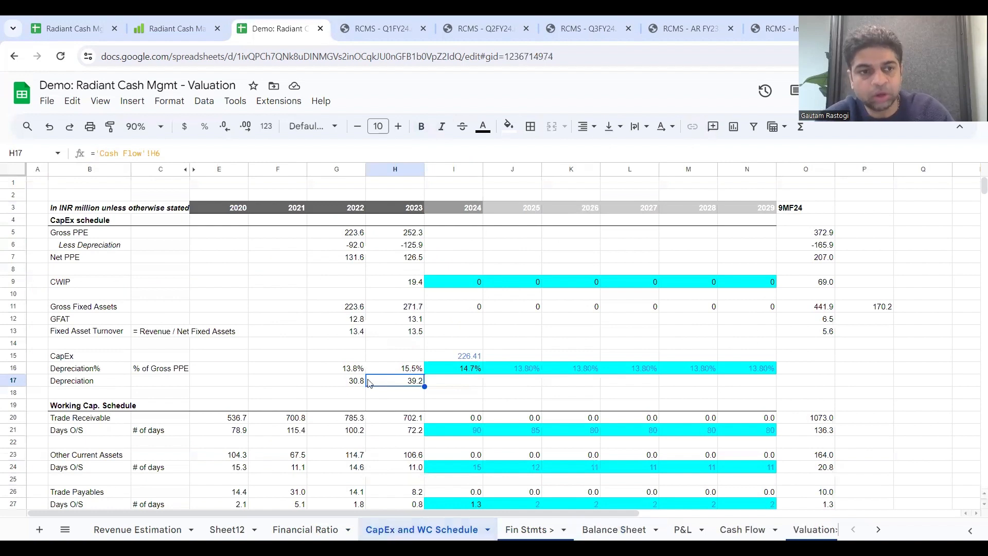
pyautogui.click(212, 297)
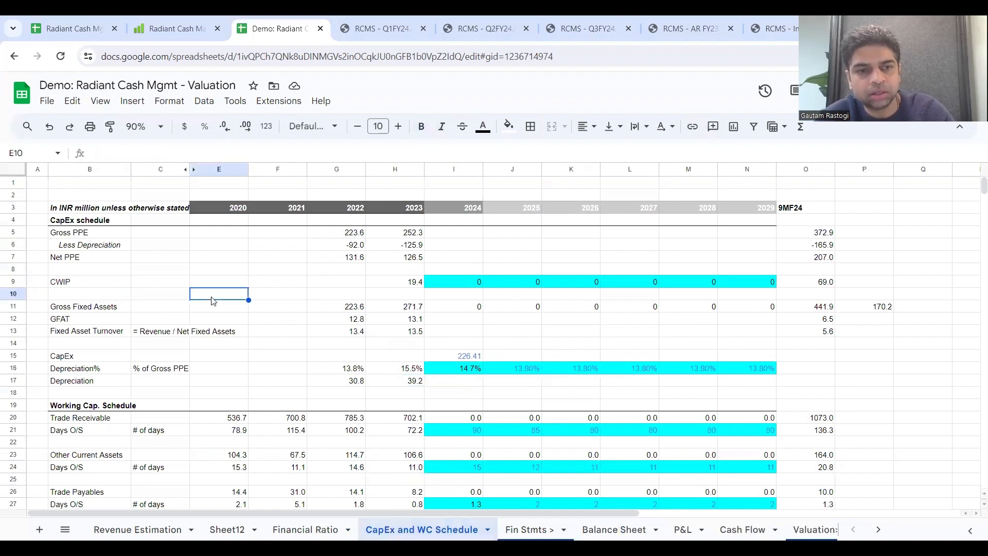
pyautogui.click(95, 236)
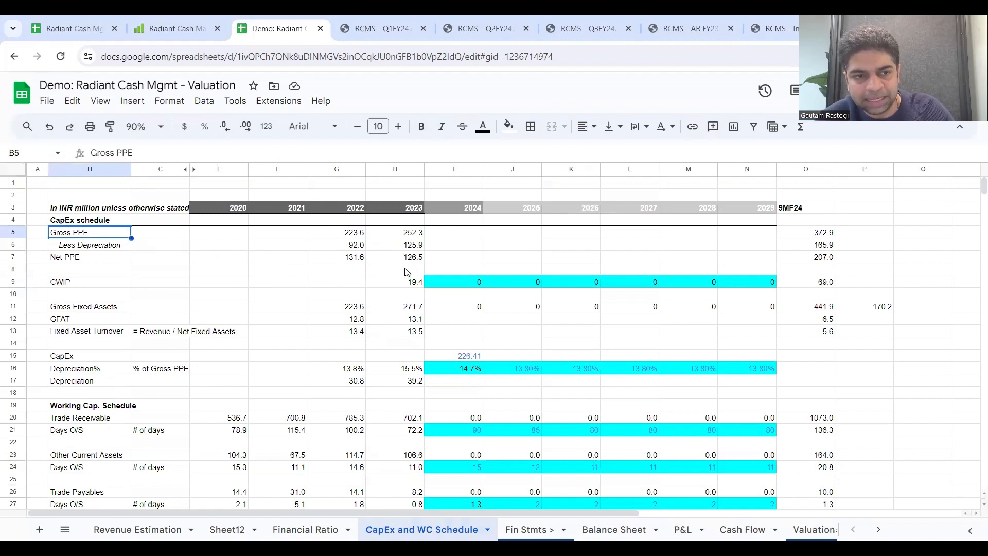
pyautogui.click(412, 235)
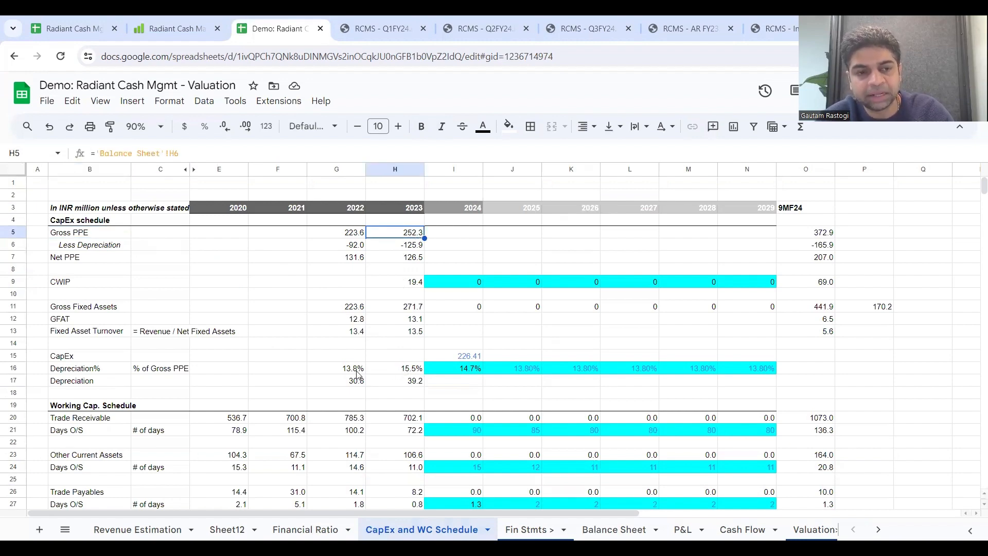
pyautogui.click(468, 360)
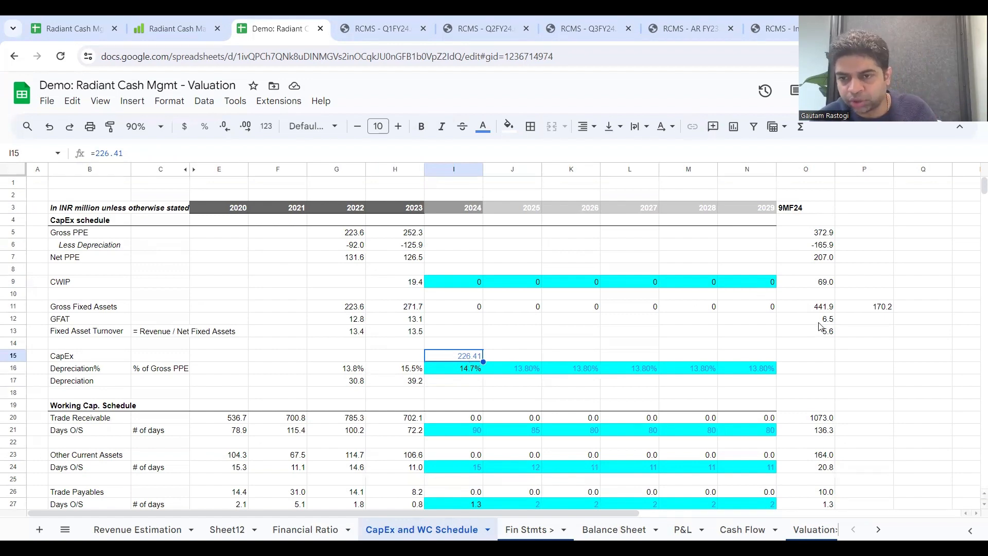
# Step: Calculate 2024 Gross PPE as 2023 Gross PPE plus 2023 CWIP plus 2024 CapEx, H5+H9+I15
pyautogui.click(451, 236)
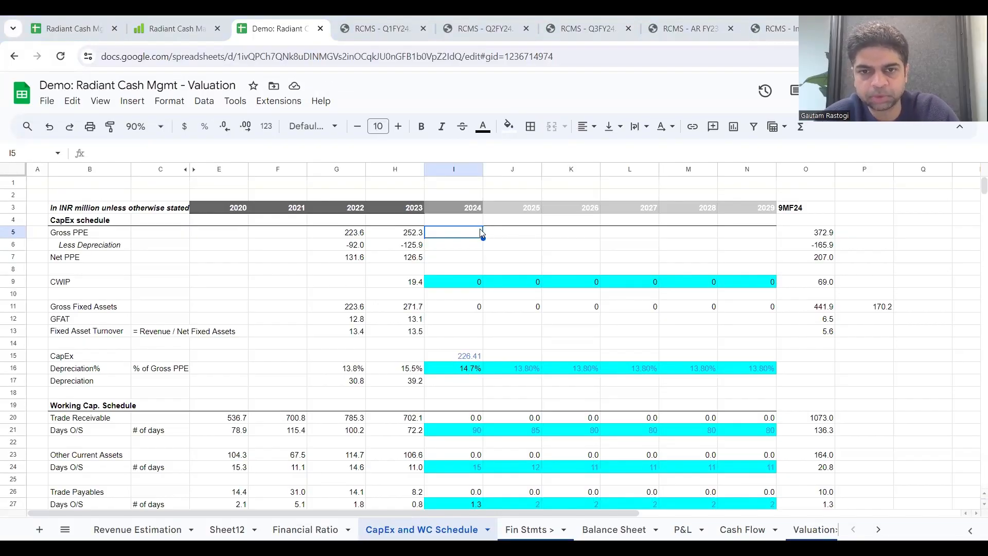
pyautogui.write('=')
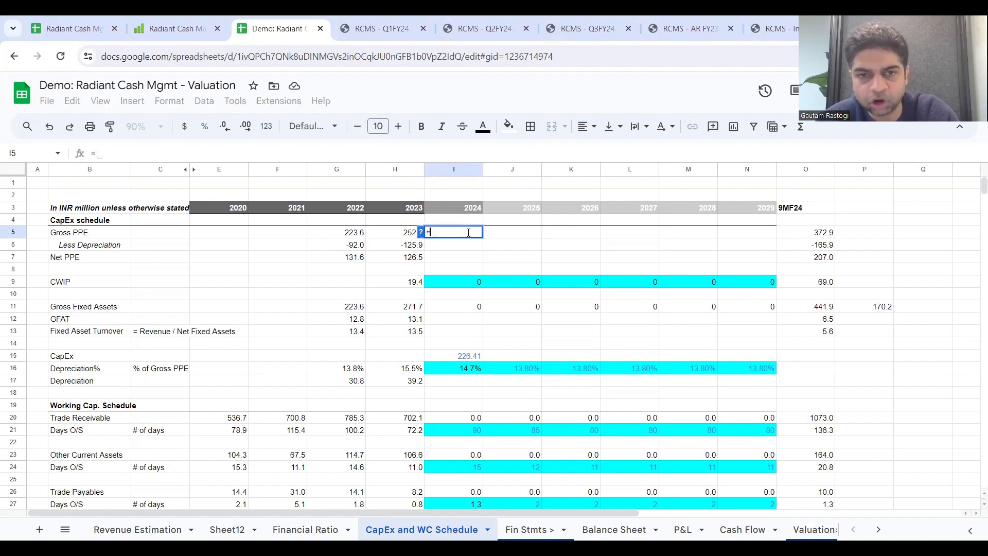
pyautogui.click(410, 236)
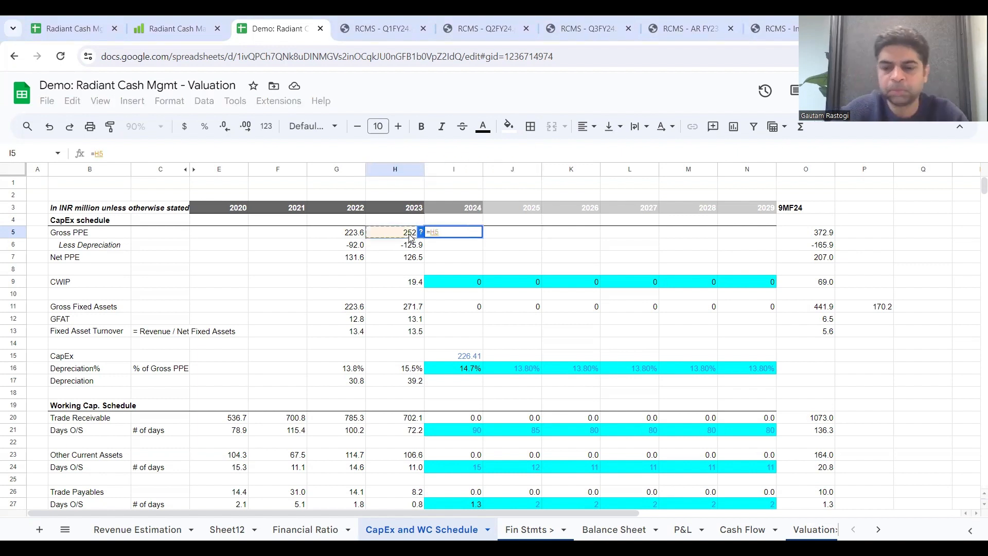
pyautogui.write('+')
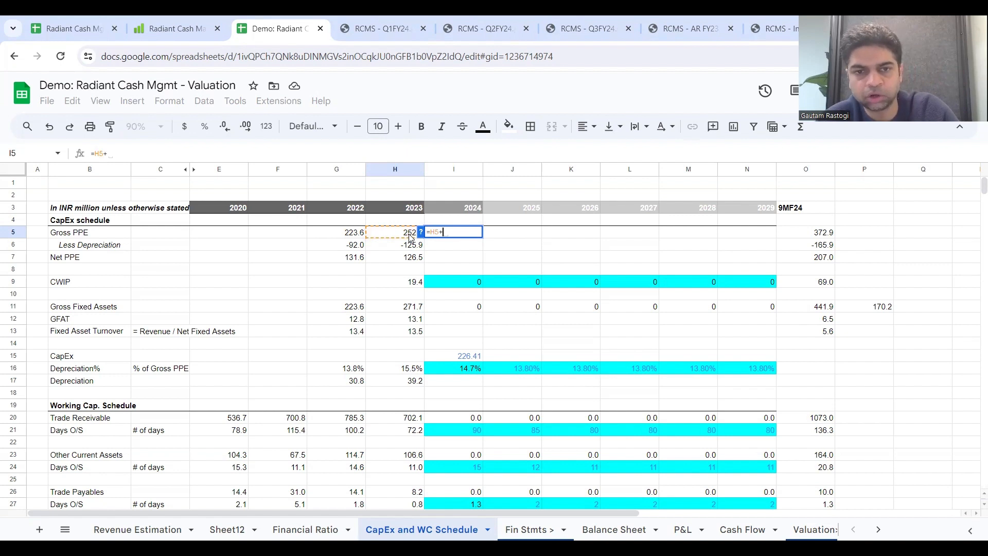
pyautogui.click(415, 288)
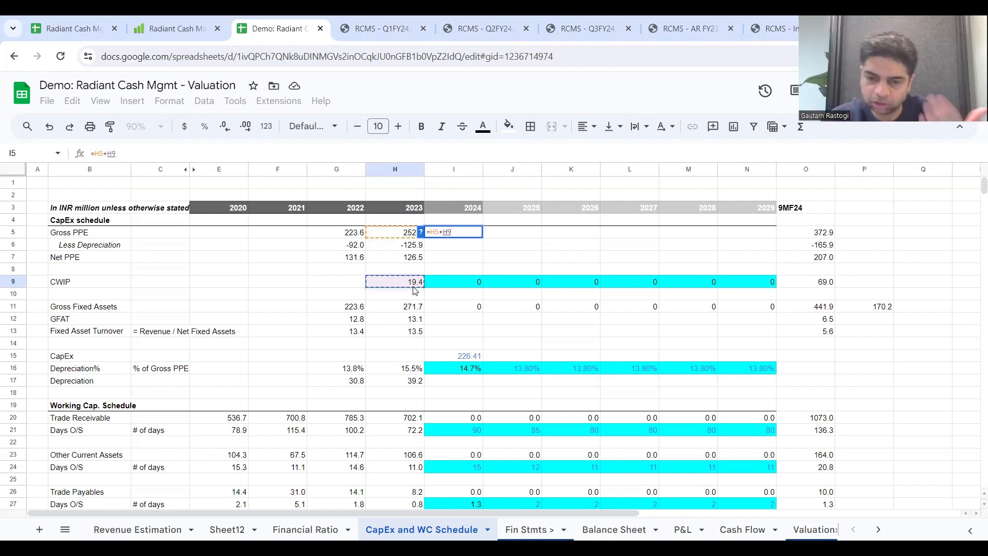
pyautogui.write('+')
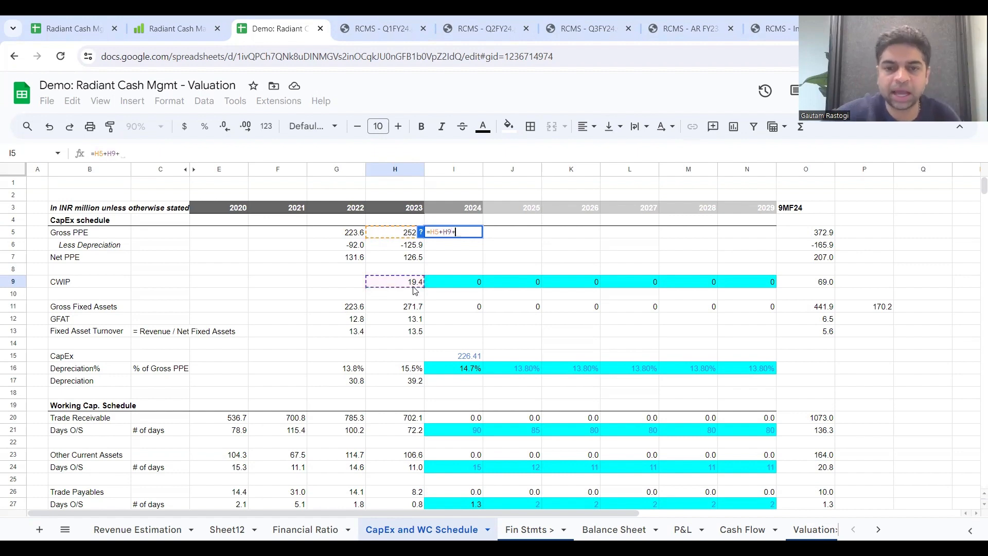
pyautogui.click(464, 359)
pyautogui.press('Return')
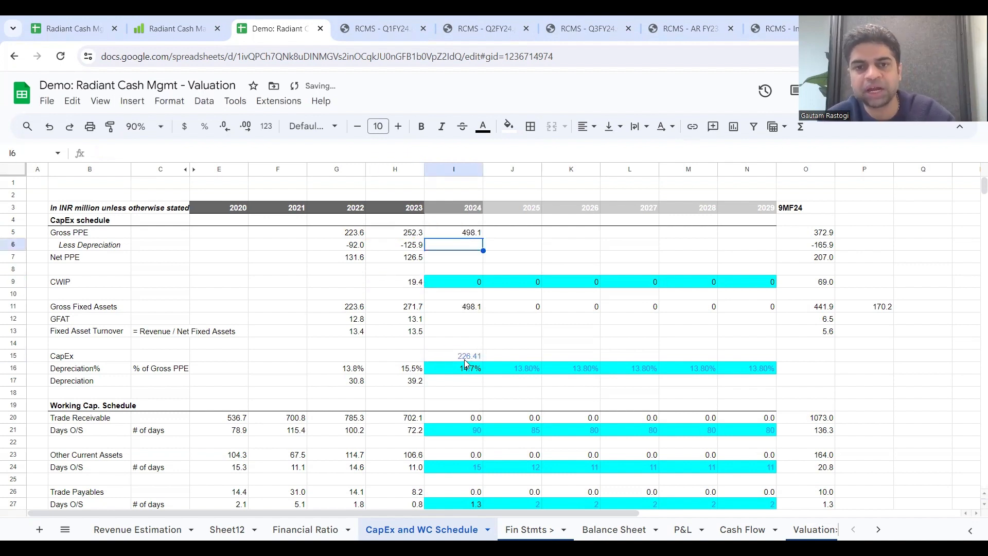
pyautogui.click(466, 236)
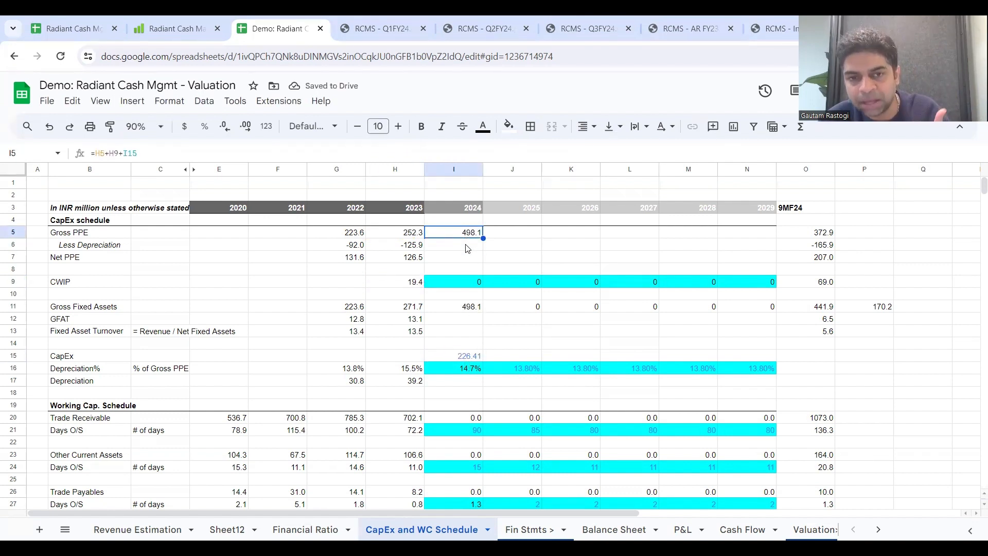
# Step: Rename the Less Depreciation row label in the CapEx schedule as "Less Acc. Depreciation"
pyautogui.click(467, 248)
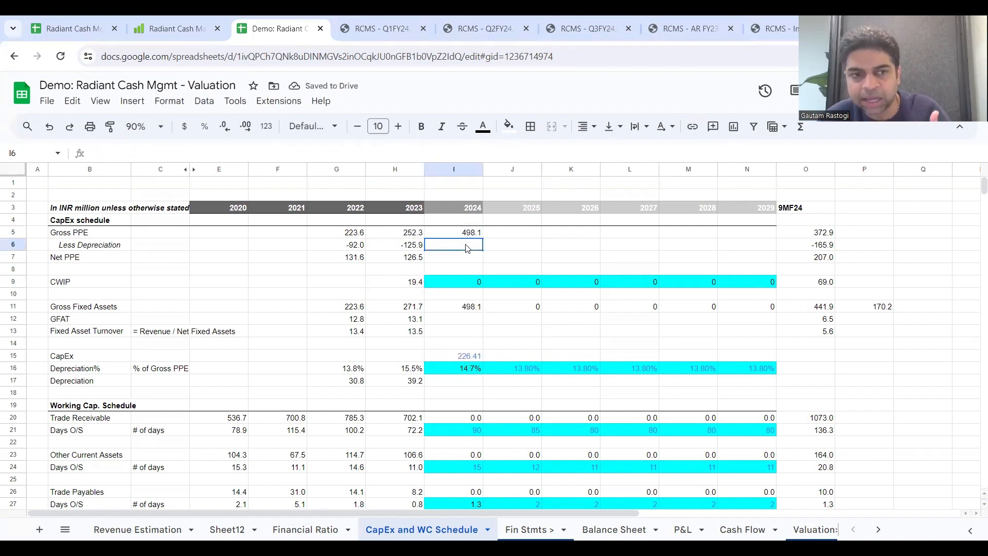
pyautogui.doubleClick(82, 247)
pyautogui.write('Acc.')
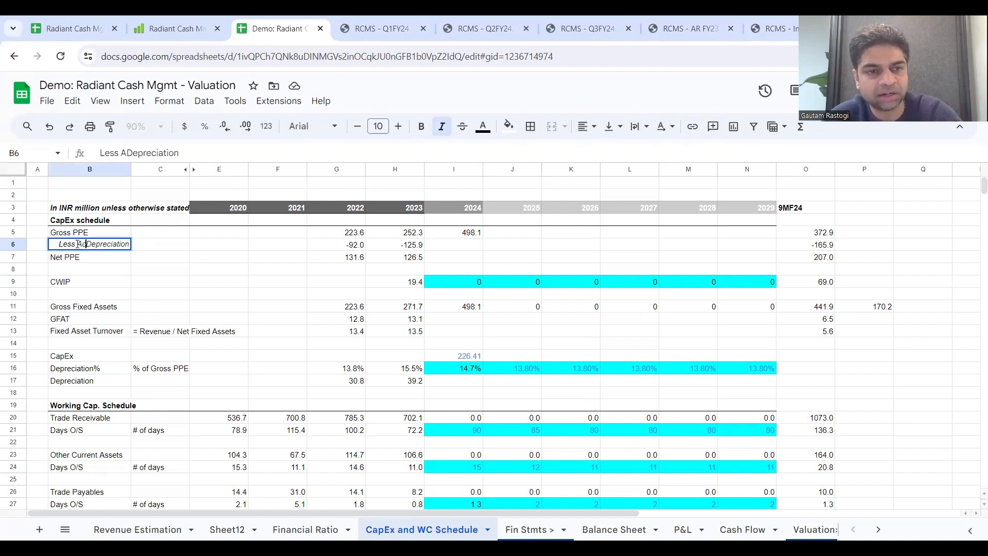
pyautogui.press('Return')
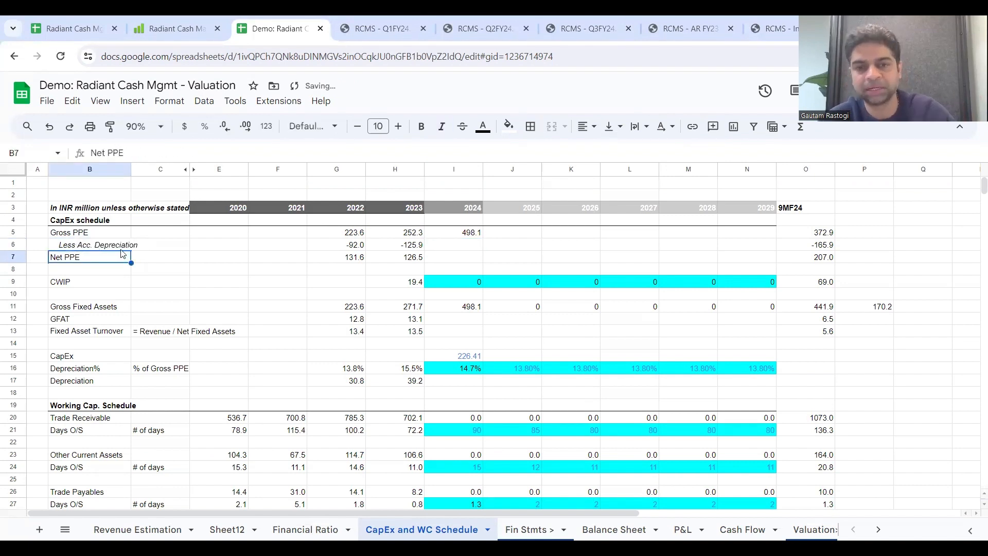
# Step: Calculate 2024 Depreciation as the 2024 Depreciation% multiplied by 2024 Gross PPE, I16*I5, after comparing the 2022 and 2023 rates
pyautogui.click(441, 251)
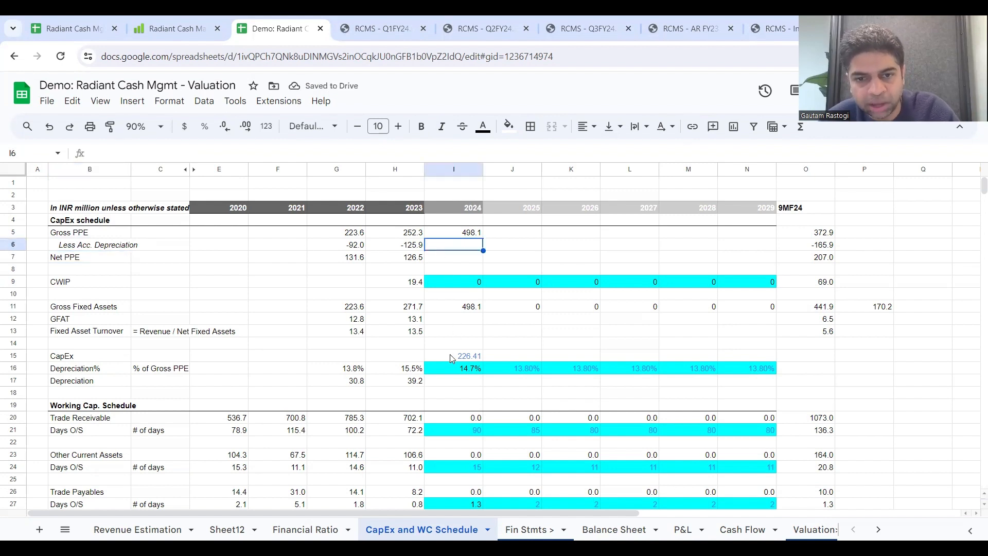
pyautogui.click(454, 385)
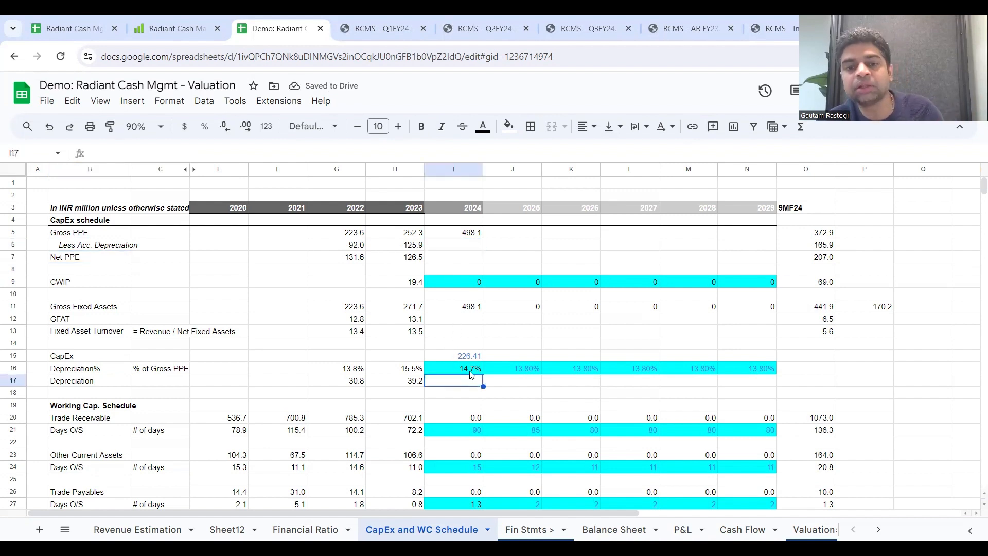
pyautogui.moveTo(350, 369); pyautogui.dragTo(408, 375)
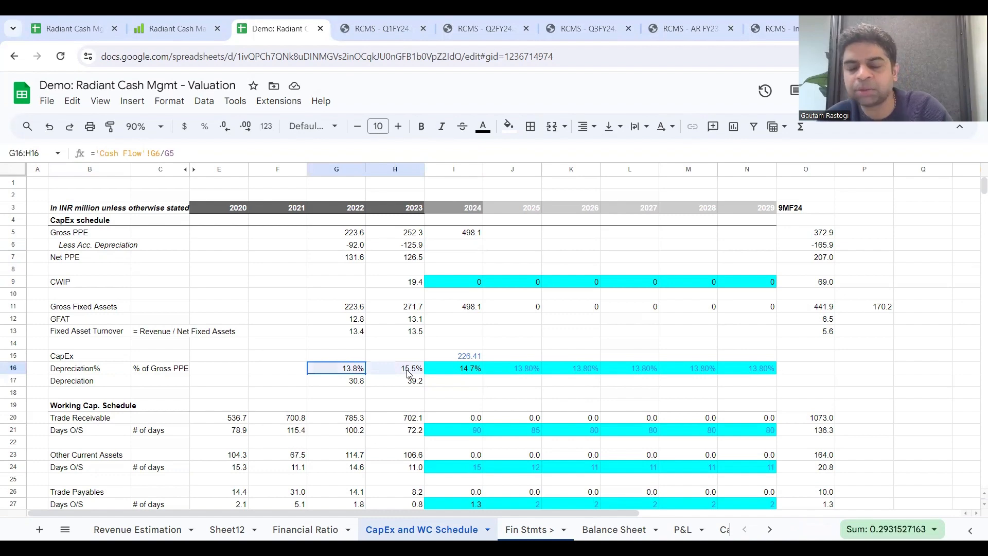
pyautogui.click(469, 382)
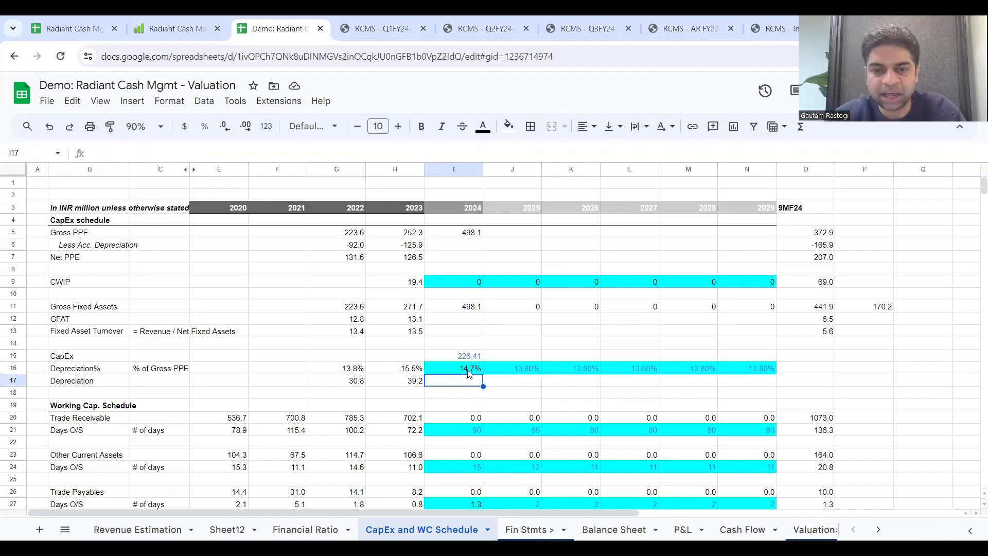
pyautogui.click(472, 370)
pyautogui.click(469, 382)
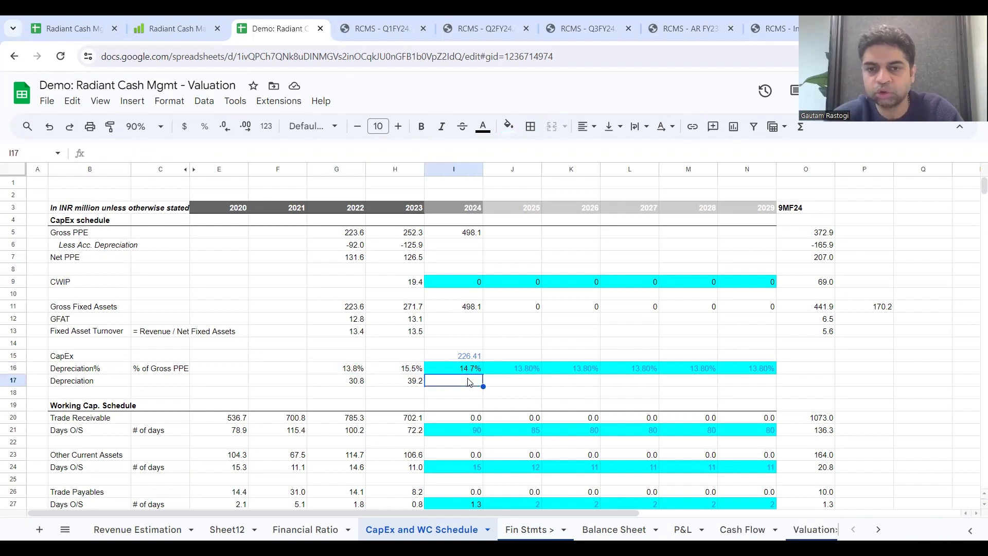
pyautogui.write('=')
pyautogui.click(471, 368)
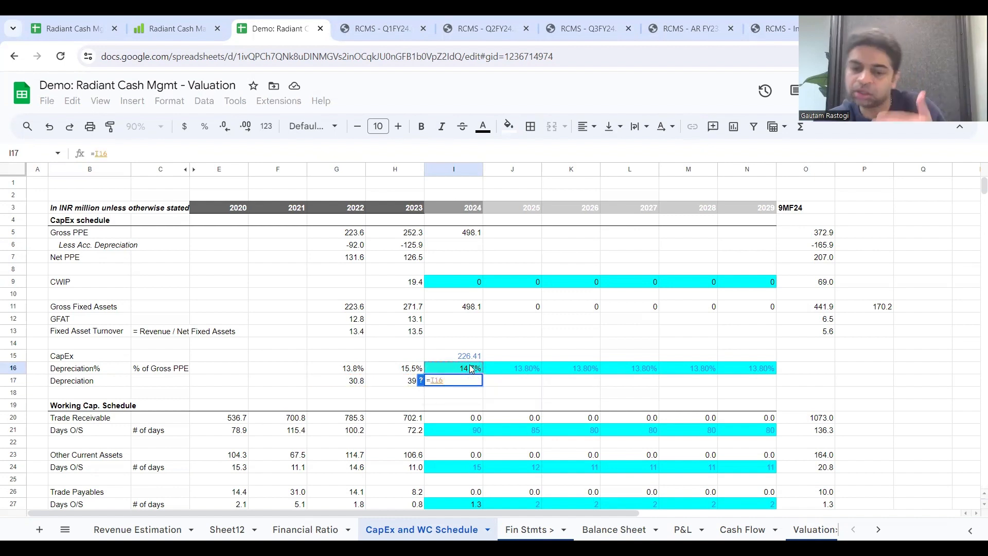
pyautogui.write('*')
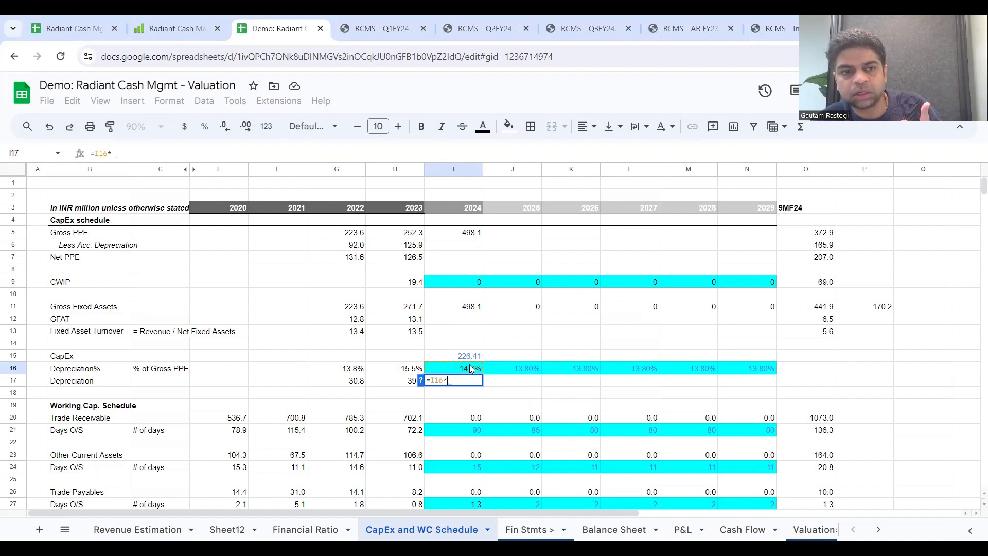
pyautogui.click(470, 238)
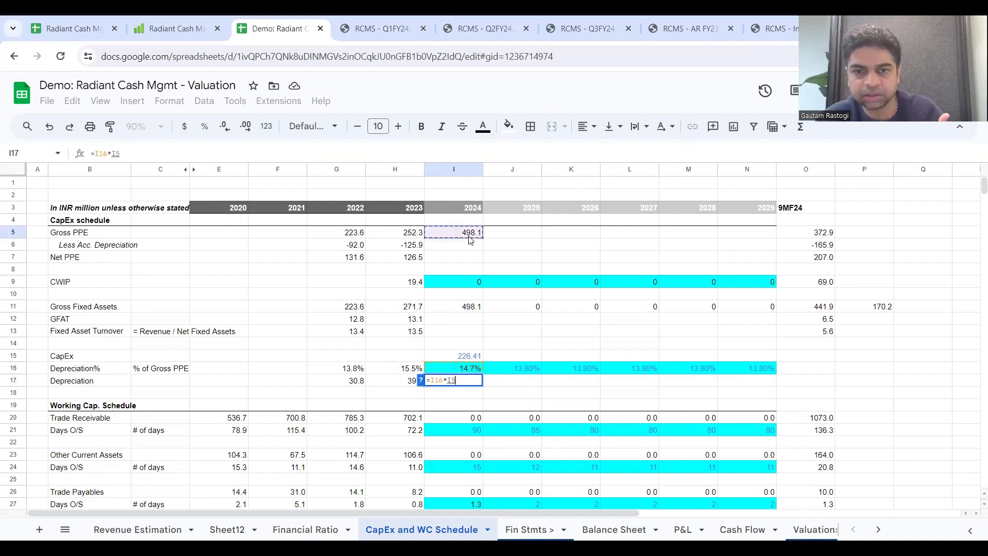
pyautogui.press('Return')
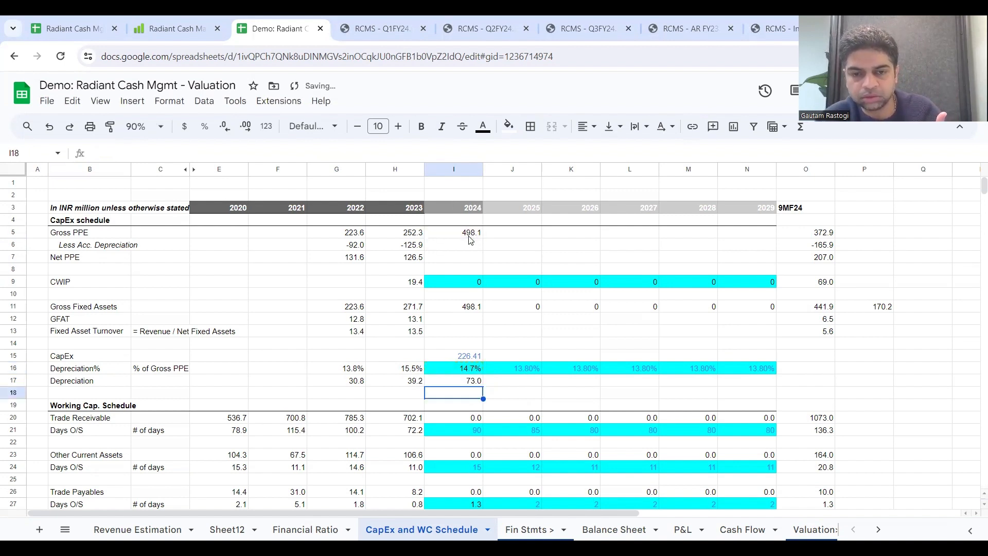
pyautogui.click(470, 382)
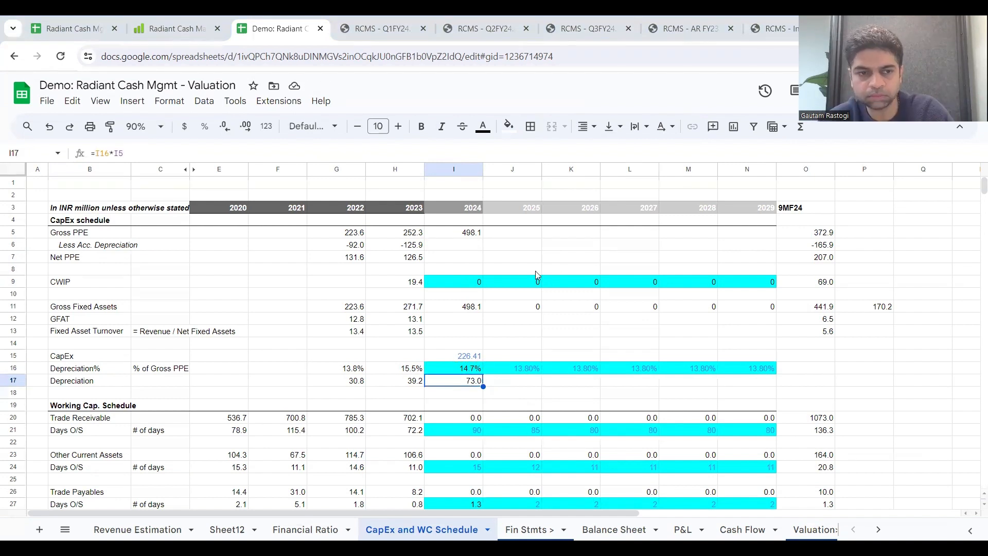
# Step: Calculate 2024 Less Acc. Depreciation as the 2023 balance minus 2024 Depreciation, H6-I17
pyautogui.click(460, 246)
pyautogui.write('=')
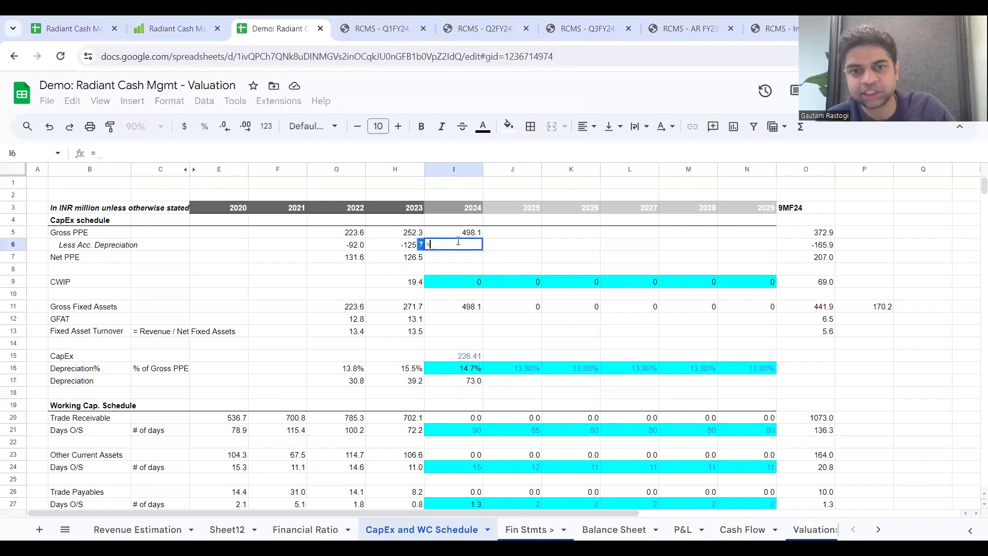
pyautogui.click(412, 247)
pyautogui.write('-')
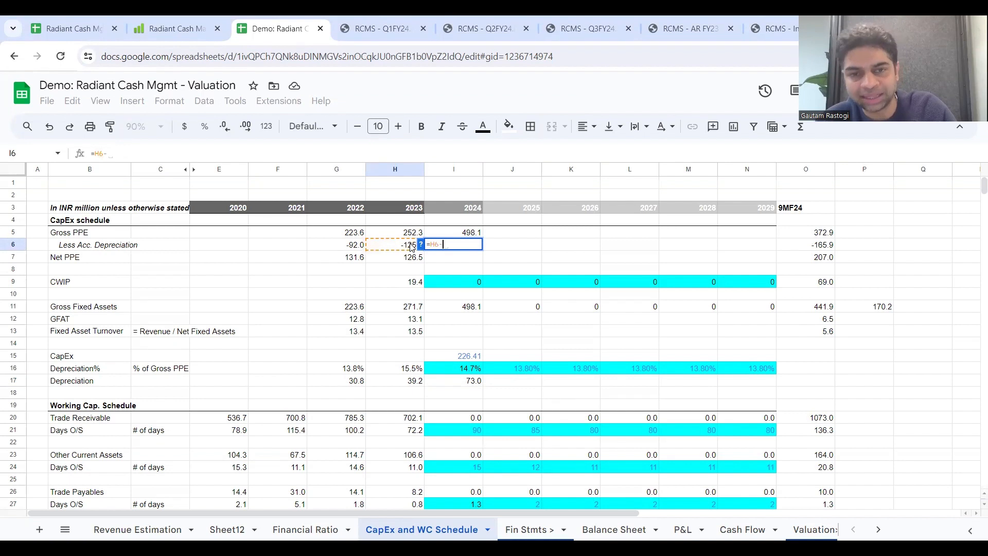
pyautogui.click(456, 386)
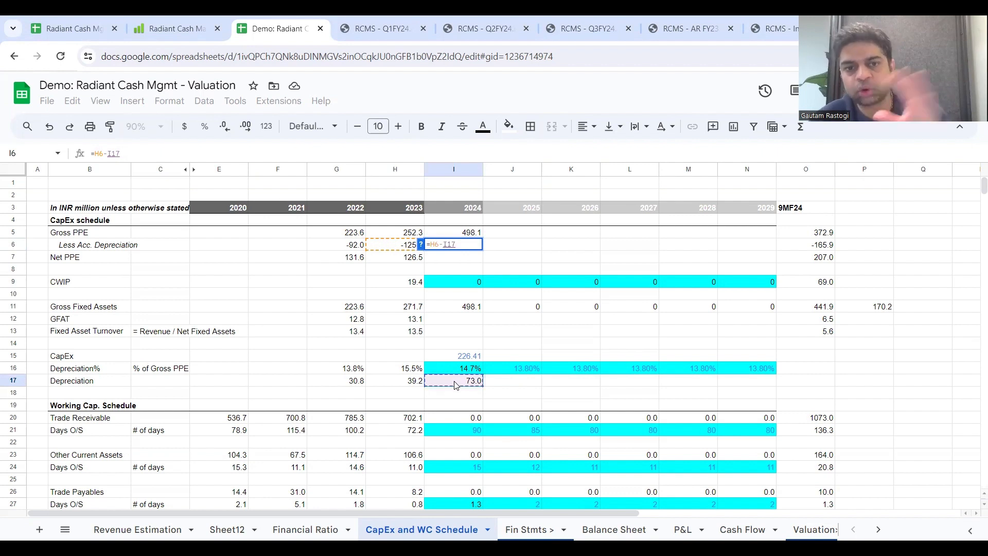
pyautogui.press('Return')
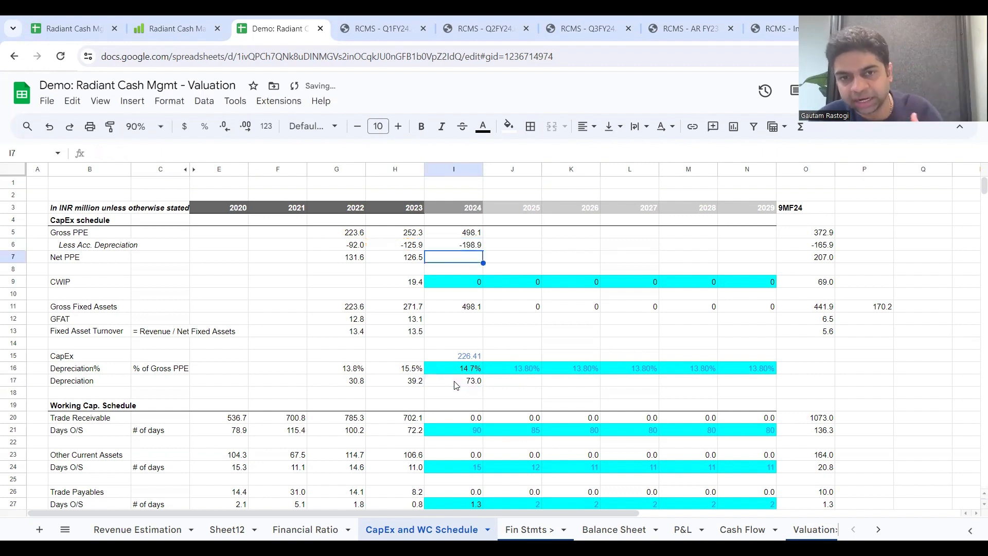
# Step: Check the 2023 Net PPE formula and calculate 2024 Net PPE as Gross PPE plus Less Acc. Depreciation, I5+I6
pyautogui.click(474, 234)
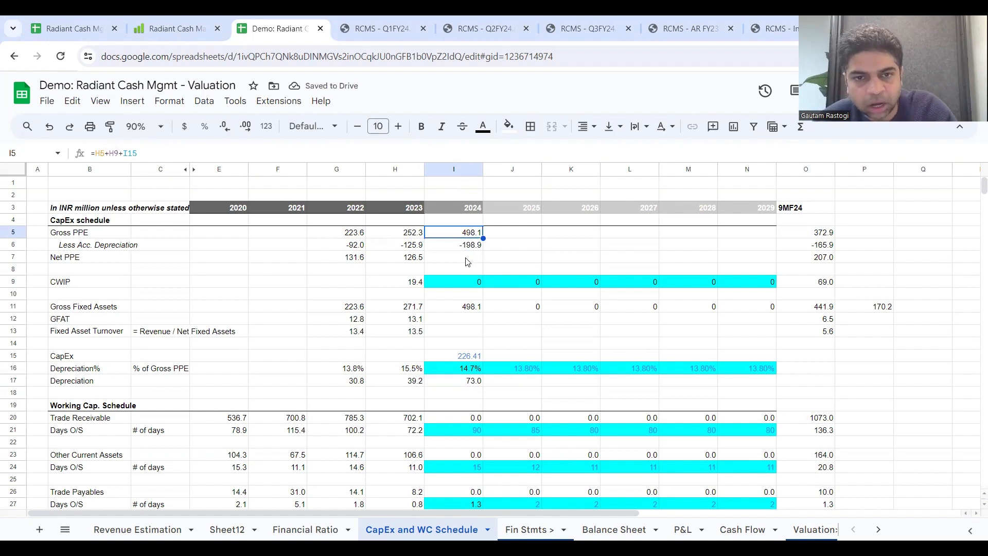
pyautogui.click(414, 259)
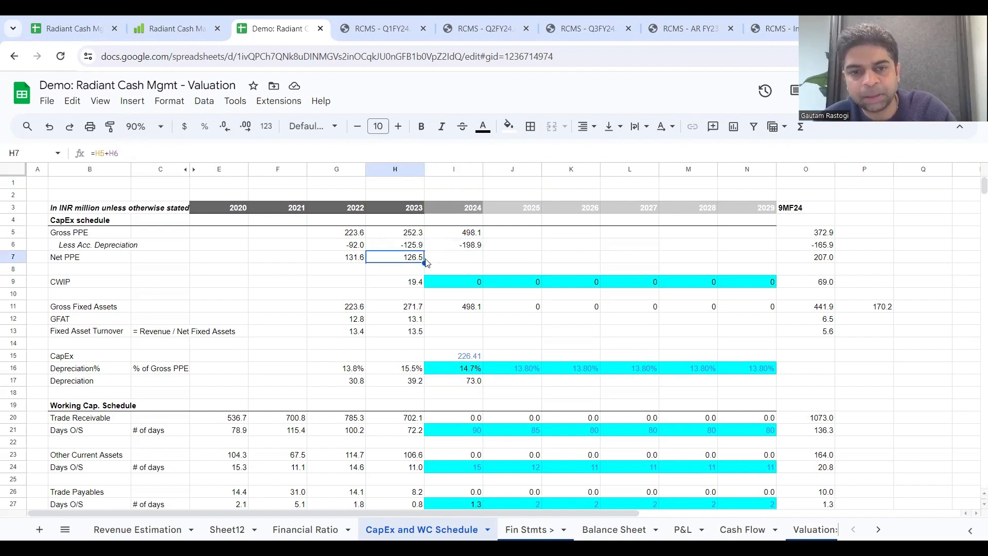
pyautogui.click(436, 257)
pyautogui.write('=')
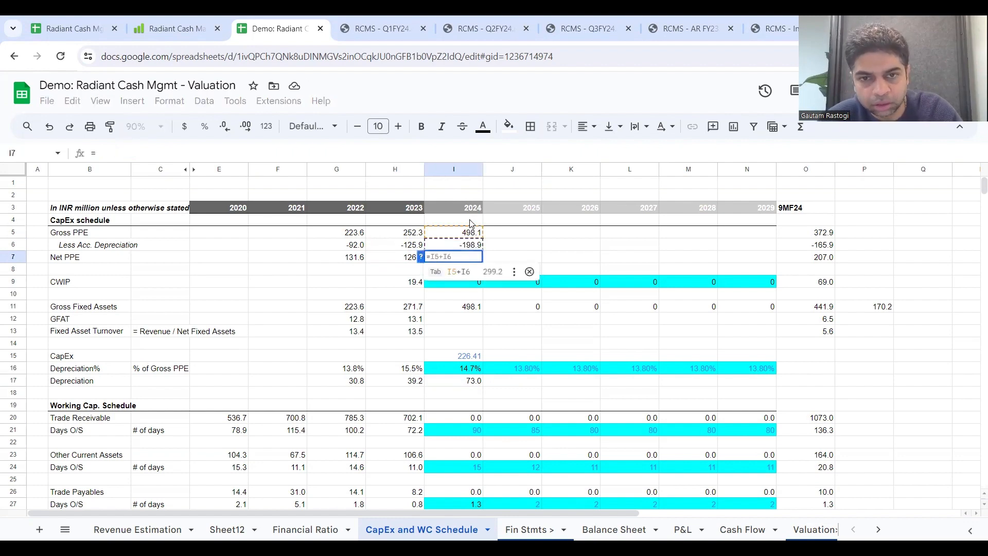
pyautogui.click(472, 235)
pyautogui.write('+')
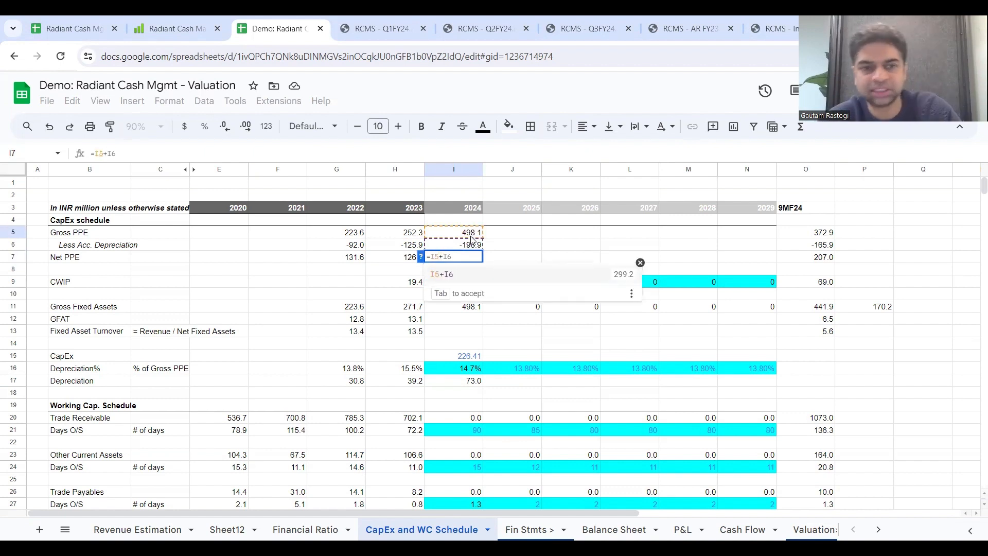
pyautogui.click(473, 246)
pyautogui.press('Return')
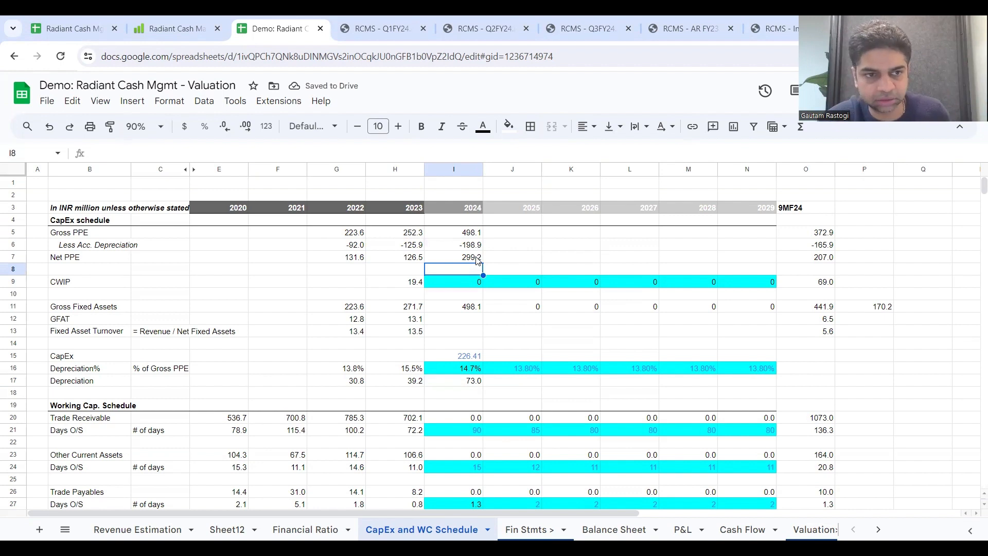
pyautogui.click(477, 260)
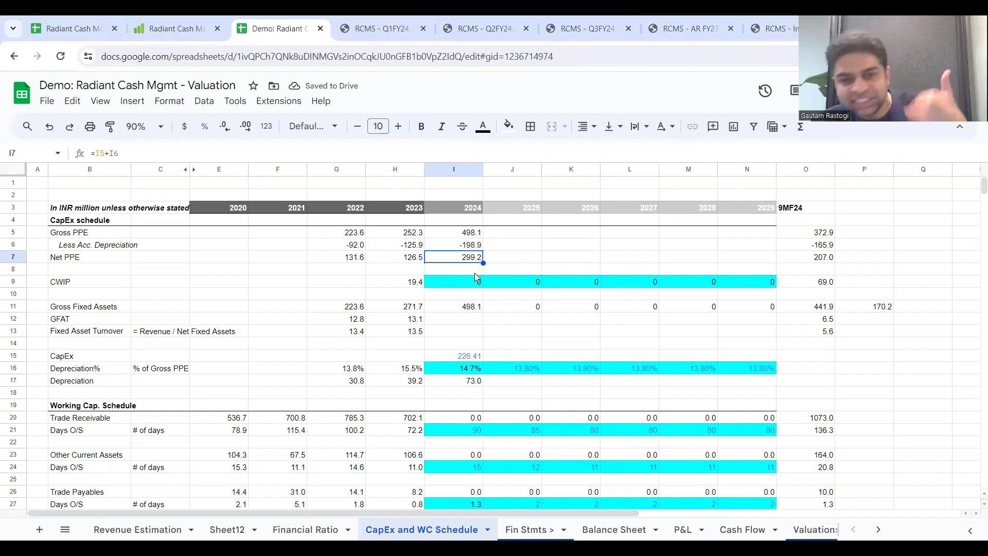
# Step: Review the 2024 to 2029 CWIP inputs, the 2024 Less Acc. Depreciation and Net PPE formulas, and the 2025 CapEx cell
pyautogui.moveTo(477, 282); pyautogui.dragTo(755, 291)
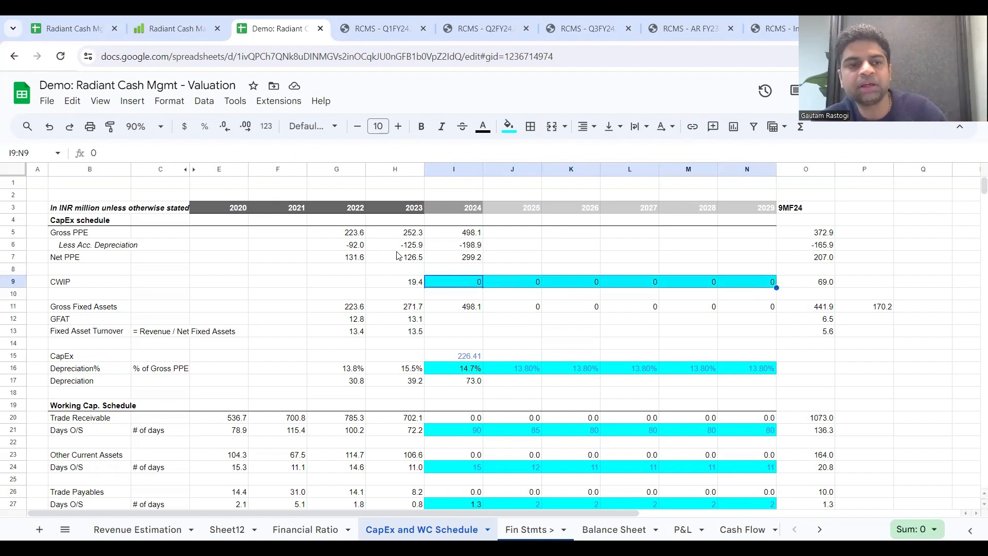
pyautogui.click(469, 249)
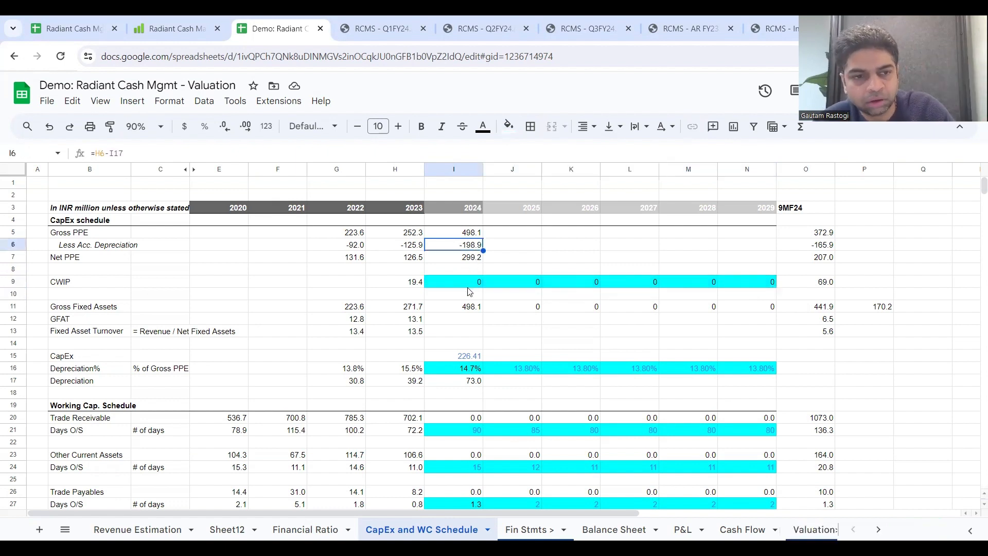
pyautogui.click(467, 260)
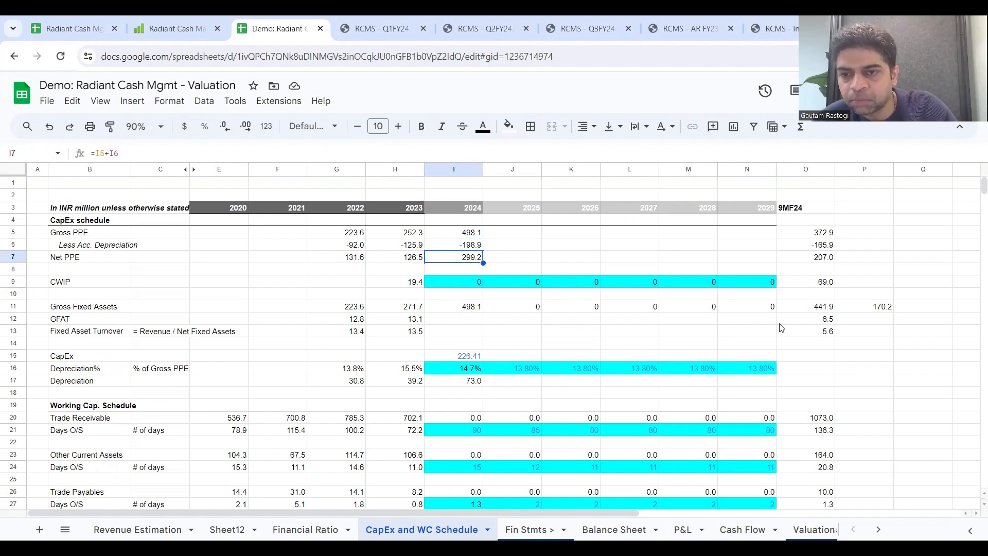
pyautogui.click(502, 357)
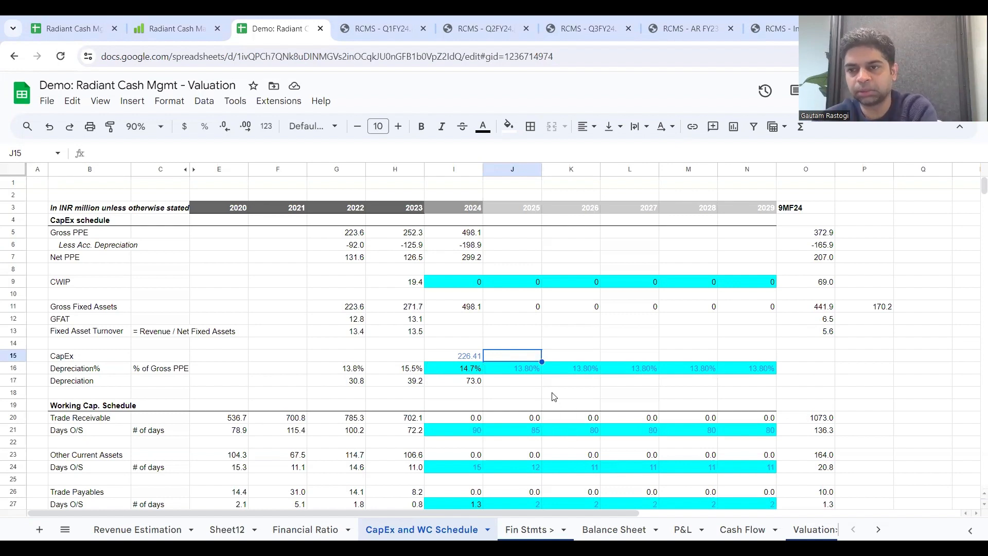
# Step: Set the 2025 CapEx in J15 equal to the 2024 Depreciation, I17, after checking the 2024 CapEx input
pyautogui.click(467, 355)
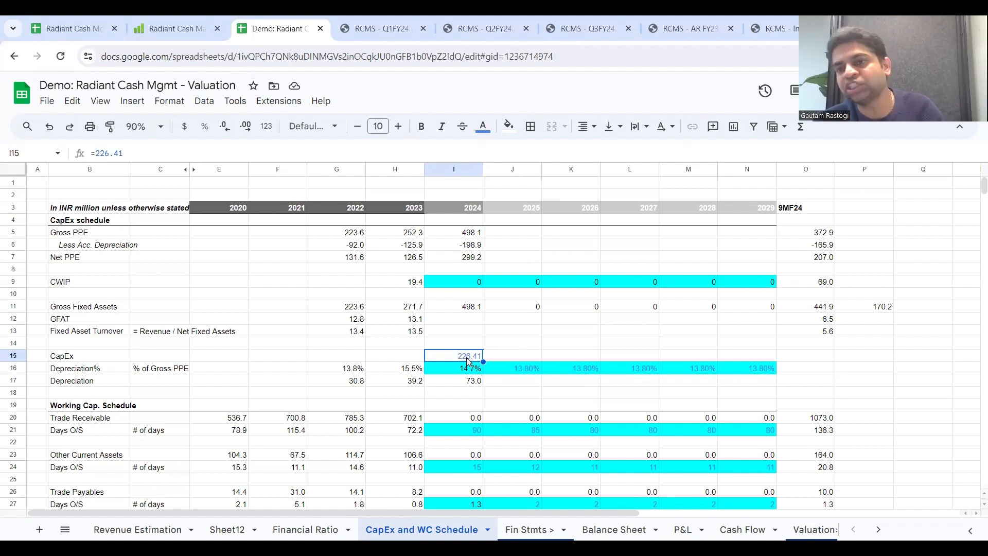
pyautogui.click(522, 357)
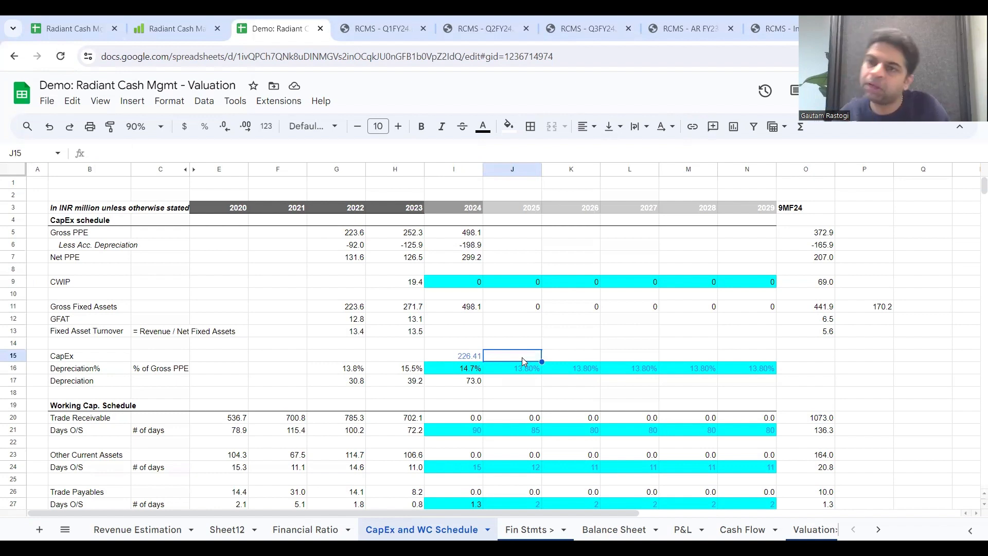
pyautogui.write('=')
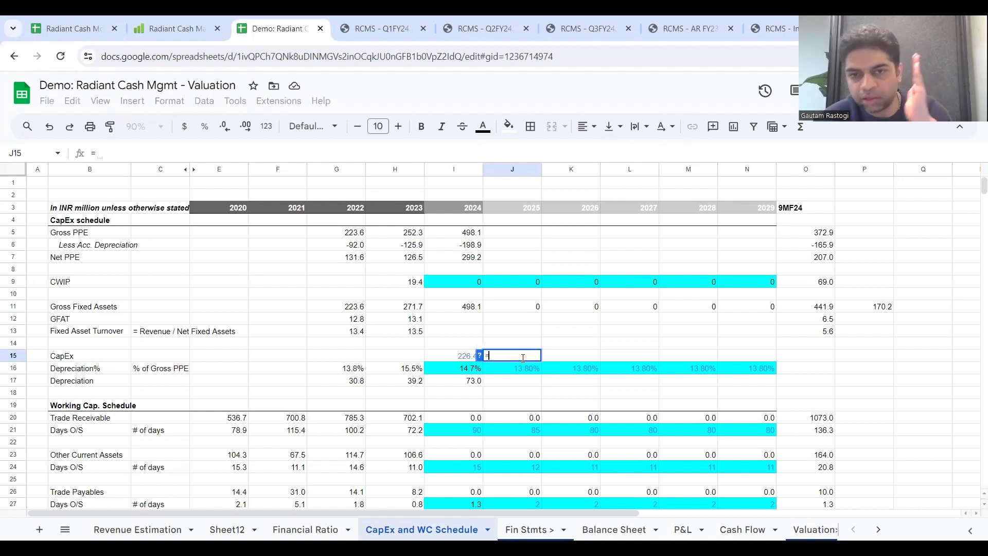
pyautogui.click(467, 382)
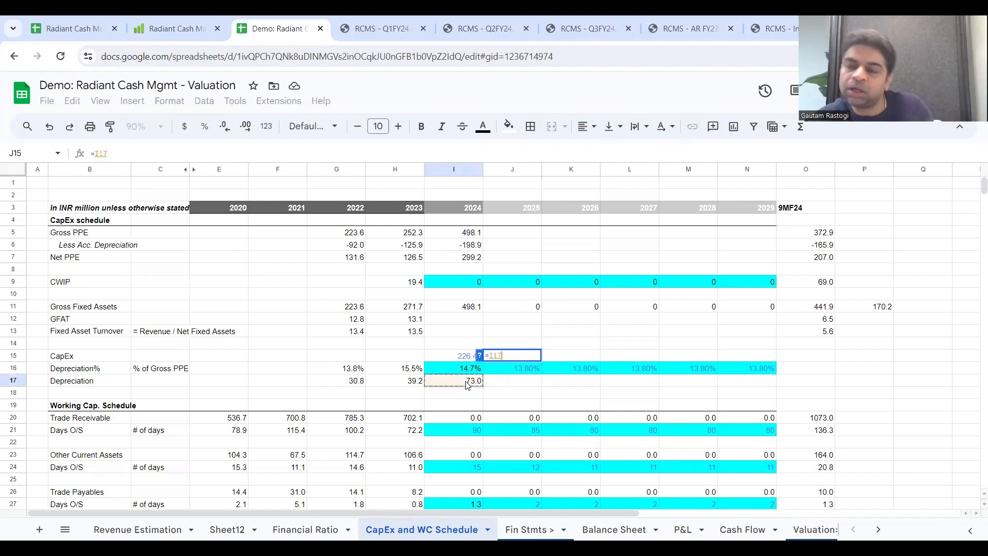
pyautogui.press('Return')
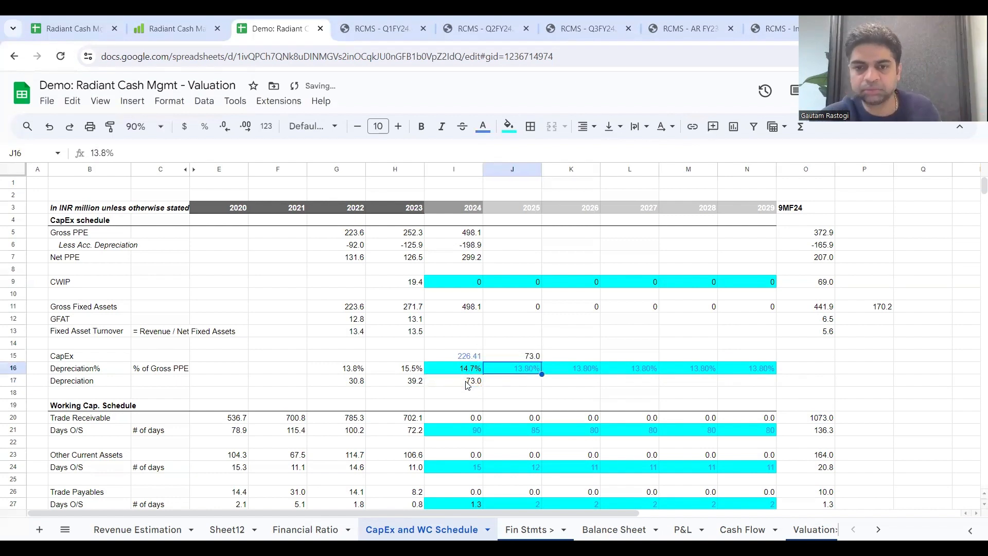
# Step: Extend the 2025 CapEx formula across 2026 to 2029, J15 to N15, and check the 2024 Depreciation formula
pyautogui.click(516, 355)
pyautogui.moveTo(541, 362); pyautogui.dragTo(755, 359)
pyautogui.click(491, 386)
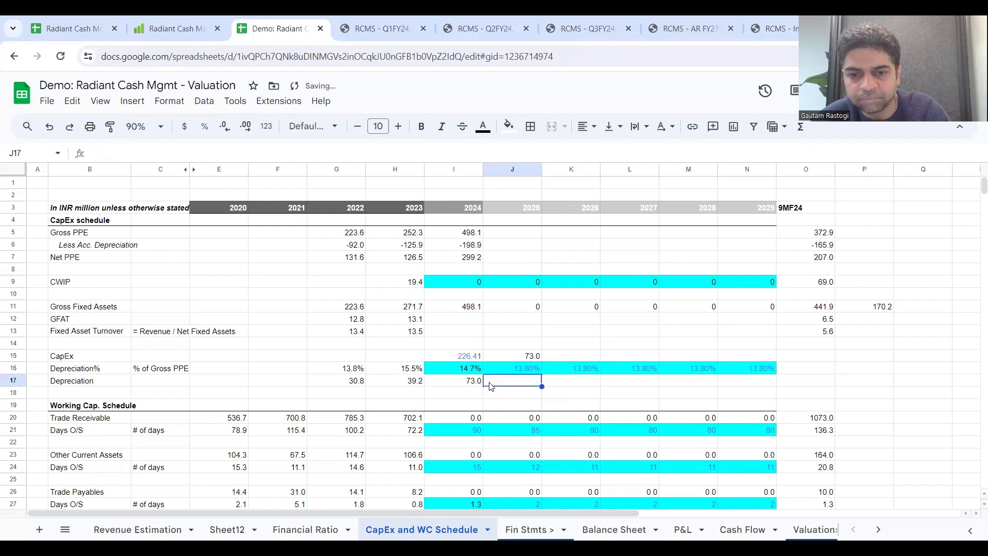
pyautogui.click(535, 356)
pyautogui.click(461, 386)
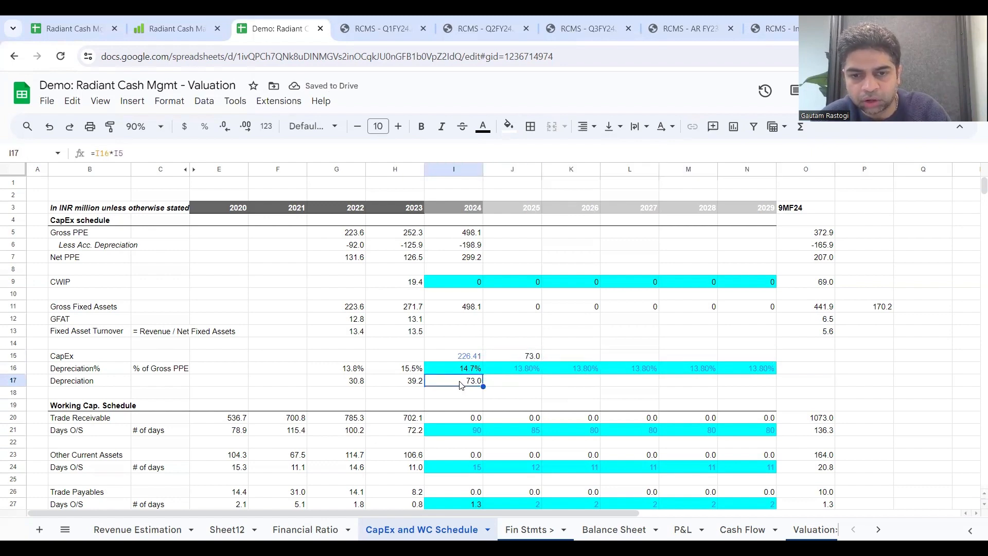
pyautogui.click(506, 232)
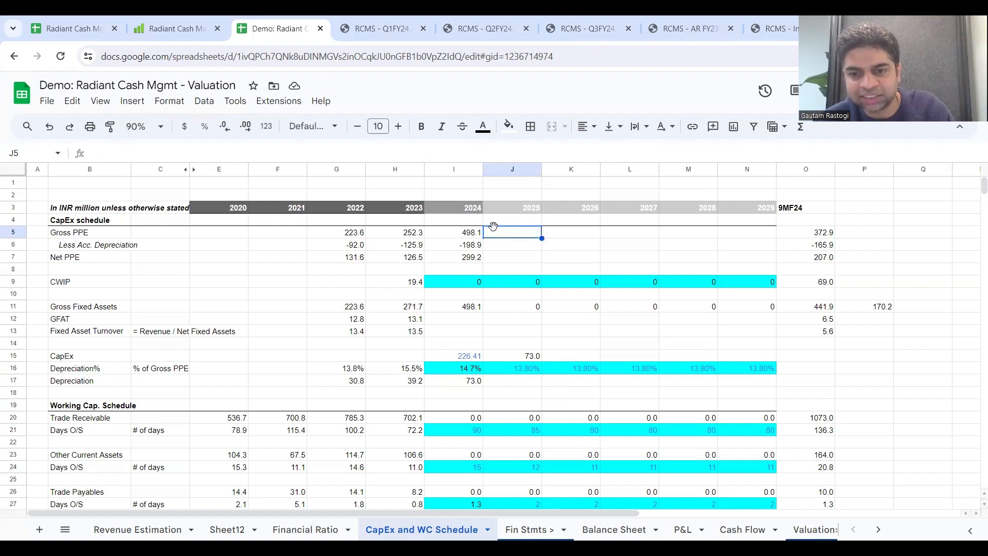
pyautogui.write('=')
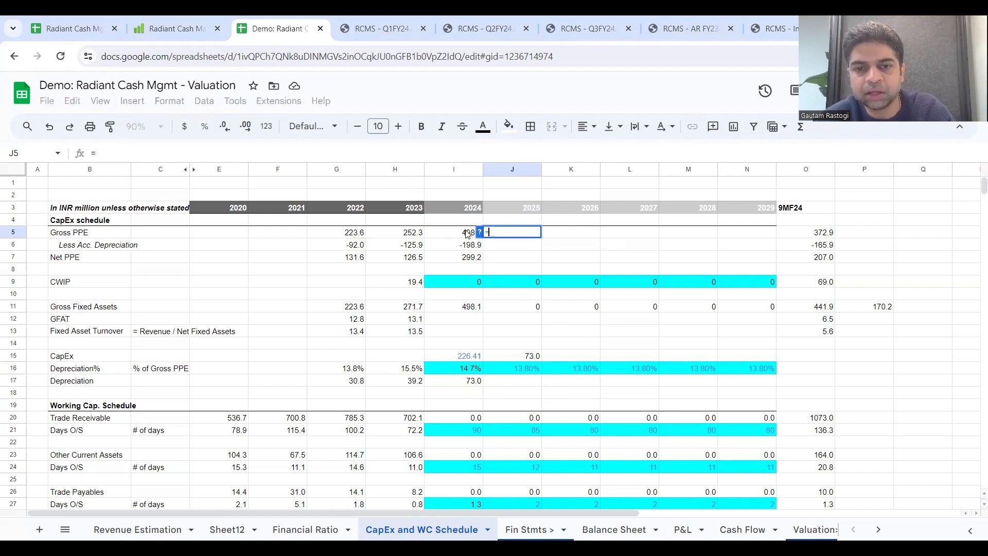
pyautogui.click(467, 231)
pyautogui.press('Escape')
# Step: Check the 2024 Gross PPE formula, H5+H9+I15, and extend it across 2025 to 2029 through N5
pyautogui.click(478, 233)
pyautogui.doubleClick(481, 231)
pyautogui.press('Escape')
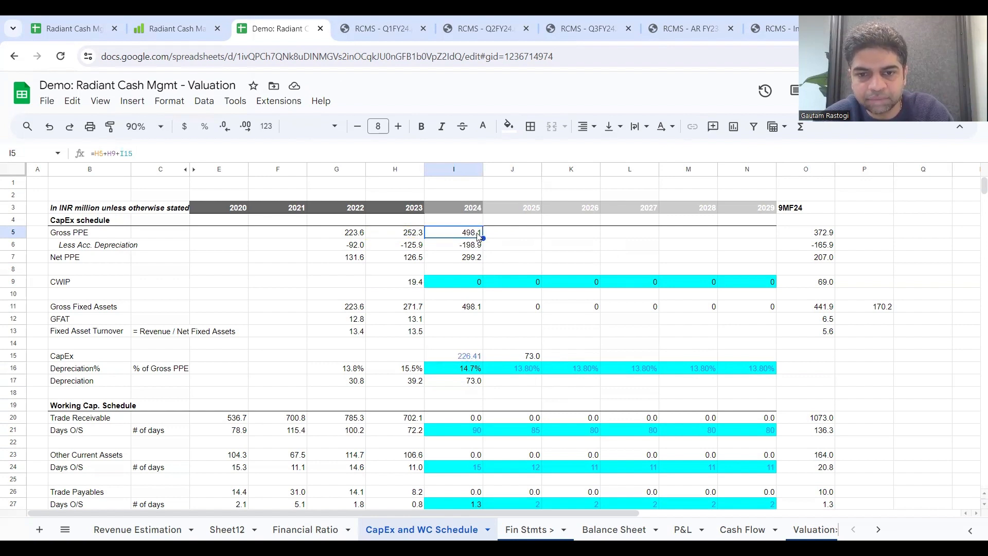
pyautogui.doubleClick(478, 233)
pyautogui.press('Escape')
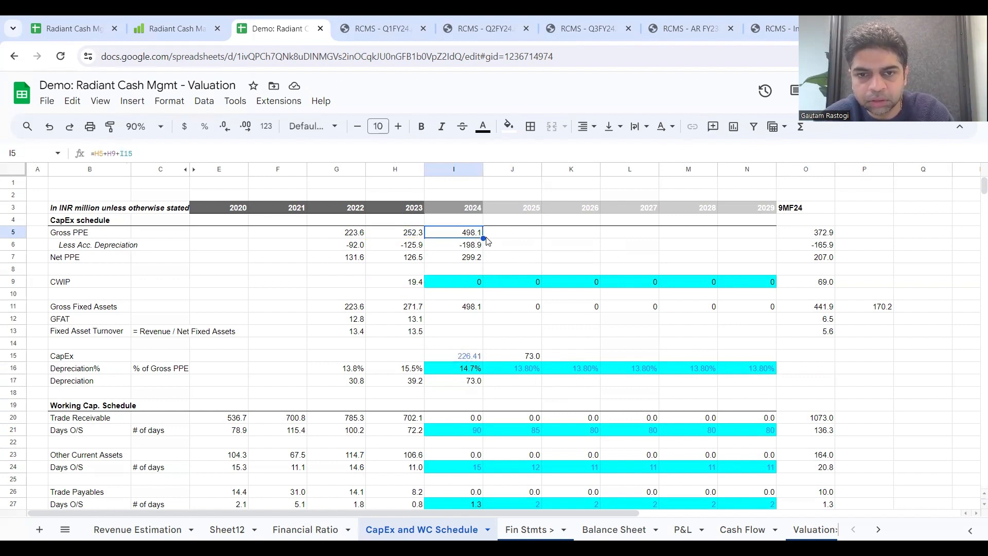
pyautogui.moveTo(482, 237); pyautogui.dragTo(774, 238)
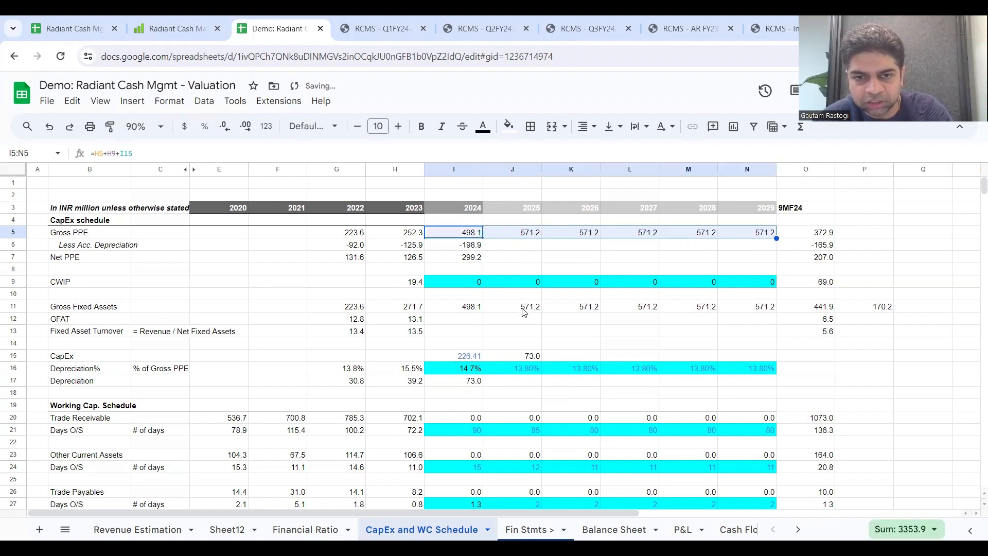
# Step: Extend the 2024 Depreciation formula, I16*I5, across 2025 to 2029 and check the 2029 CapEx formula
pyautogui.click(517, 359)
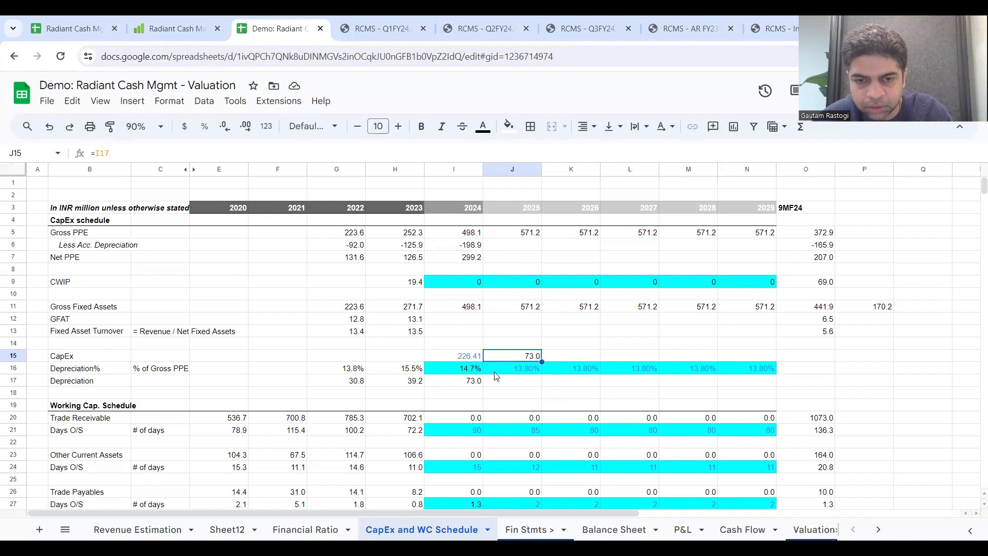
pyautogui.click(473, 380)
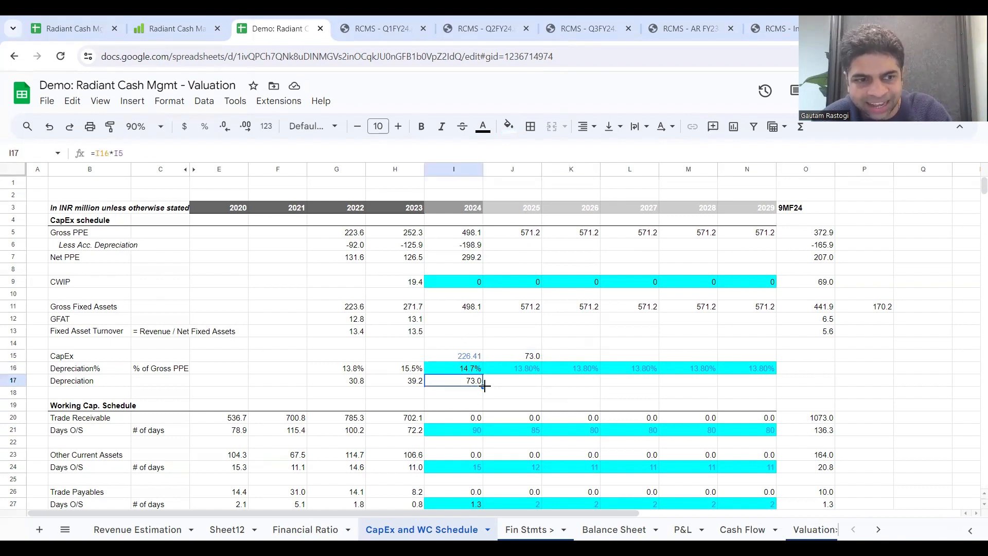
pyautogui.moveTo(482, 386); pyautogui.dragTo(760, 401)
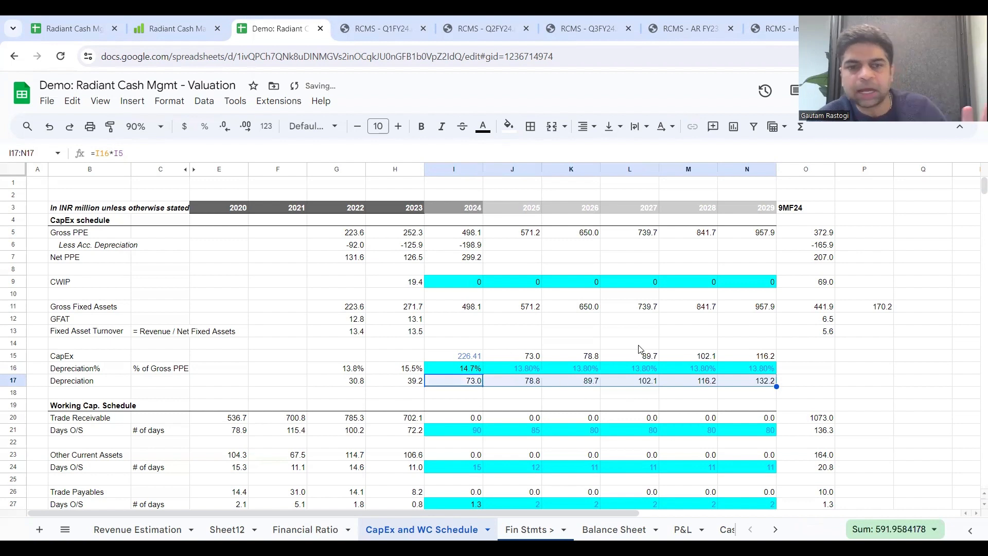
pyautogui.click(760, 359)
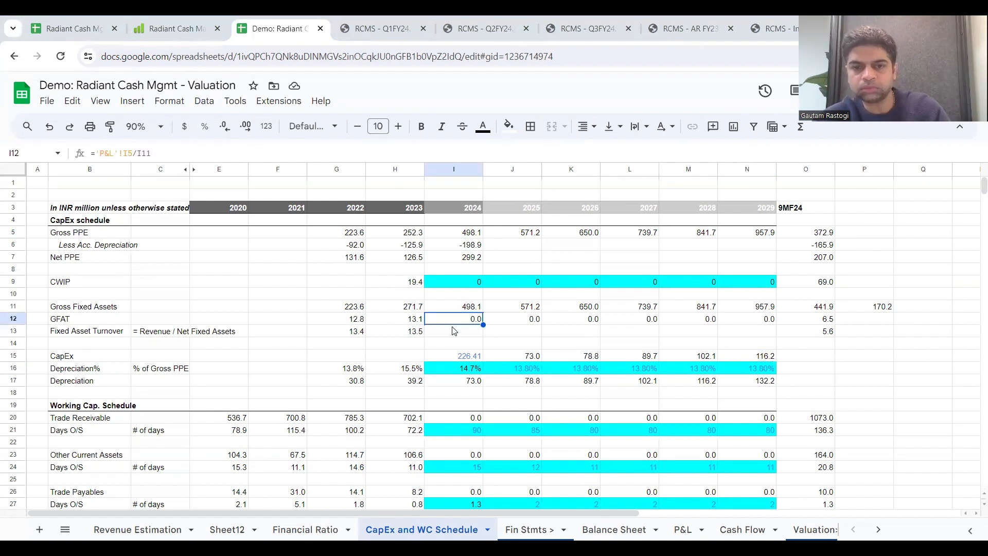
# Step: Review the projected Gross Fixed Assets, the 2024 Net PPE formula and the references in the 2023 GFAT formula
pyautogui.click(572, 308)
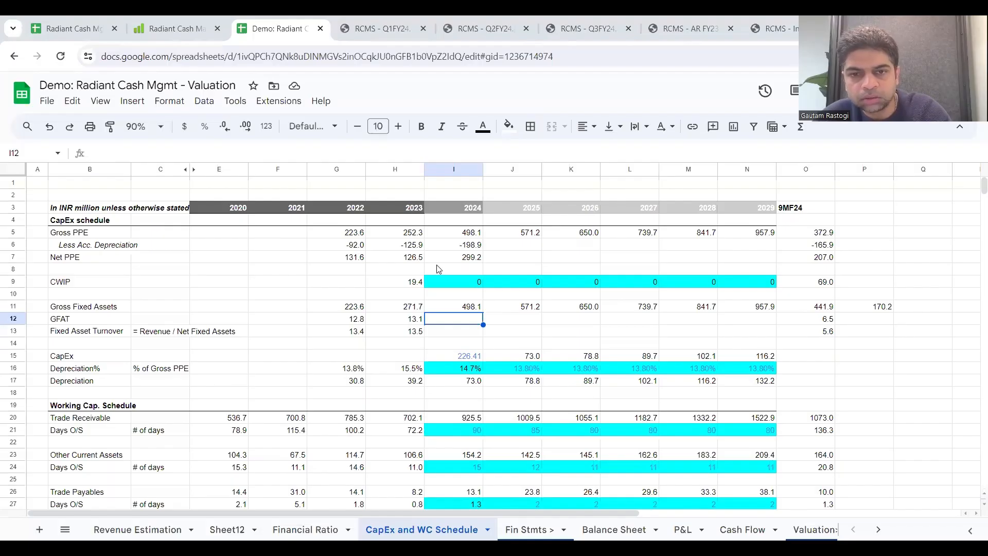
pyautogui.click(453, 258)
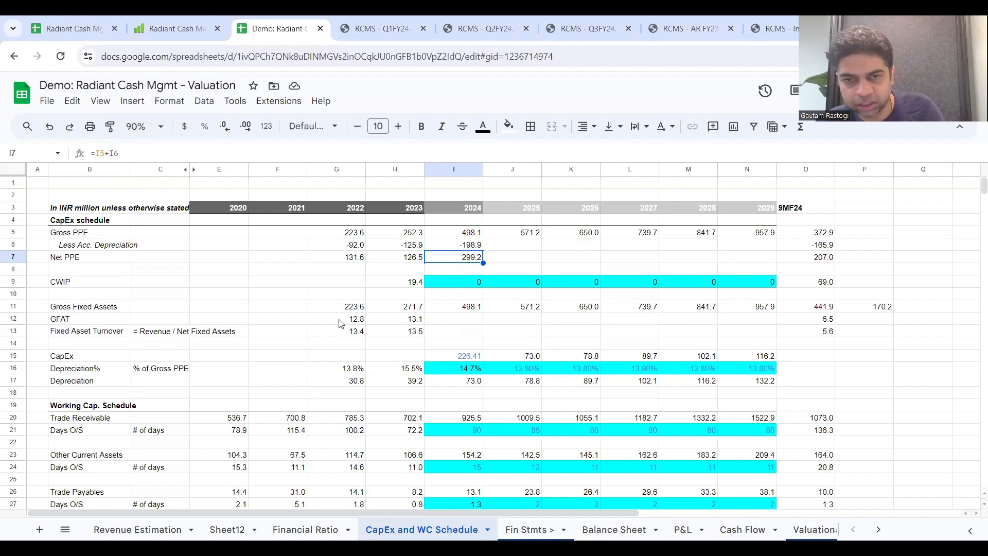
pyautogui.click(400, 318)
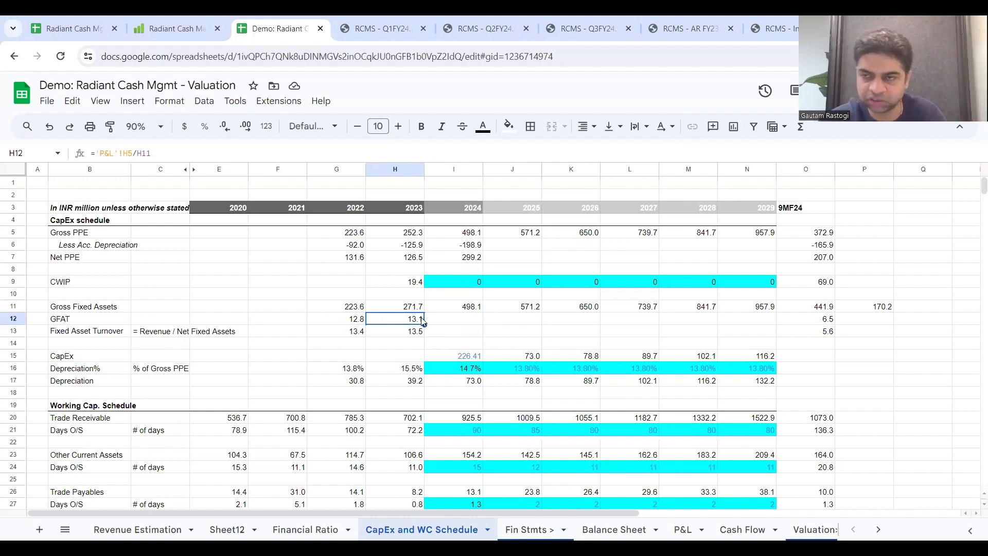
pyautogui.click(449, 325)
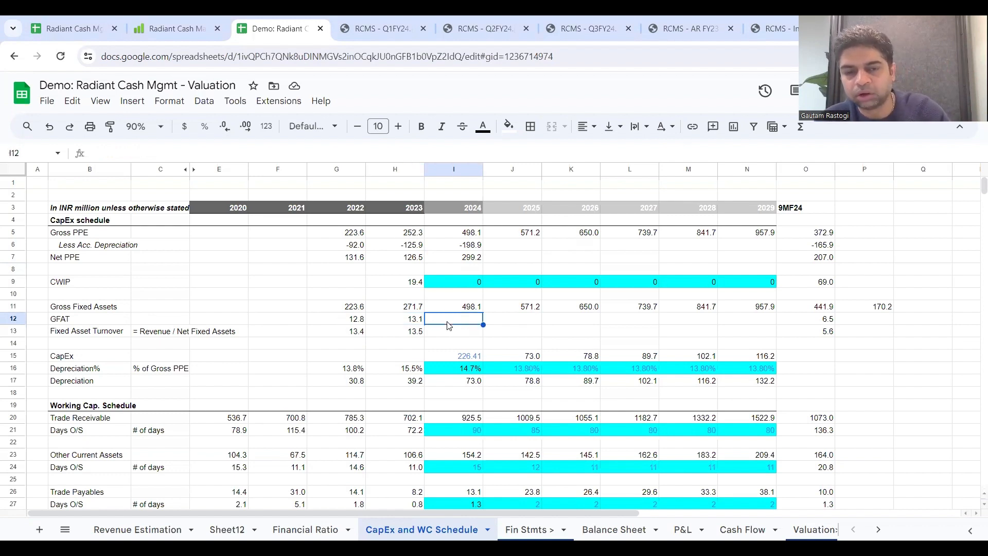
pyautogui.doubleClick(412, 318)
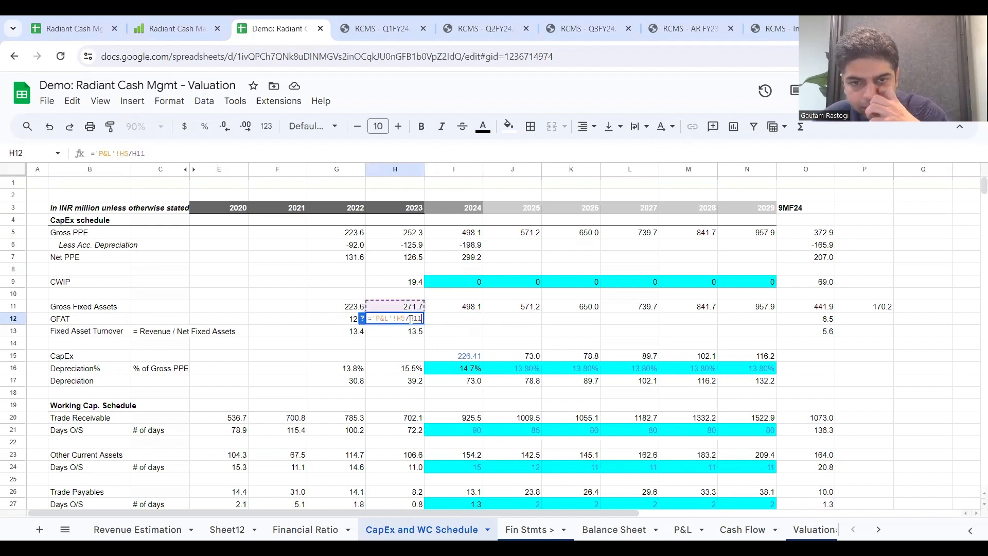
pyautogui.click(445, 324)
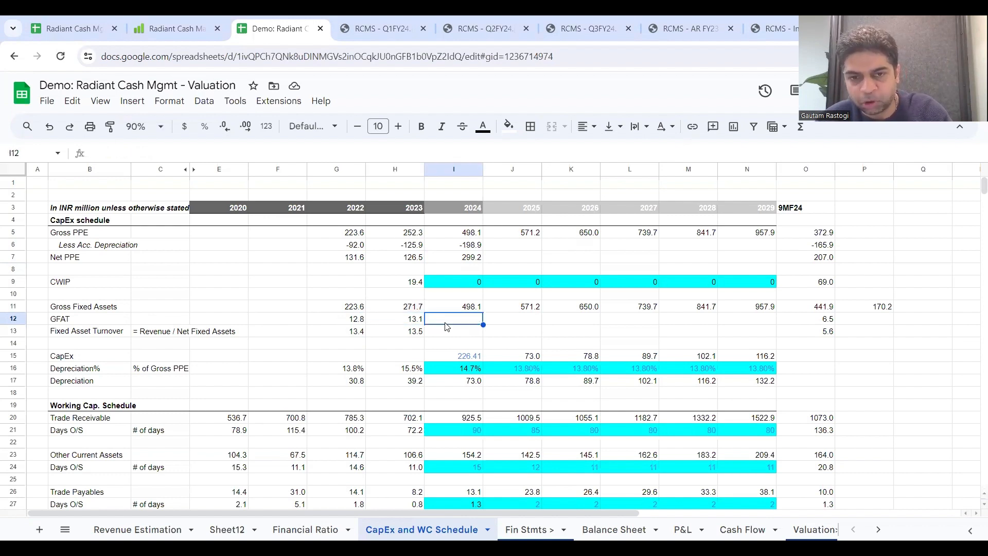
pyautogui.write('=')
pyautogui.click(404, 320)
pyautogui.press('Escape')
# Step: Extend the 2023 GFAT formula, P&L revenue divided by Gross Fixed Assets, across 2024 to 2029 through N12
pyautogui.click(412, 322)
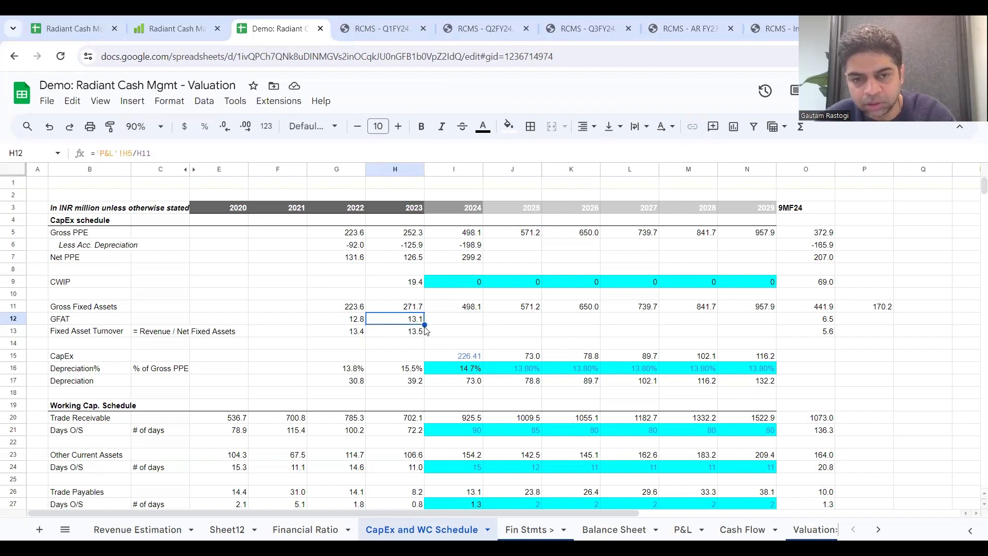
pyautogui.moveTo(425, 325); pyautogui.dragTo(747, 324)
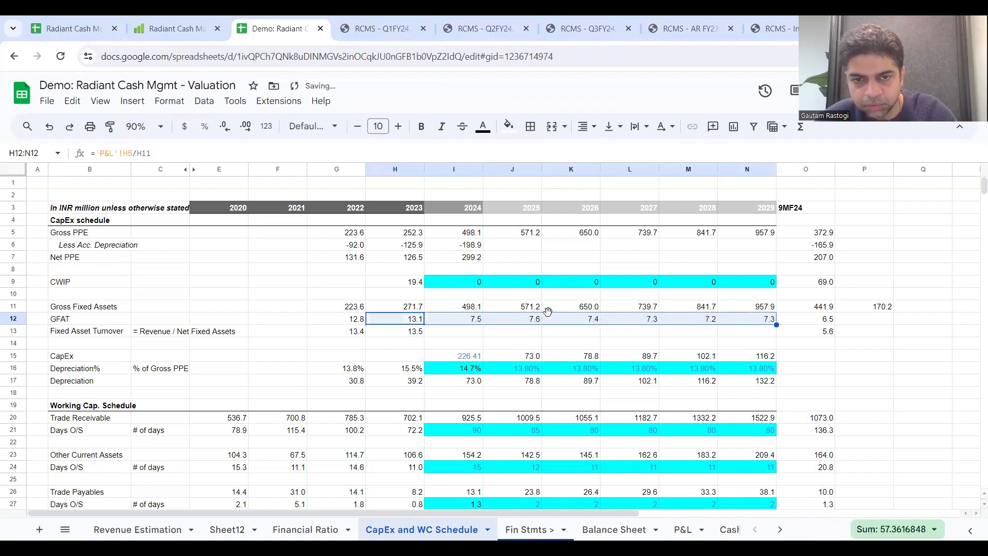
pyautogui.press('Right')
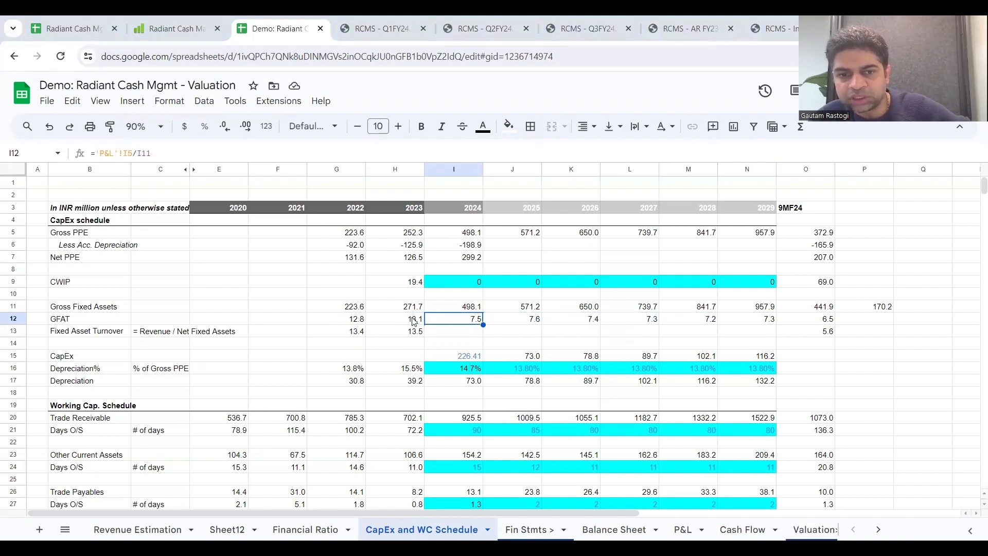
# Step: Compare the 2022 and 2023 GFAT with 9MF24, and mark the 9MF24 GFAT in O12 with bold text and yellow fill
pyautogui.moveTo(414, 321); pyautogui.dragTo(343, 325)
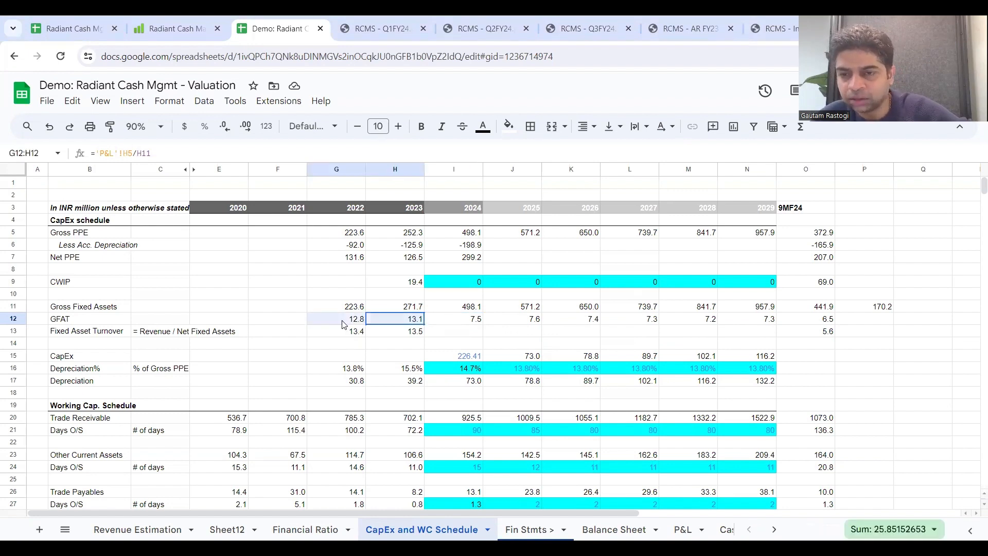
pyautogui.click(817, 319)
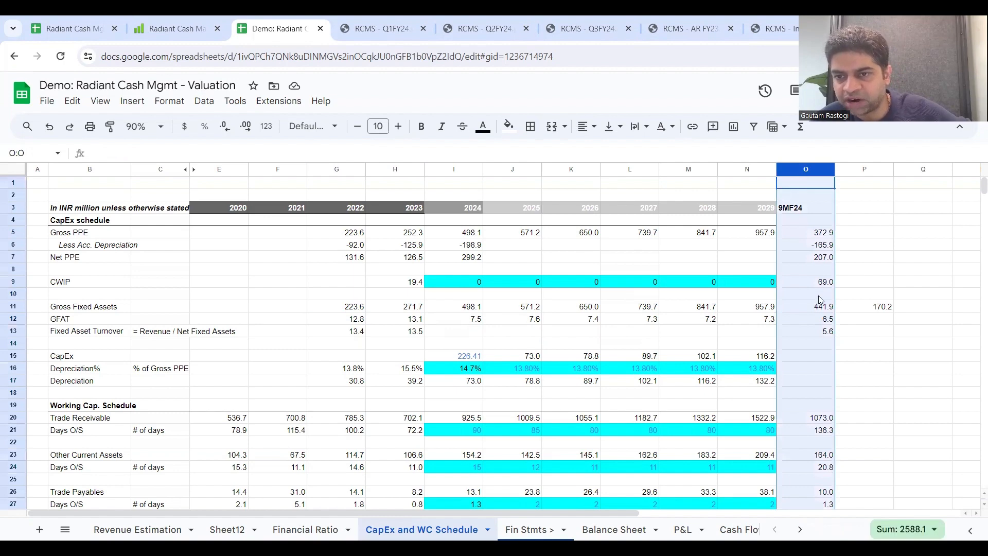
pyautogui.click(820, 323)
pyautogui.hotkey('ctrl', 'b')
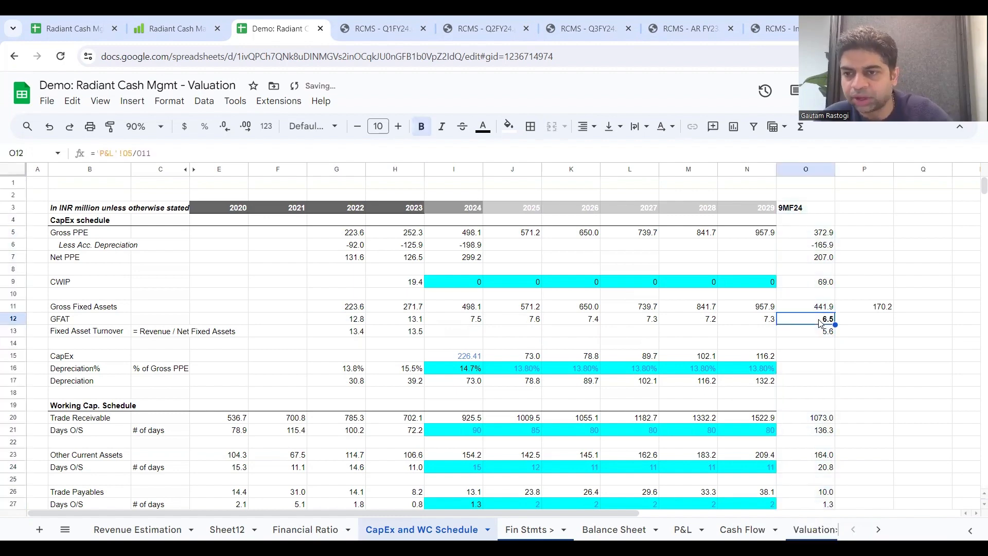
pyautogui.click(509, 128)
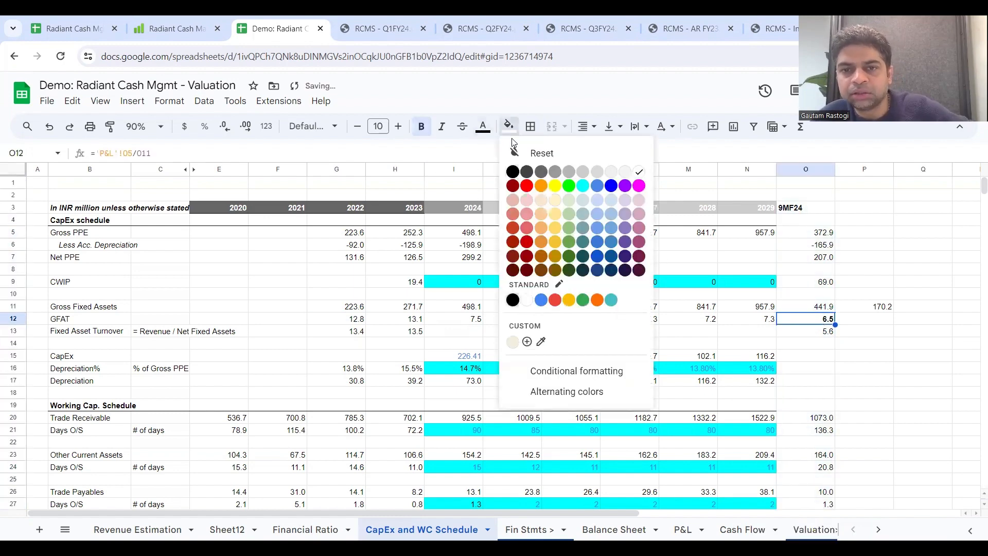
pyautogui.click(555, 186)
pyautogui.click(512, 269)
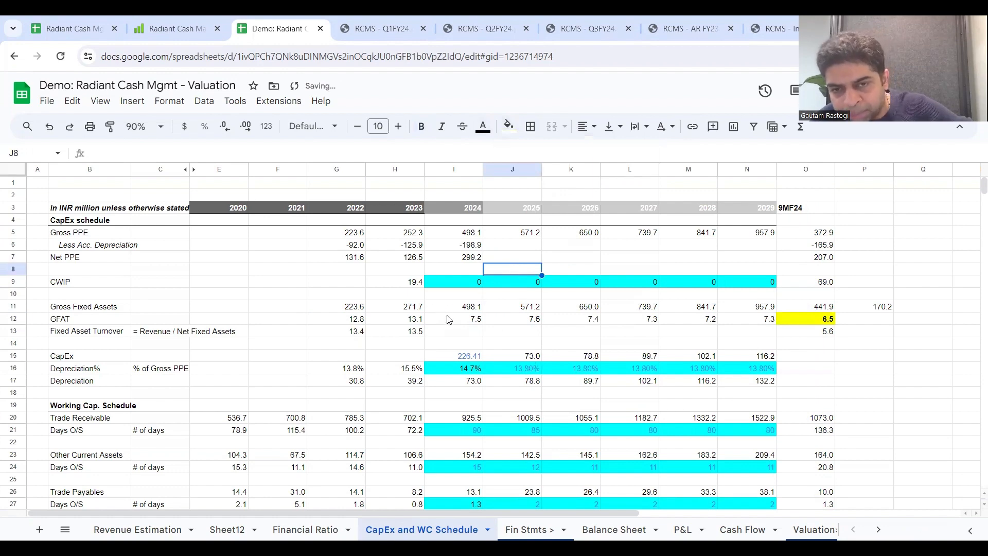
# Step: Review the projected 2024 to 2029 GFAT values and the 2024 Fixed Asset Turnover cell
pyautogui.moveTo(448, 319); pyautogui.dragTo(751, 327)
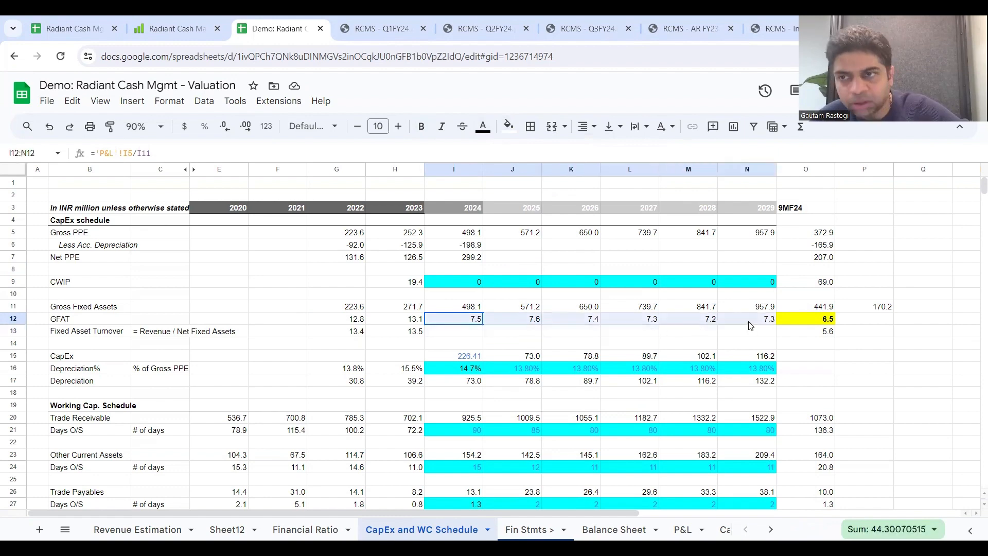
pyautogui.moveTo(750, 325); pyautogui.dragTo(751, 325)
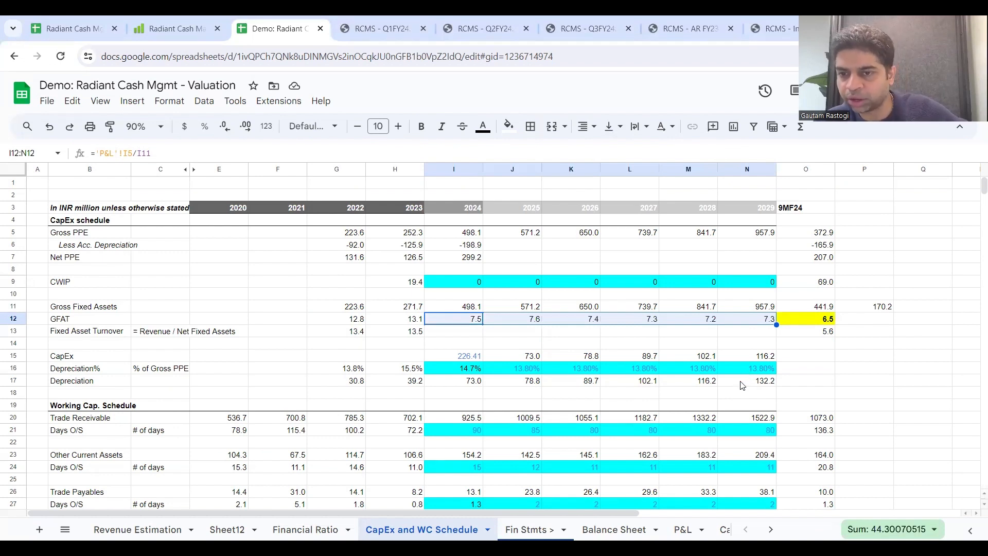
pyautogui.click(461, 335)
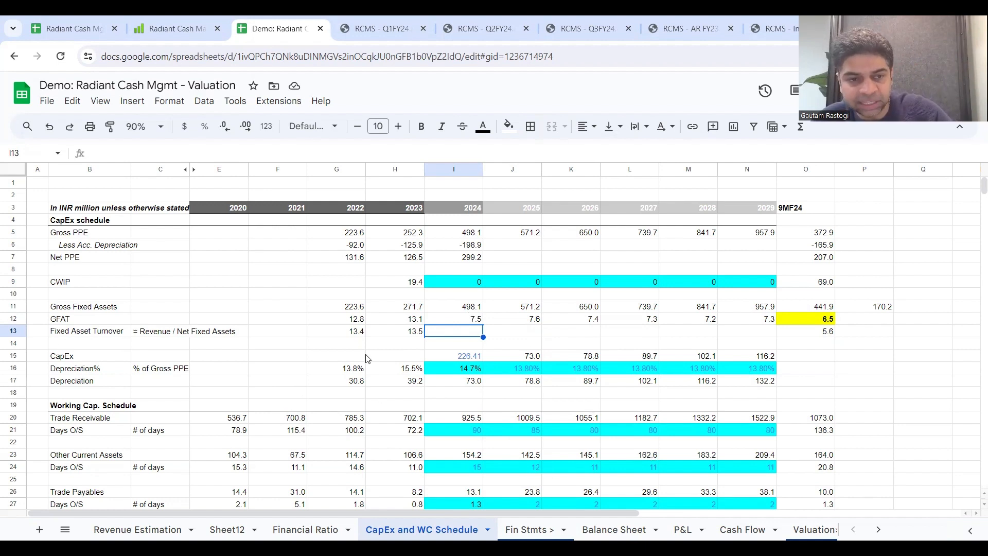
# Step: Link the P&L's 2024 Depreciation and Amortization to the CapEx schedule's 2024 Depreciation in I17, and extend the formula through 2029
pyautogui.click(13, 380)
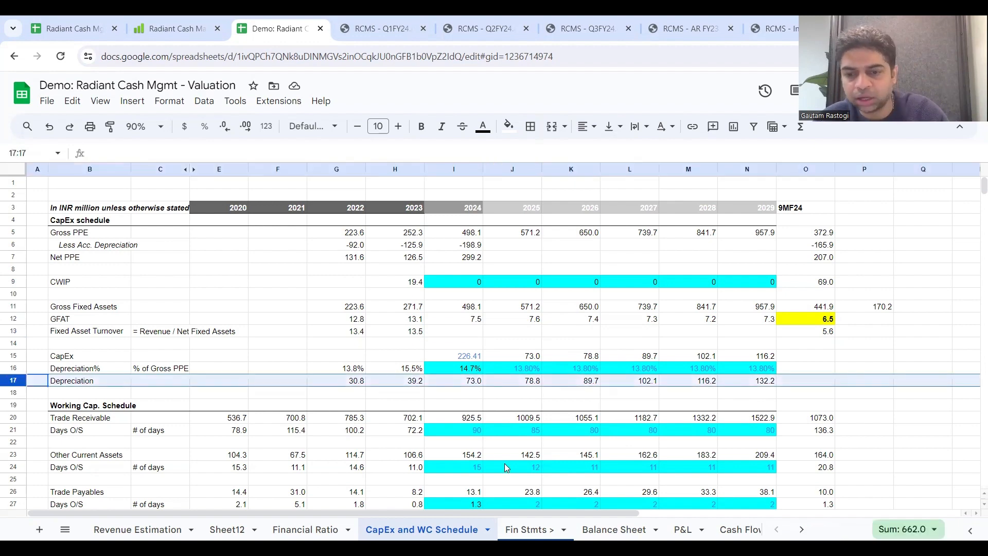
pyautogui.click(683, 529)
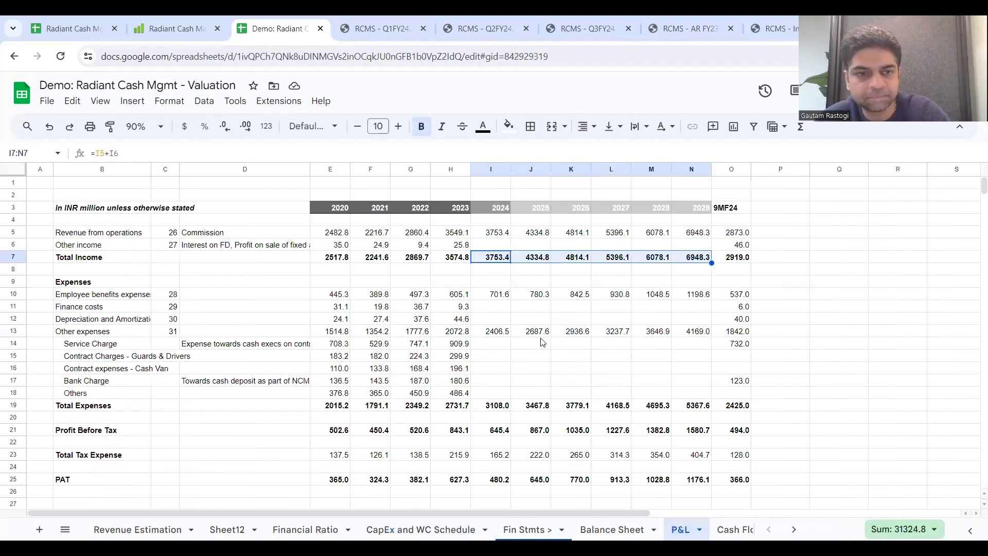
pyautogui.click(484, 319)
pyautogui.write('=')
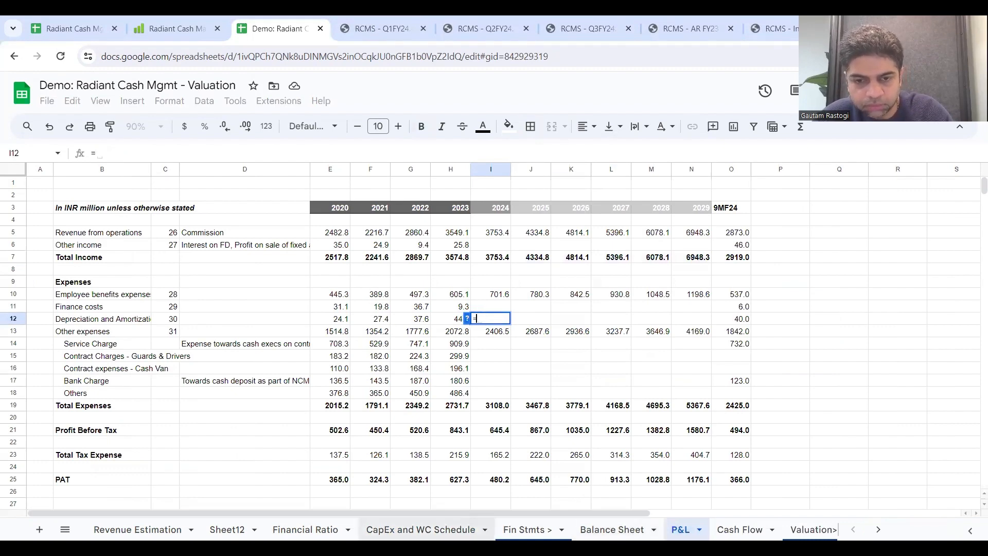
pyautogui.click(421, 529)
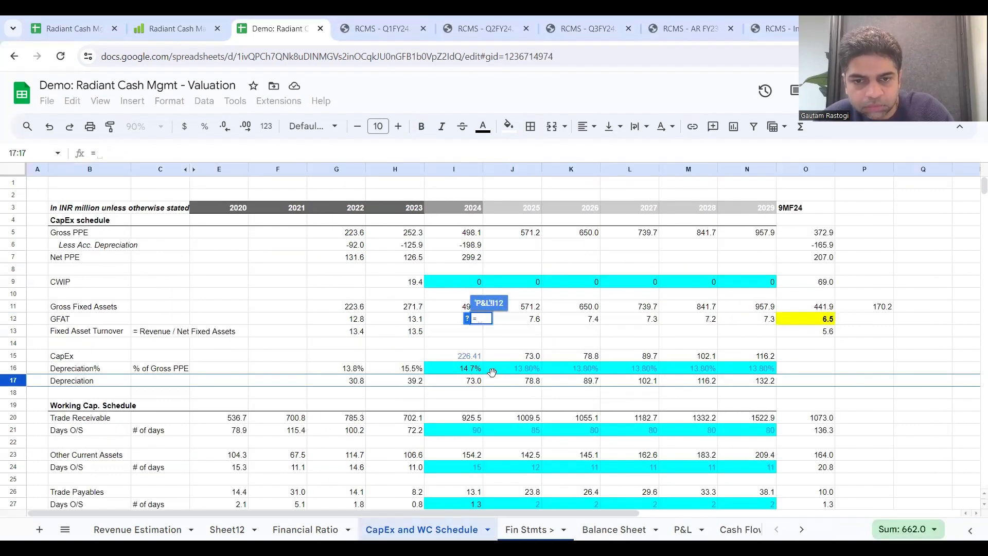
pyautogui.click(469, 382)
pyautogui.press('Return')
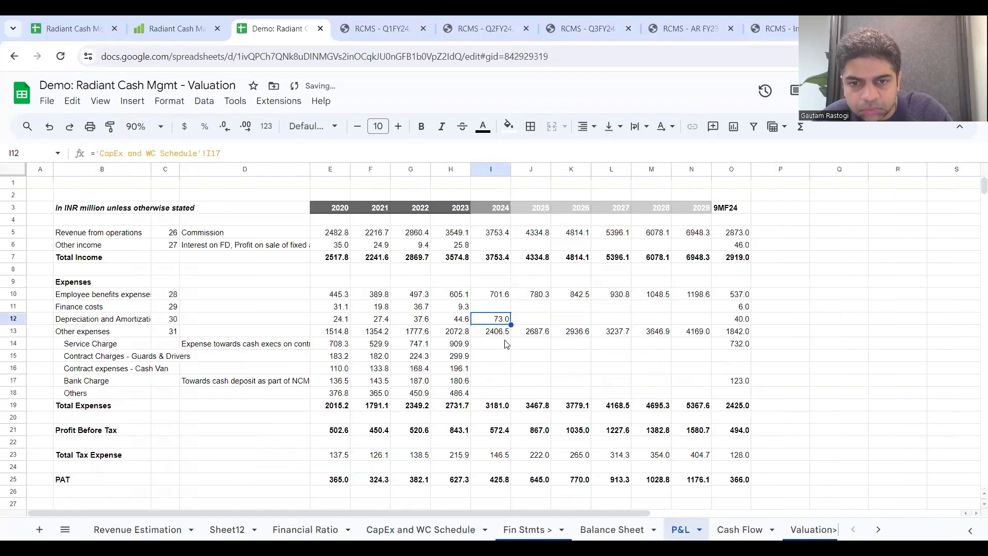
pyautogui.moveTo(511, 320); pyautogui.dragTo(688, 324)
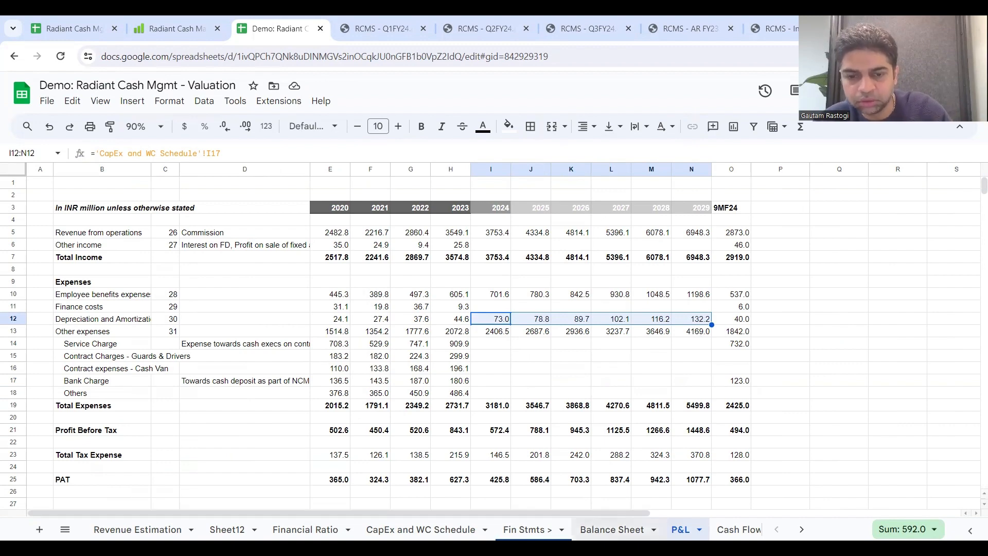
# Step: Review the 2027 Gross Fixed Assets formula and the projected 2024 to 2029 Depreciation in the CapEx schedule
pyautogui.click(421, 529)
pyautogui.click(627, 309)
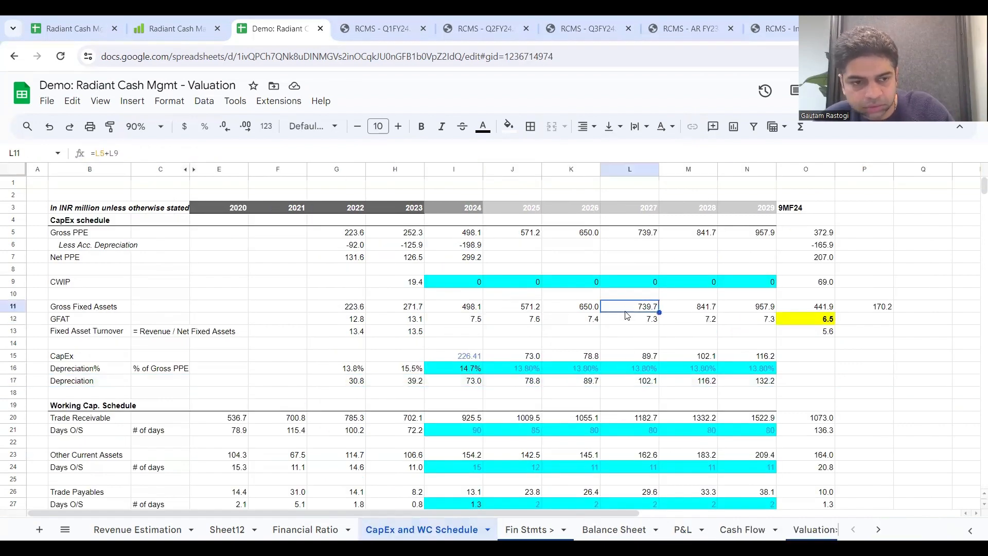
pyautogui.moveTo(452, 383); pyautogui.dragTo(761, 385)
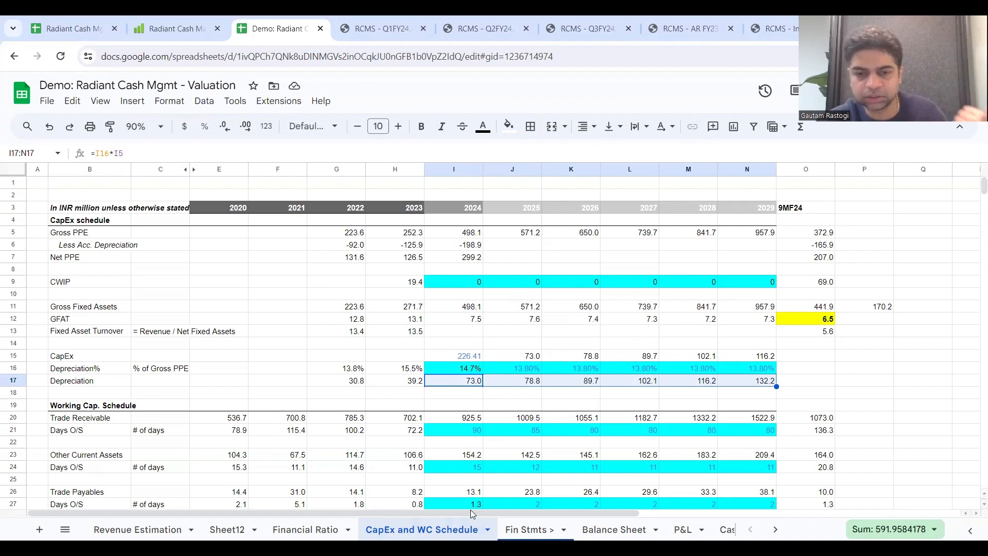
pyautogui.click(12, 257)
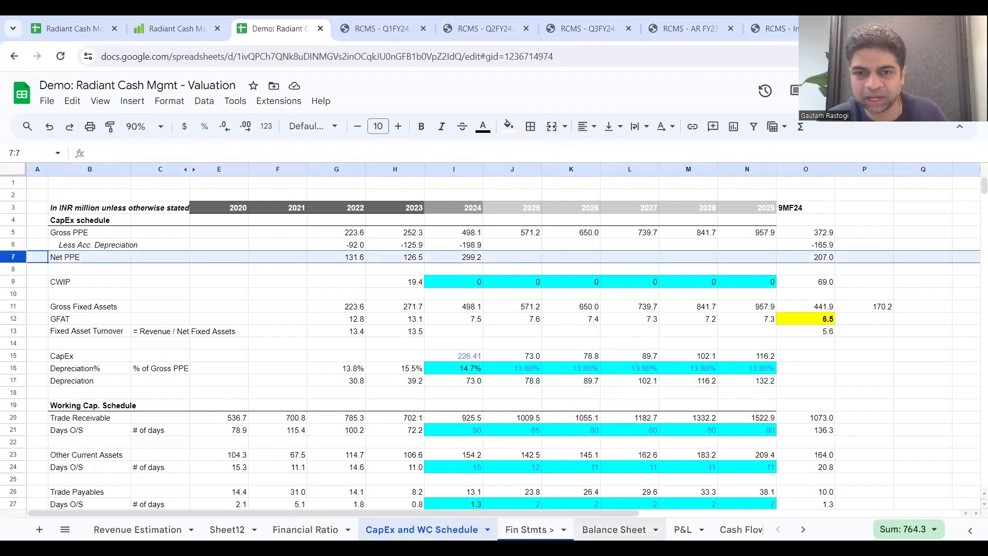
pyautogui.click(614, 529)
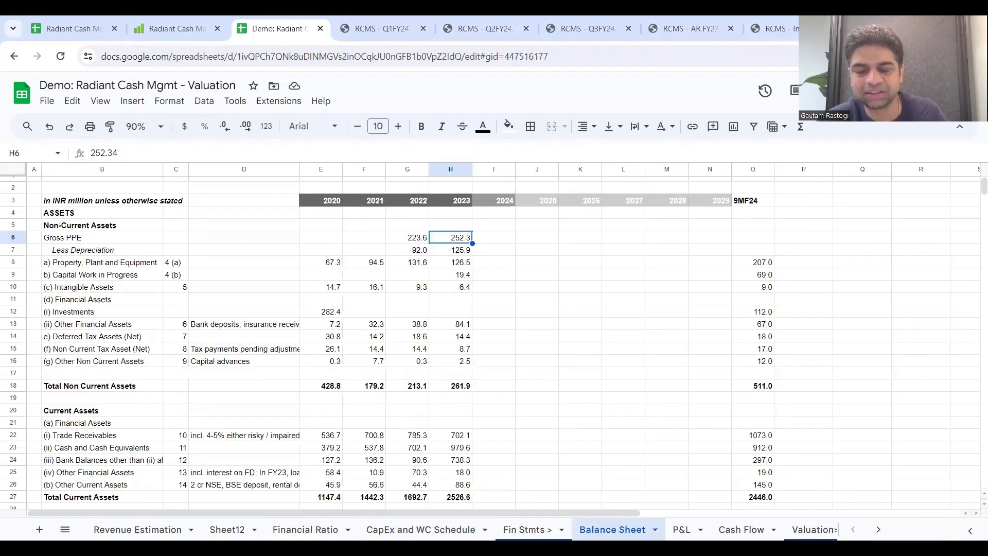
pyautogui.click(485, 288)
pyautogui.click(14, 262)
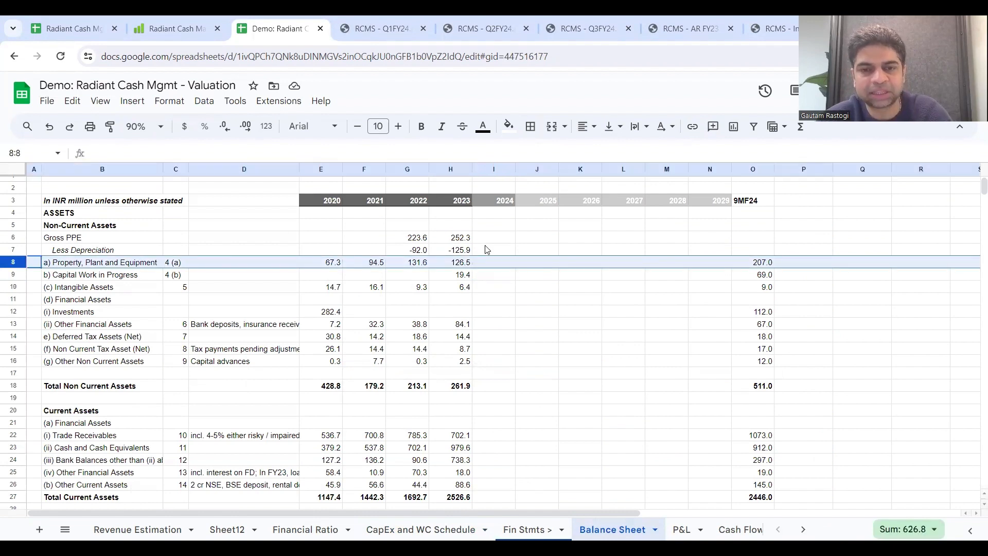
pyautogui.click(494, 263)
pyautogui.write('=')
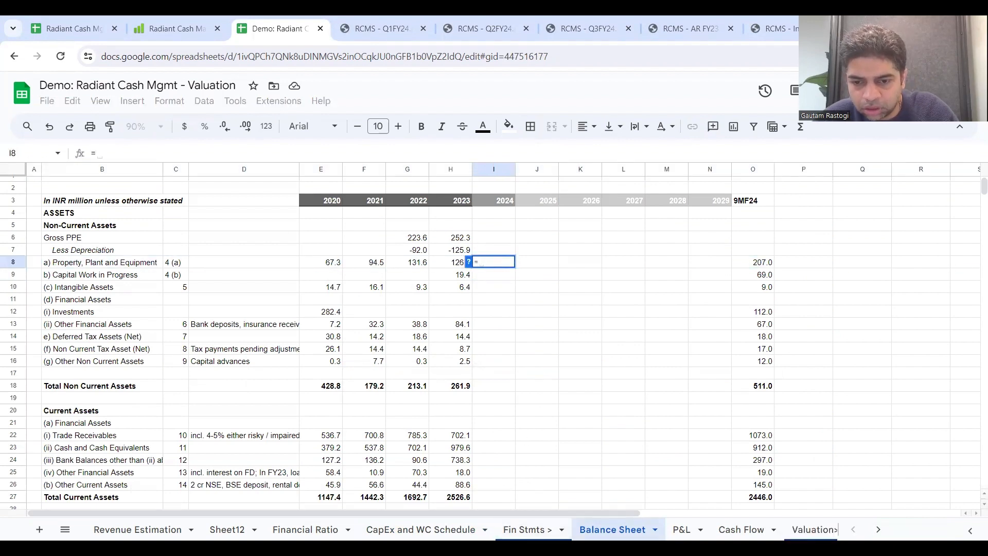
pyautogui.click(486, 529)
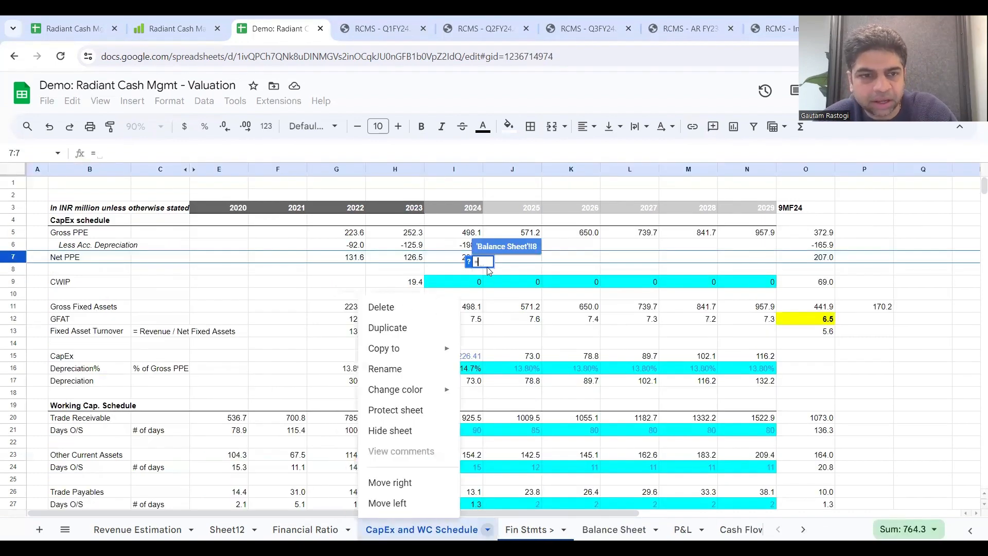
pyautogui.press('Escape')
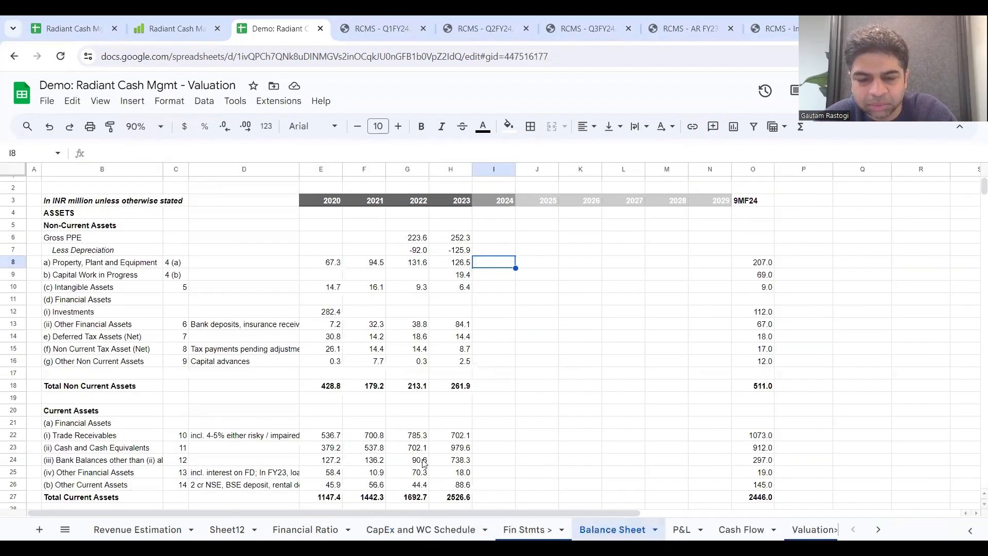
# Step: Extend the CapEx schedule's 2024 accumulated depreciation and Net PPE formulas across 2025 to 2029 through column N
pyautogui.click(421, 529)
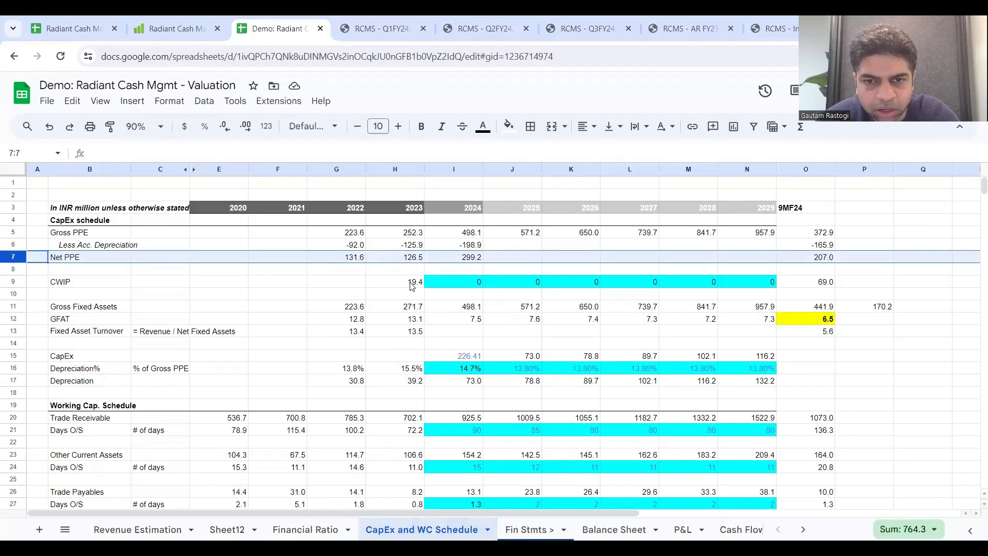
pyautogui.click(462, 262)
pyautogui.click(469, 245)
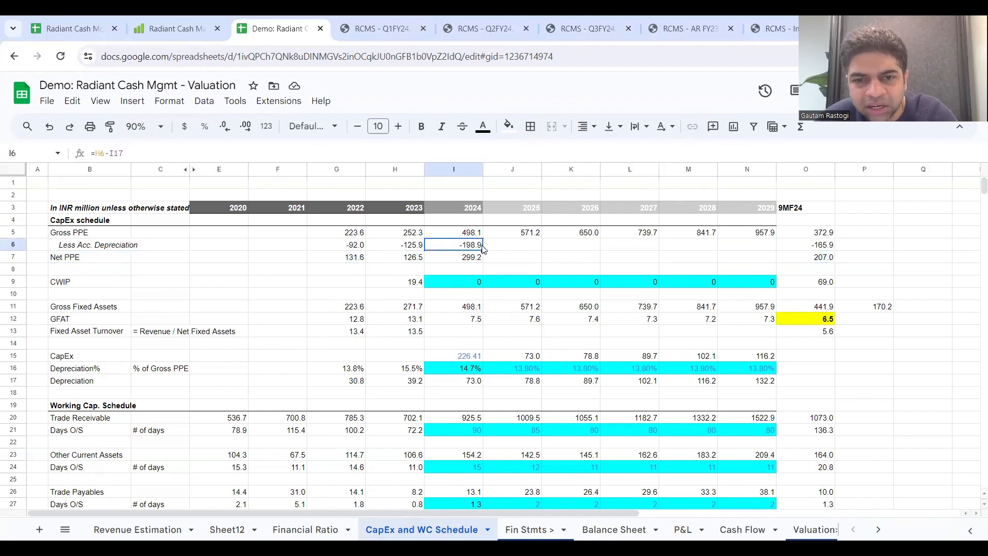
pyautogui.moveTo(483, 251); pyautogui.dragTo(751, 246)
pyautogui.click(467, 259)
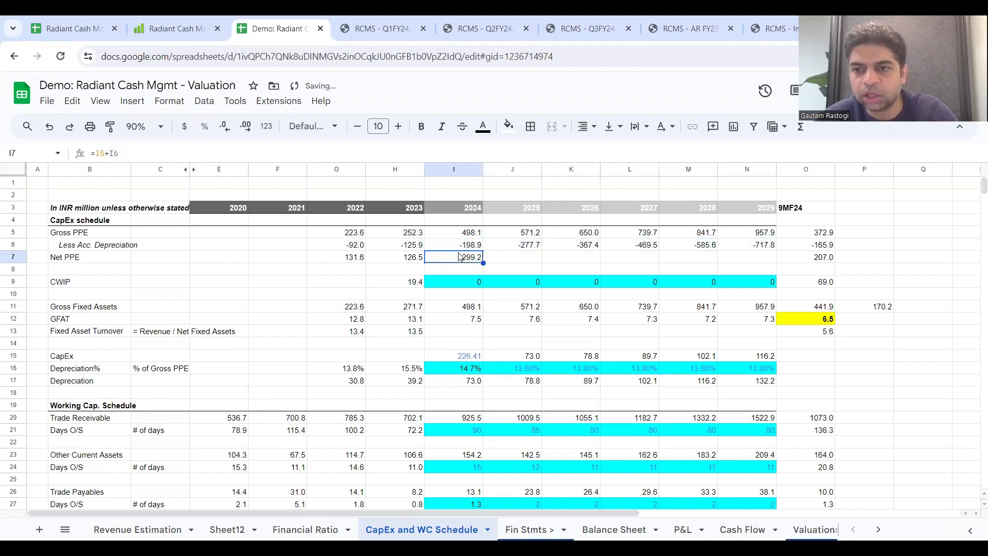
pyautogui.moveTo(484, 263); pyautogui.dragTo(751, 262)
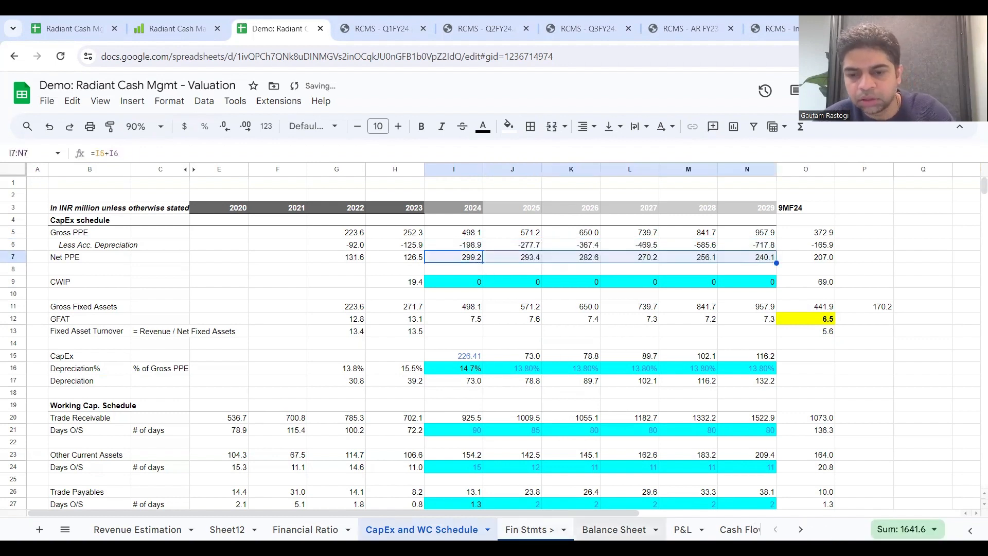
# Step: Link the Balance Sheet's 2024 Property, Plant and Equipment to the CapEx schedule's Net PPE in I7, and extend it through 2029
pyautogui.click(614, 529)
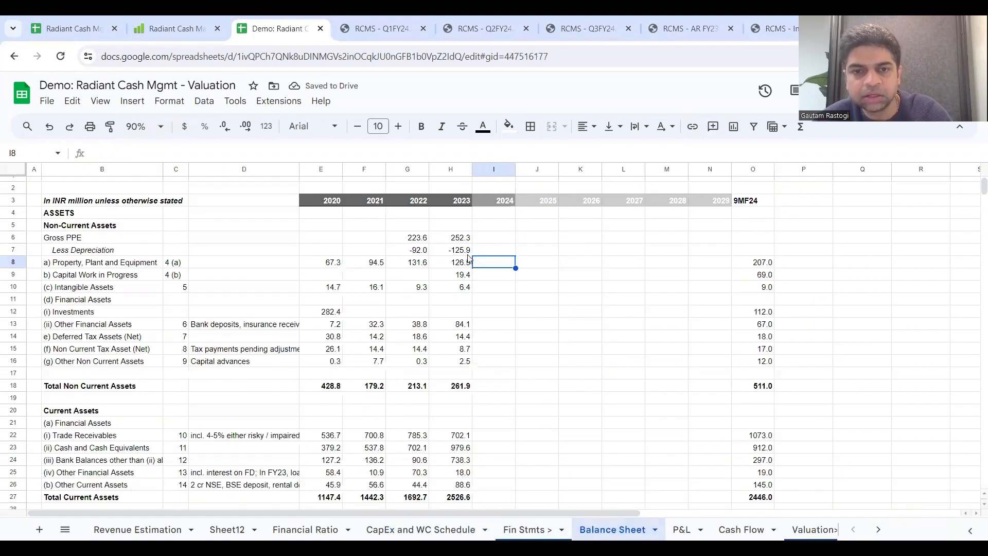
pyautogui.click(494, 262)
pyautogui.write('=')
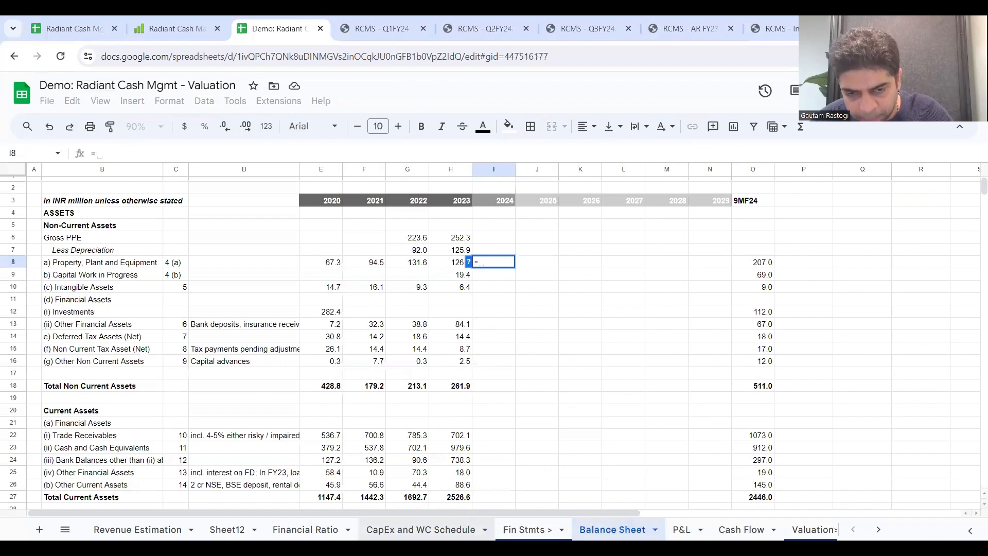
pyautogui.click(421, 529)
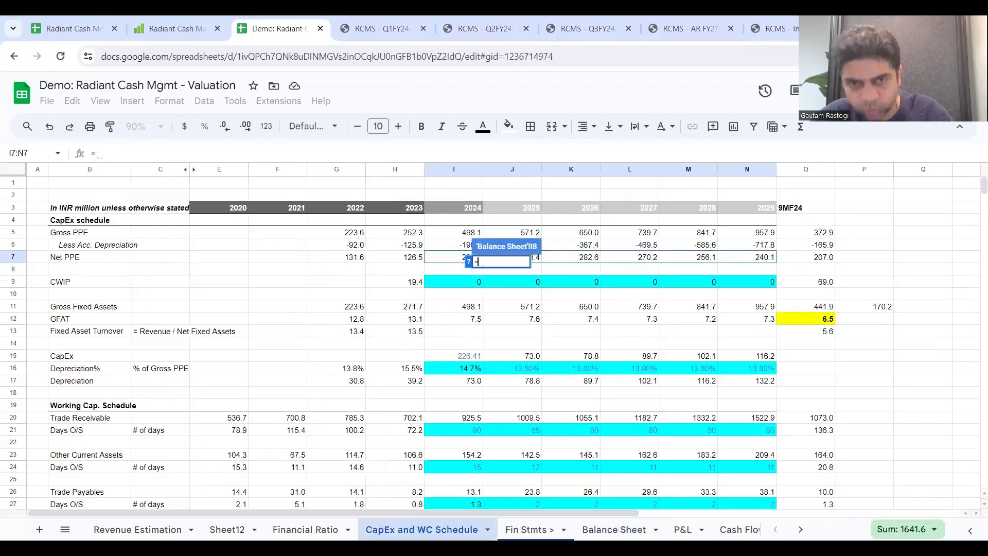
pyautogui.click(445, 258)
pyautogui.press('Return')
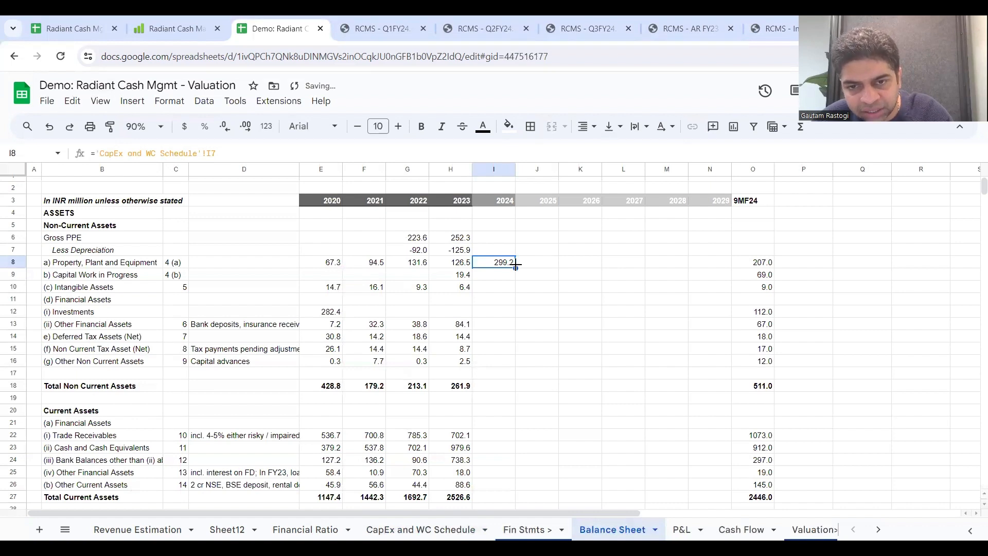
pyautogui.moveTo(515, 266); pyautogui.dragTo(726, 266)
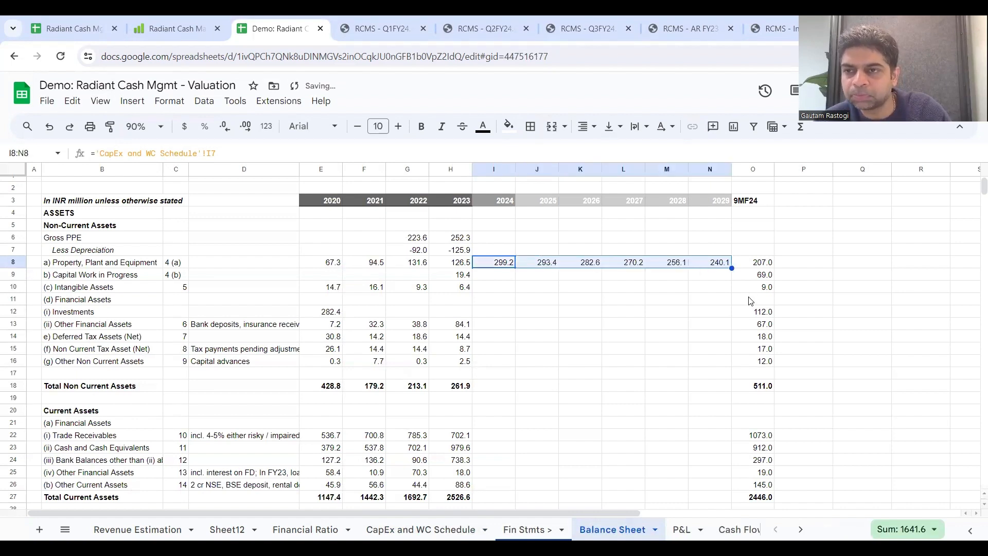
# Step: Add the note "Same" in P10, beside the Balance Sheet's 9MF24 Intangible Assets
pyautogui.click(485, 278)
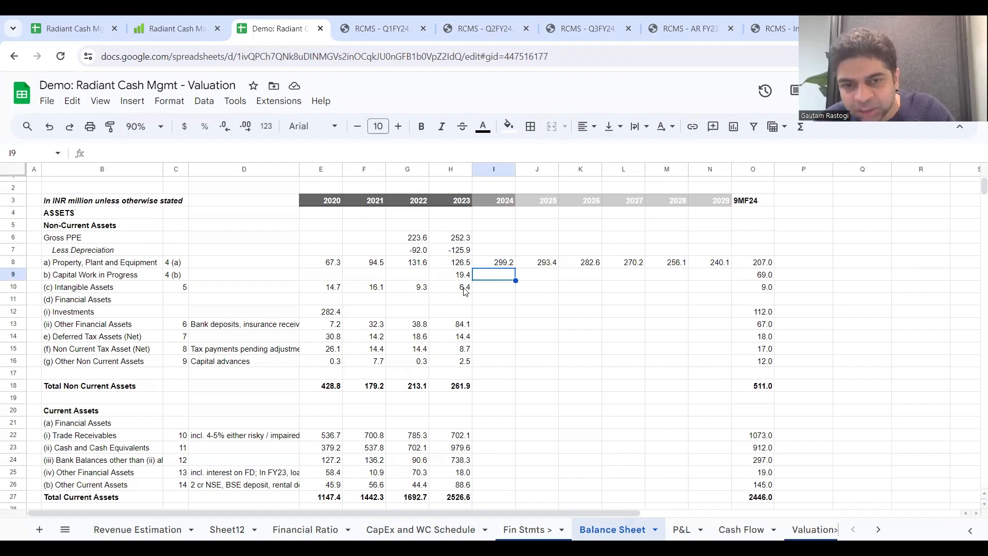
pyautogui.click(480, 291)
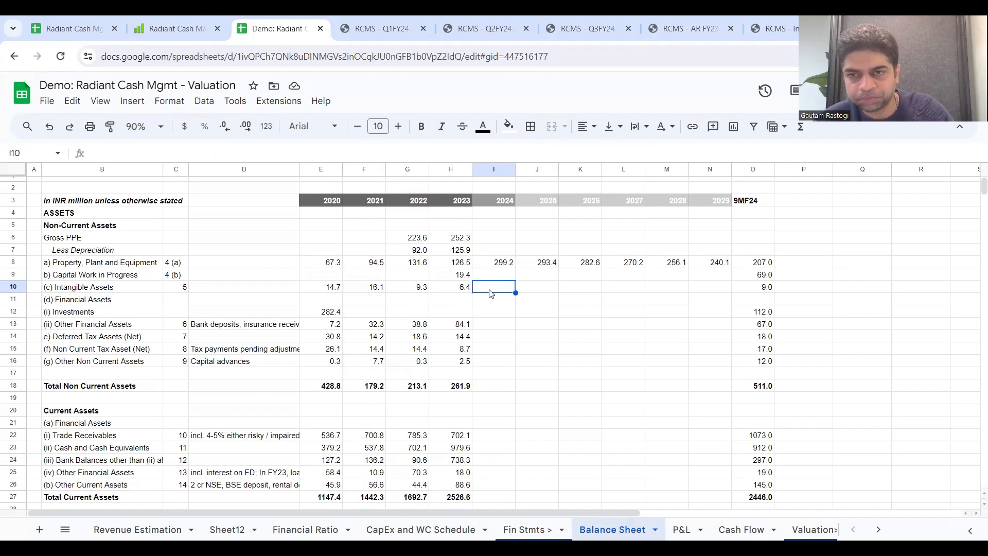
pyautogui.click(825, 284)
pyautogui.write('Same')
pyautogui.press('Return')
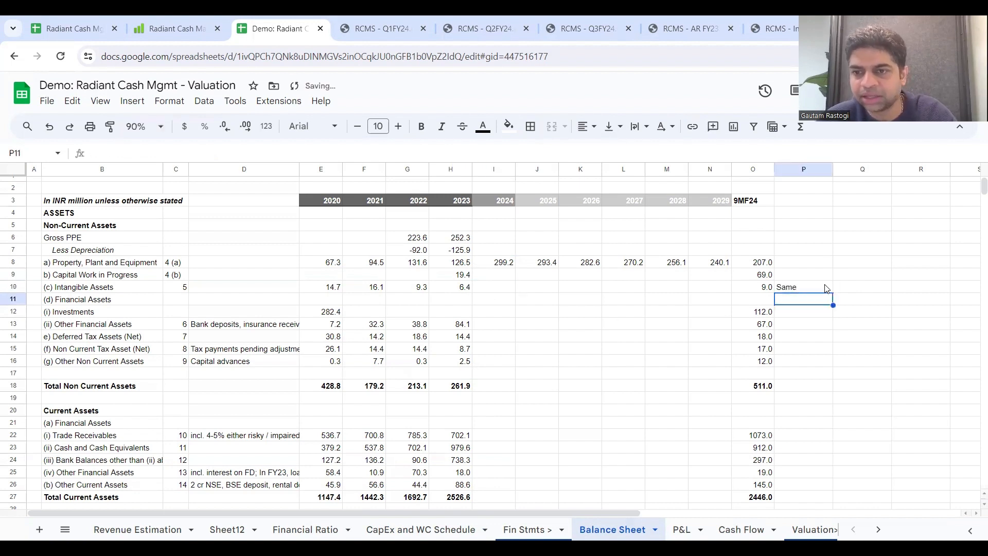
# Step: Set the 2024 Intangible Assets equal to the 2023 value in H10, and extend the formula through 2029
pyautogui.click(490, 291)
pyautogui.write('=')
pyautogui.click(447, 288)
pyautogui.press('Return')
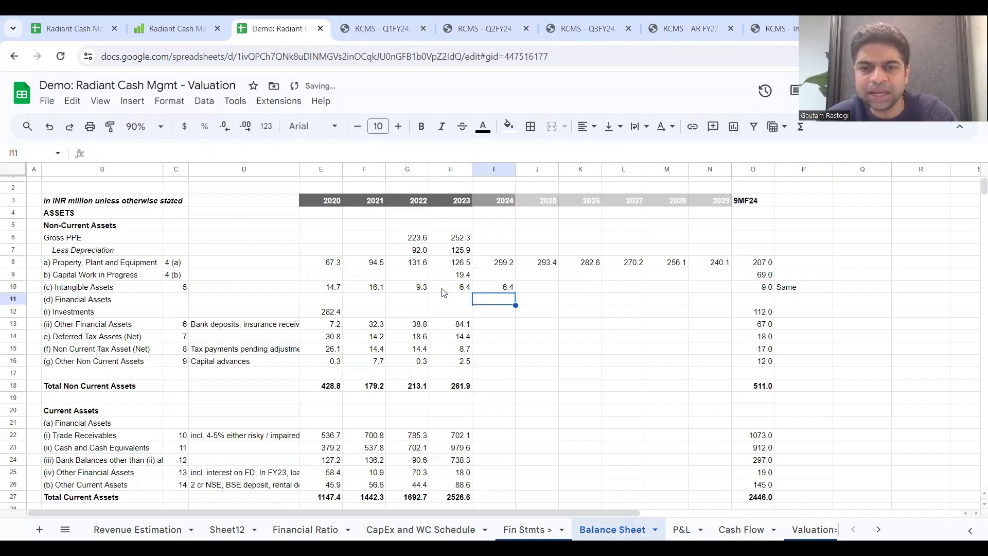
pyautogui.click(493, 289)
pyautogui.moveTo(515, 293); pyautogui.dragTo(722, 296)
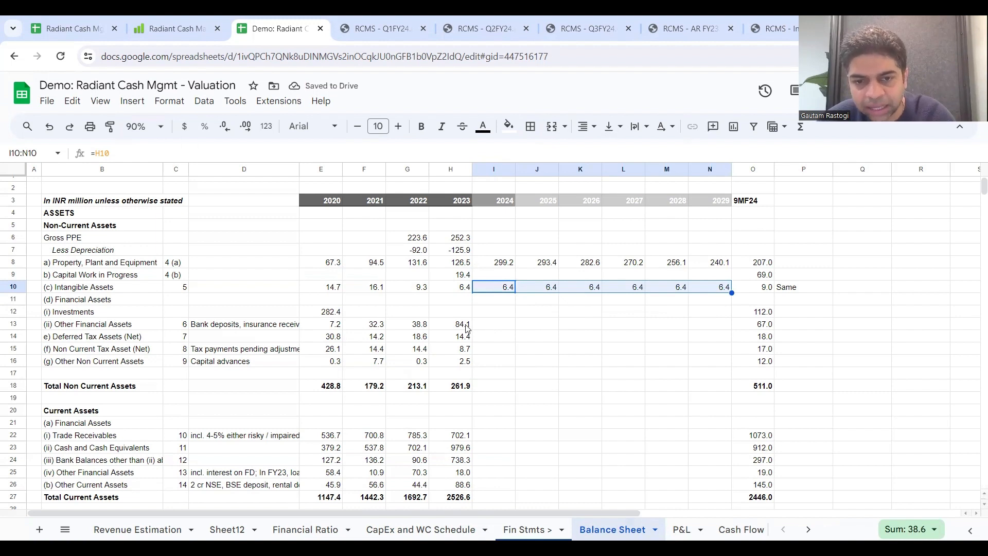
# Step: Compare the 2023 and 9MF24 values from Other Financial Assets to Other Non Current Assets, and check the Investments row
pyautogui.moveTo(468, 328); pyautogui.dragTo(469, 364)
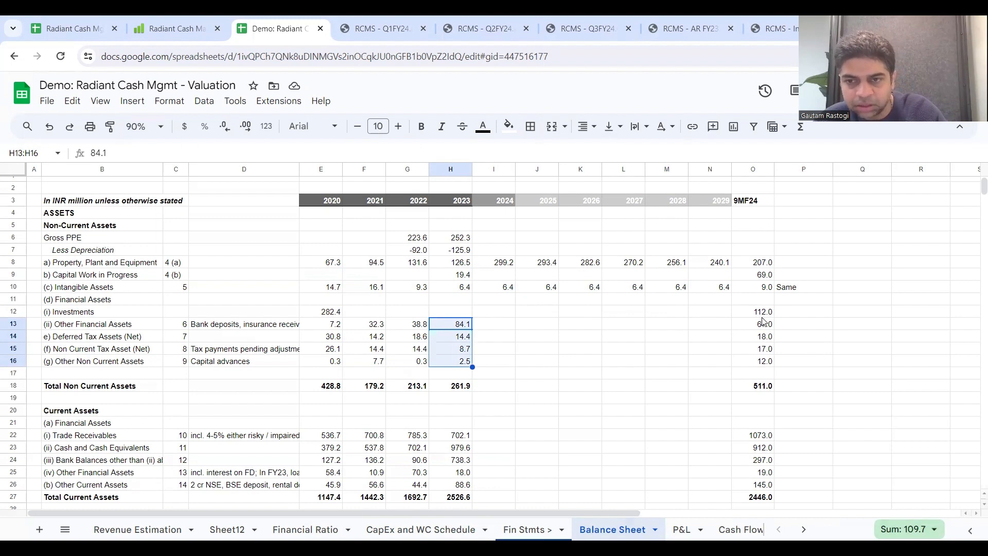
pyautogui.moveTo(764, 325); pyautogui.dragTo(766, 362)
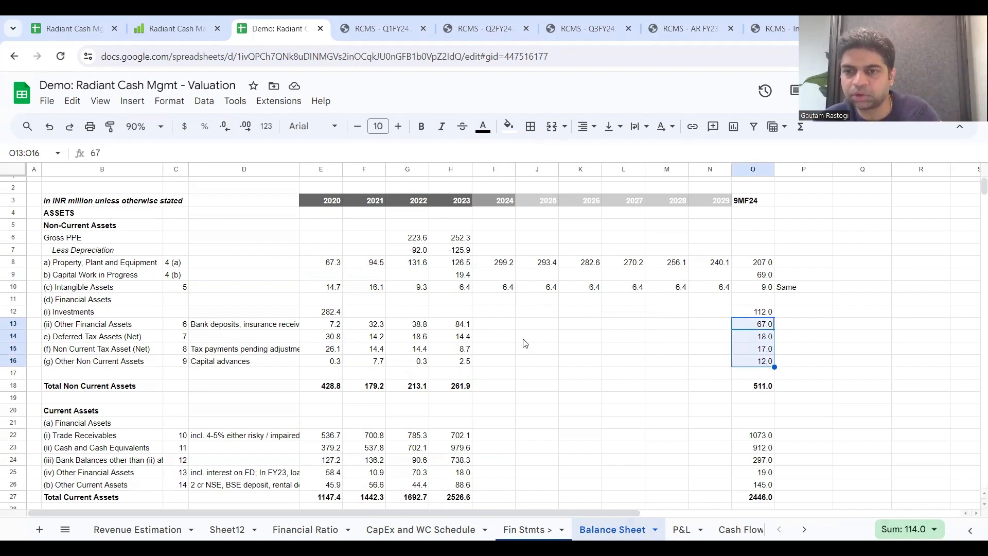
pyautogui.click(16, 309)
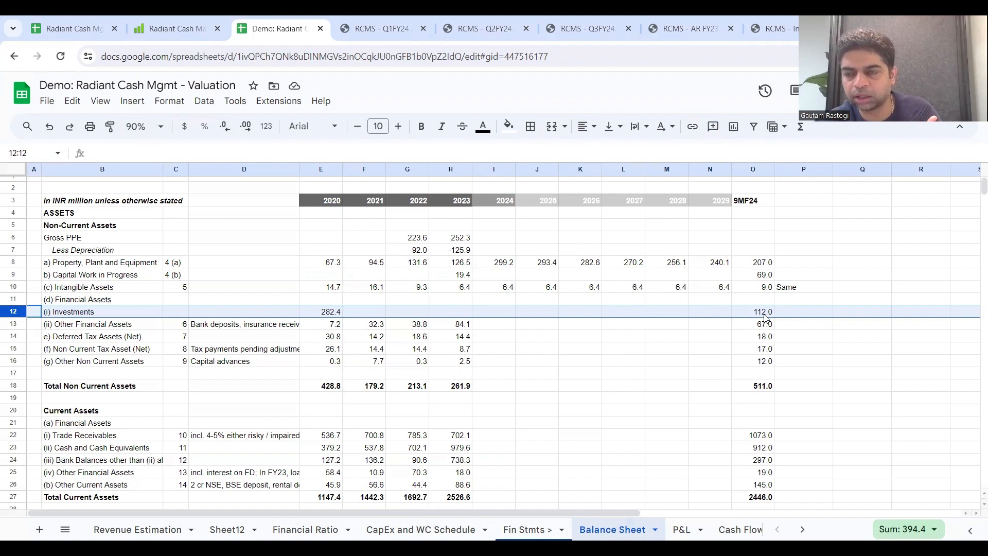
# Step: Set 2024 Other Financial Assets, Deferred Tax Assets, Non Current Tax Asset and Other Non Current Assets equal to their 2023 values
pyautogui.click(479, 331)
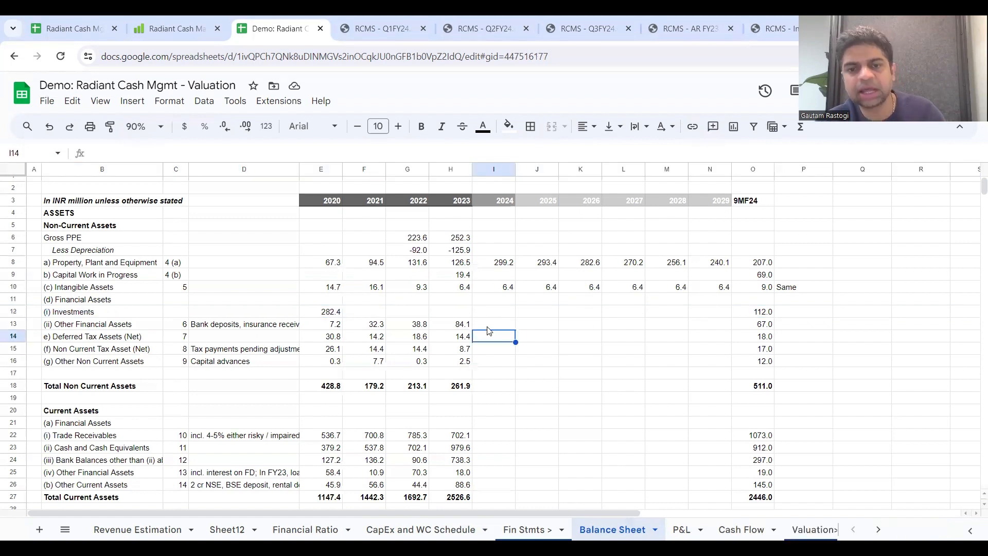
pyautogui.write('=')
pyautogui.click(457, 327)
pyautogui.press('Return')
pyautogui.write('=')
pyautogui.click(451, 340)
pyautogui.press('Return')
pyautogui.write('=')
pyautogui.click(451, 340)
pyautogui.click(452, 352)
pyautogui.press('Return')
pyautogui.write('=')
pyautogui.click(453, 361)
pyautogui.press('Return')
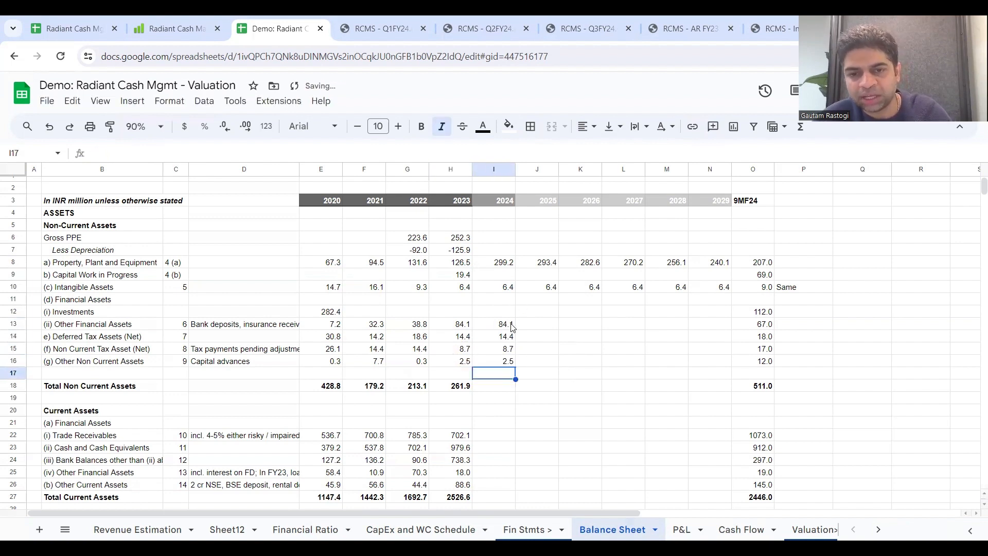
# Step: Extend the 2024 formulas in I13:I16, Other Financial Assets to Other Non Current Assets, across 2025 to 2029
pyautogui.click(511, 324)
pyautogui.hotkey('shift', 'Down')
pyautogui.hotkey('shift', 'Down')
pyautogui.hotkey('shift', 'Down')
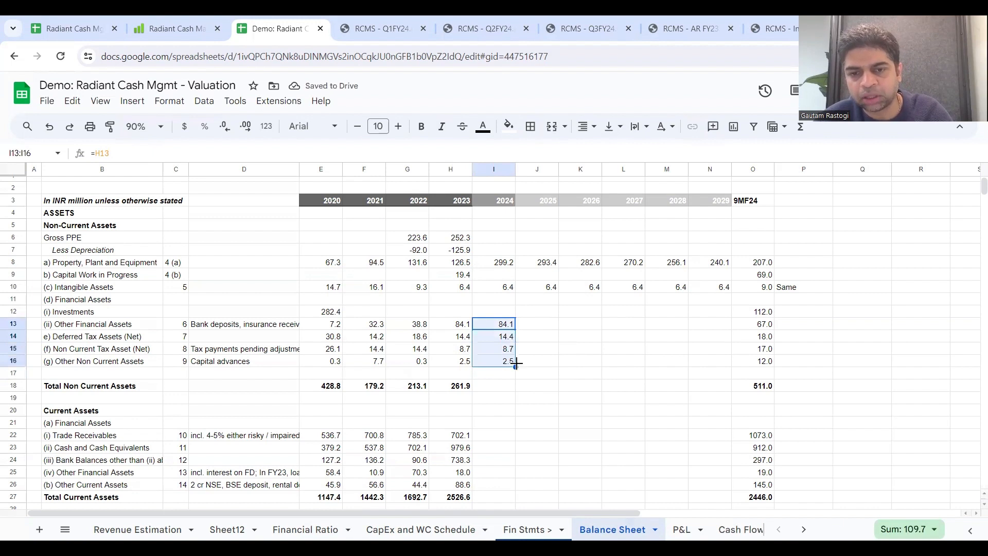
pyautogui.moveTo(515, 366); pyautogui.dragTo(704, 373)
# Step: Extend the Total Non Current Assets sum formula in row 18 from 2023 across 2024 to 2029, checking the summed range for 2024
pyautogui.click(465, 389)
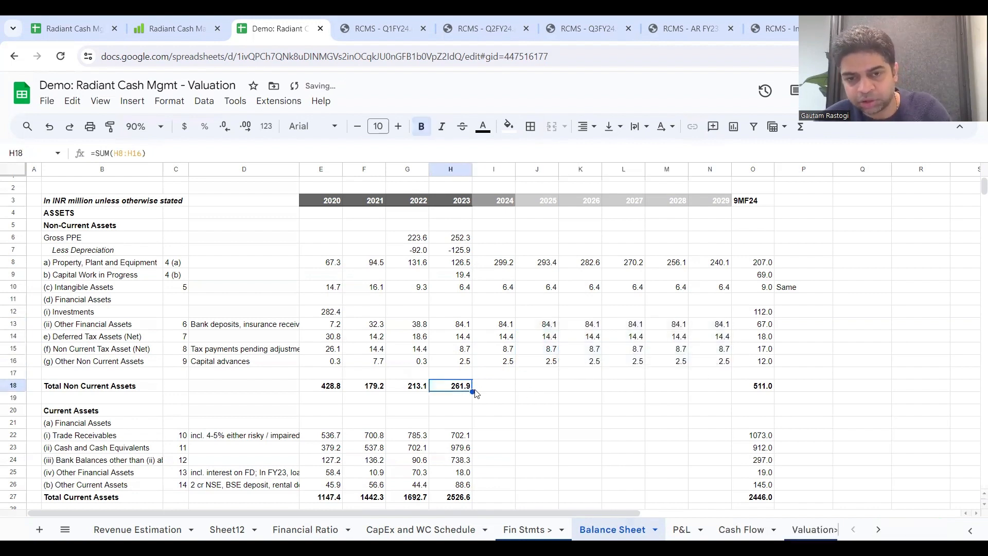
pyautogui.moveTo(472, 392)
pyautogui.mouseDown()
pyautogui.moveTo(572, 395)
pyautogui.moveTo(478, 395)
pyautogui.mouseUp()
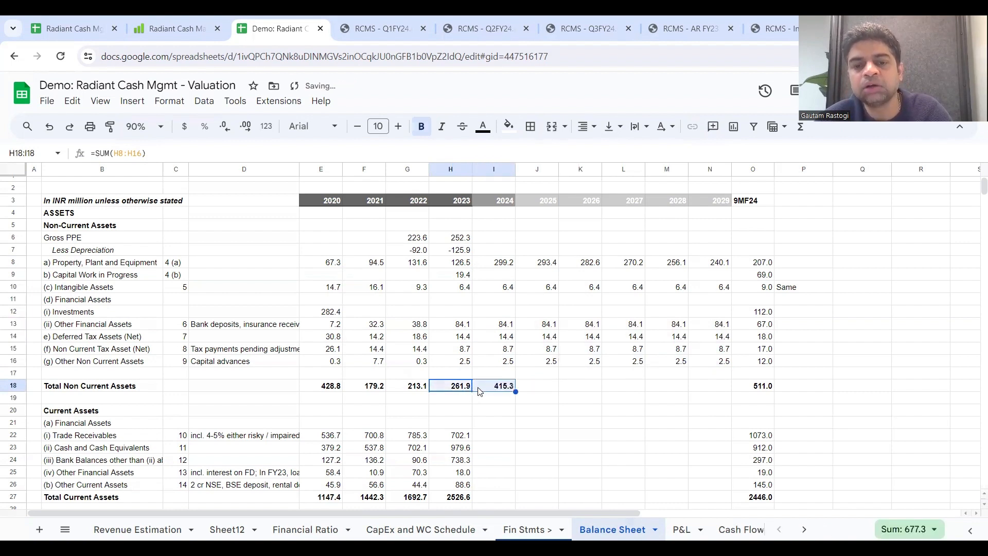
pyautogui.doubleClick(463, 387)
pyautogui.doubleClick(490, 385)
pyautogui.press('Return')
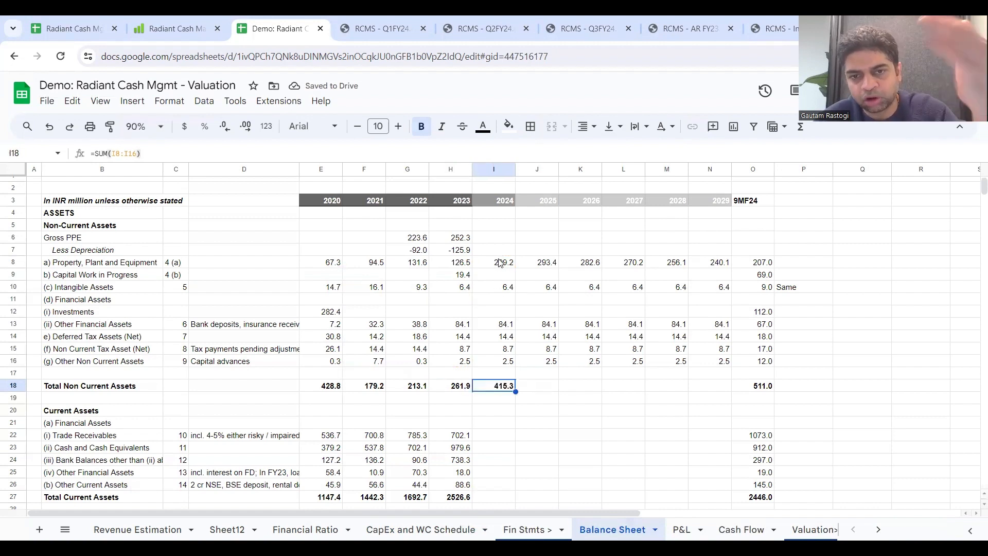
pyautogui.moveTo(499, 262); pyautogui.dragTo(507, 366)
pyautogui.click(510, 389)
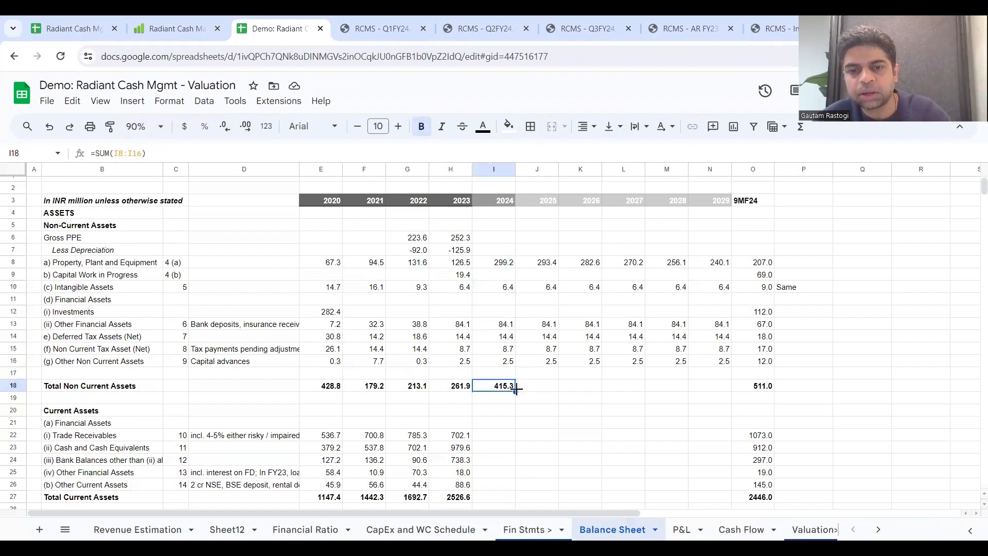
pyautogui.moveTo(514, 392); pyautogui.dragTo(731, 393)
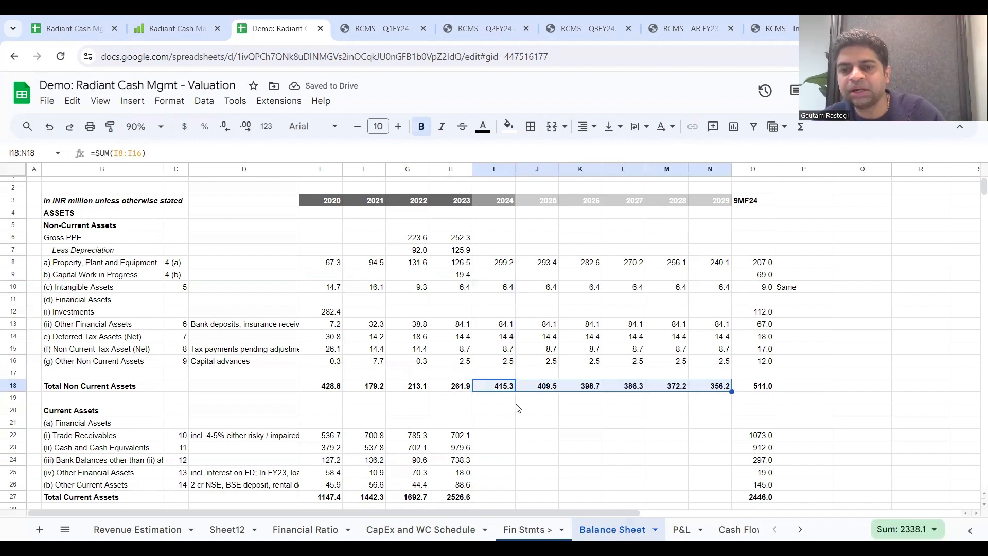
# Step: Examine the Current Assets items on the Balance Sheet, including the notes on Trade Receivables and Other Financial Assets and the 2023 receivables
pyautogui.scroll(-1, 517, 409)
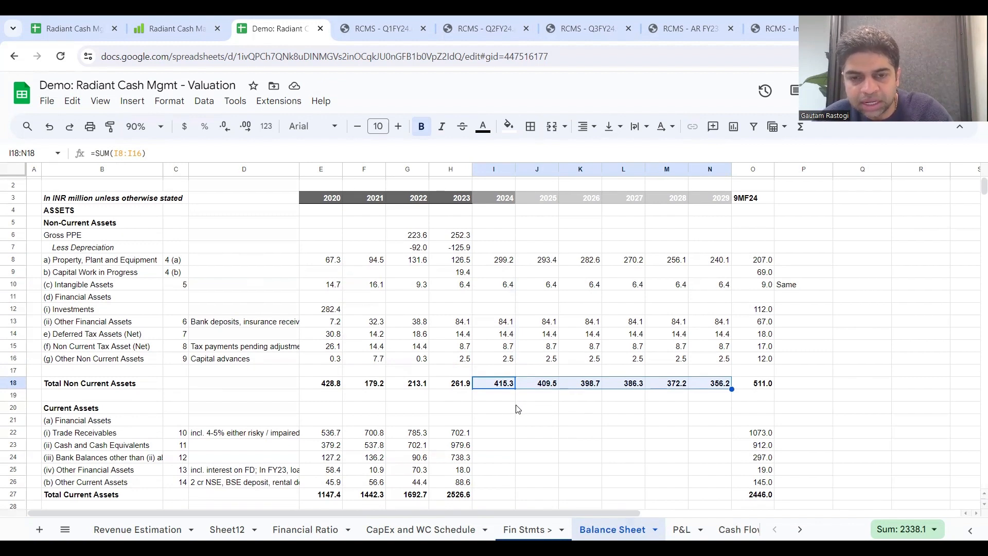
pyautogui.scroll(-1, 517, 409)
pyautogui.scroll(-1, 517, 410)
pyautogui.scroll(2, 518, 409)
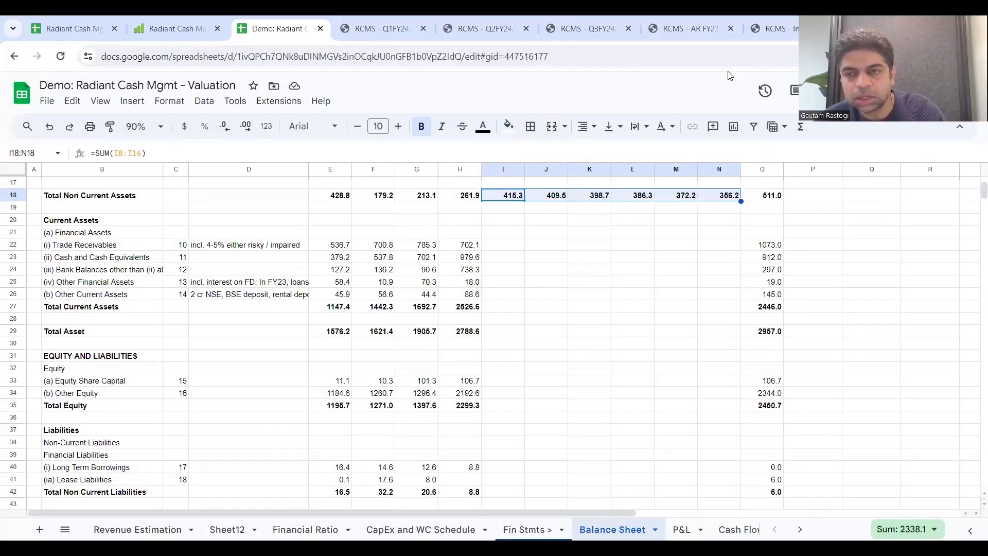
pyautogui.click(521, 284)
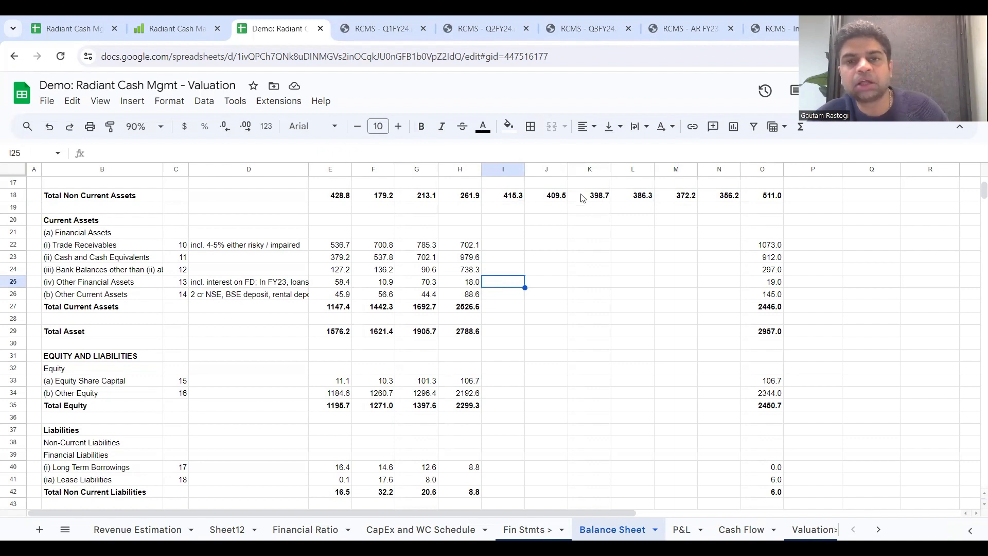
pyautogui.click(88, 235)
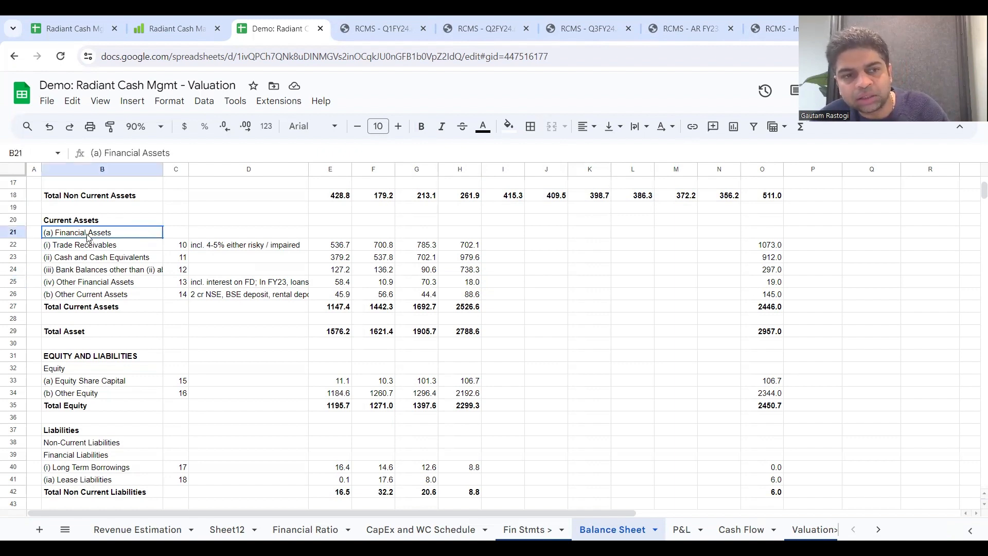
pyautogui.moveTo(88, 236); pyautogui.dragTo(106, 295)
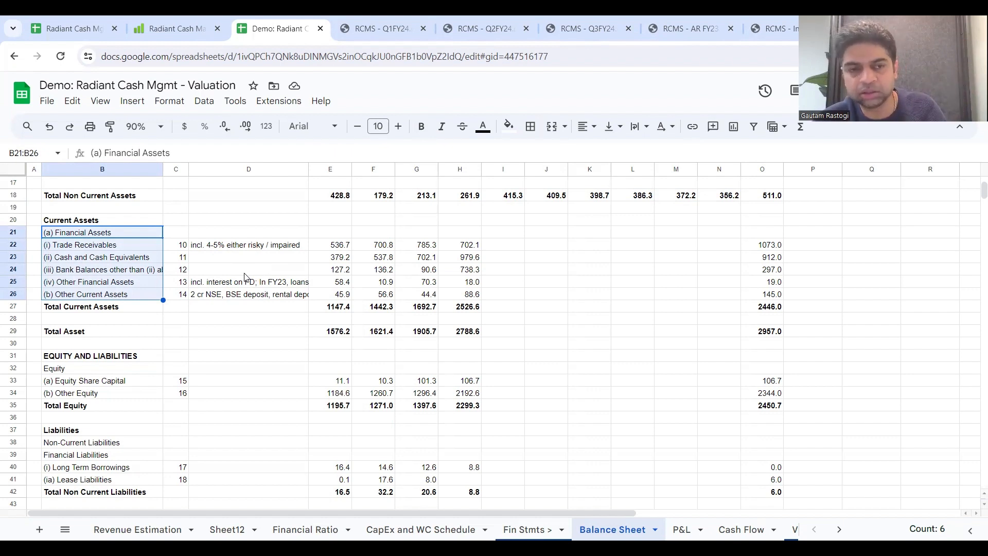
pyautogui.click(224, 246)
pyautogui.click(138, 248)
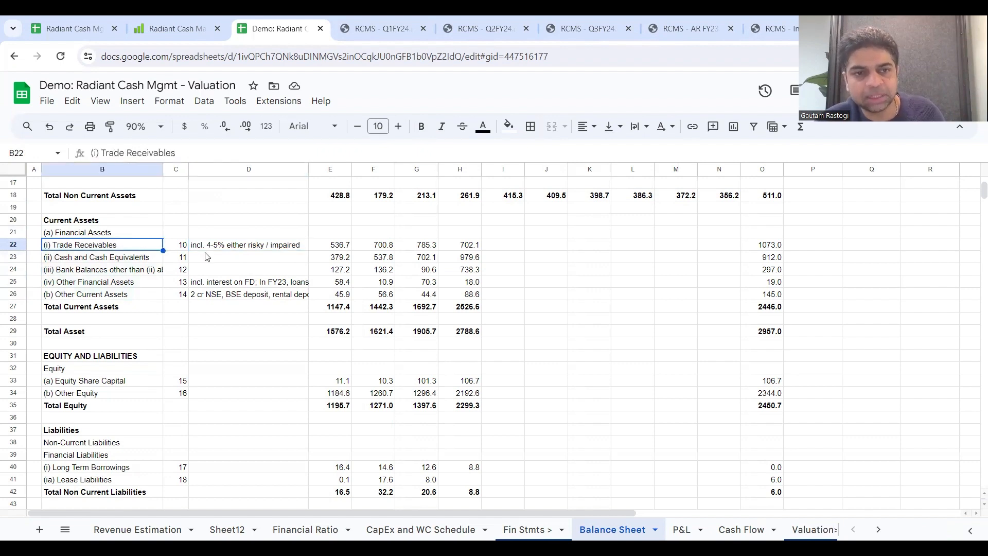
pyautogui.click(220, 247)
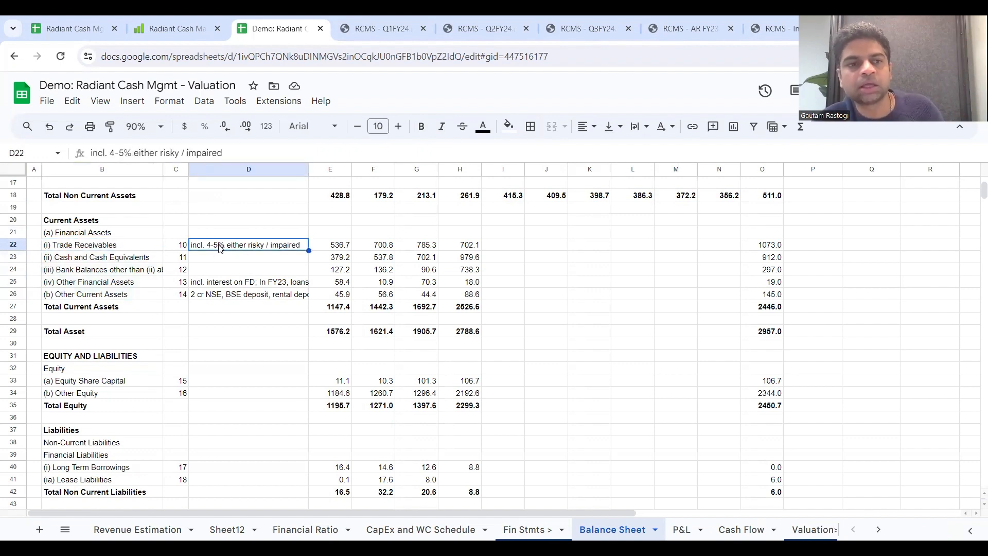
pyautogui.doubleClick(280, 249)
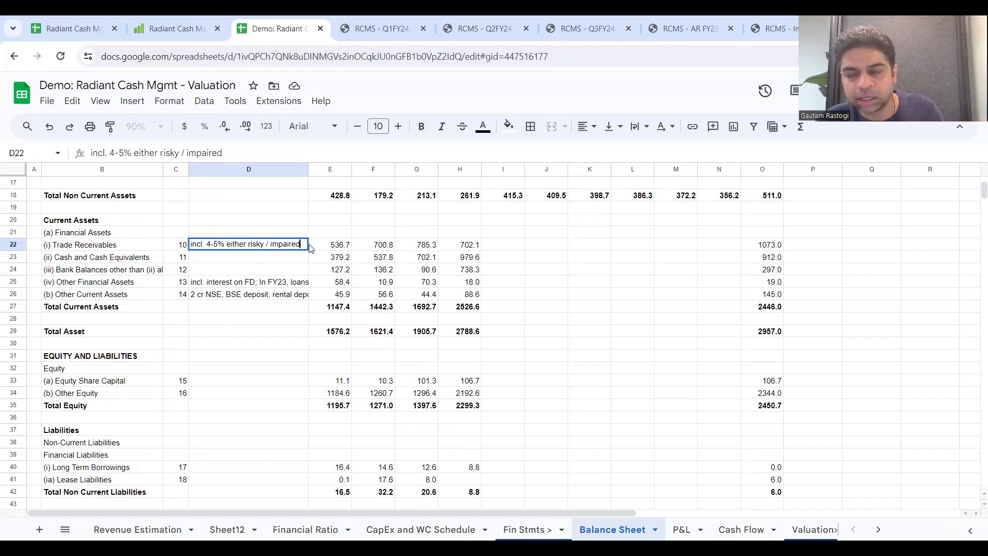
pyautogui.moveTo(304, 244); pyautogui.dragTo(175, 245)
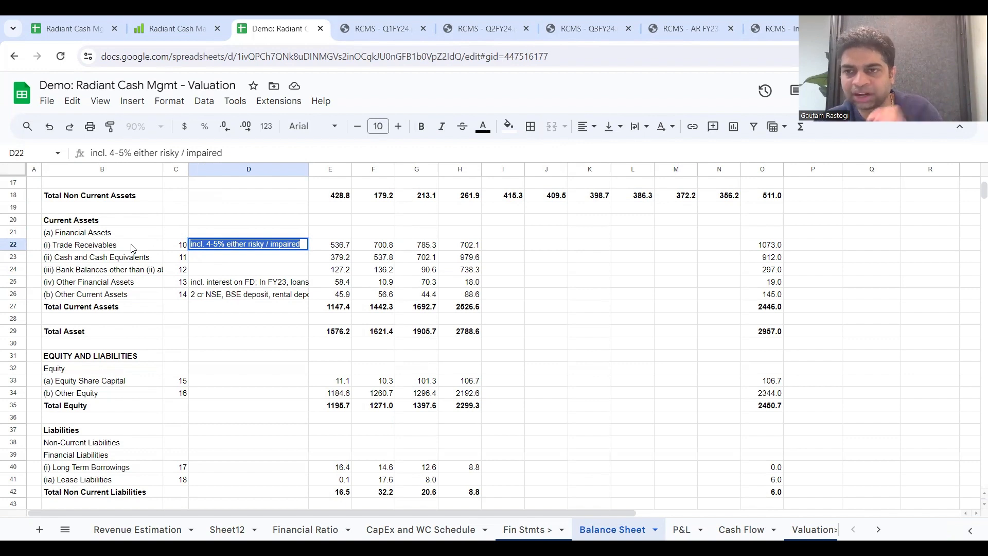
pyautogui.click(194, 285)
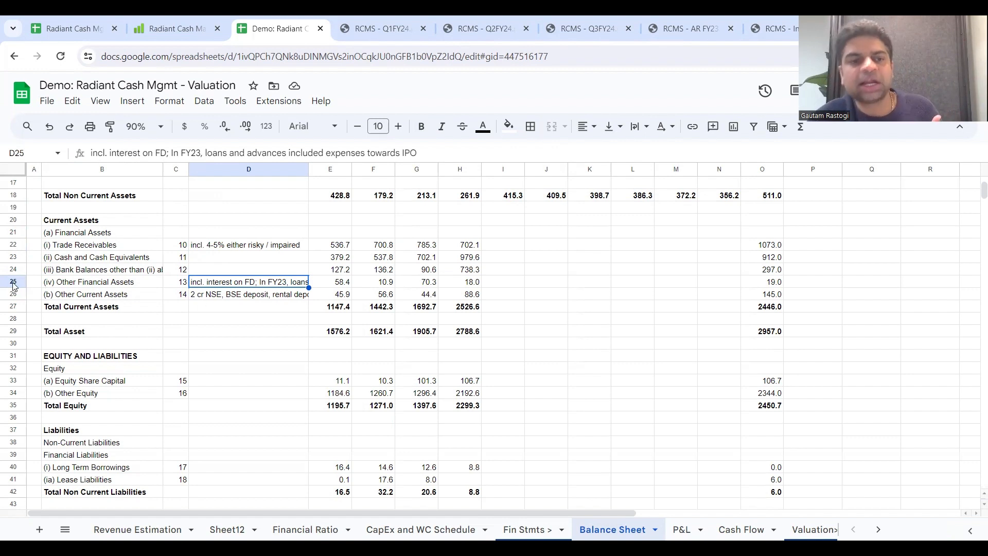
pyautogui.click(240, 320)
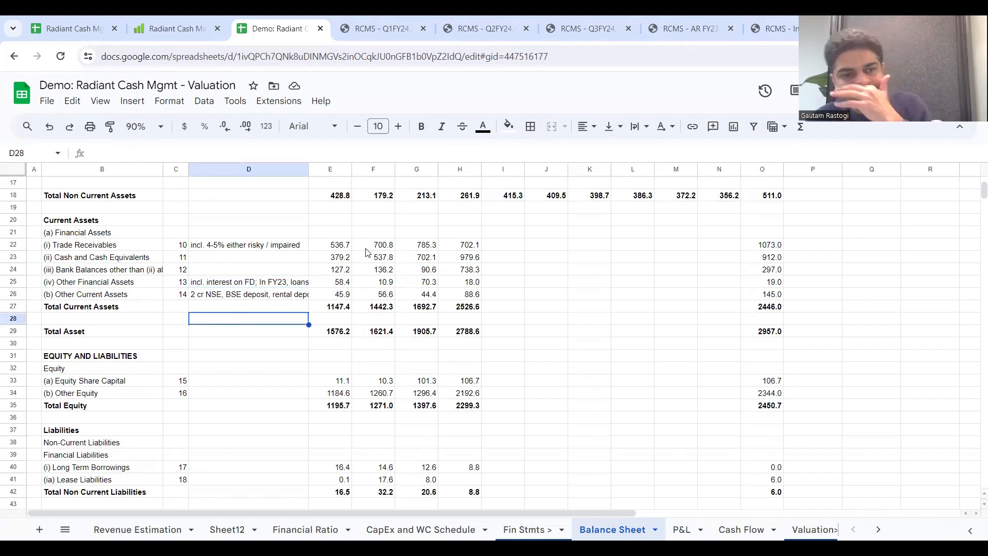
pyautogui.click(465, 246)
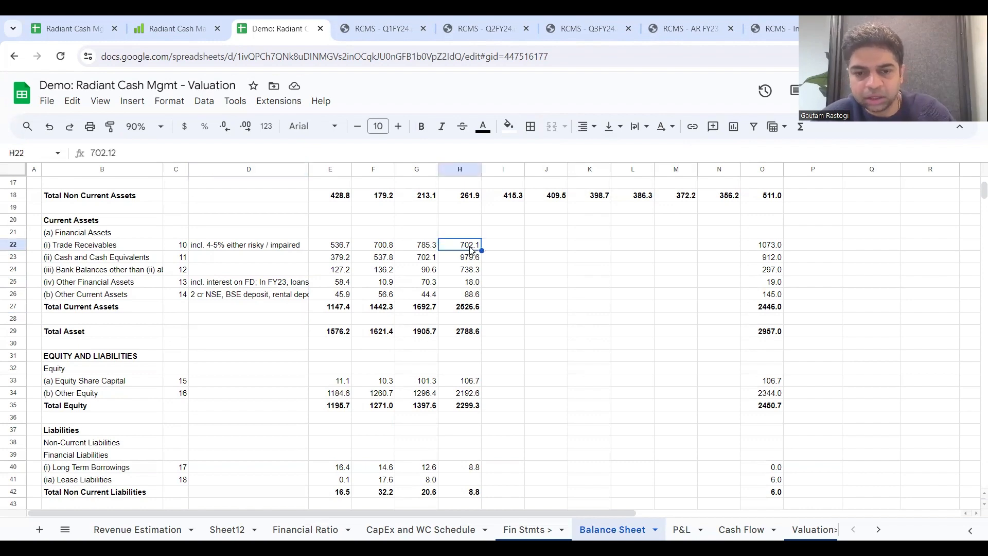
# Step: Review the items of the Working Cap. Schedule in the CapEx and WC Schedule sheet and the source of 2023 Trade Receivable
pyautogui.click(430, 529)
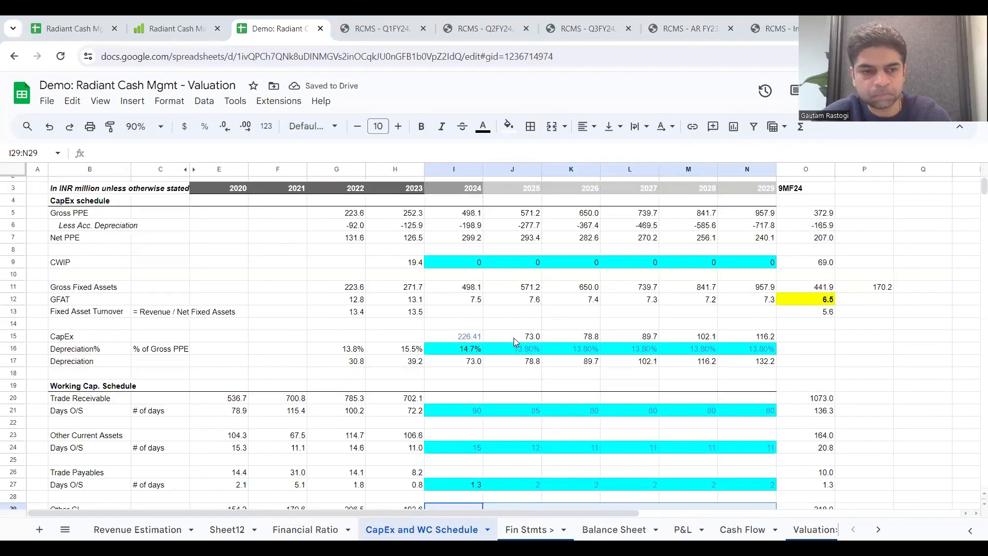
pyautogui.scroll(-1, 516, 342)
pyautogui.scroll(-1, 515, 342)
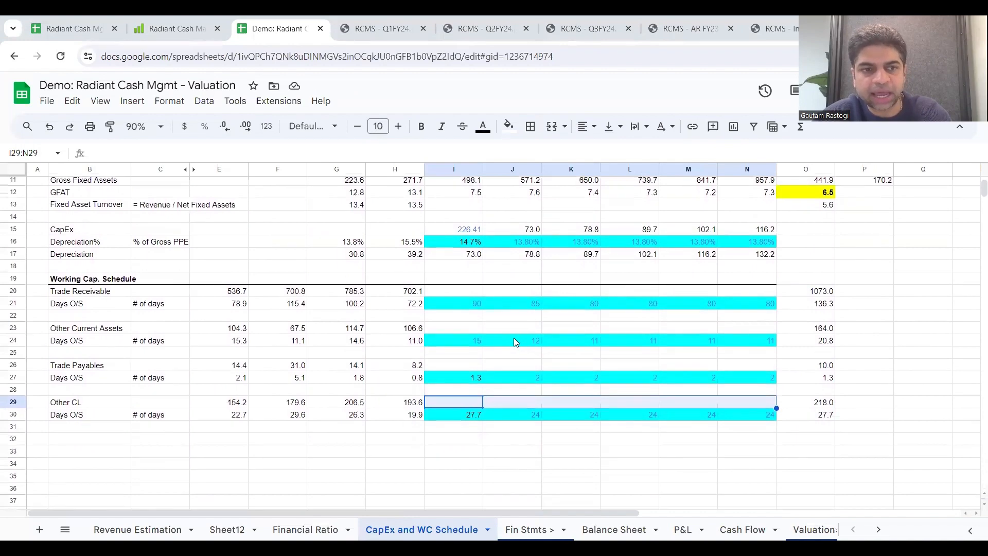
pyautogui.scroll(-1, 514, 342)
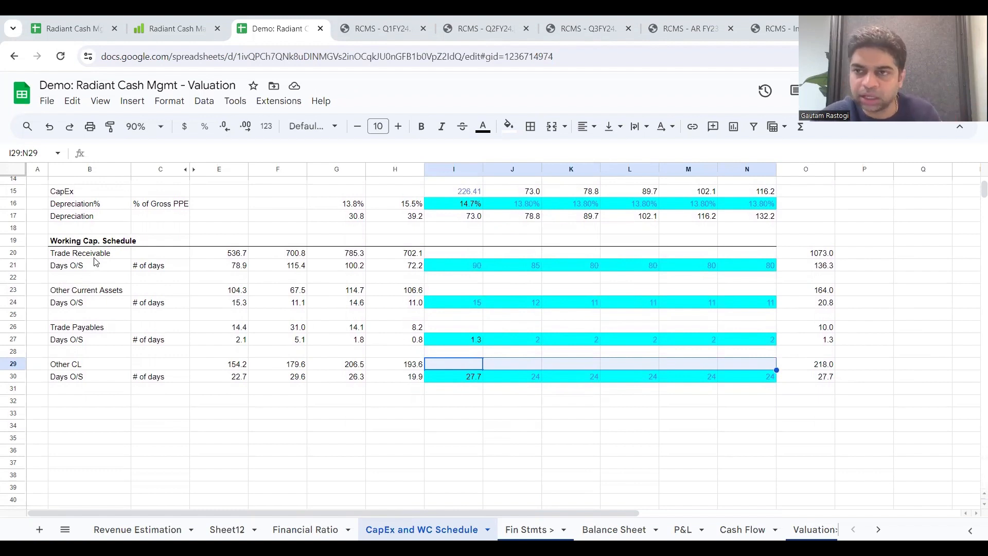
pyautogui.moveTo(98, 261); pyautogui.dragTo(124, 379)
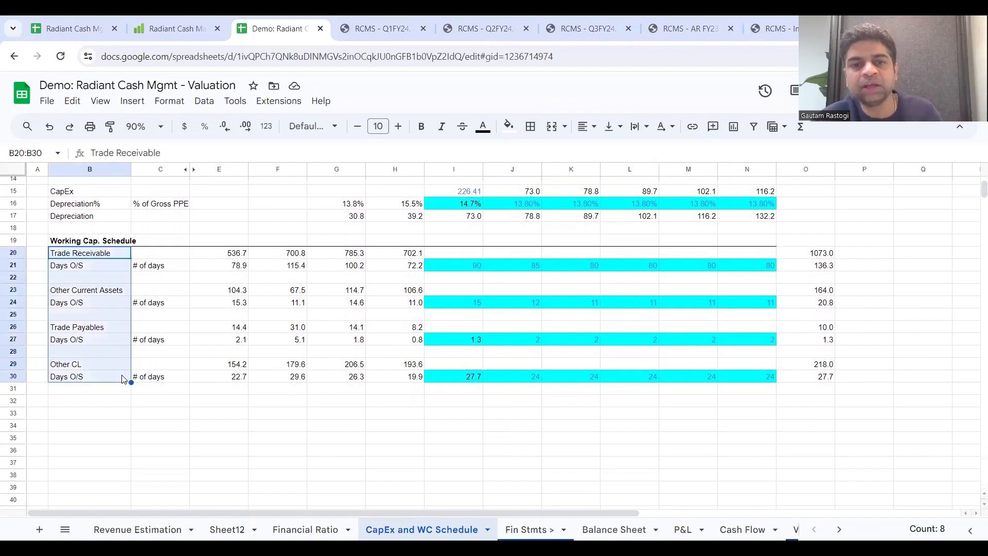
pyautogui.click(406, 255)
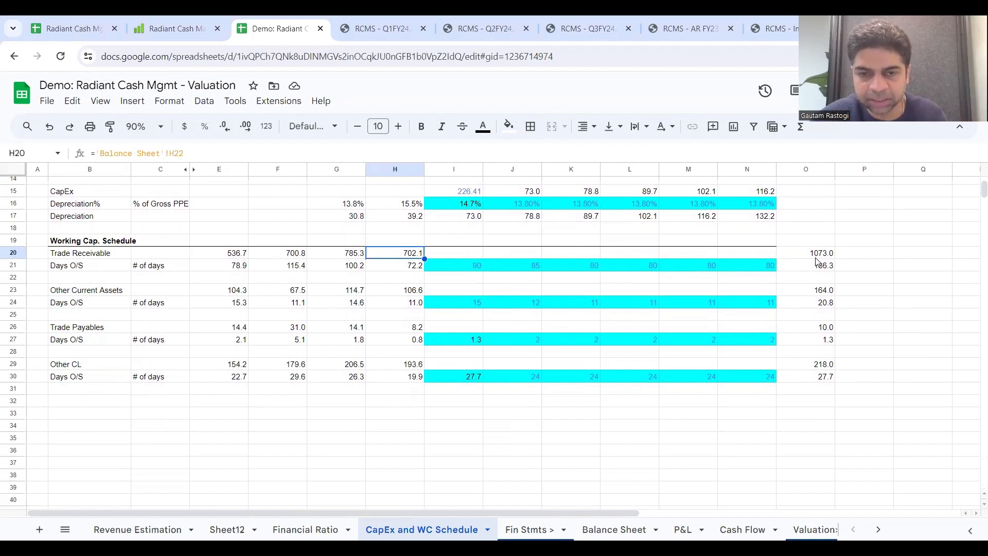
# Step: Compare the historical and 9MF24 Trade Receivable Days O/S with the 2024 to 2029 assumptions in row 21
pyautogui.click(408, 268)
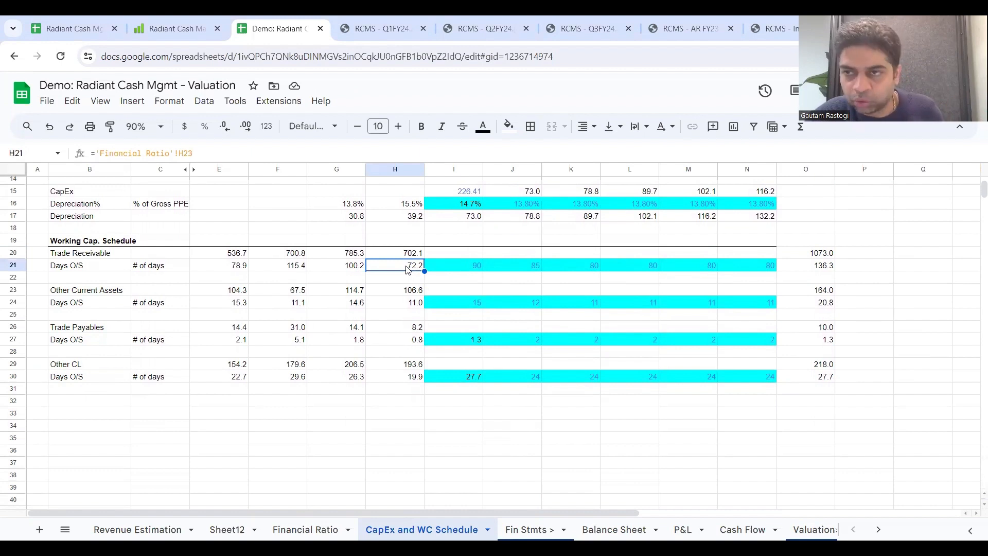
pyautogui.doubleClick(407, 267)
pyautogui.press('Escape')
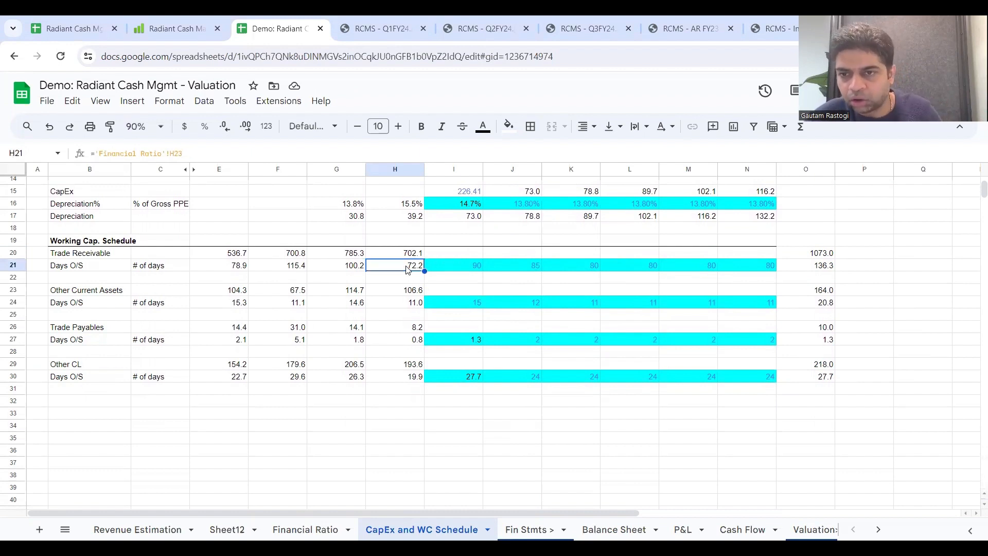
pyautogui.click(806, 267)
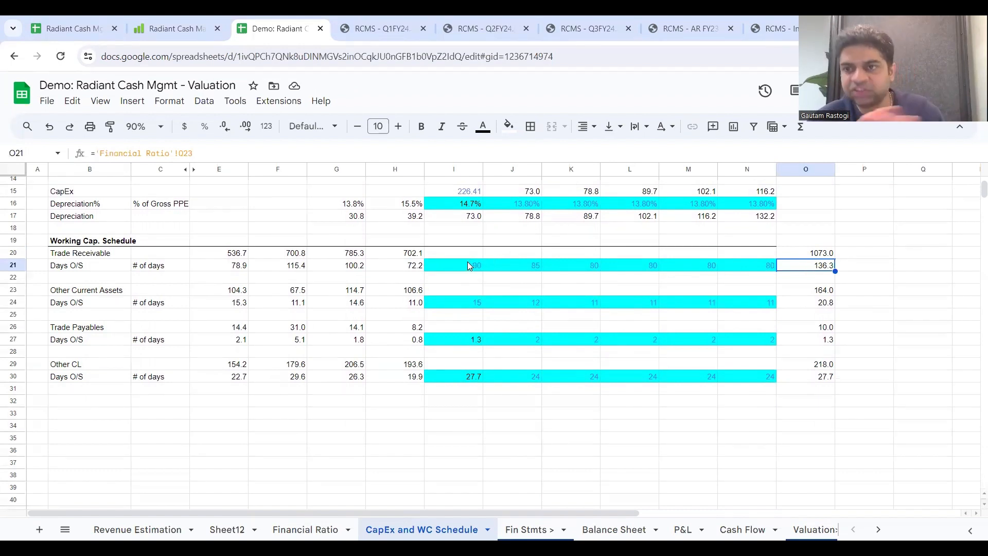
pyautogui.moveTo(468, 265); pyautogui.dragTo(761, 270)
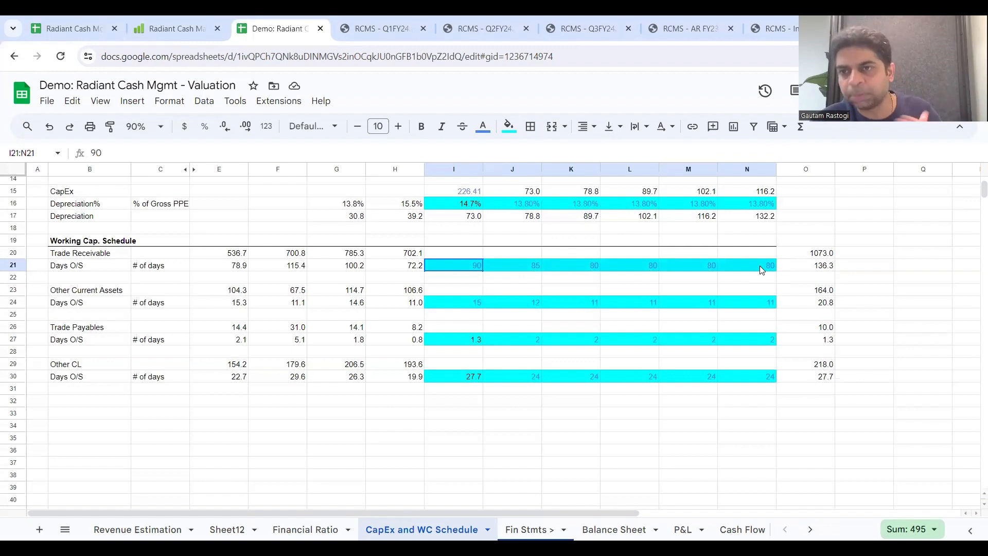
pyautogui.moveTo(760, 266); pyautogui.dragTo(760, 266)
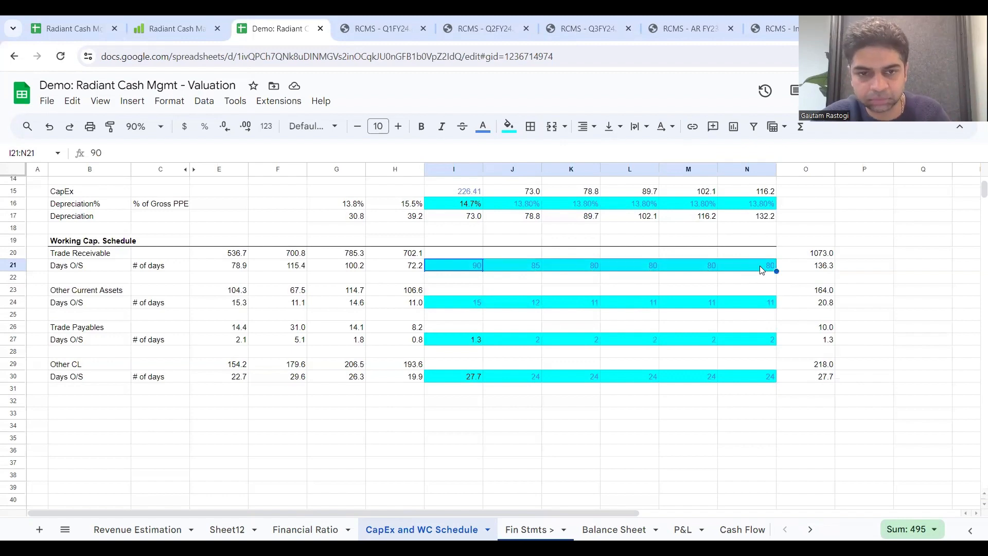
pyautogui.click(420, 270)
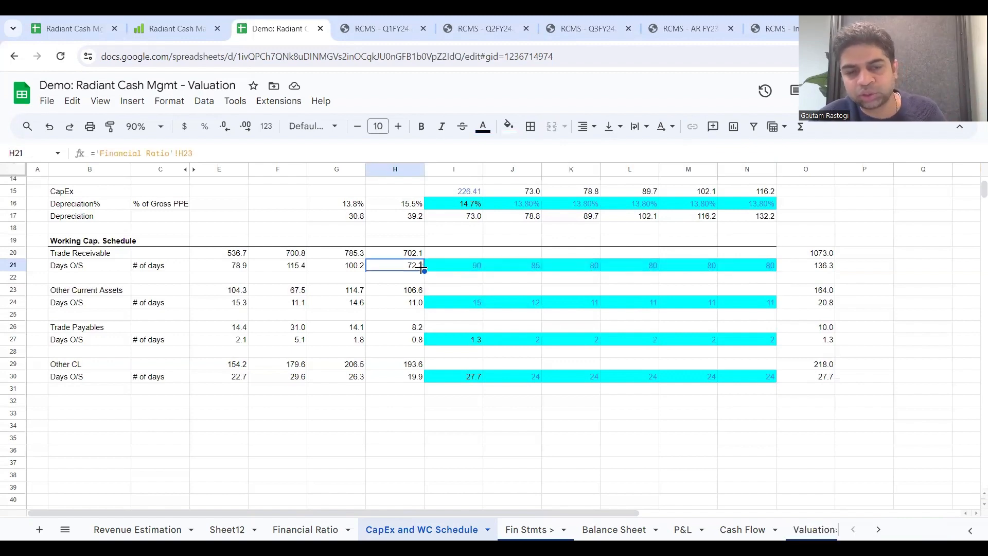
pyautogui.click(217, 270)
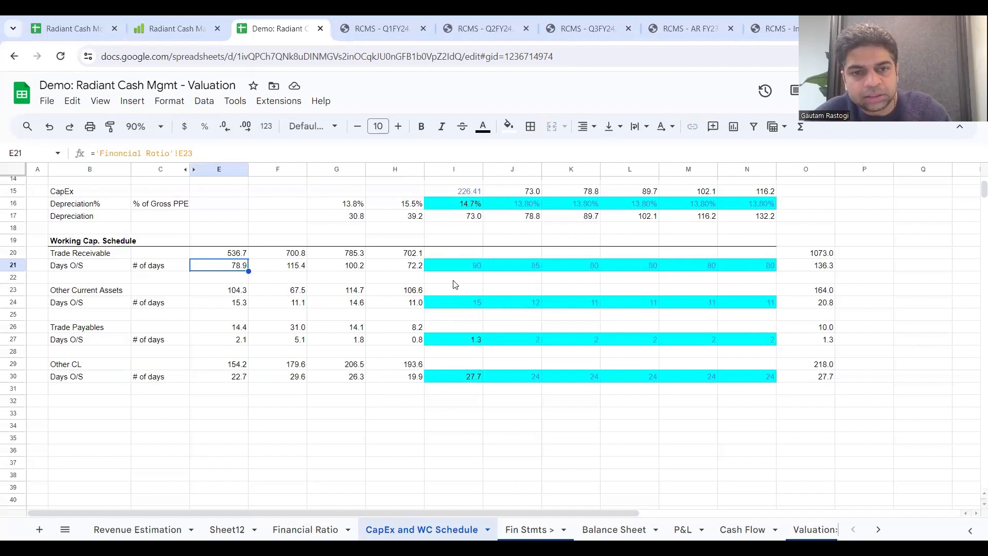
# Step: Calculate the 2024 Trade Receivable in I20 as =(I21/365)*'P&L'!I5, using P&L revenue from operations, and extend the formula through 2029
pyautogui.click(460, 254)
pyautogui.write('=')
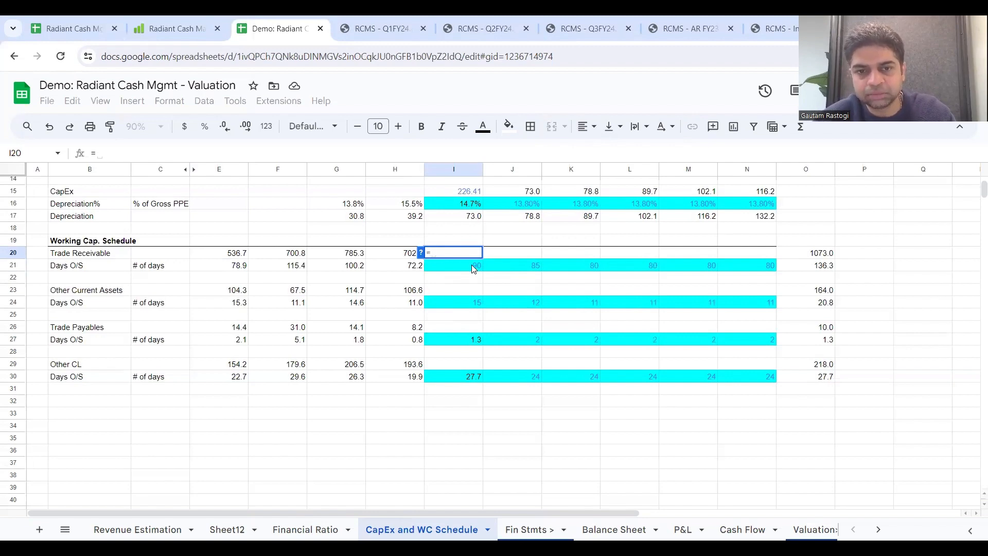
pyautogui.write('(')
pyautogui.rightClick(471, 265)
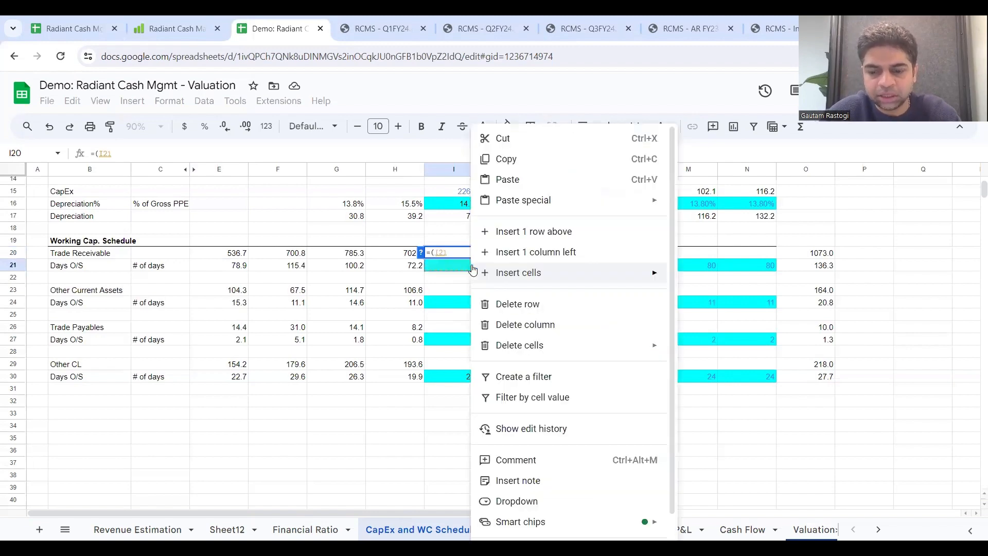
pyautogui.press('Escape')
pyautogui.write('/')
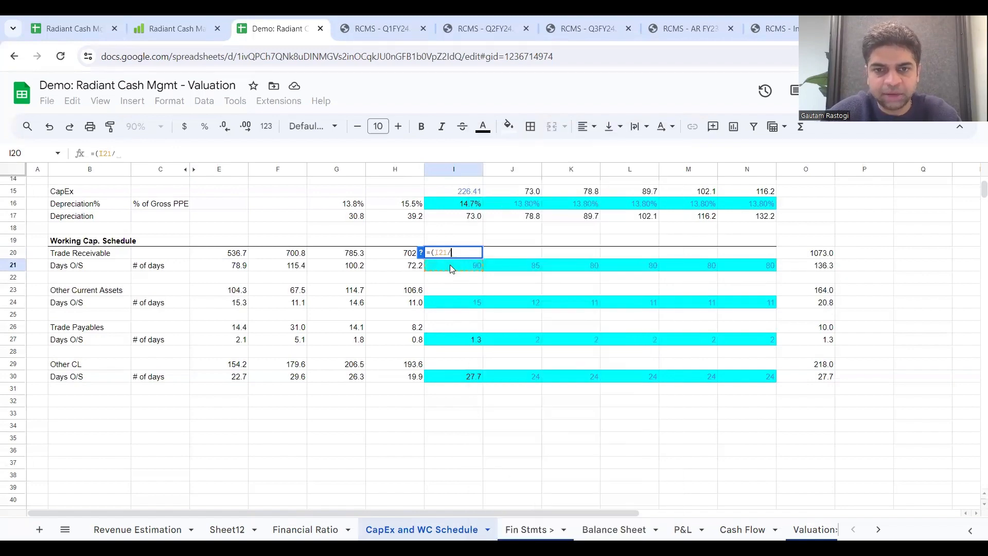
pyautogui.write('365')
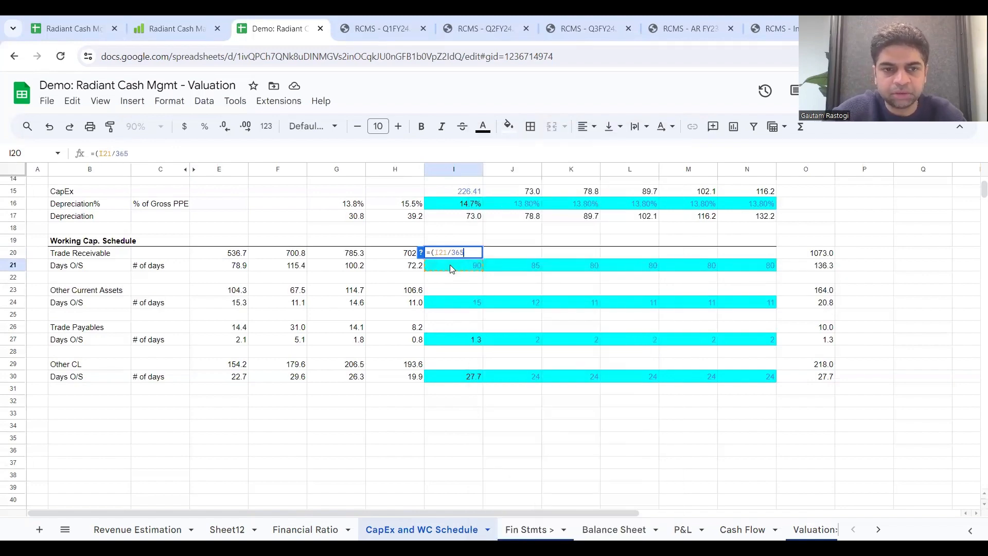
pyautogui.write(')*')
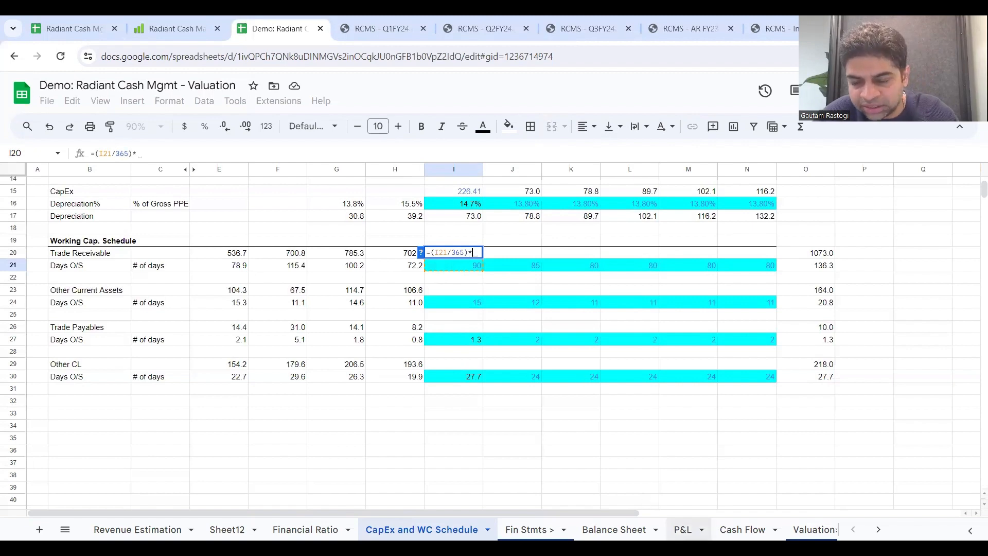
pyautogui.click(683, 529)
pyautogui.scroll(-1, 509, 227)
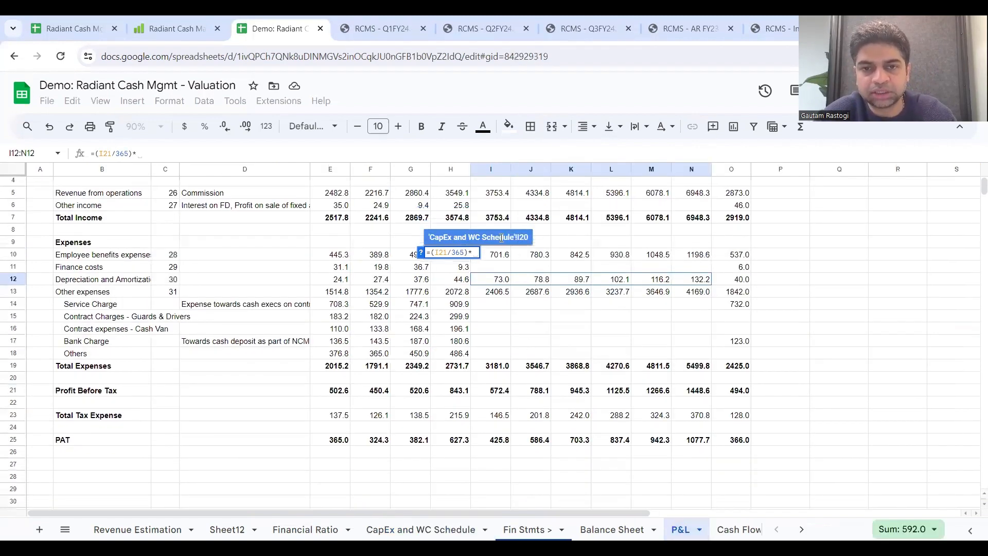
pyautogui.click(497, 195)
pyautogui.scroll(1, 607, 207)
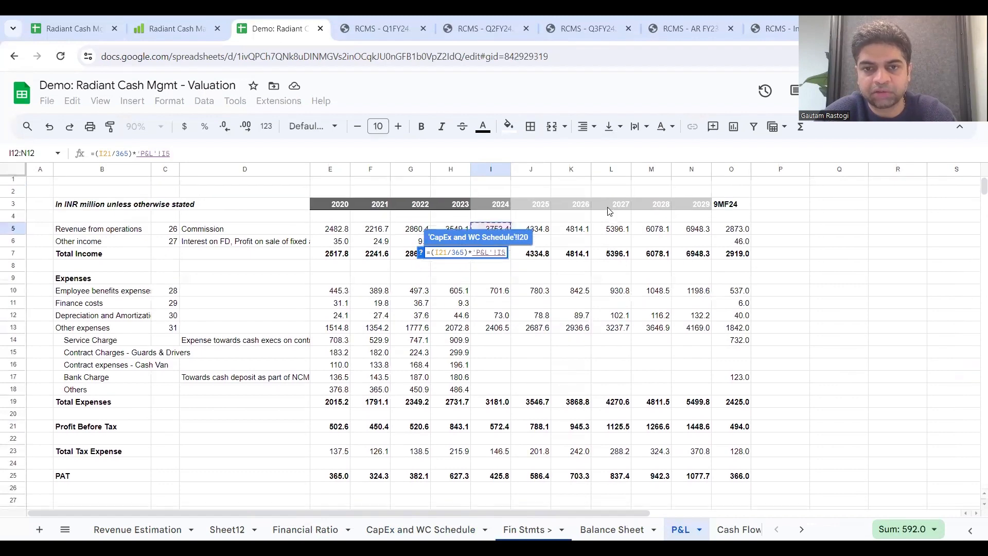
pyautogui.press('Return')
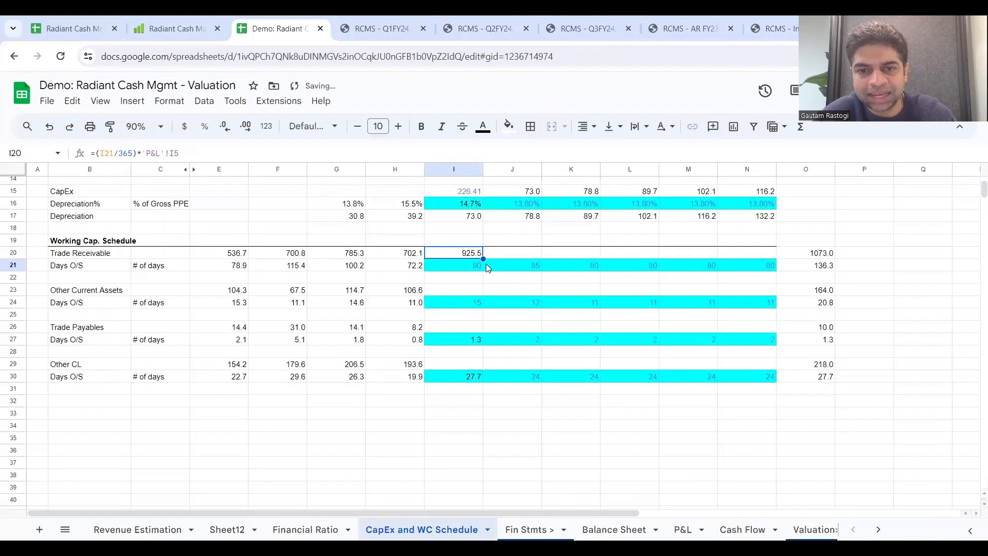
pyautogui.moveTo(482, 259); pyautogui.dragTo(745, 268)
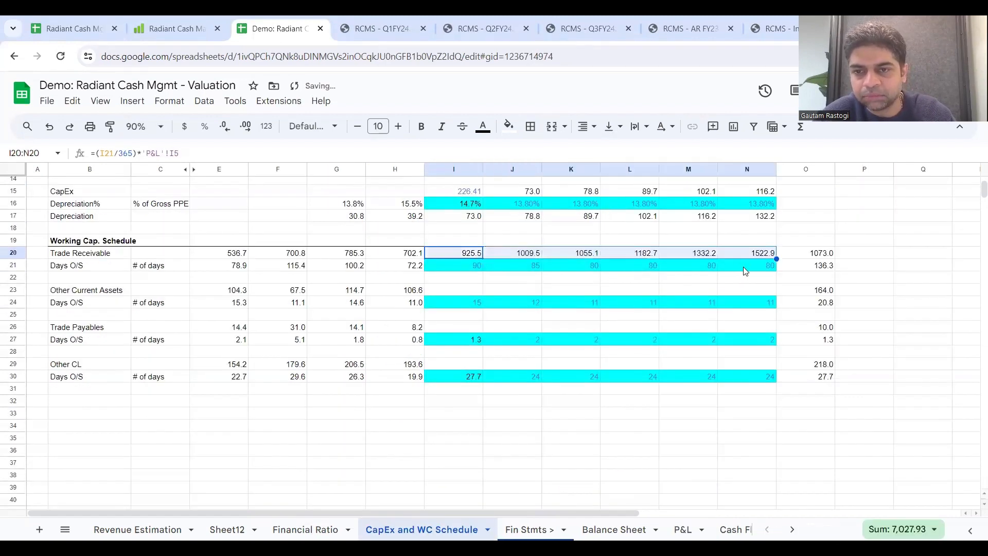
# Step: Lock the P&L revenue row in the 2024 Trade Receivable formula as I$5 and refill the formula through 2029
pyautogui.click(440, 252)
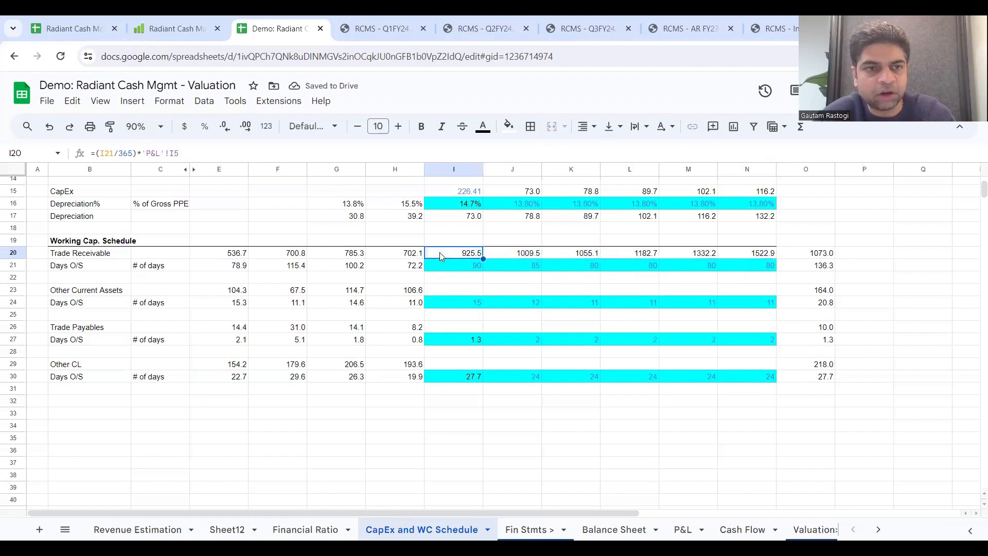
pyautogui.click(174, 153)
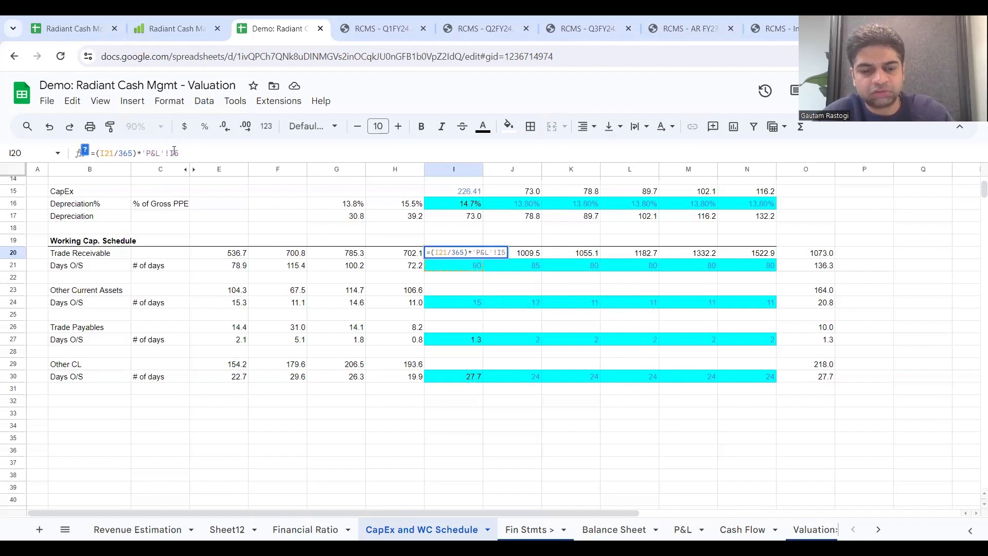
pyautogui.write('$')
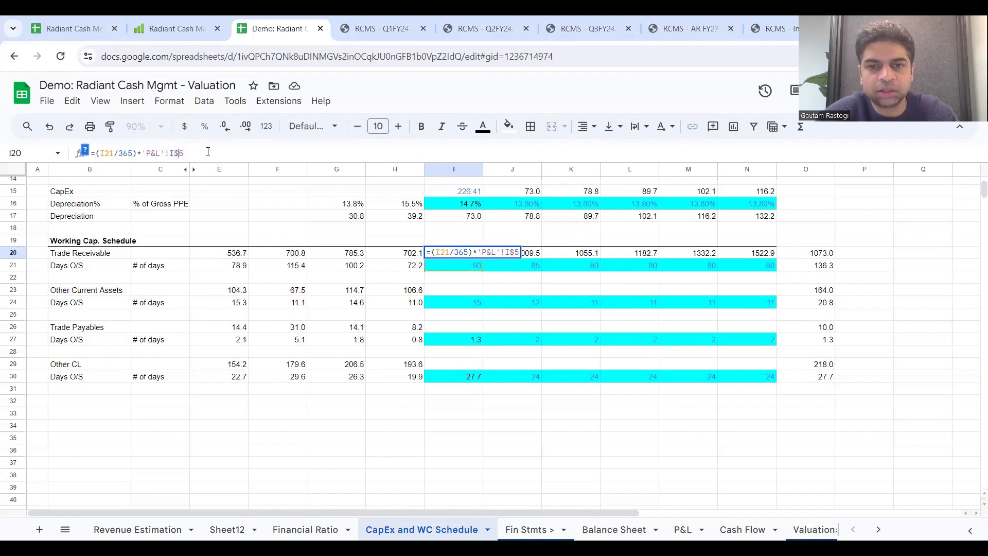
pyautogui.press('Return')
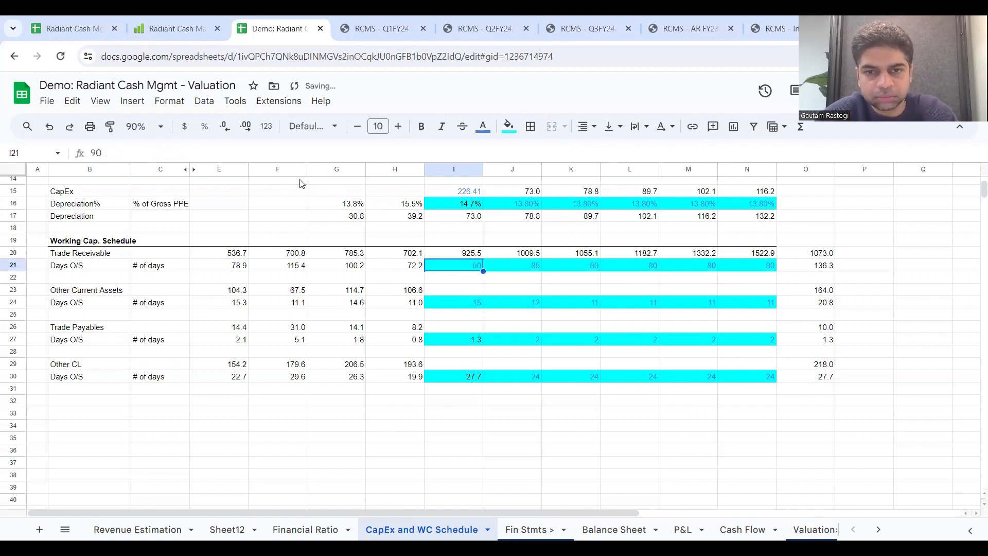
pyautogui.click(479, 253)
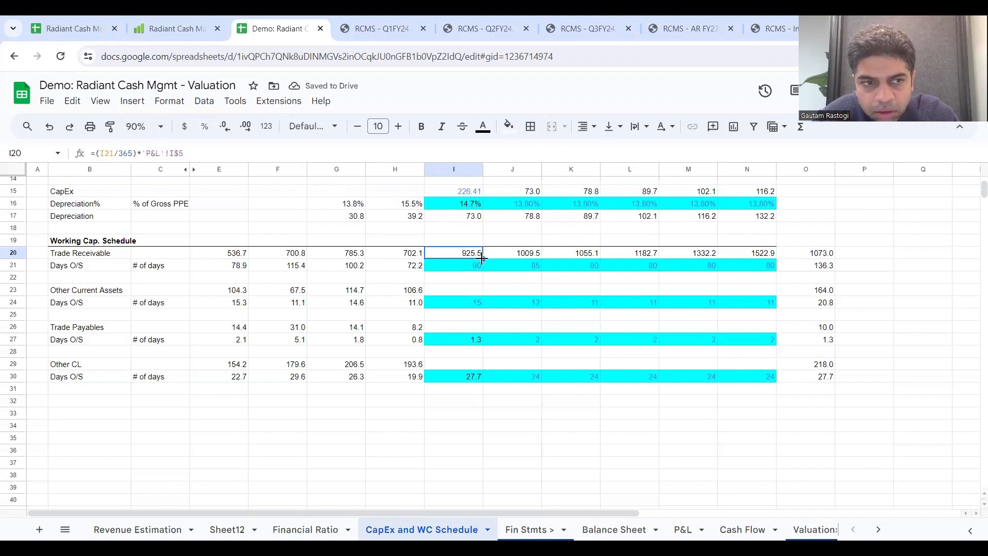
pyautogui.moveTo(482, 259); pyautogui.dragTo(750, 257)
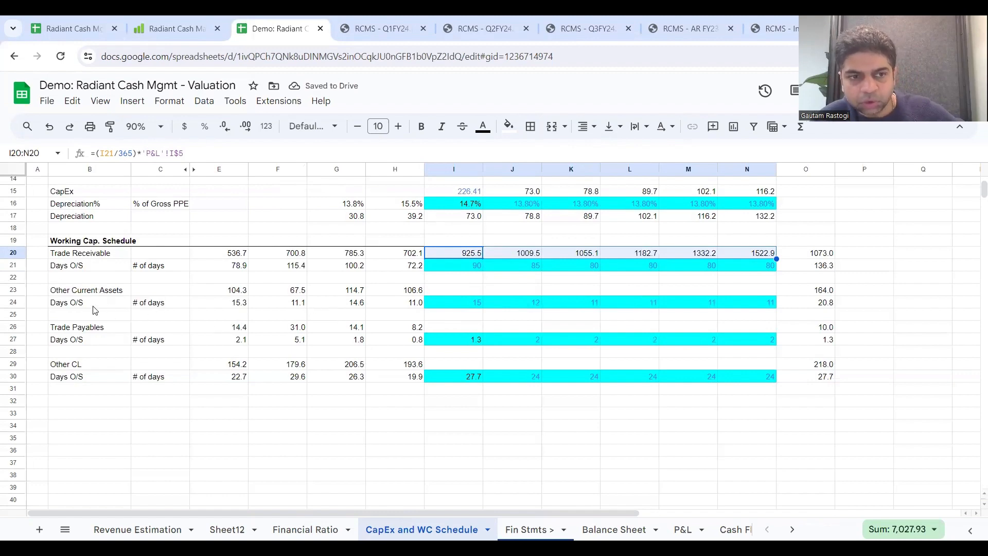
# Step: Trace the 2023 Other Current Assets of the working capital schedule to Other Financial Assets and Other Current Assets on the Balance Sheet
pyautogui.click(125, 294)
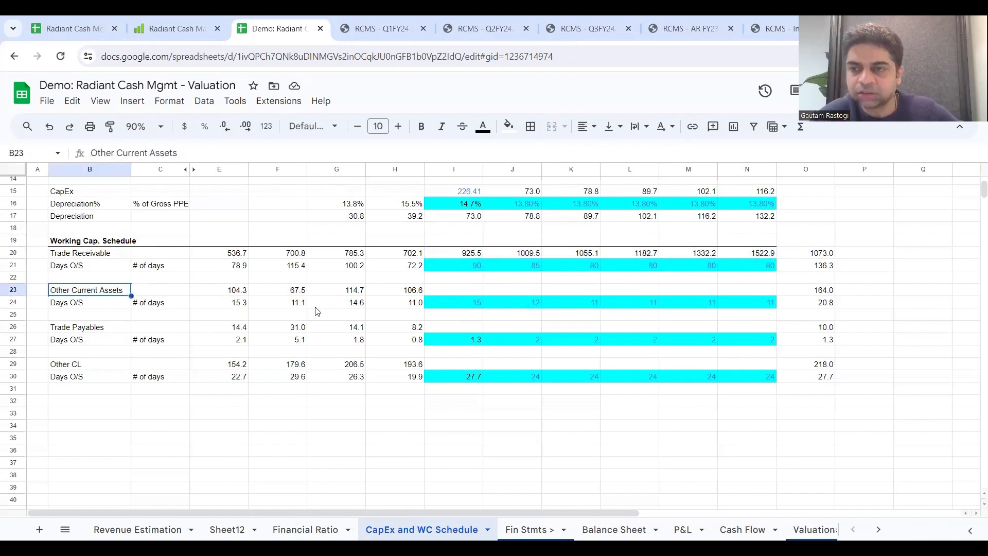
pyautogui.click(397, 291)
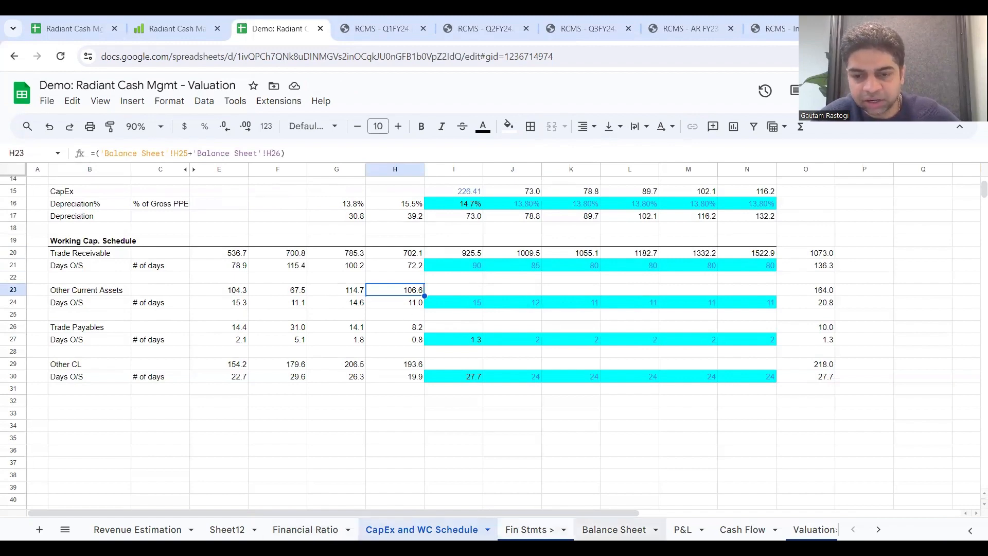
pyautogui.click(614, 529)
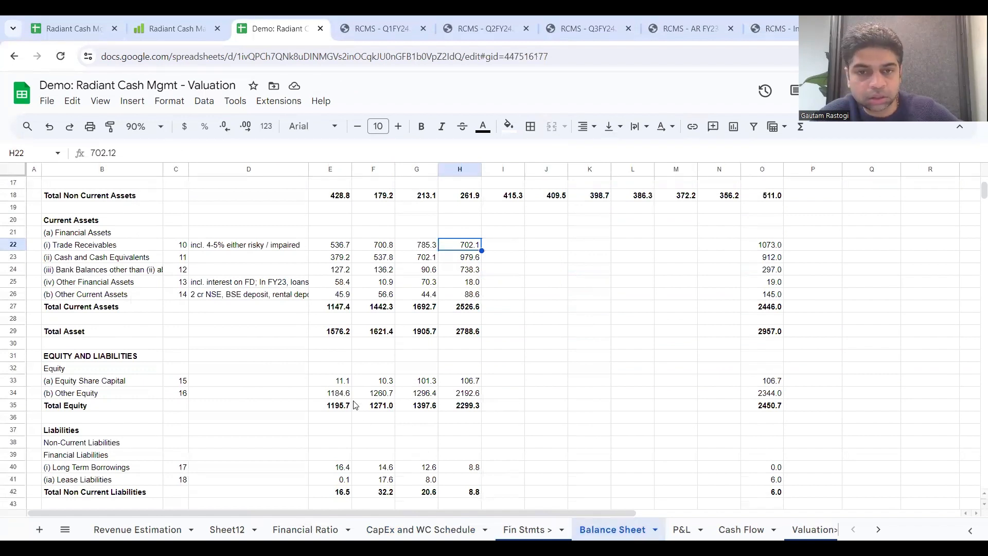
pyautogui.scroll(-1, 354, 405)
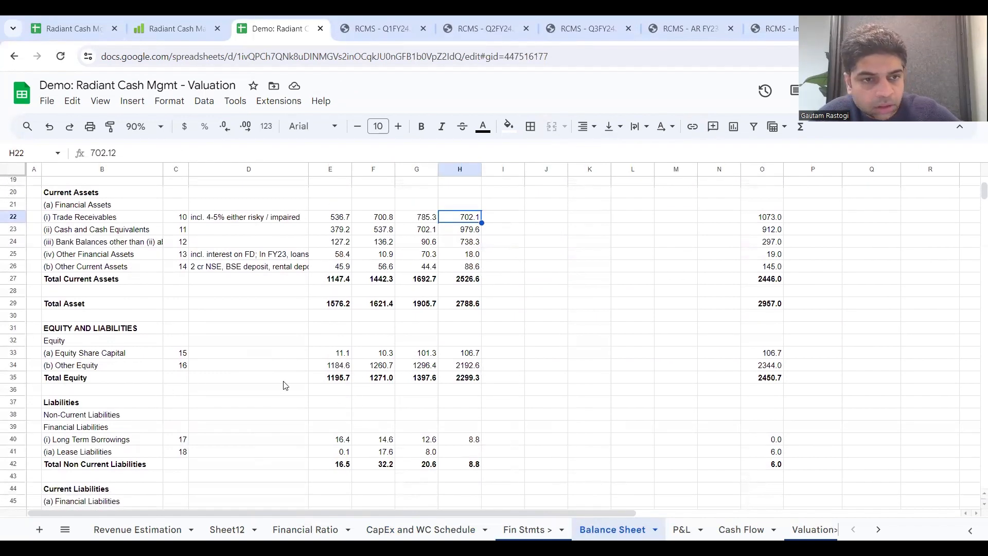
pyautogui.scroll(3, 310, 385)
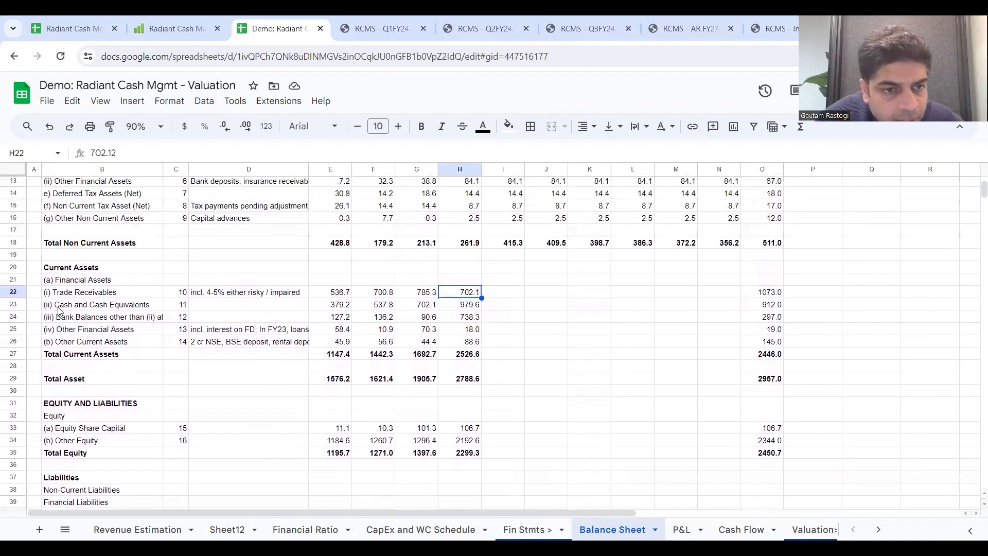
pyautogui.moveTo(14, 329); pyautogui.dragTo(7, 342)
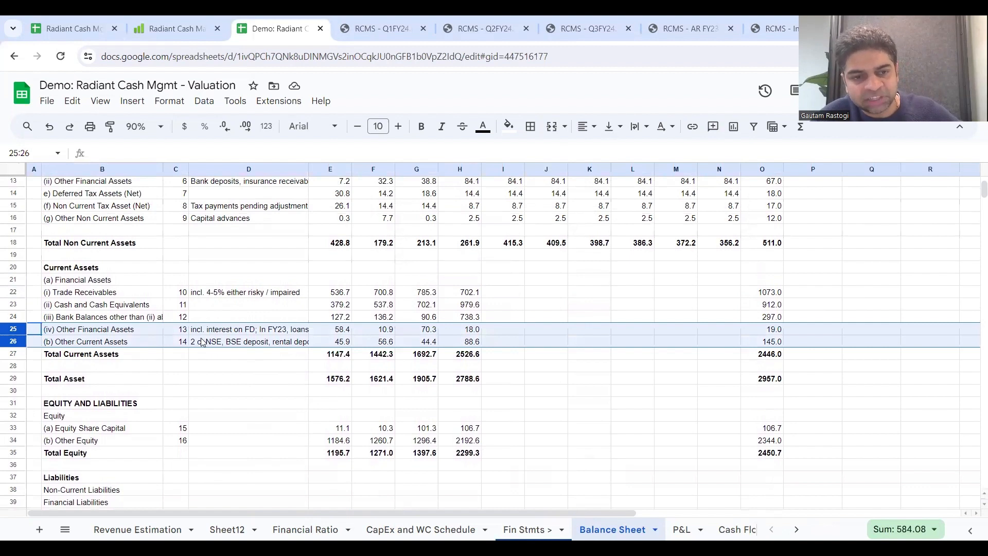
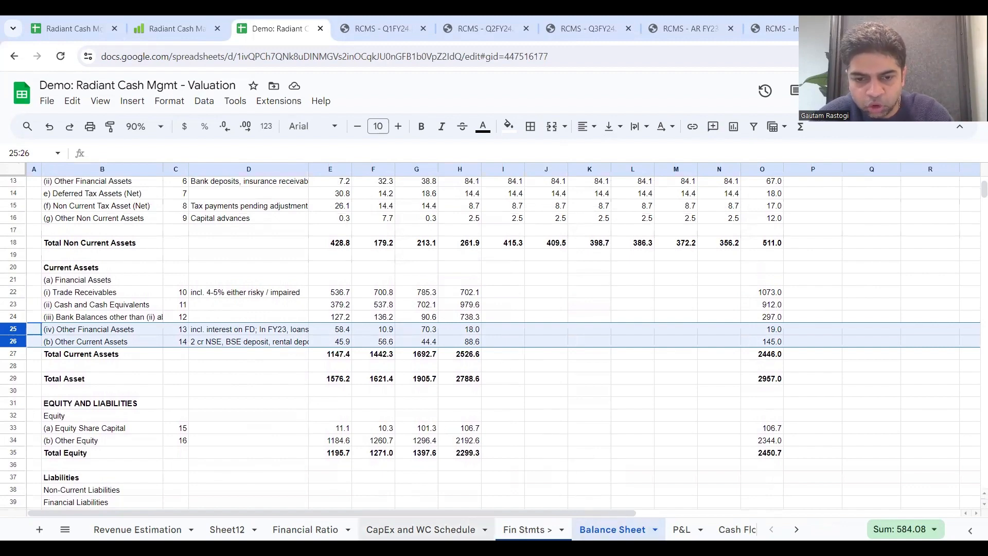
# Step: Reuse the Trade Receivable formula for 2024 Other Current Assets in I23 of the working capital schedule and extend it through 2029
pyautogui.click(432, 530)
pyautogui.click(446, 291)
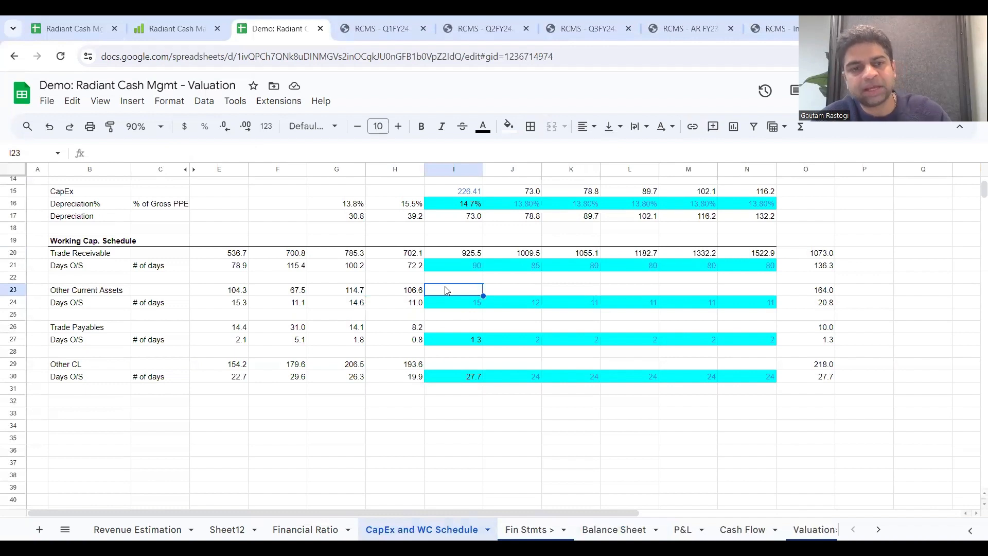
pyautogui.click(475, 254)
pyautogui.hotkey('ctrl', 'c')
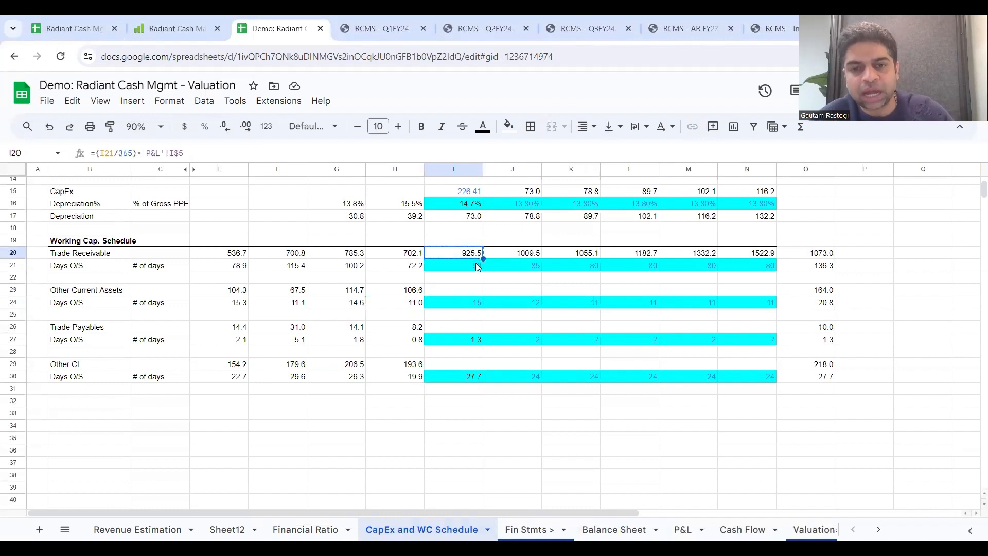
pyautogui.click(476, 289)
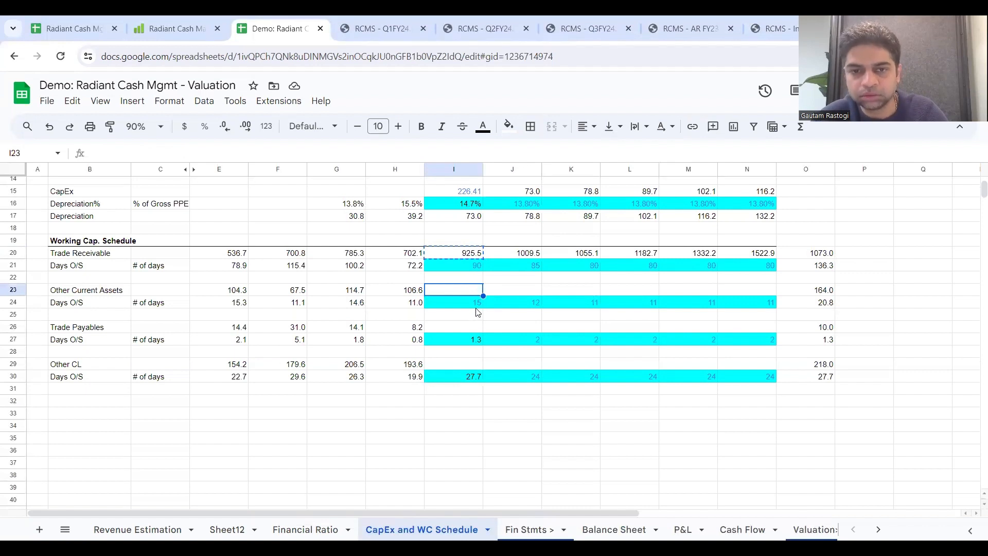
pyautogui.hotkey('ctrl', 'v')
pyautogui.doubleClick(471, 289)
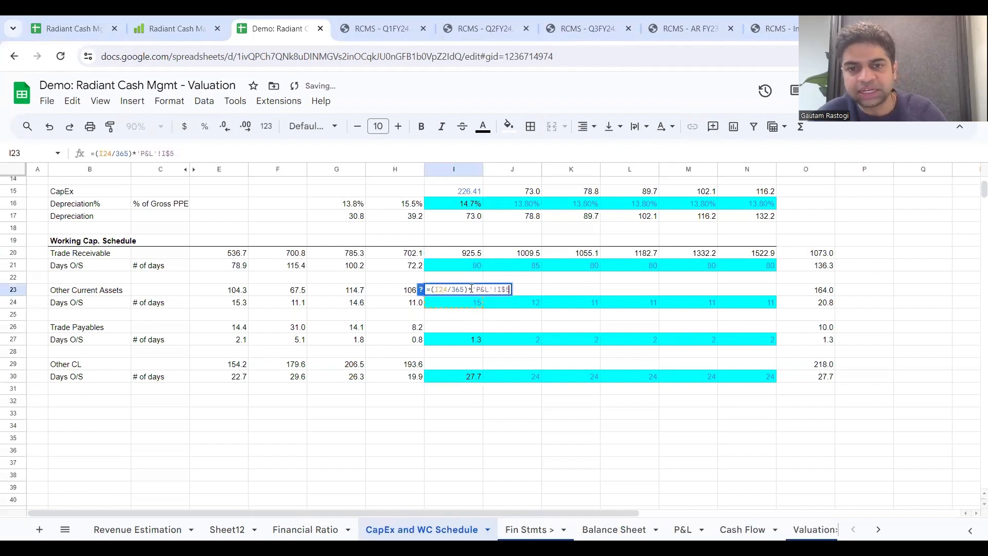
pyautogui.press('Escape')
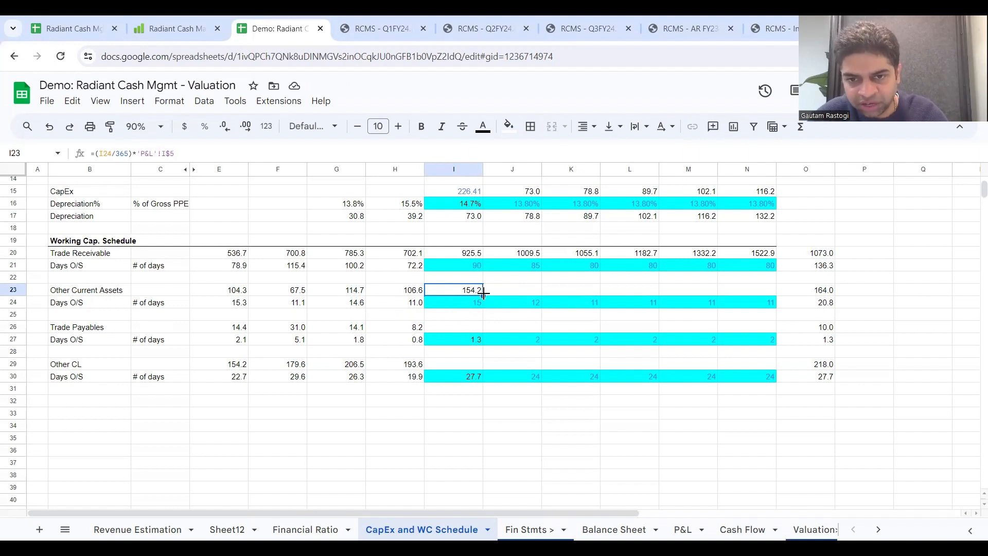
pyautogui.moveTo(483, 293); pyautogui.dragTo(755, 308)
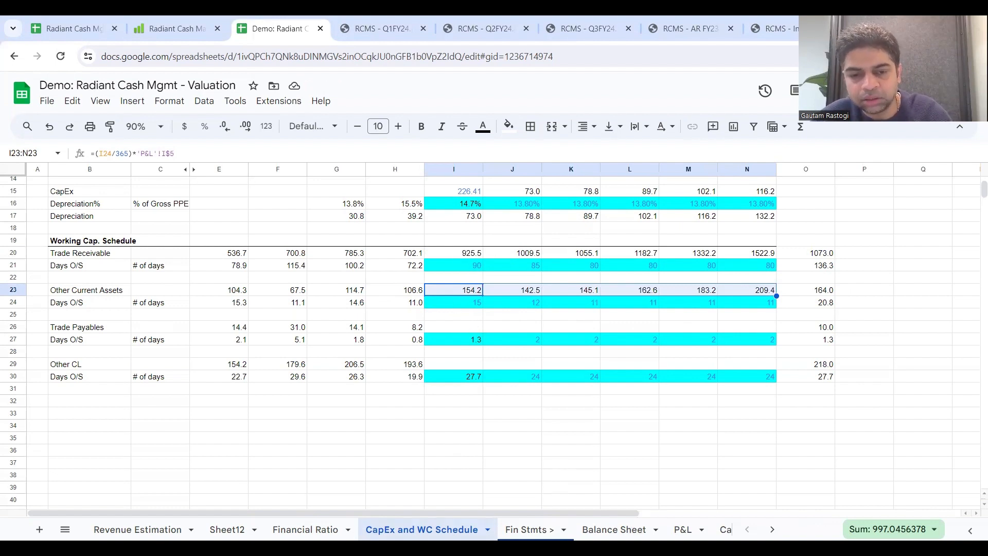
# Step: Link 2024 Trade Receivables in I22 of the Balance Sheet to 'CapEx and WC Schedule'!I20 and extend the link through 2029
pyautogui.click(613, 529)
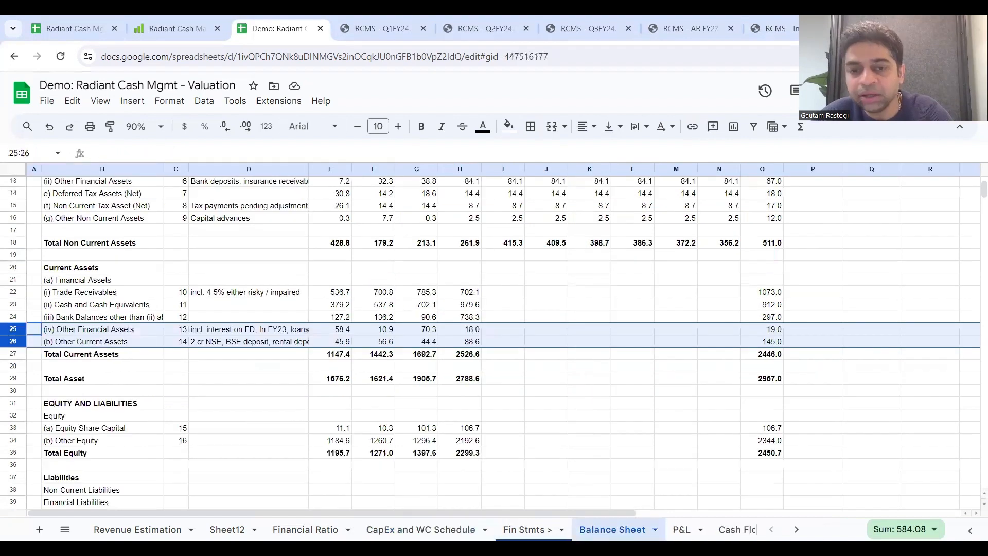
pyautogui.click(512, 297)
pyautogui.write('=')
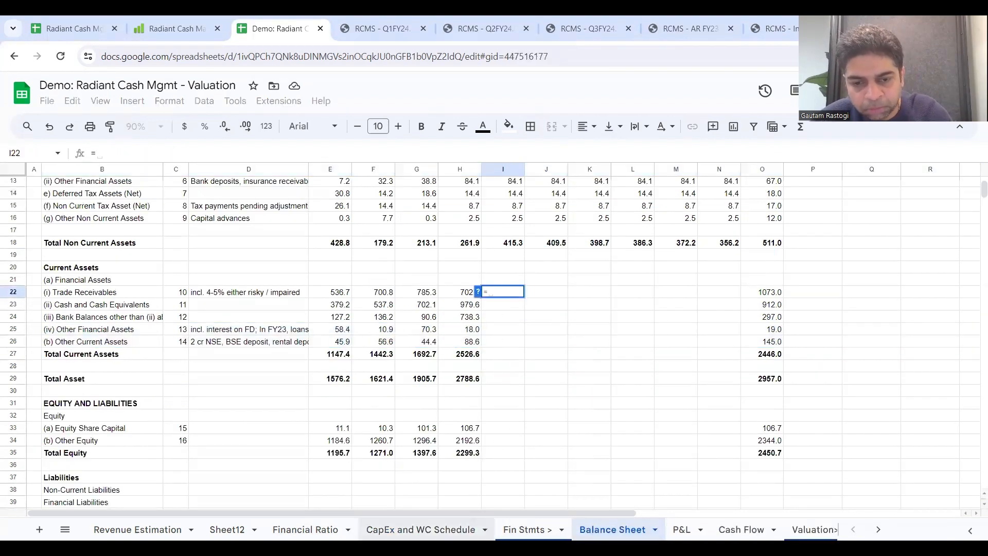
pyautogui.click(444, 530)
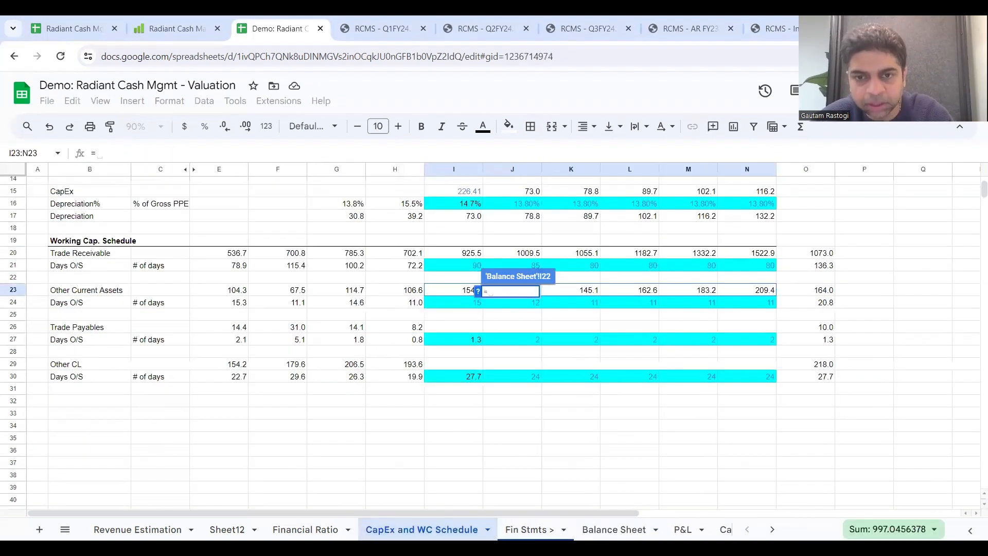
pyautogui.click(462, 256)
pyautogui.press('Return')
pyautogui.moveTo(525, 297); pyautogui.dragTo(735, 301)
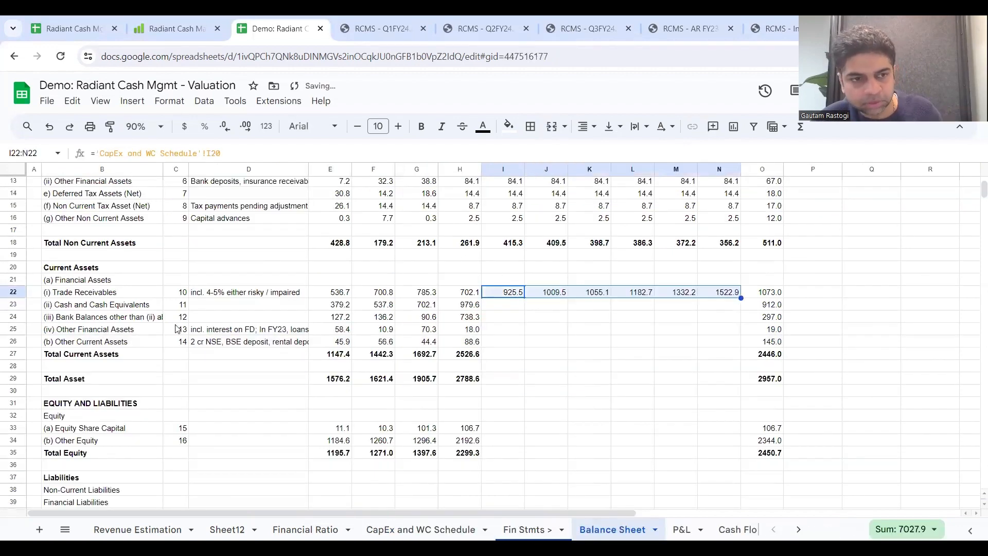
# Step: Add the note "From CF" in P23 beside the Cash and Cash Equivalents row
pyautogui.moveTo(11, 305); pyautogui.dragTo(11, 316)
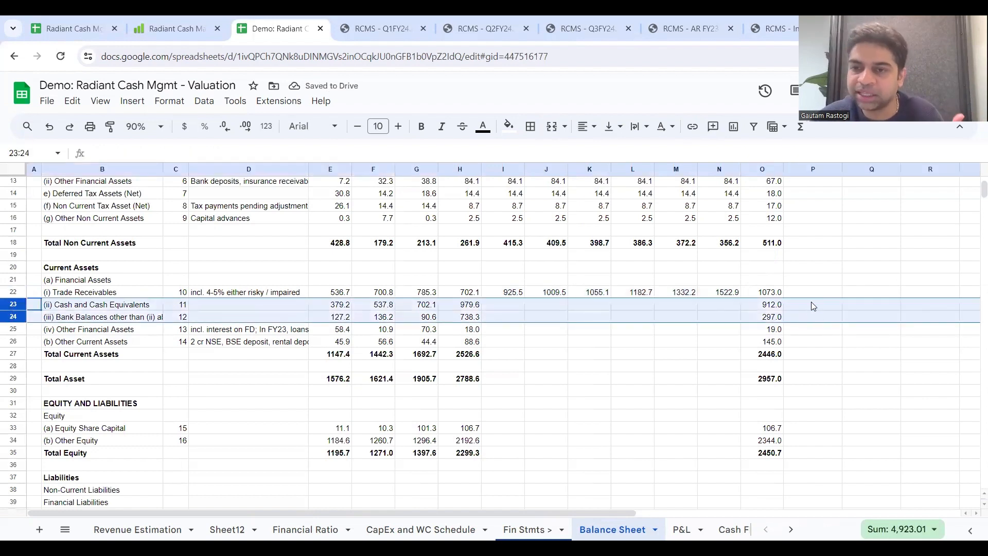
pyautogui.click(828, 304)
pyautogui.write('F')
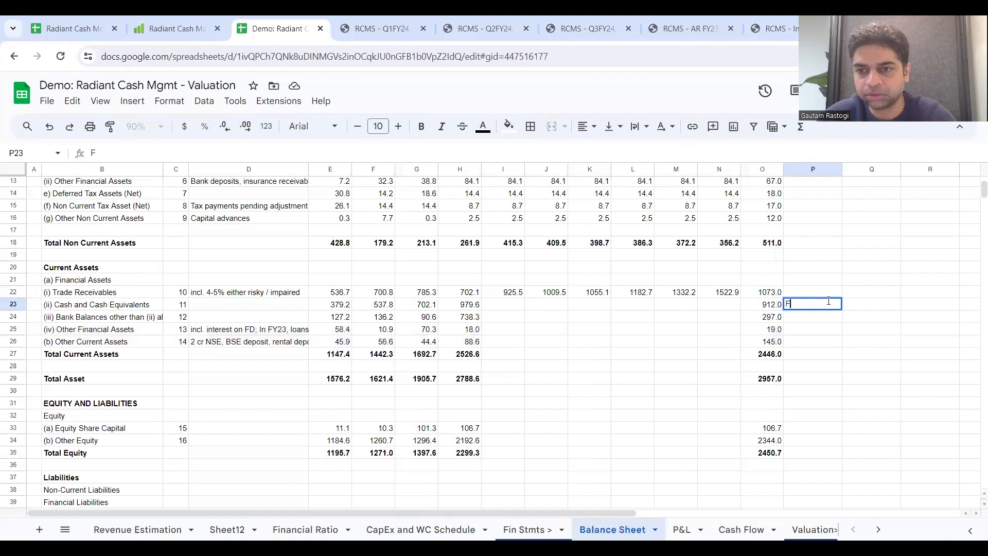
pyautogui.write('rom Qash')
pyautogui.press('BackSpace')
pyautogui.press('BackSpace')
pyautogui.press('BackSpace')
pyautogui.write('G')
pyautogui.press('BackSpace')
pyautogui.write('F')
pyautogui.press('Return')
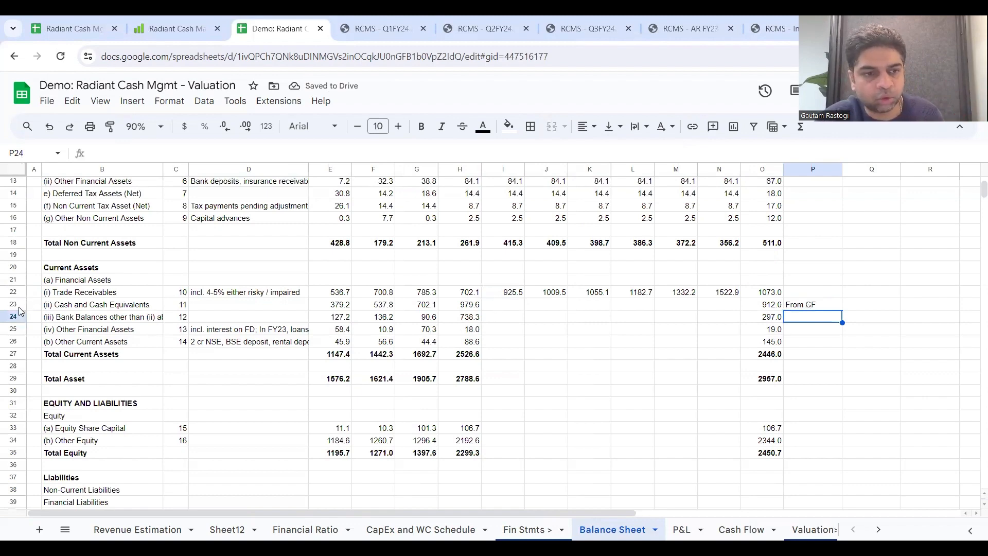
# Step: Link 2024 Other Current Assets in I26 to 'CapEx and WC Schedule'!I23, then extend it and the Total Current Assets sum through 2029
pyautogui.click(502, 341)
pyautogui.write('=')
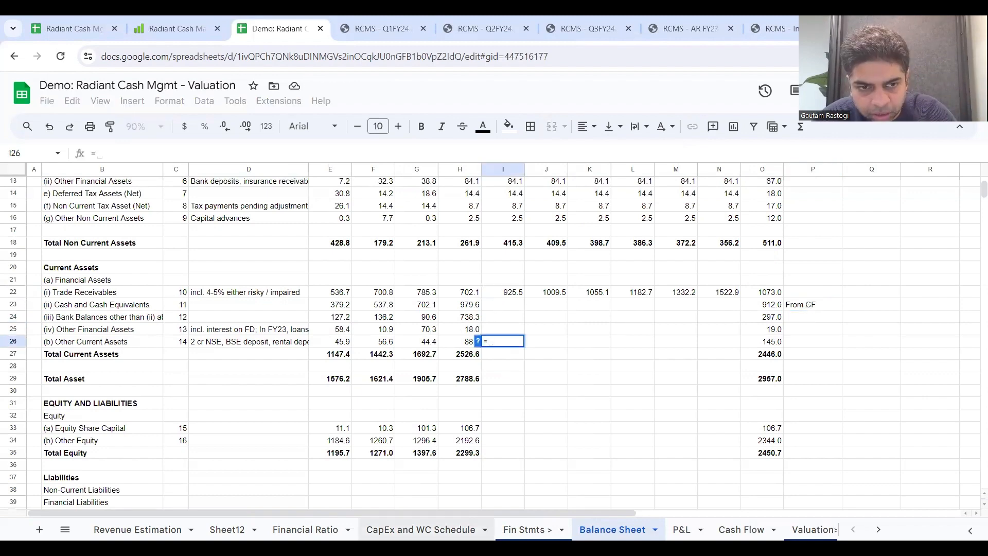
pyautogui.click(421, 530)
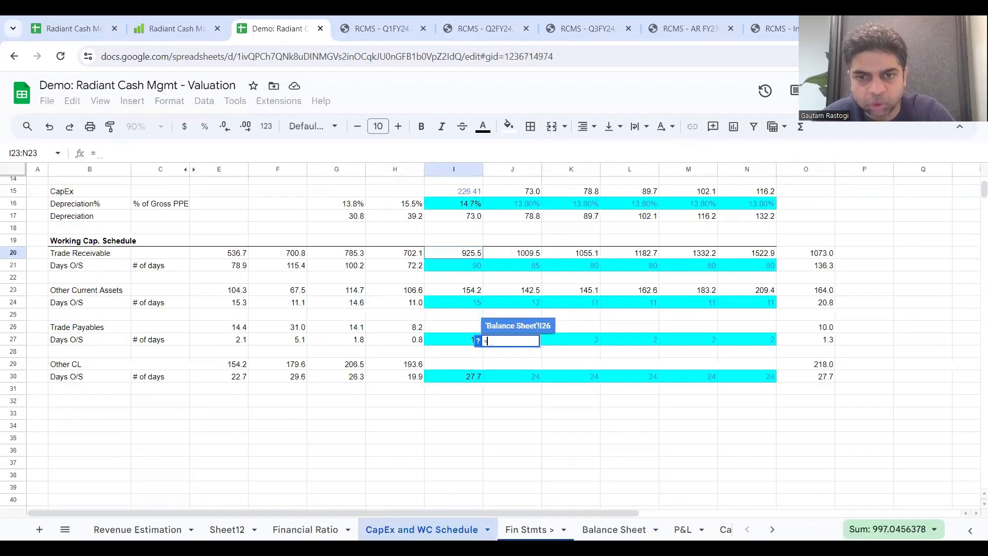
pyautogui.click(463, 289)
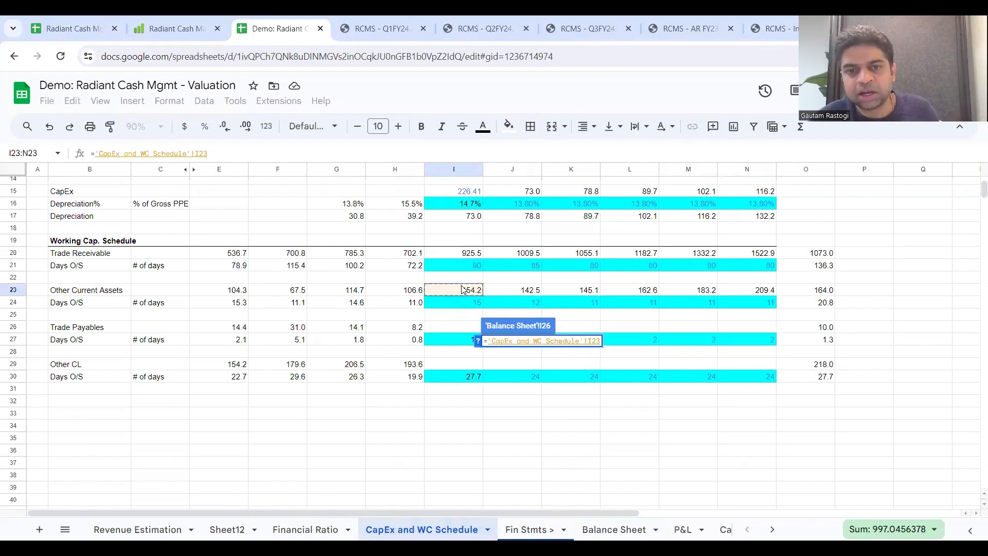
pyautogui.press('Return')
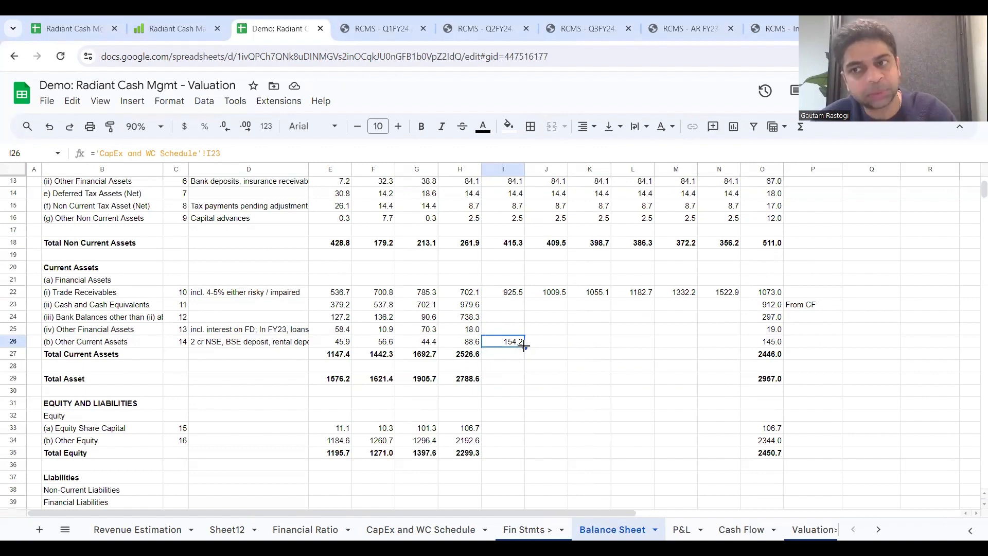
pyautogui.moveTo(524, 347); pyautogui.dragTo(737, 357)
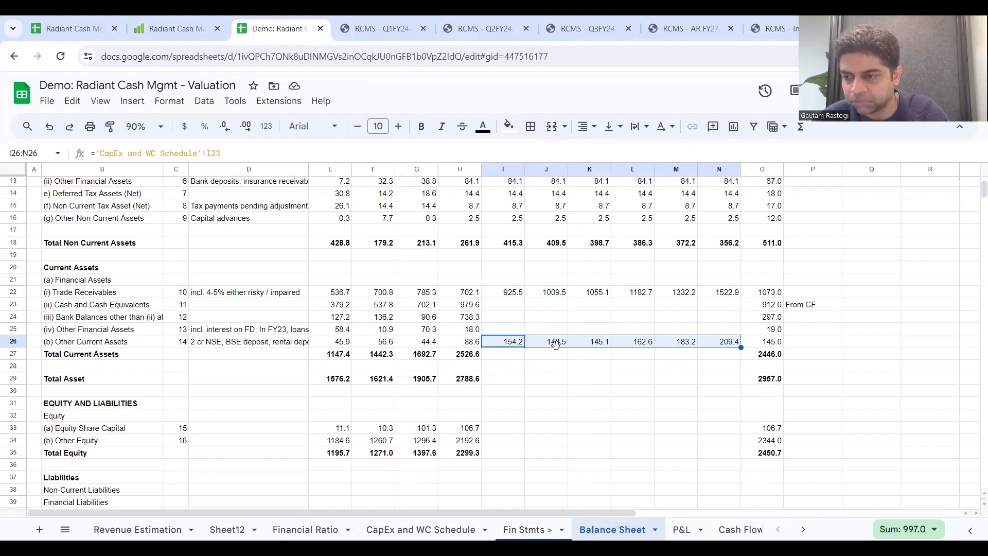
pyautogui.click(466, 355)
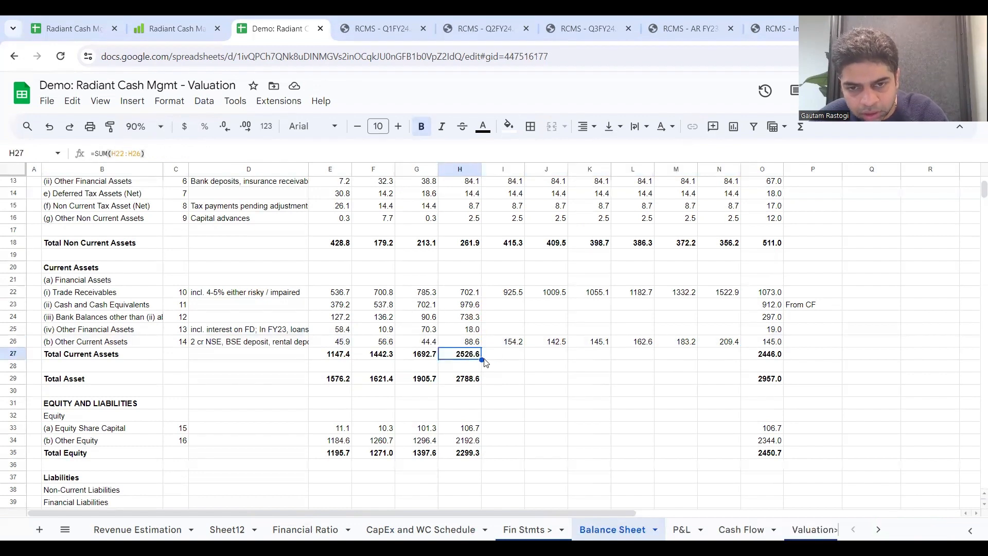
pyautogui.moveTo(482, 360); pyautogui.dragTo(723, 360)
# Step: Highlight the Cash and Cash Equivalents and Bank Balances rows, B23:P24, with a light orange fill
pyautogui.moveTo(59, 308); pyautogui.dragTo(334, 305)
pyautogui.moveTo(400, 315); pyautogui.dragTo(803, 319)
pyautogui.click(508, 126)
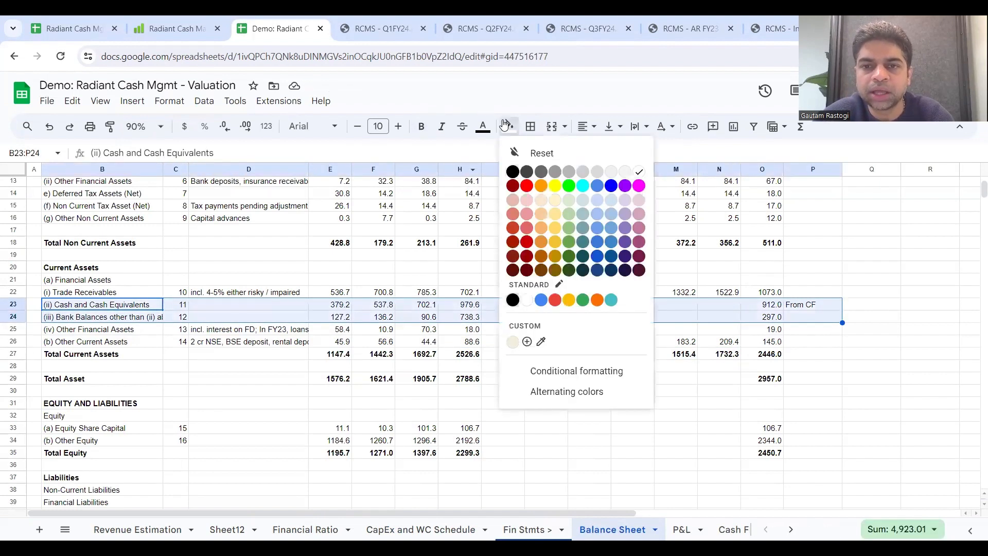
pyautogui.click(539, 201)
pyautogui.rightClick(892, 345)
pyautogui.click(809, 294)
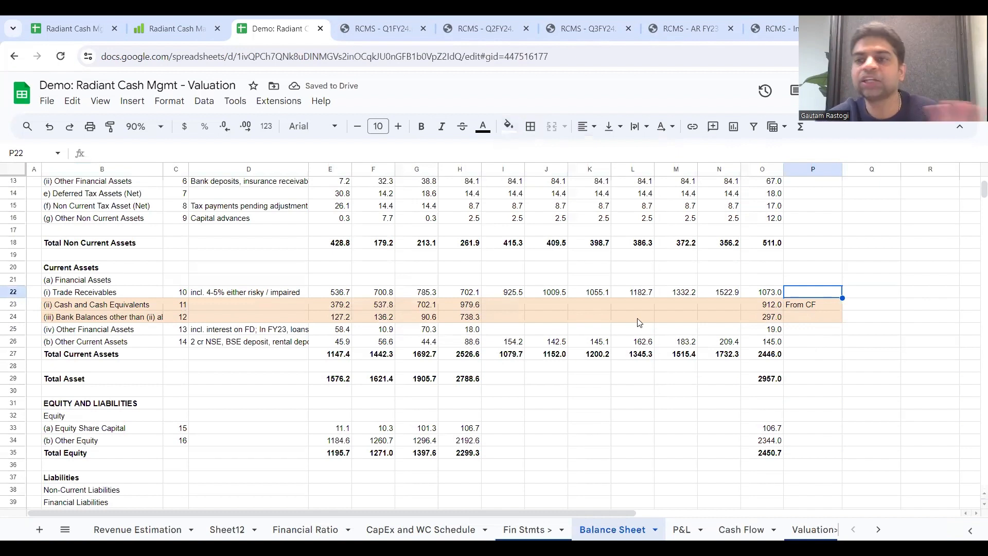
# Step: Check the 2023 Total Asset formula in H29 and extend it through 2029
pyautogui.doubleClick(471, 379)
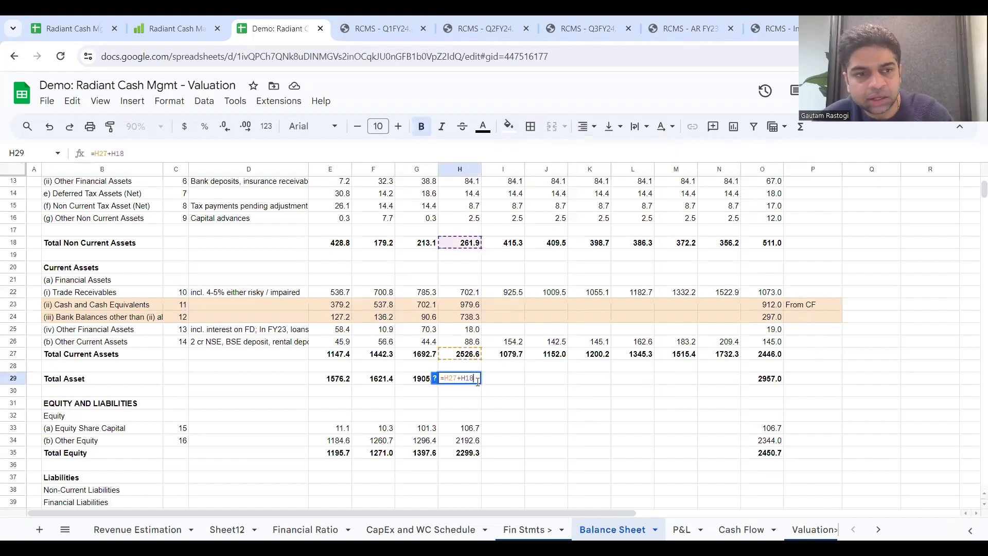
pyautogui.press('Escape')
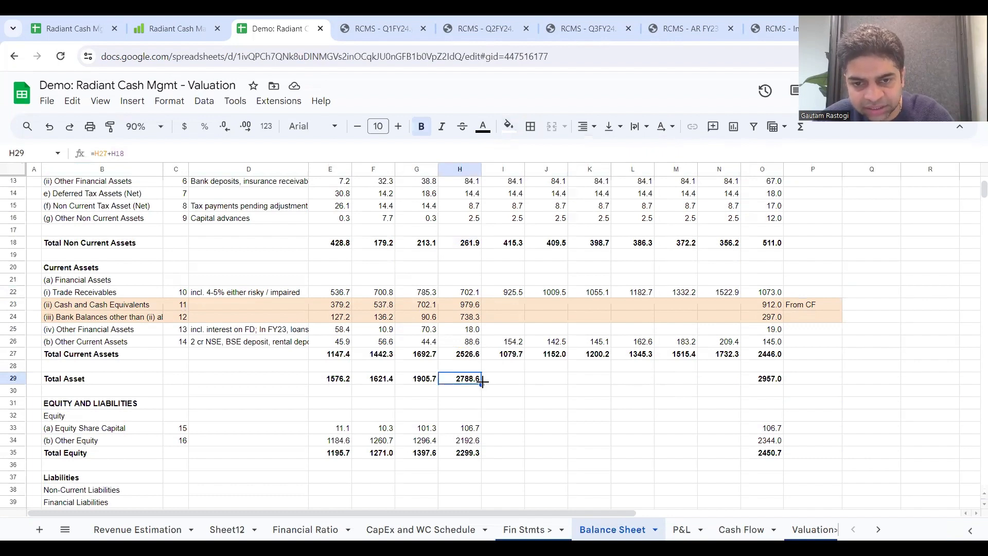
pyautogui.moveTo(482, 385); pyautogui.dragTo(735, 386)
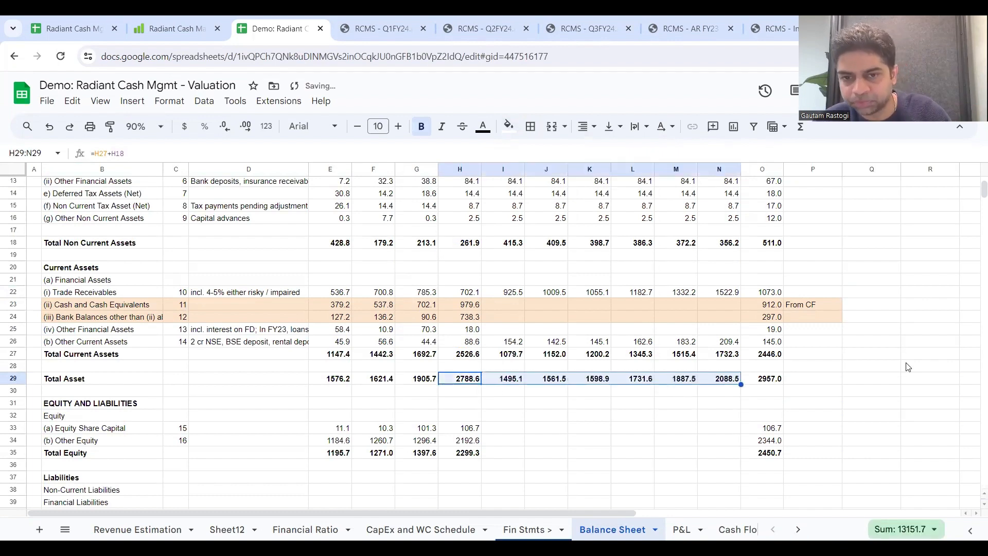
# Step: Calculate 2024 Total Equity in I35 as =H35+'P&L'!I25, adding PAT to the prior year's equity, and extend the formula through 2029
pyautogui.scroll(-5, 908, 367)
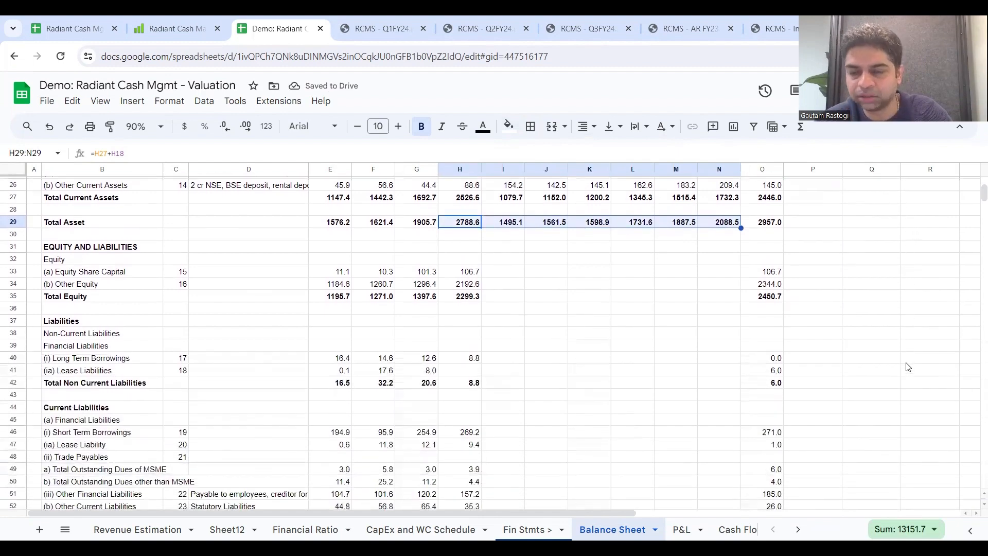
pyautogui.scroll(-1, 908, 367)
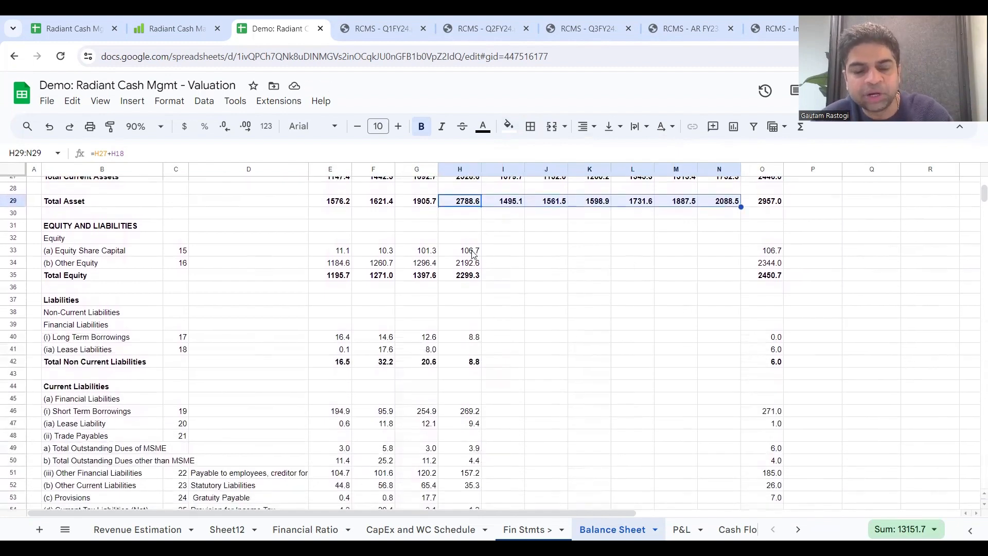
pyautogui.click(498, 275)
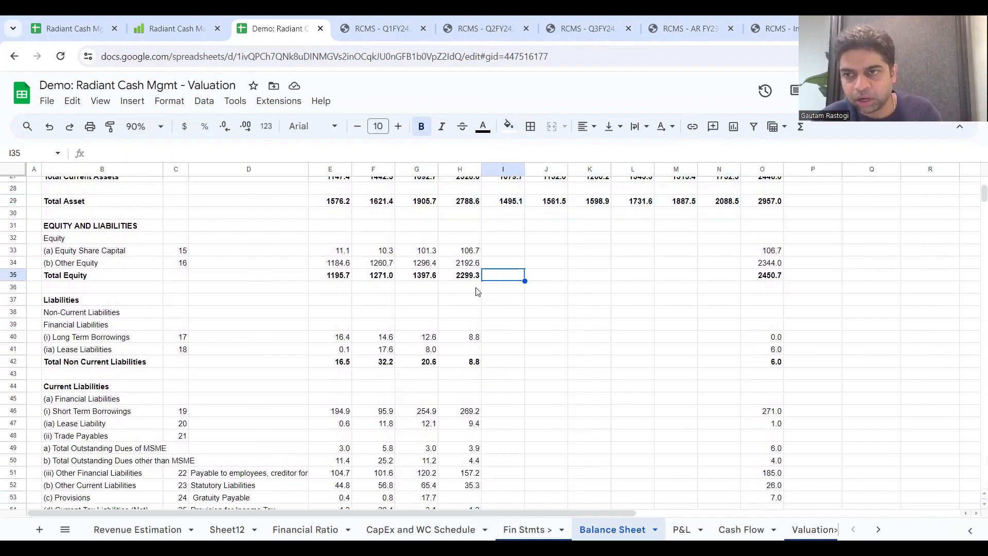
pyautogui.write('=')
pyautogui.click(467, 276)
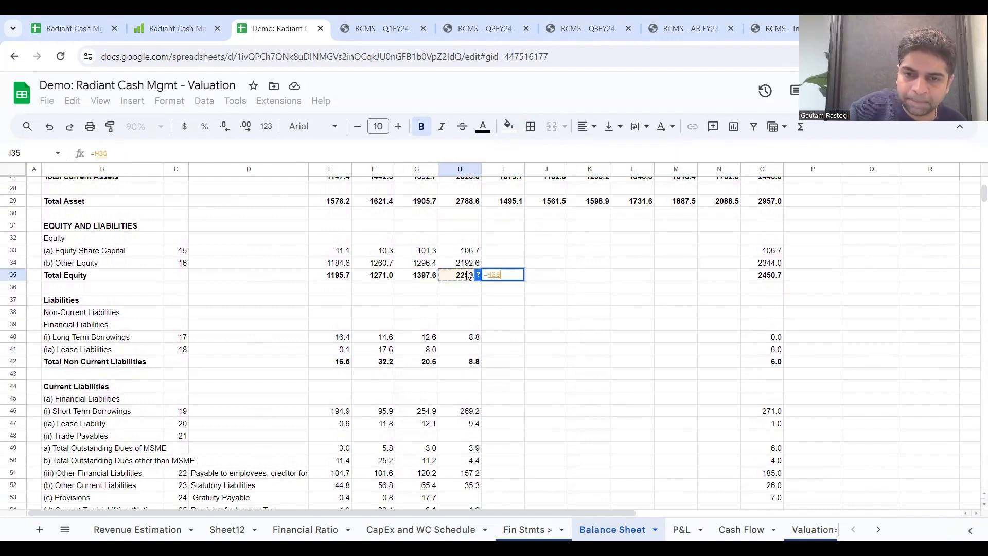
pyautogui.write('+')
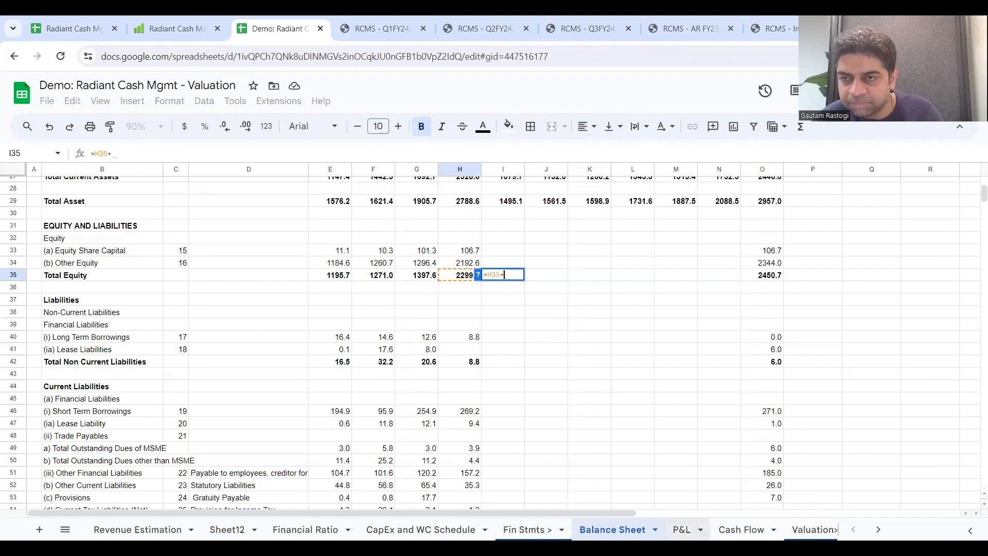
pyautogui.click(682, 530)
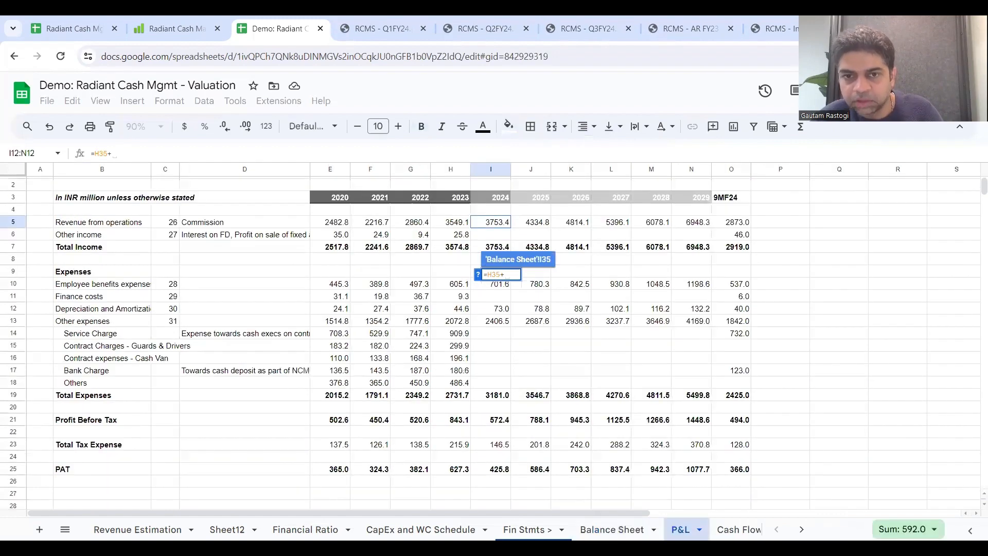
pyautogui.click(493, 470)
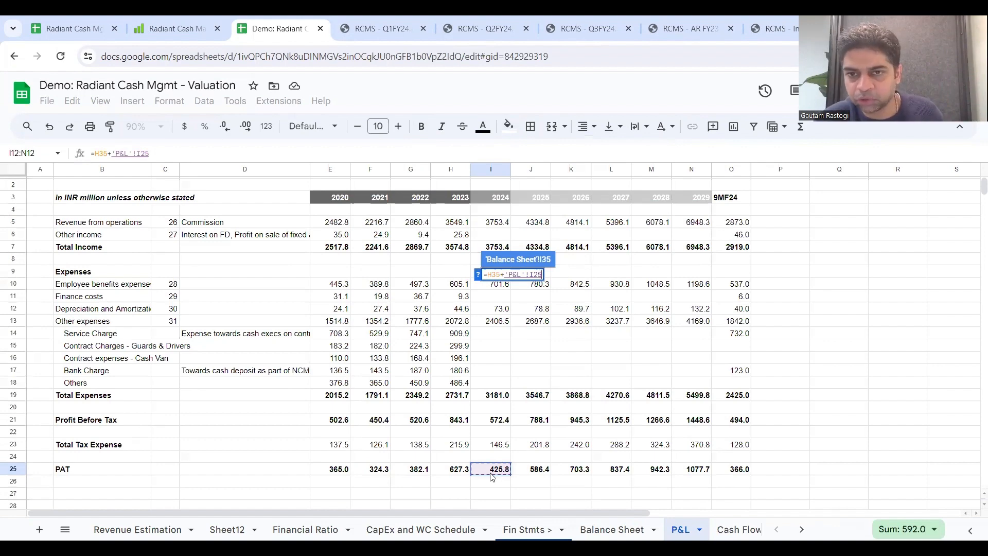
pyautogui.press('Return')
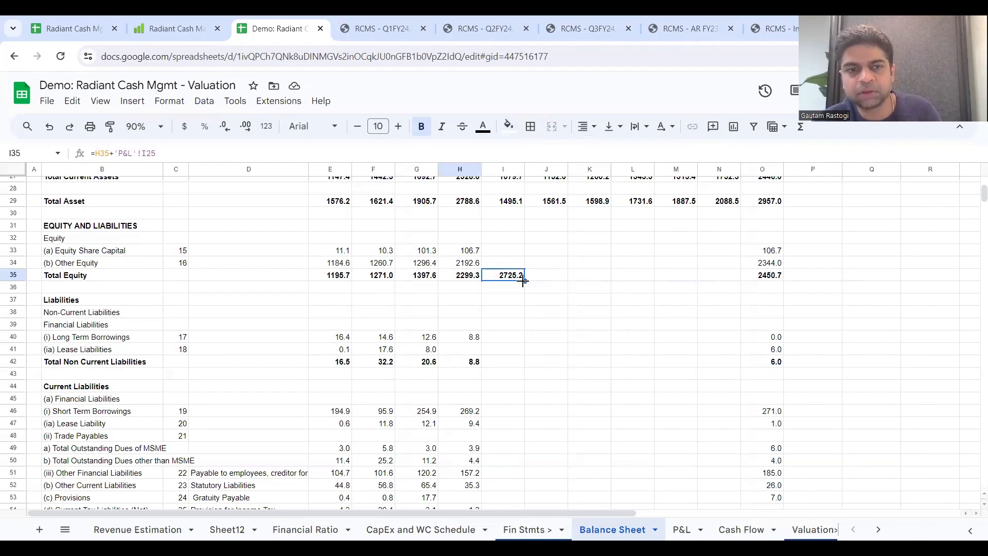
pyautogui.moveTo(522, 280); pyautogui.dragTo(718, 278)
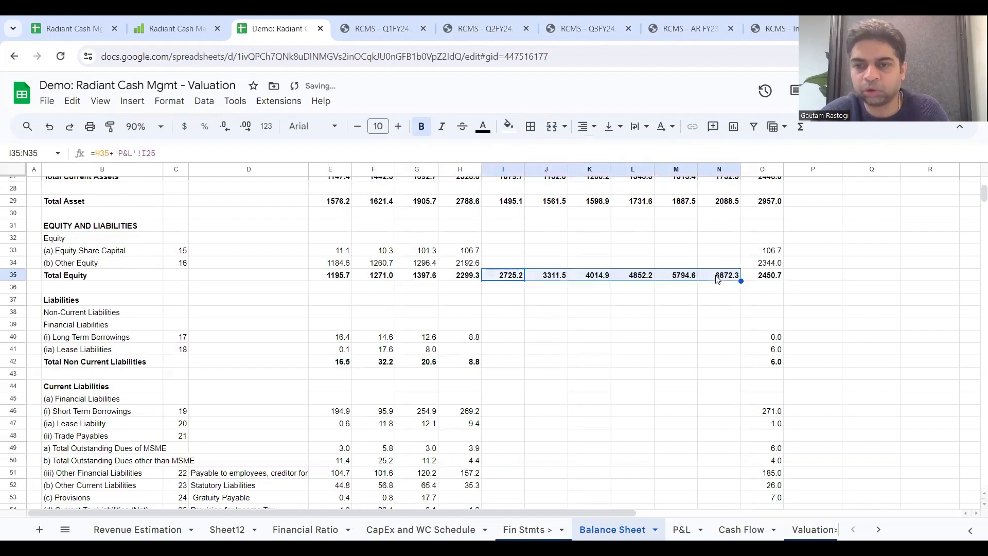
# Step: Add the note "Model Dividends" in P35 beside the Total Equity row
pyautogui.click(831, 279)
pyautogui.write('Mod')
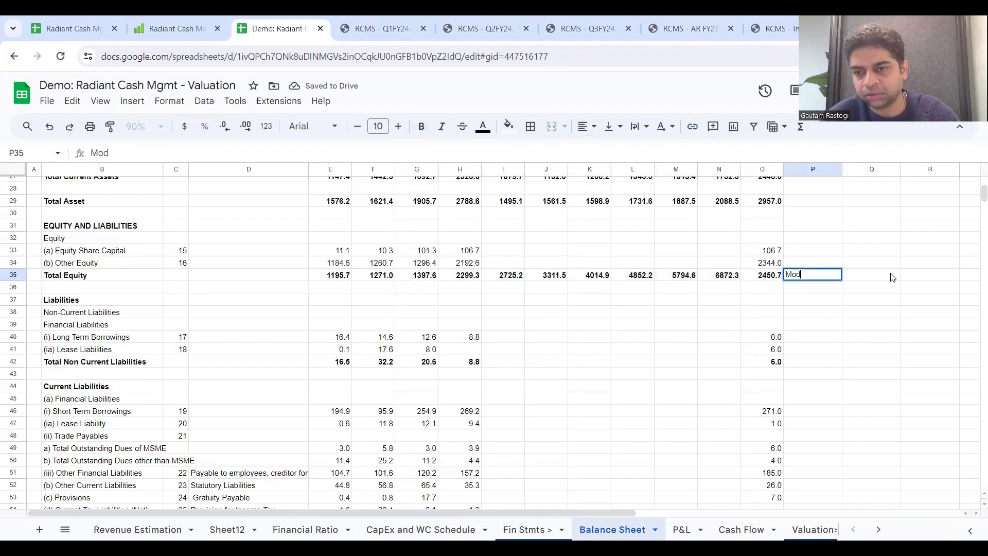
pyautogui.write('el Dividends')
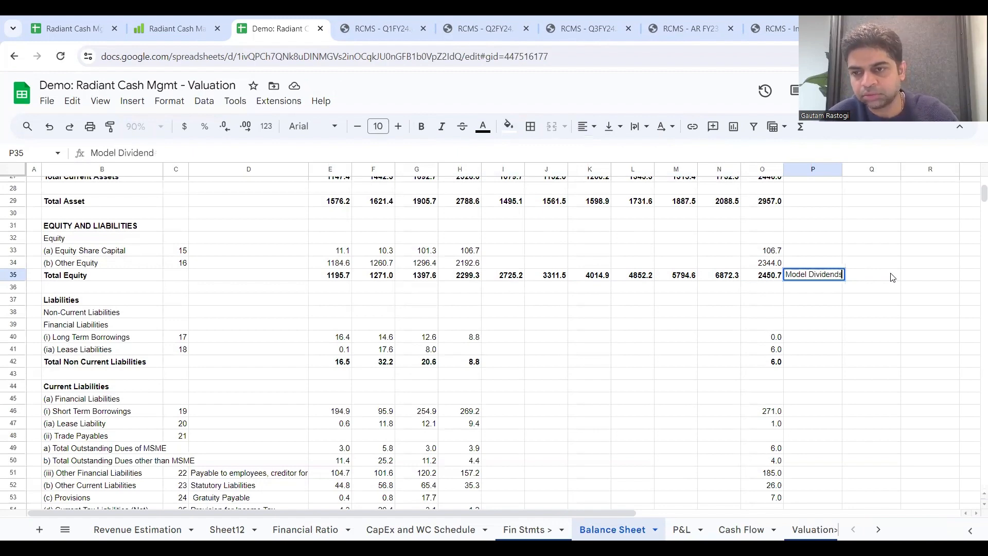
pyautogui.press('Return')
# Step: Highlight the Total Equity row, B35:P35, with the same light orange fill as the cash rows
pyautogui.moveTo(826, 275); pyautogui.dragTo(317, 280)
pyautogui.scroll(4, 318, 281)
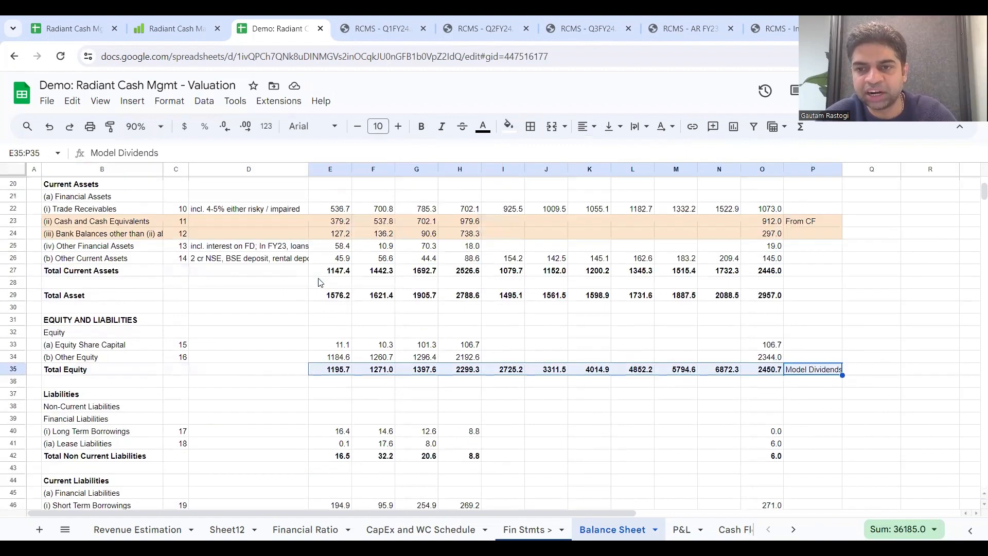
pyautogui.scroll(-2, 318, 281)
pyautogui.hotkey('shift', 'Left')
pyautogui.hotkey('shift', 'Left')
pyautogui.hotkey('shift', 'Left')
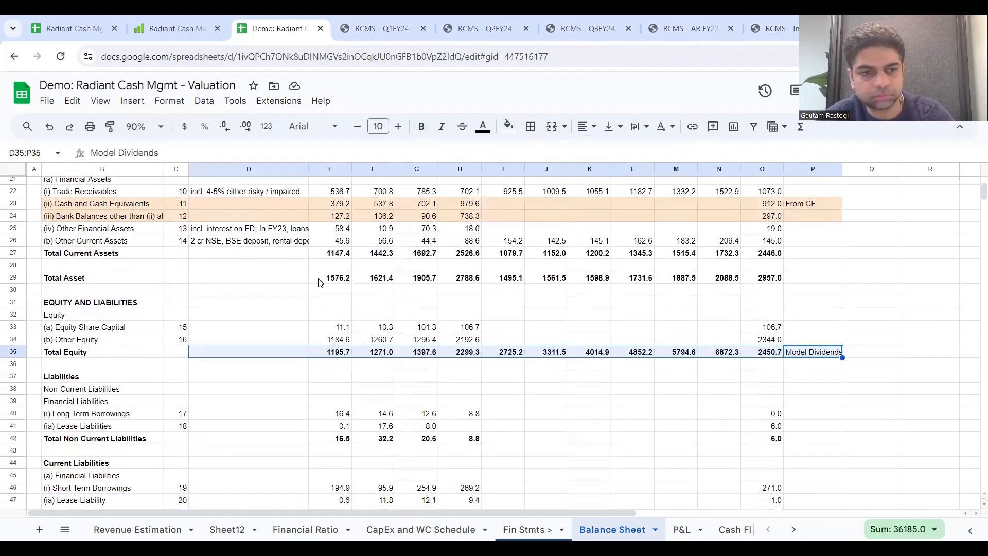
pyautogui.click(508, 126)
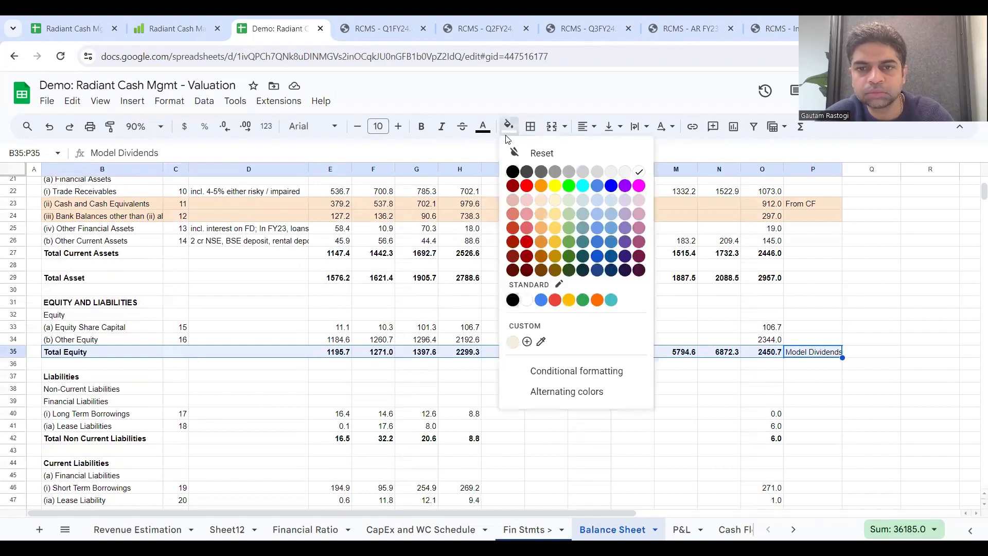
pyautogui.click(584, 328)
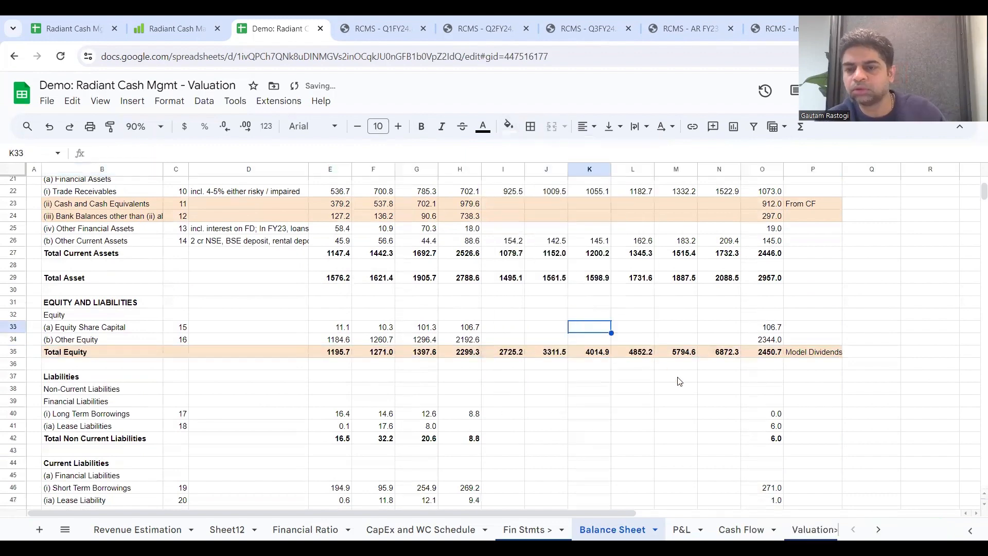
# Step: Hold Long Term Borrowings flat from I40 as =H40 through 2029, and extend the Total Non Current Liabilities sum in H42 through 2029
pyautogui.scroll(-3, 702, 403)
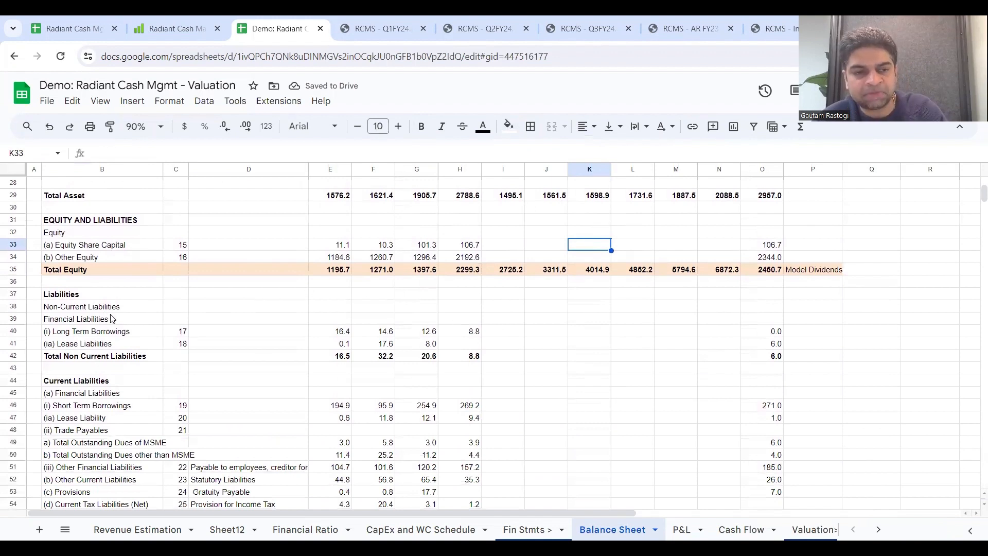
pyautogui.click(450, 384)
pyautogui.click(480, 332)
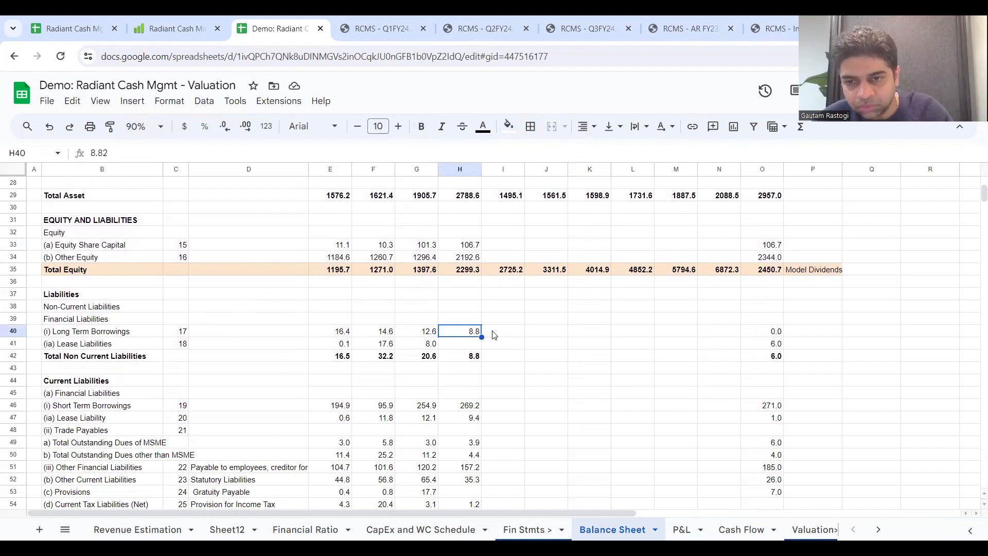
pyautogui.click(493, 334)
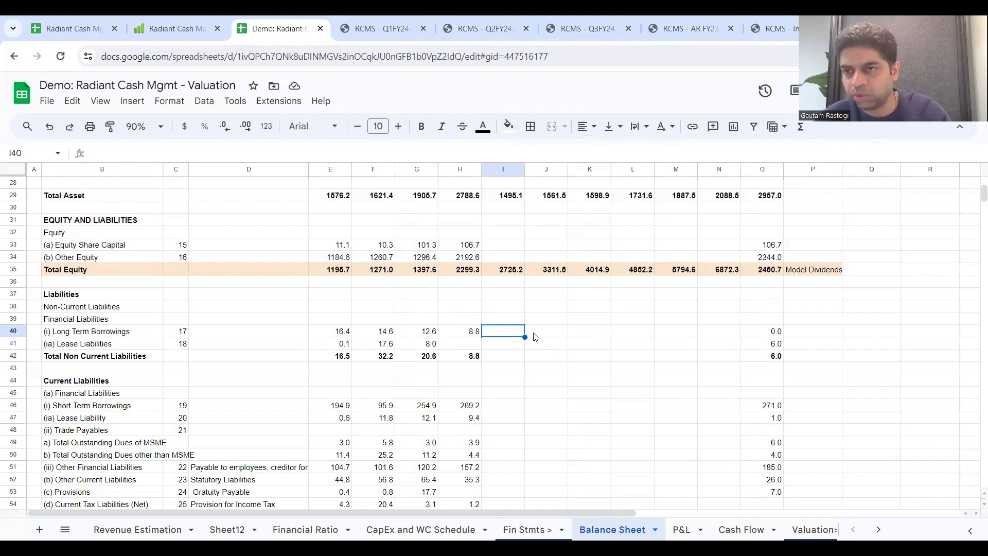
pyautogui.write('=')
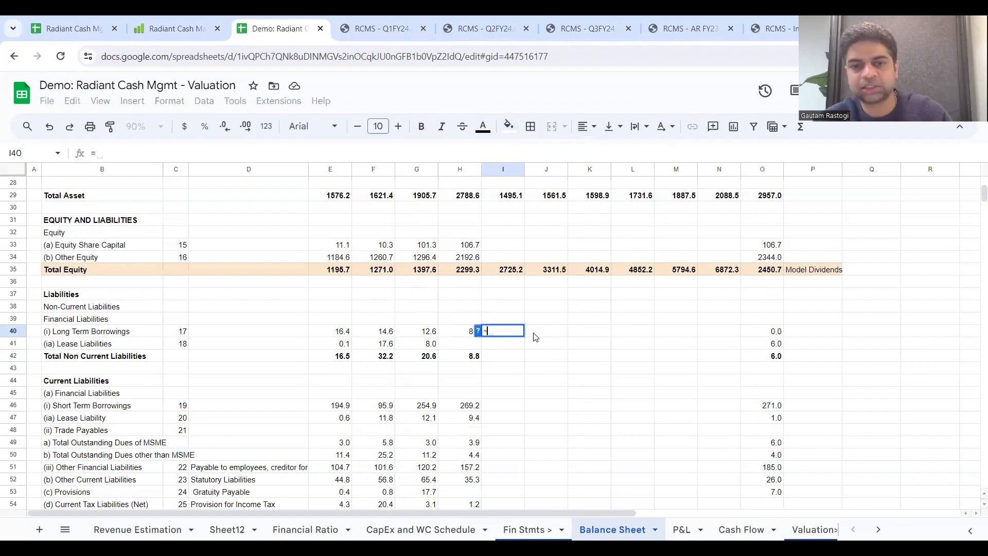
pyautogui.click(449, 335)
pyautogui.press('Return')
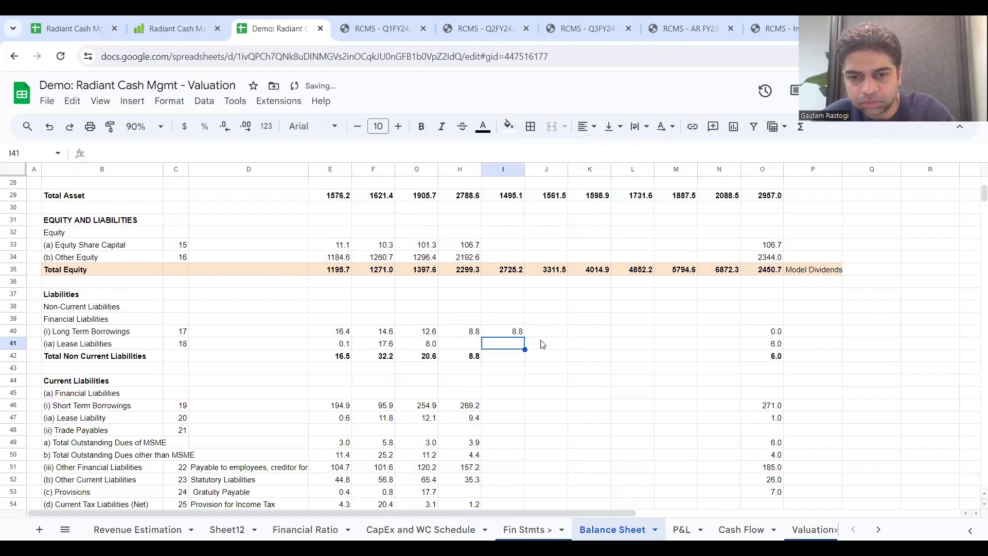
pyautogui.click(518, 335)
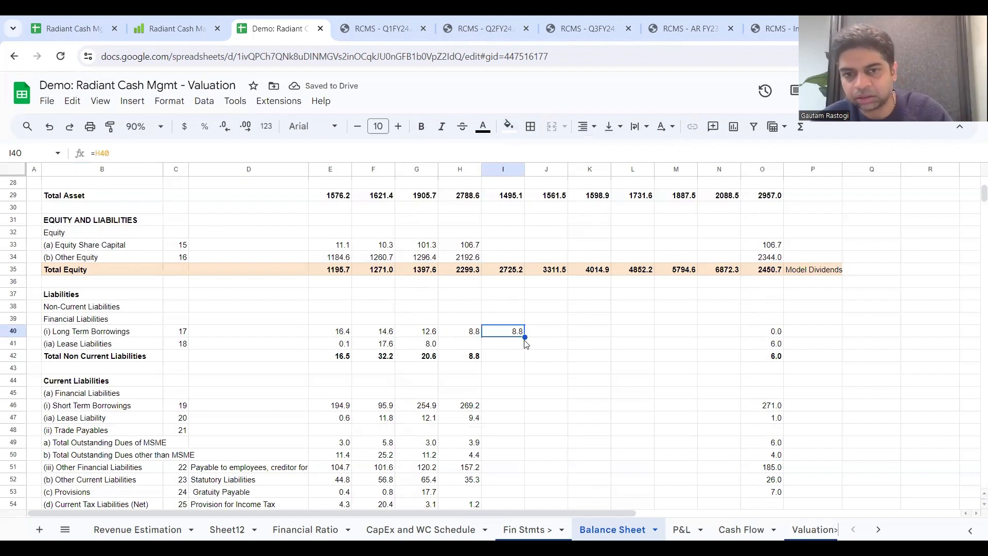
pyautogui.moveTo(524, 337); pyautogui.dragTo(727, 338)
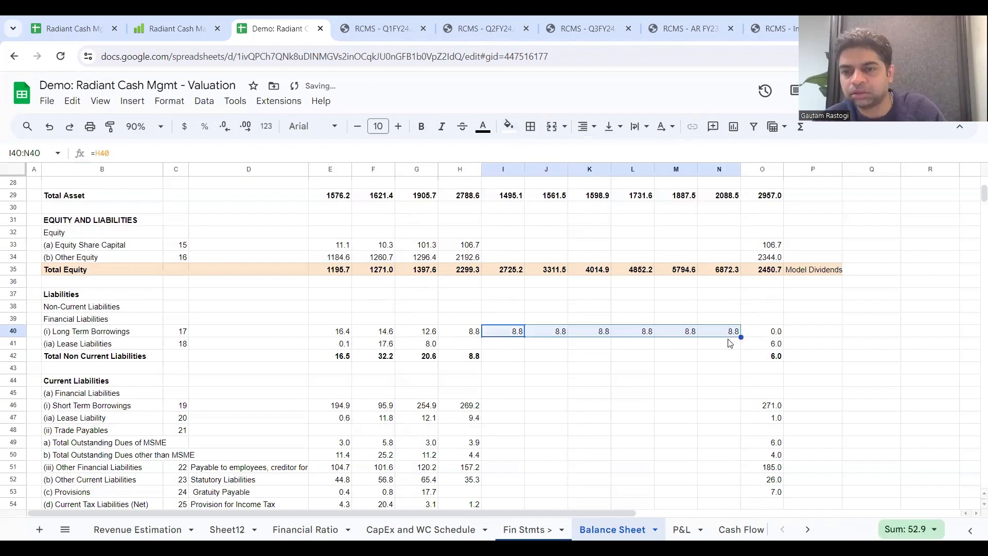
pyautogui.click(473, 357)
pyautogui.moveTo(479, 360); pyautogui.dragTo(732, 377)
# Step: Set 2024 Short Term Borrowings in I46 equal to the prior year with =H46
pyautogui.scroll(-2, 591, 382)
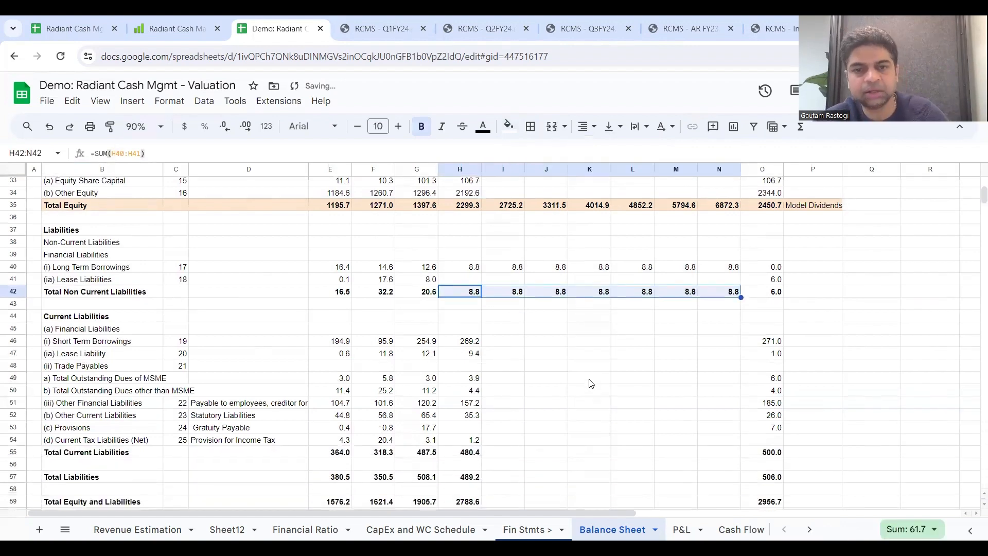
pyautogui.scroll(-2, 590, 383)
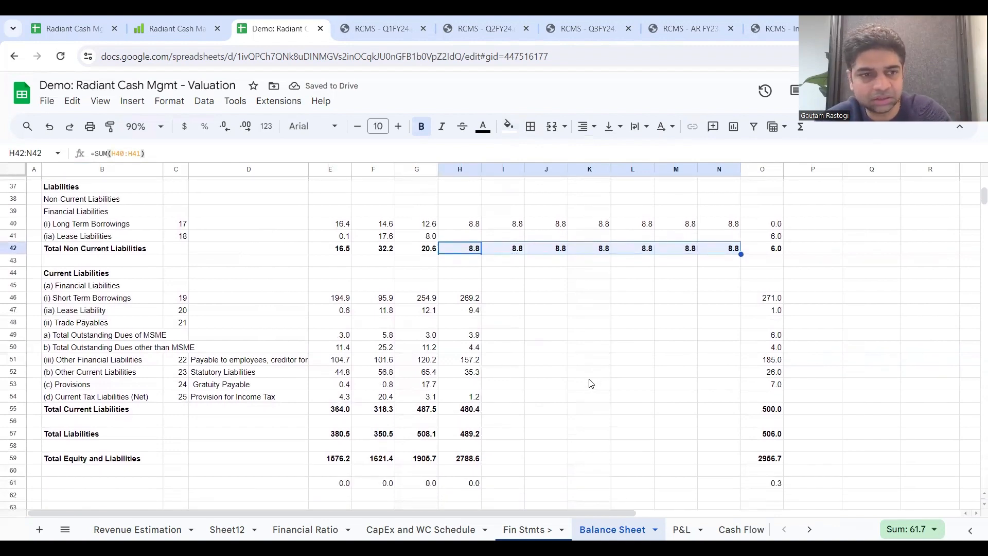
pyautogui.rightClick(591, 383)
pyautogui.click(443, 300)
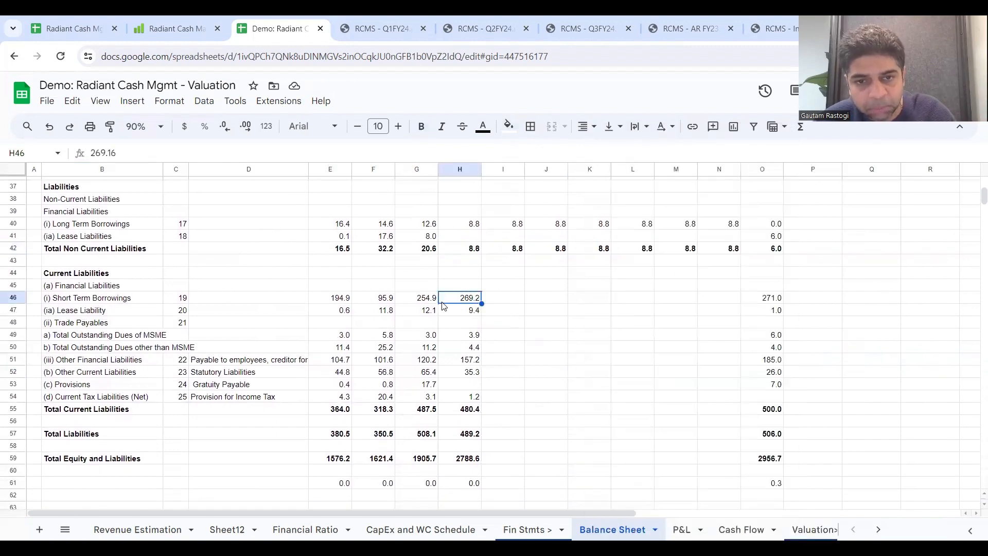
pyautogui.click(503, 303)
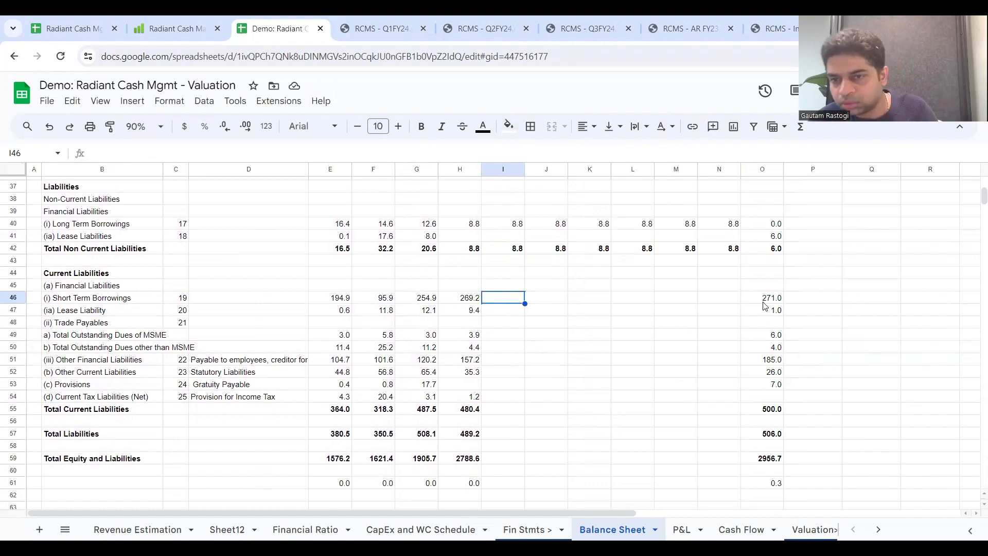
pyautogui.write('=')
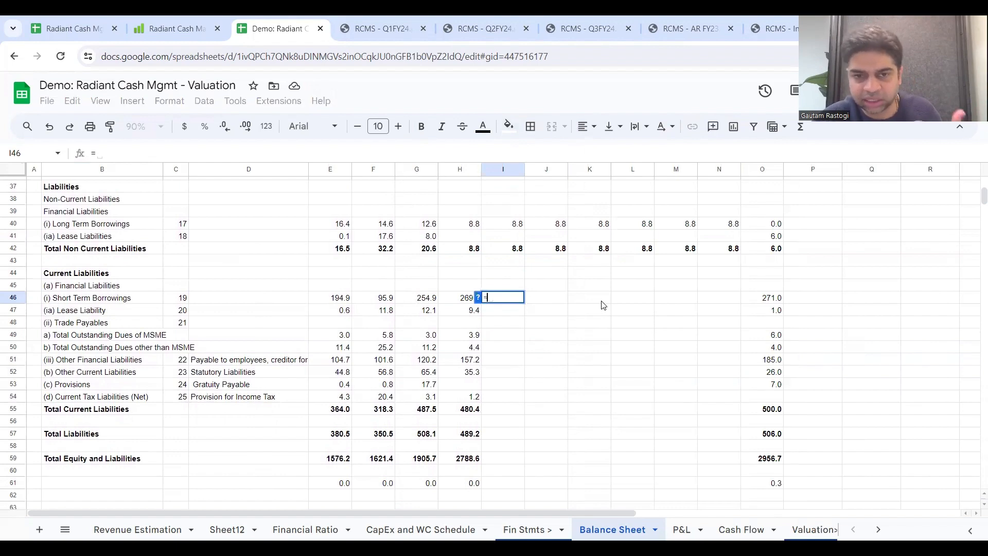
pyautogui.click(463, 301)
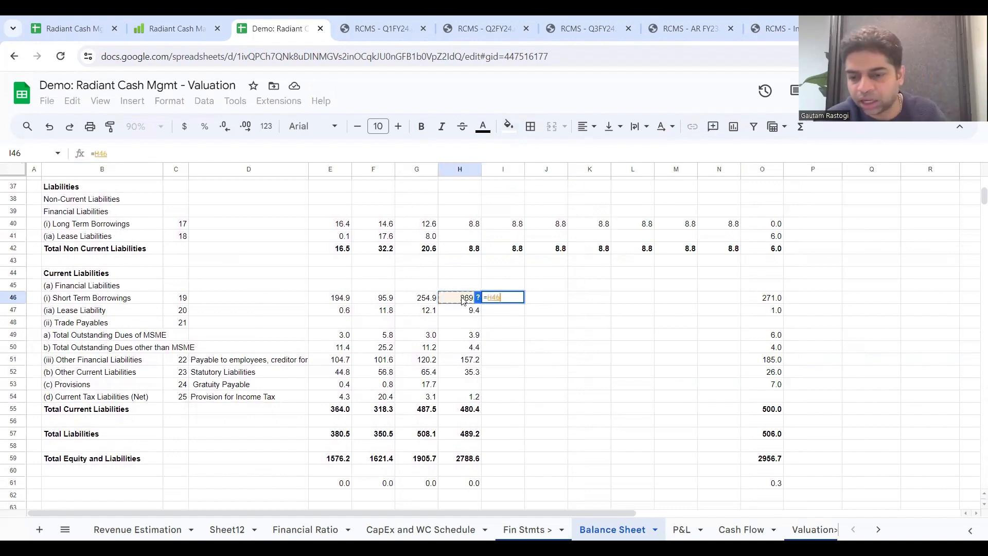
pyautogui.press('Return')
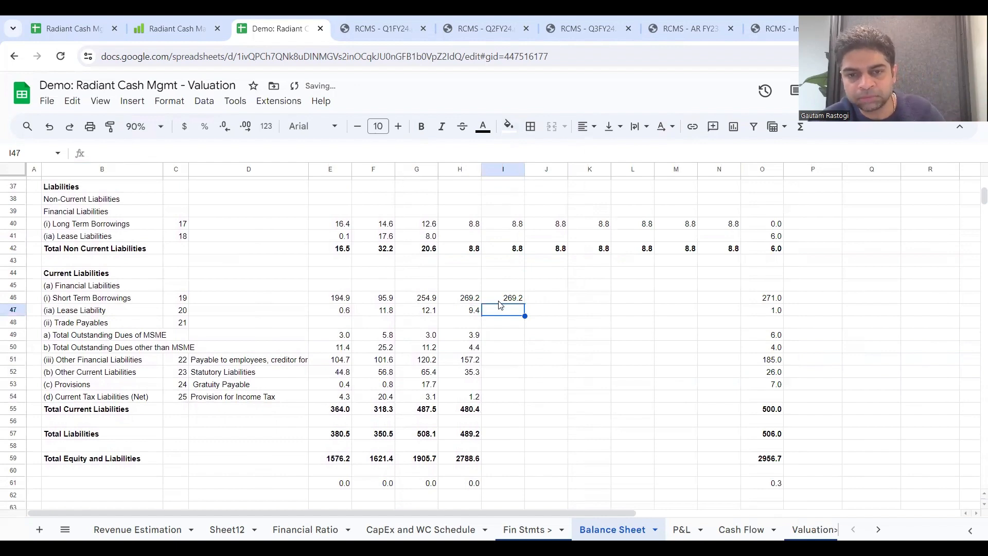
# Step: Set 2024 current Lease Liability in I47 to =H47, then extend it and the Short Term Borrowings formula through 2029
pyautogui.write('=')
pyautogui.click(469, 312)
pyautogui.press('Return')
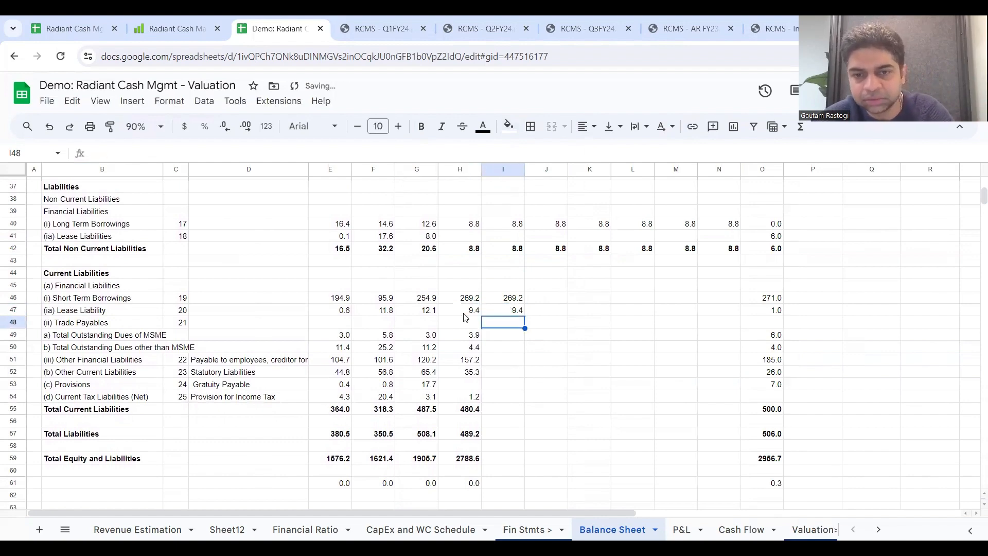
pyautogui.click(511, 299)
pyautogui.moveTo(511, 298); pyautogui.dragTo(735, 316)
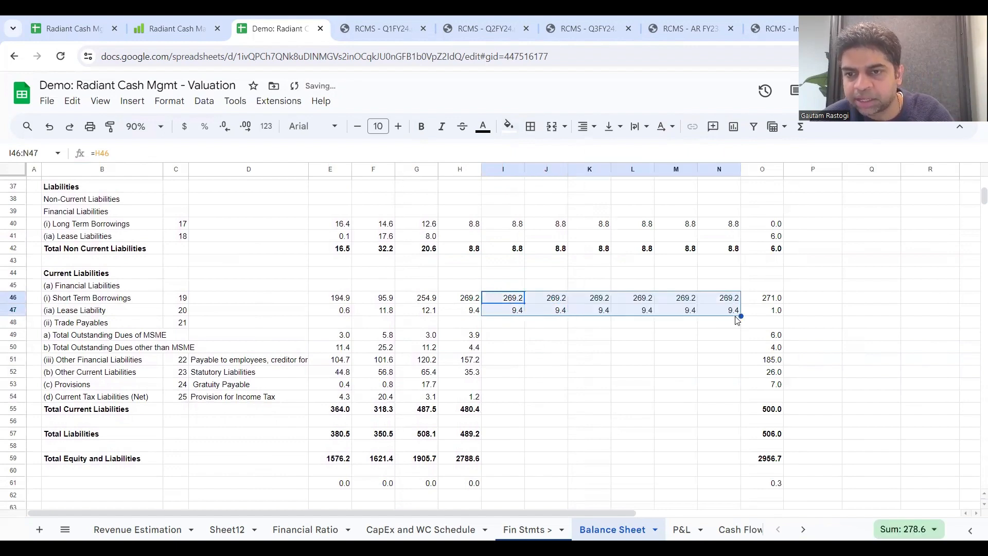
# Step: Add the notes "Same" in P46 and "same" in P47 beside Short Term Borrowings and Lease Liability
pyautogui.click(830, 293)
pyautogui.write('Same')
pyautogui.press('Return')
pyautogui.write('same')
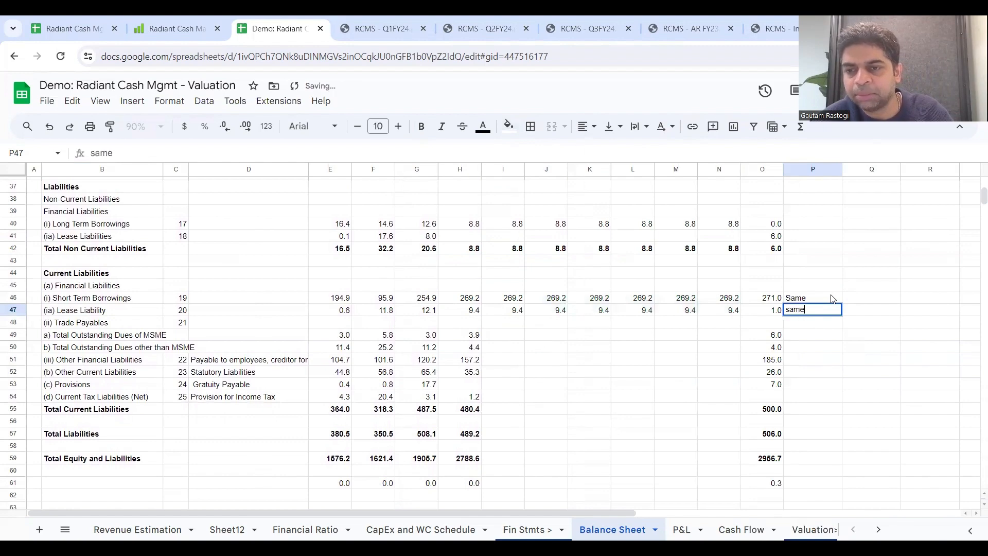
pyautogui.press('Return')
# Step: Copy the "Same" note from P46 to P40 beside Long Term Borrowings, leaving P41 empty
pyautogui.click(823, 299)
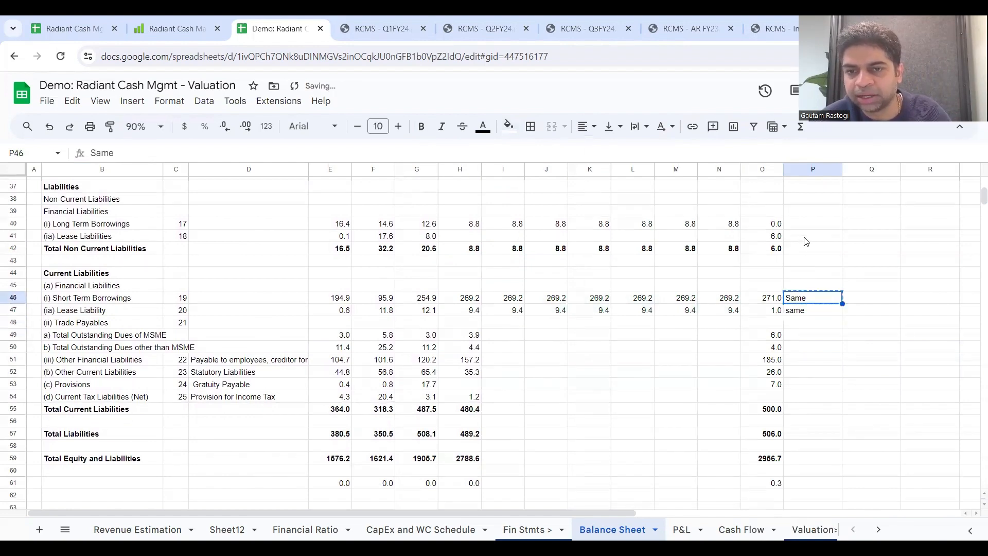
pyautogui.click(805, 238)
pyautogui.write('Same')
pyautogui.press('Delete')
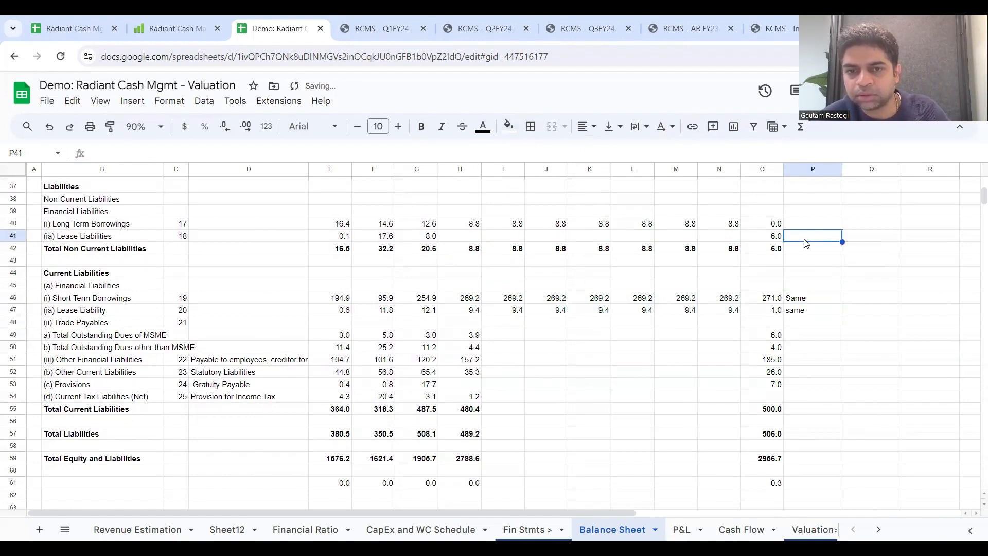
pyautogui.click(811, 229)
pyautogui.write('Same')
# Step: Review Balance Sheet current liability rows 48 to 54, then the receivable, other current asset, payable and Other CL lines on CapEx and WC Schedule
pyautogui.click(620, 340)
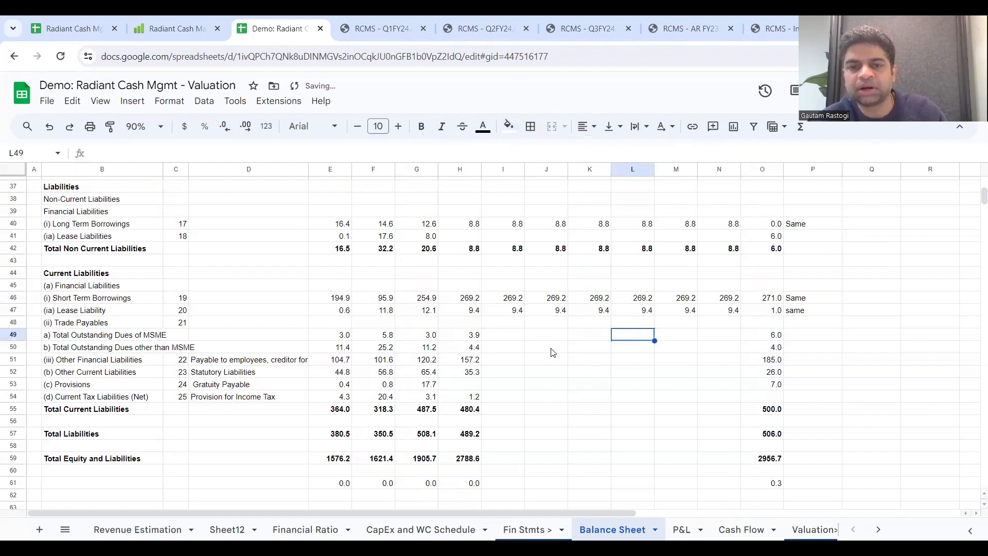
pyautogui.click(487, 349)
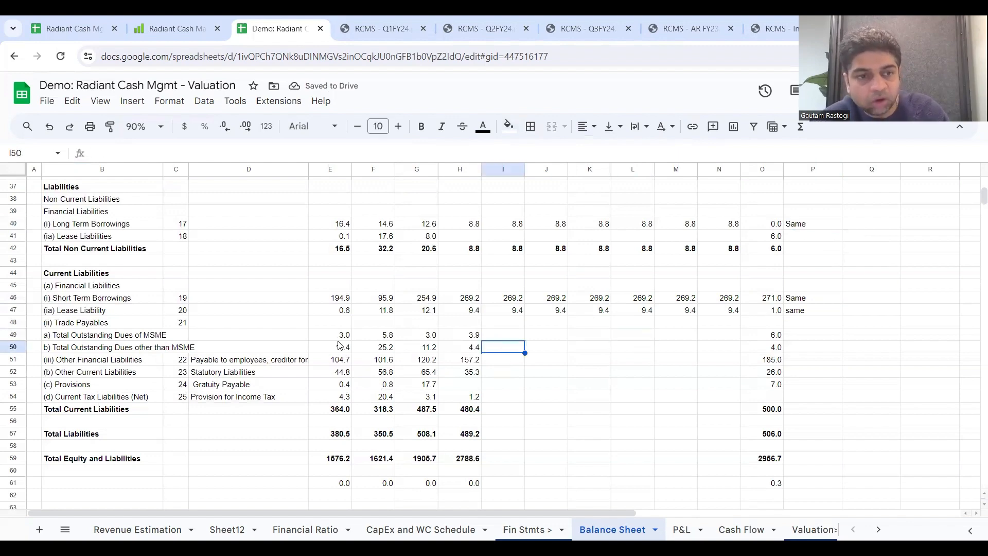
pyautogui.click(15, 322)
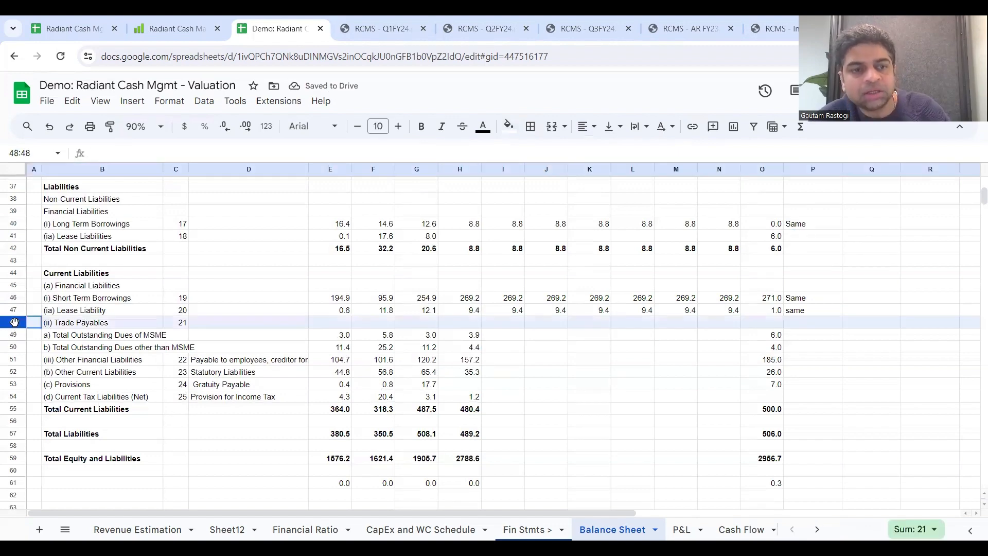
pyautogui.moveTo(14, 322); pyautogui.dragTo(28, 401)
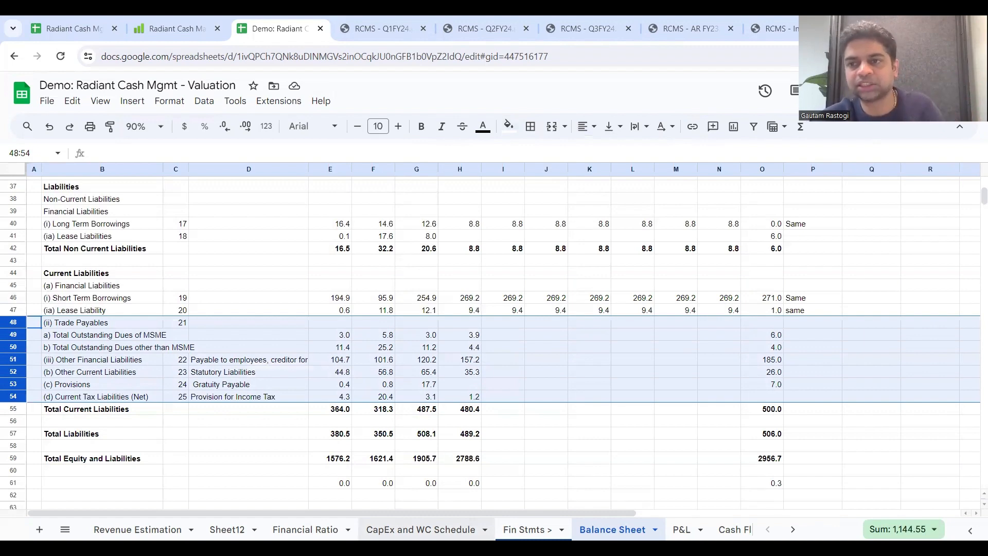
pyautogui.click(484, 530)
pyautogui.click(151, 282)
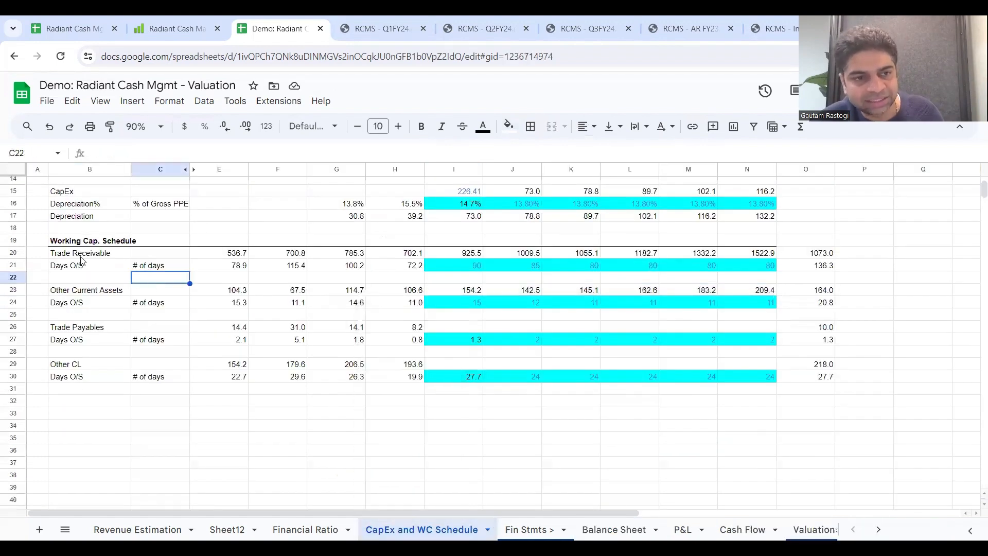
pyautogui.click(80, 255)
pyautogui.moveTo(123, 291); pyautogui.dragTo(772, 303)
pyautogui.moveTo(72, 332); pyautogui.dragTo(794, 375)
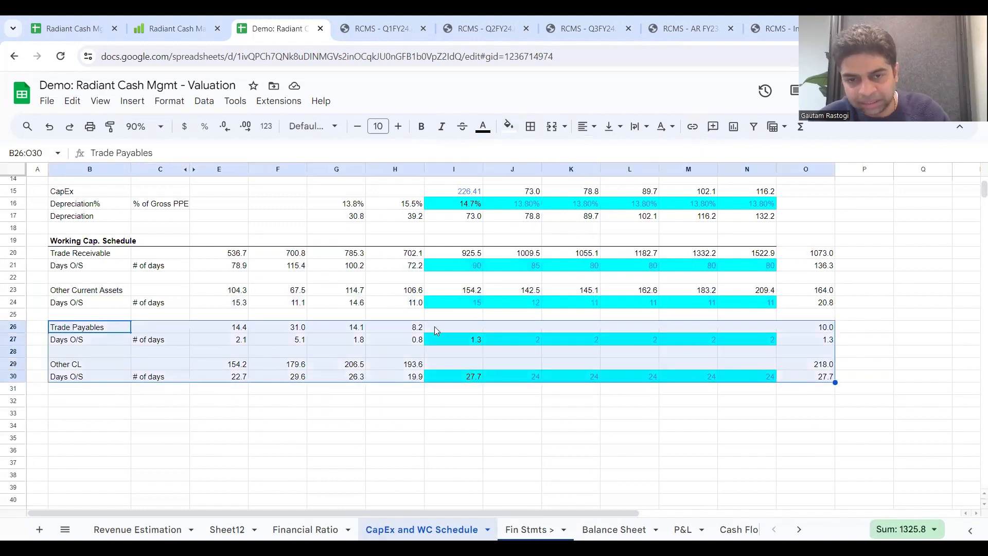
# Step: Copy the 2024 Other Current Assets formula from I23 to Trade Payables cell I26 on CapEx and WC Schedule
pyautogui.click(434, 326)
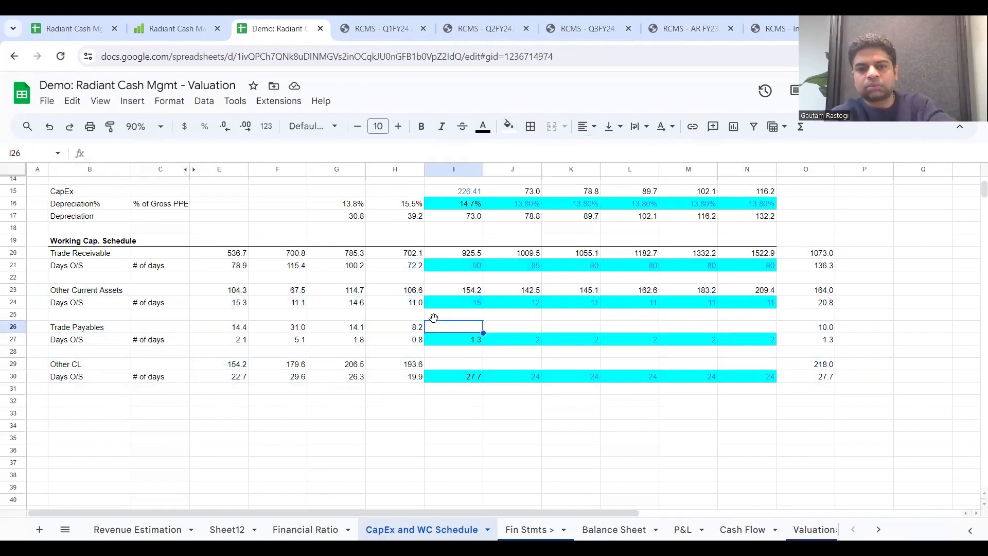
pyautogui.click(477, 343)
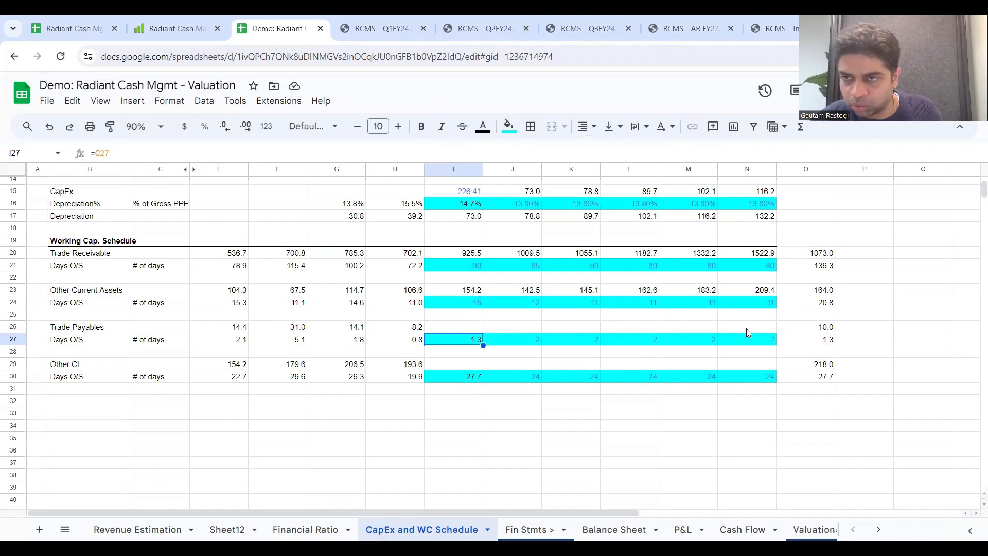
pyautogui.click(435, 331)
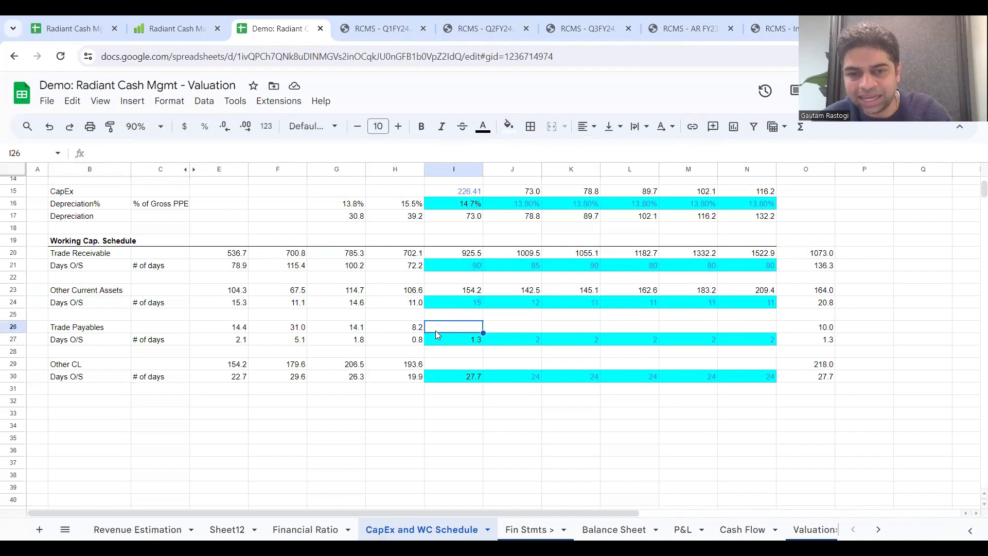
pyautogui.click(468, 289)
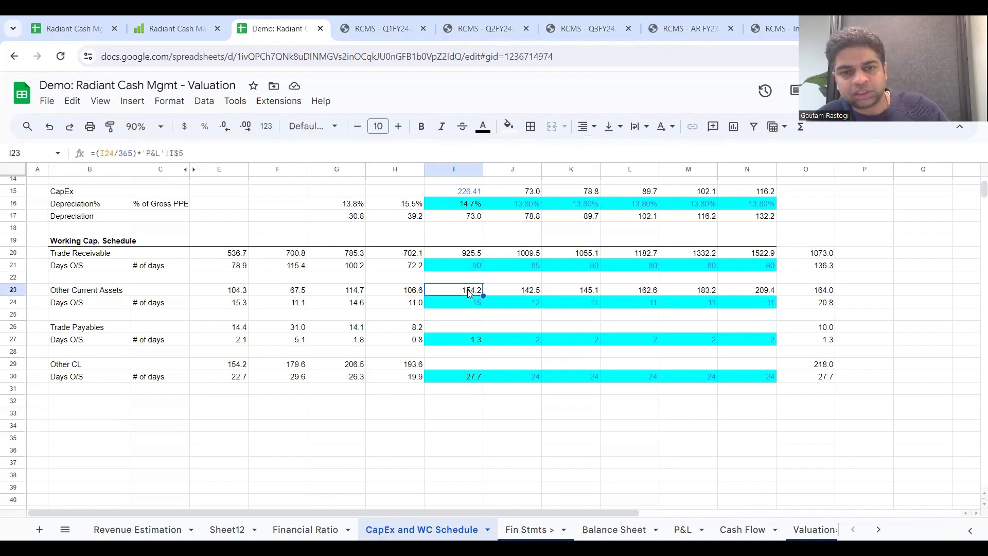
pyautogui.hotkey('ctrl', 'c')
pyautogui.click(472, 326)
pyautogui.hotkey('ctrl', 'v')
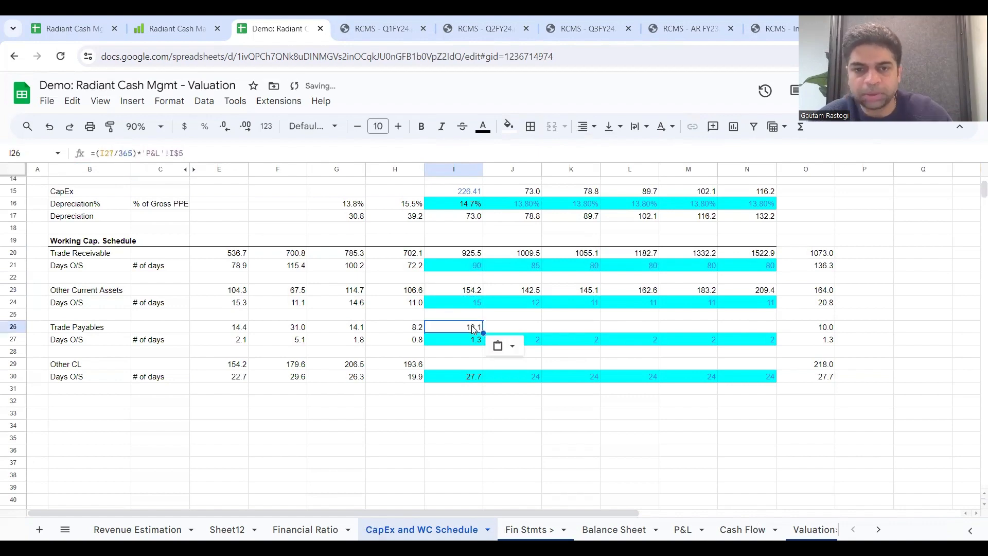
# Step: Check the references of the 2024 Trade Payables formula in I26, then extend it through 2029 in N26
pyautogui.doubleClick(474, 330)
pyautogui.press('Escape')
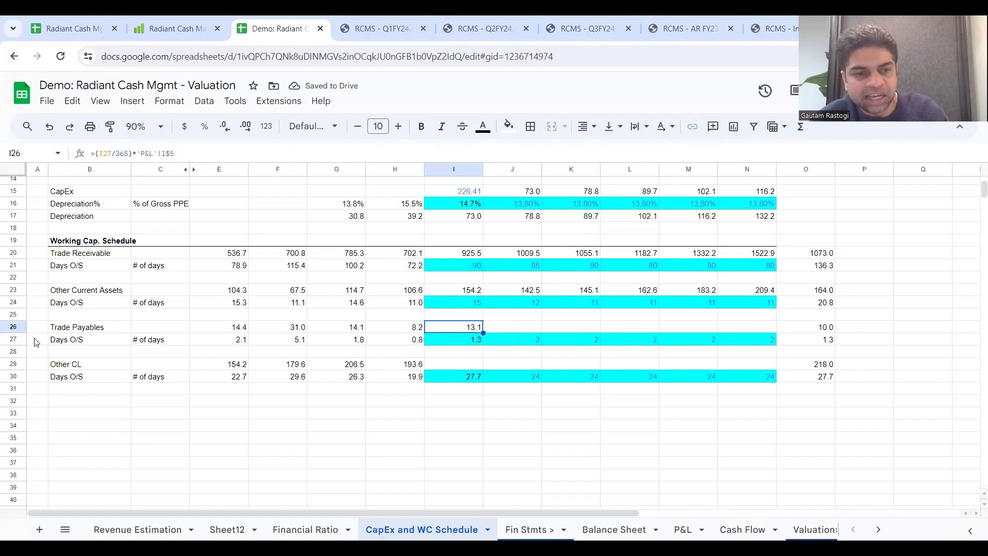
pyautogui.click(18, 338)
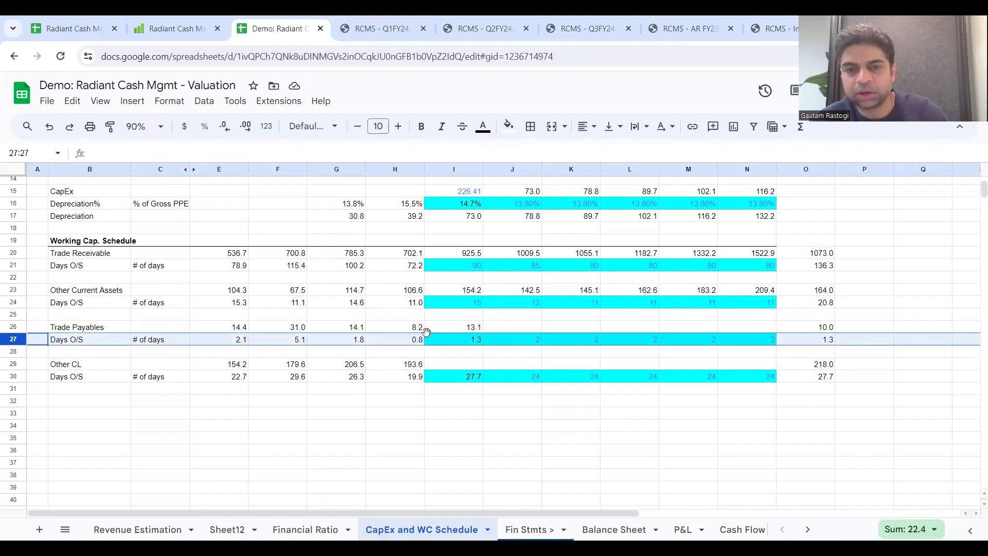
pyautogui.doubleClick(458, 327)
pyautogui.press('Escape')
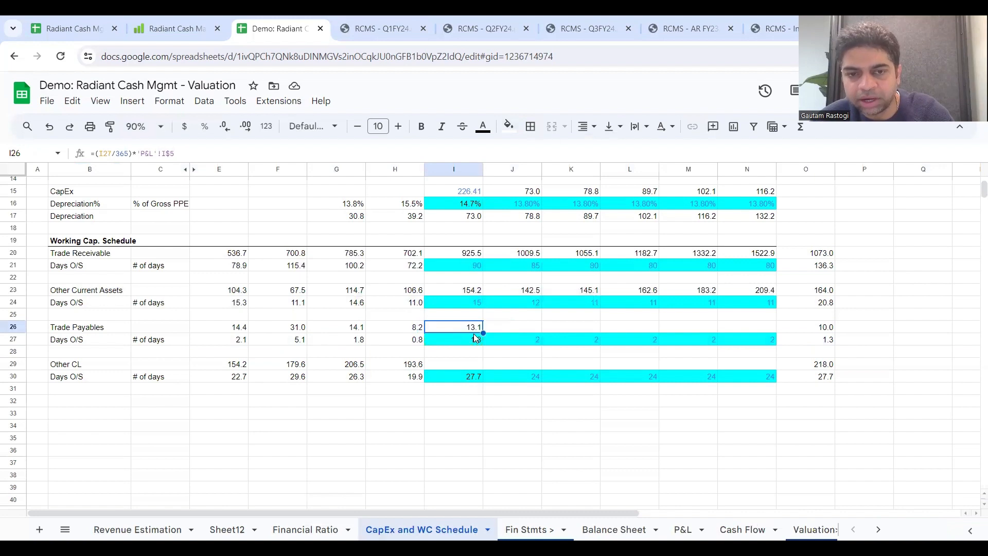
pyautogui.doubleClick(469, 330)
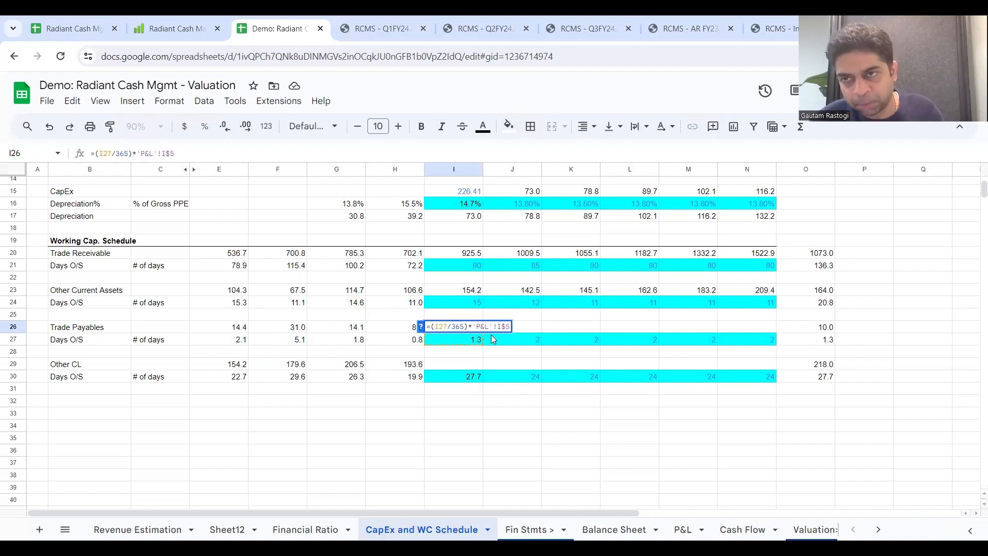
pyautogui.press('Escape')
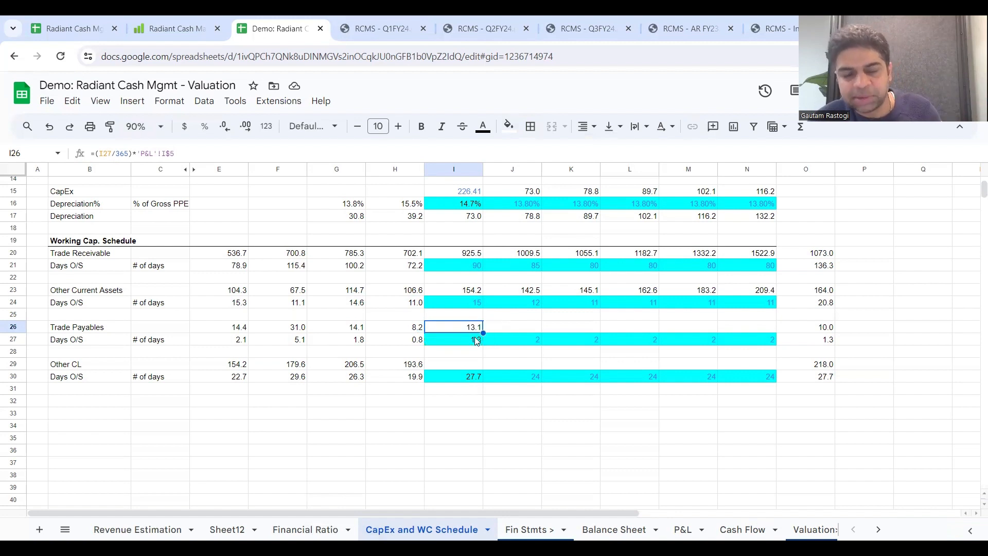
pyautogui.moveTo(484, 333); pyautogui.dragTo(767, 333)
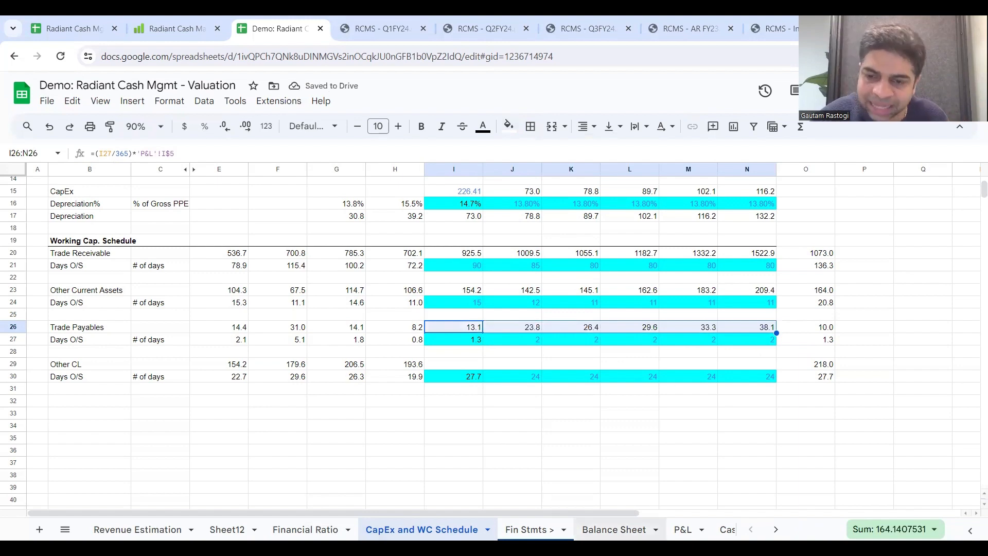
# Step: Link Balance Sheet Trade Payables I48 to ='CapEx and WC Schedule'!I26 and extend the link through 2029 in N48
pyautogui.click(614, 530)
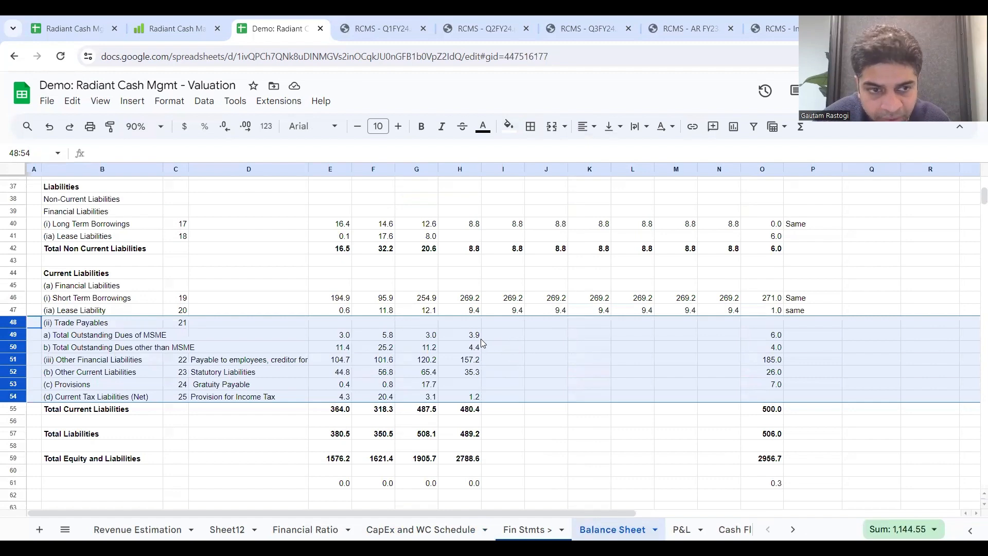
pyautogui.moveTo(16, 334); pyautogui.dragTo(15, 335)
pyautogui.click(66, 338)
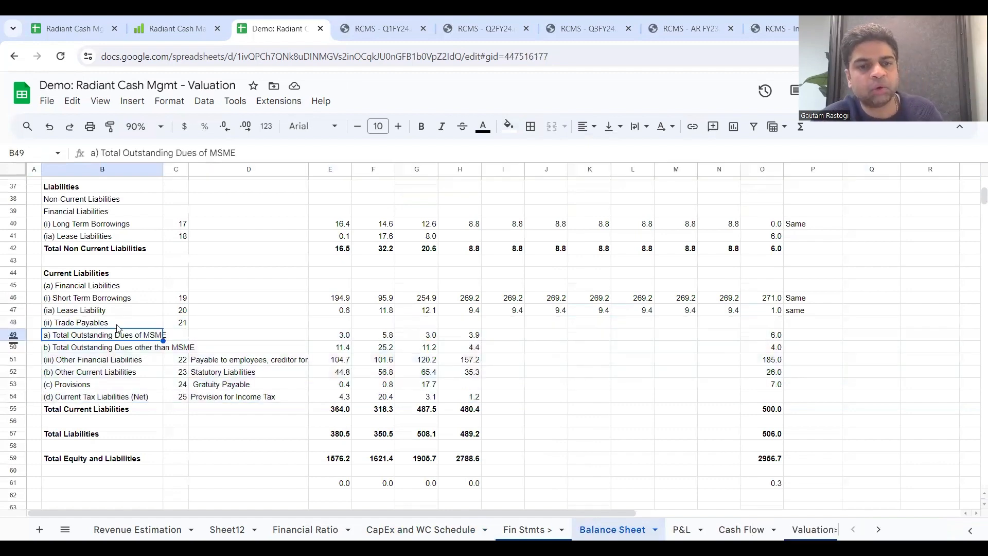
pyautogui.click(504, 326)
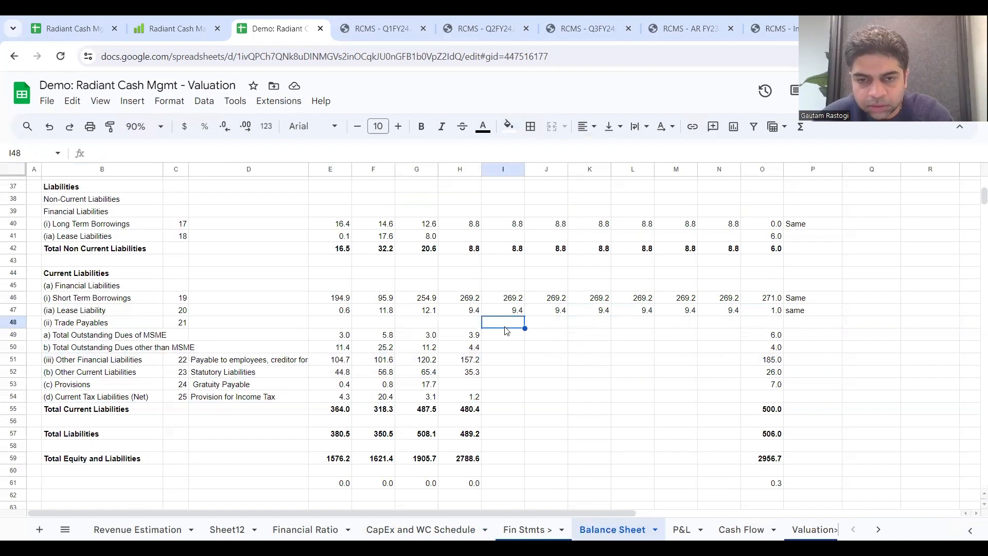
pyautogui.write('=')
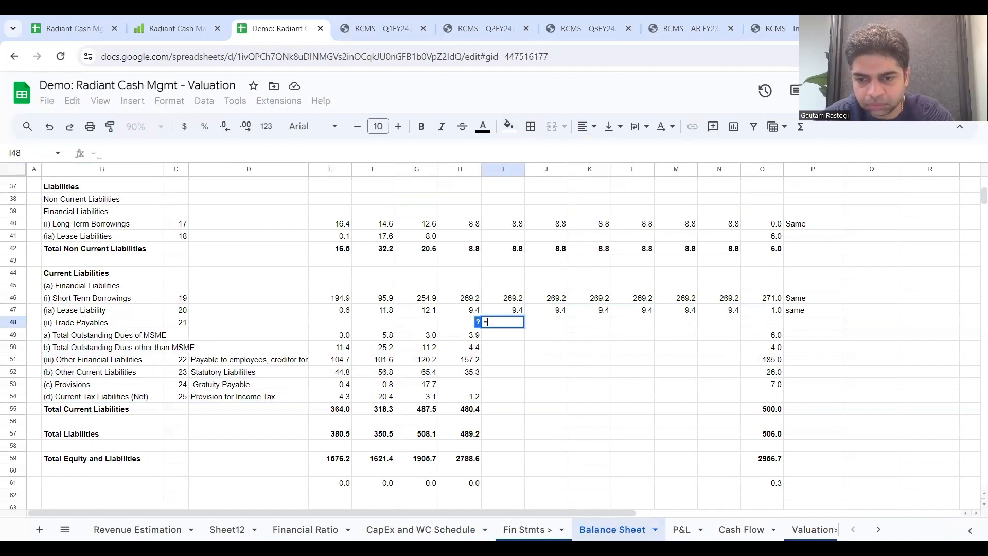
pyautogui.click(421, 530)
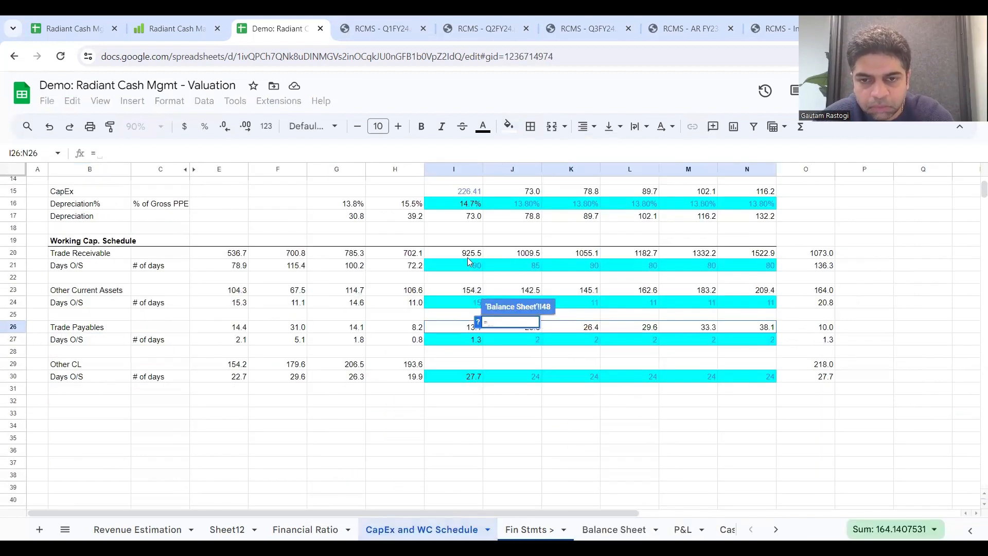
pyautogui.click(462, 329)
pyautogui.press('Return')
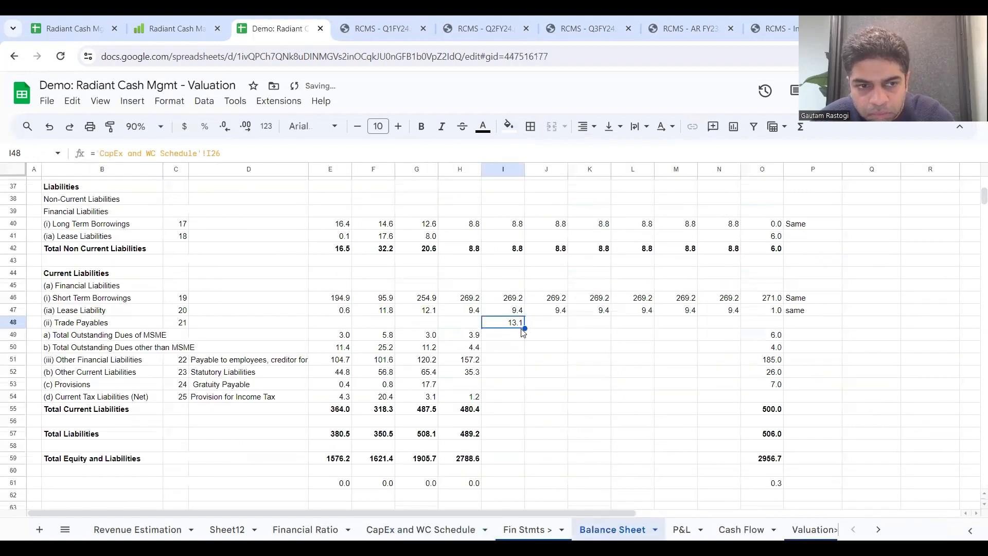
pyautogui.moveTo(524, 330); pyautogui.dragTo(741, 329)
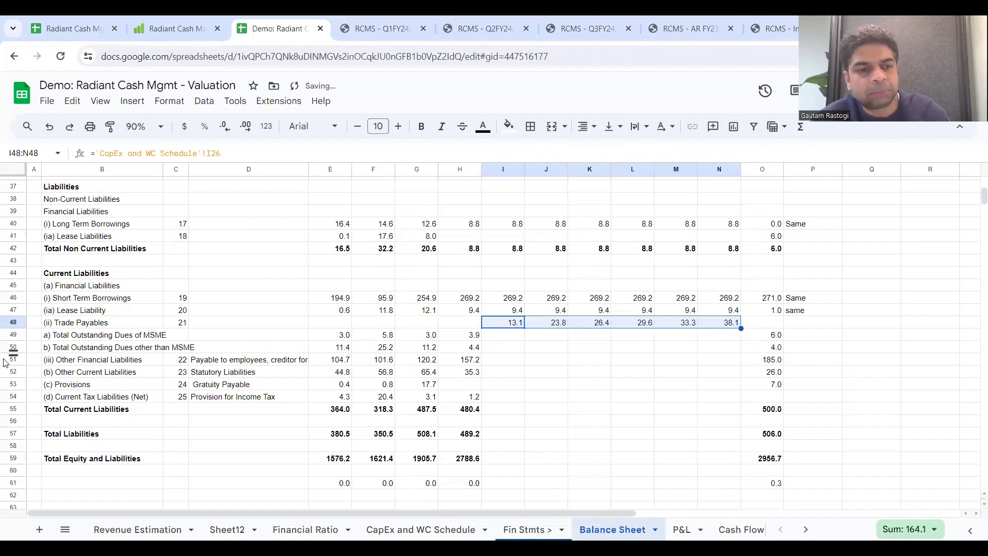
# Step: On CapEx and WC Schedule, copy the Trade Payables formula from I26 to Other CL cell I29 and extend it through N29
pyautogui.moveTo(13, 359); pyautogui.dragTo(13, 396)
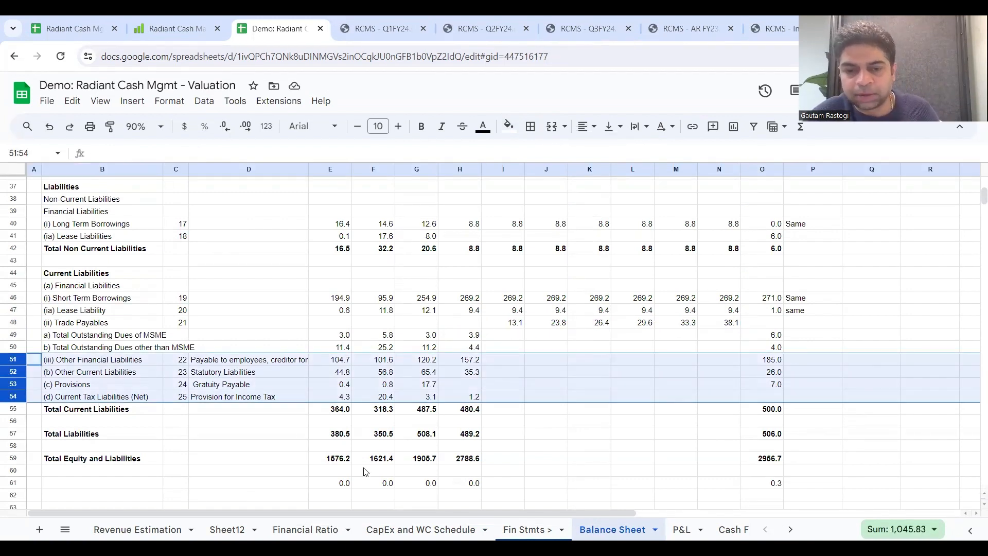
pyautogui.click(444, 527)
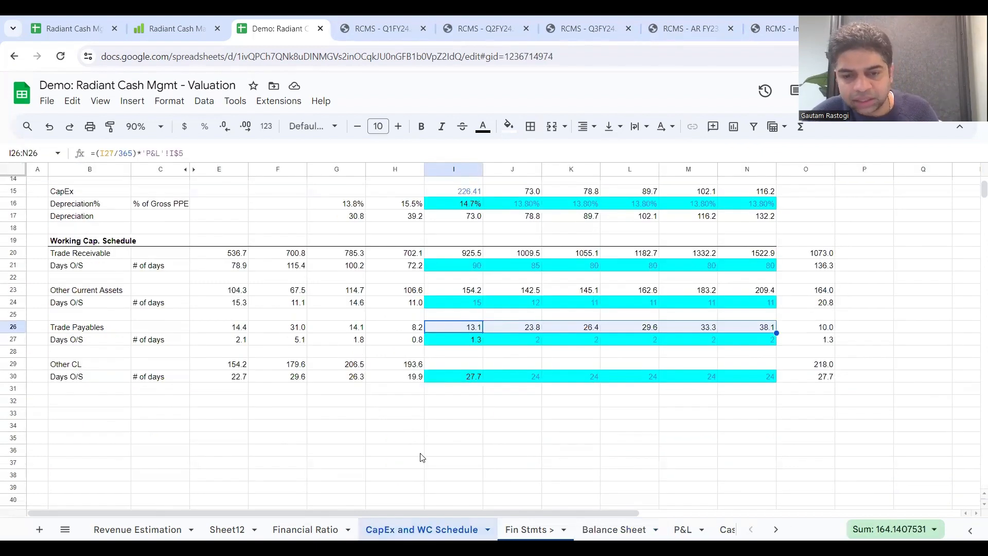
pyautogui.click(614, 529)
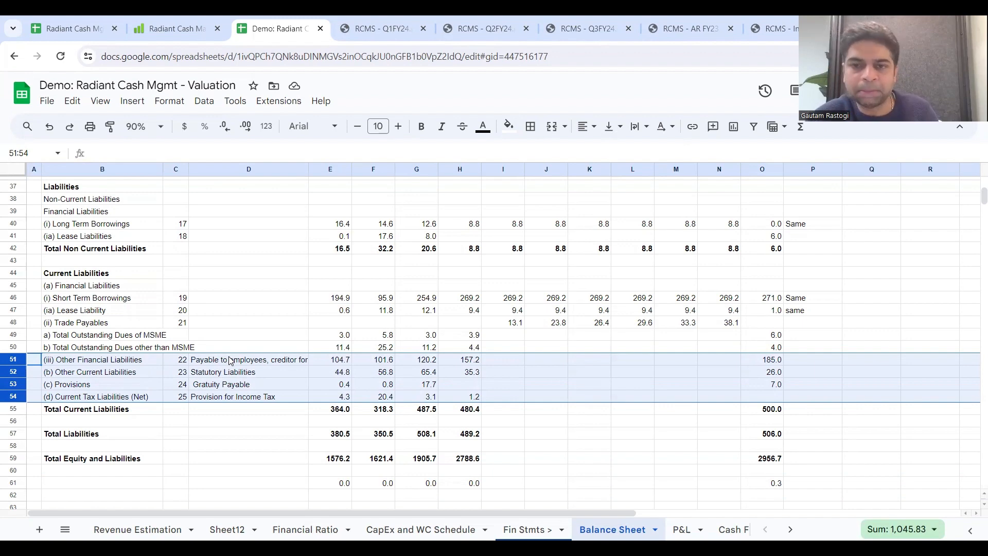
pyautogui.click(511, 361)
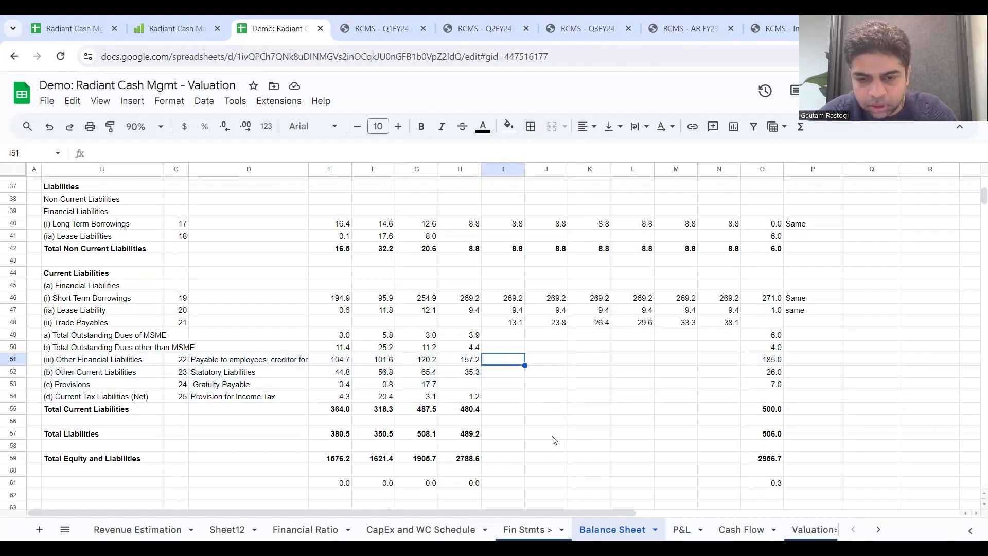
pyautogui.click(420, 529)
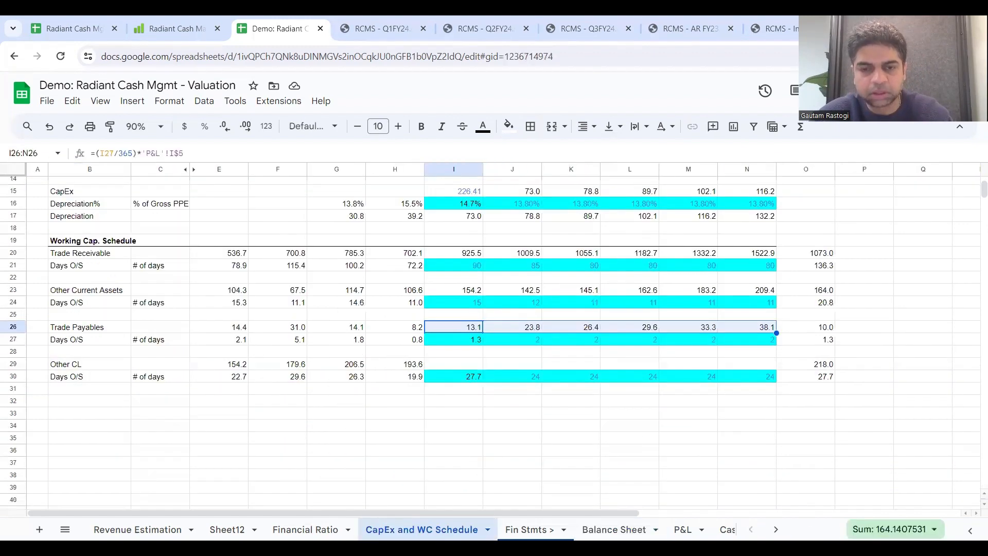
pyautogui.click(462, 364)
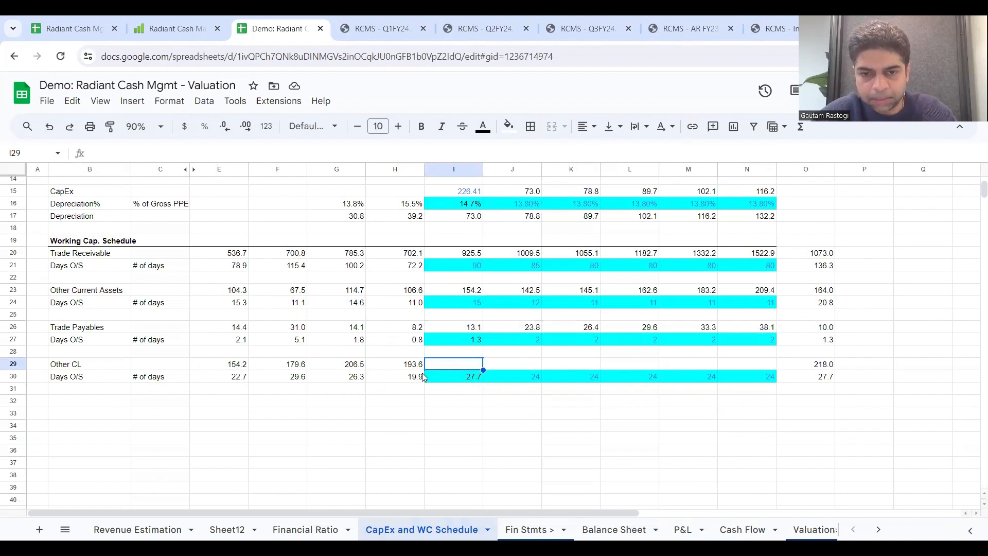
pyautogui.click(468, 327)
pyautogui.hotkey('ctrl', 'c')
pyautogui.click(474, 363)
pyautogui.hotkey('ctrl', 'v')
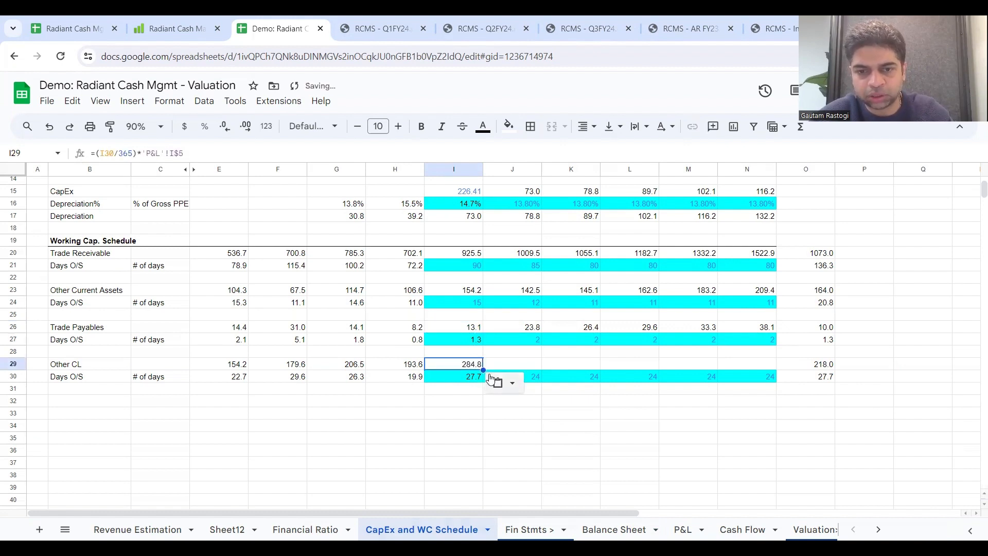
pyautogui.moveTo(482, 370); pyautogui.dragTo(770, 375)
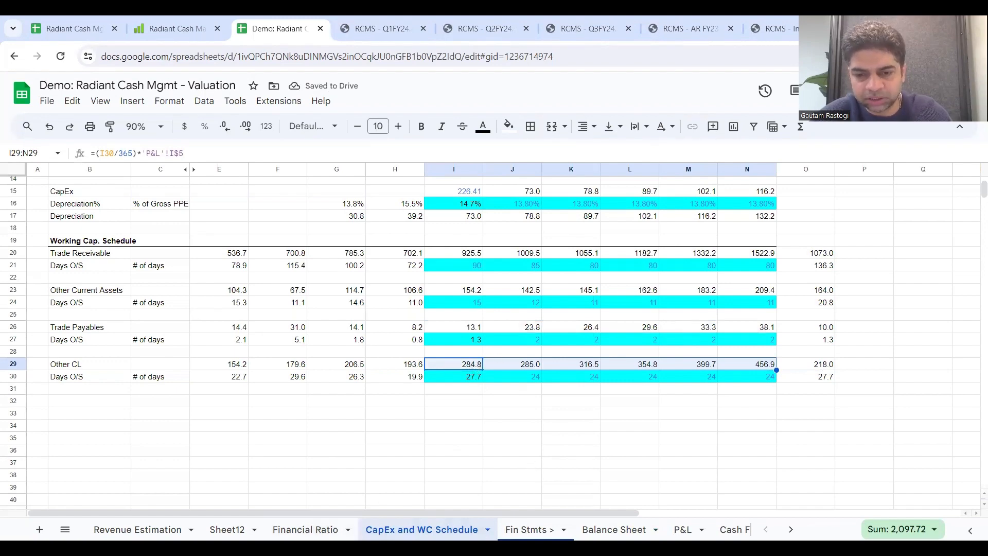
# Step: Link Balance Sheet Other Financial Liabilities I51 to ='CapEx and WC Schedule'!I29 and extend the link through 2029 in N51
pyautogui.click(614, 529)
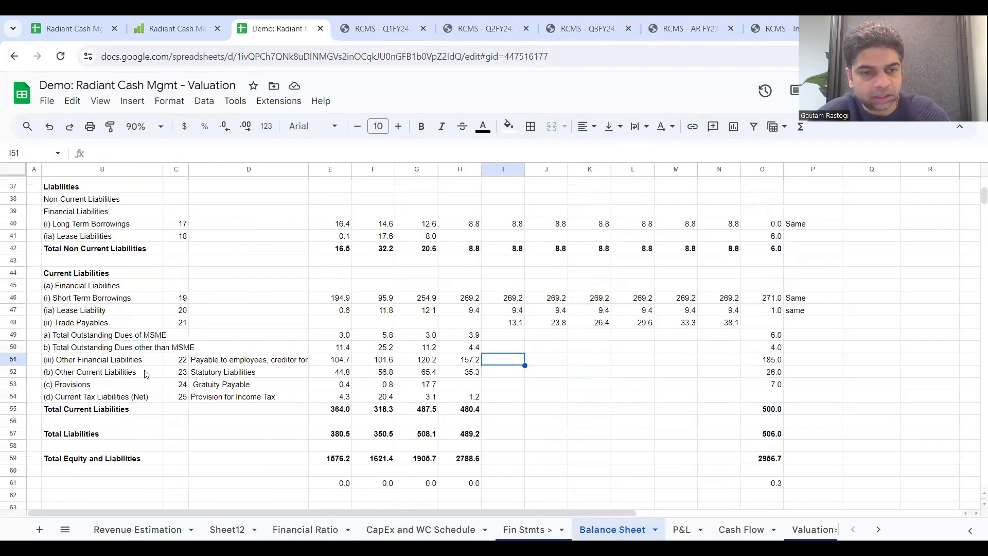
pyautogui.click(235, 363)
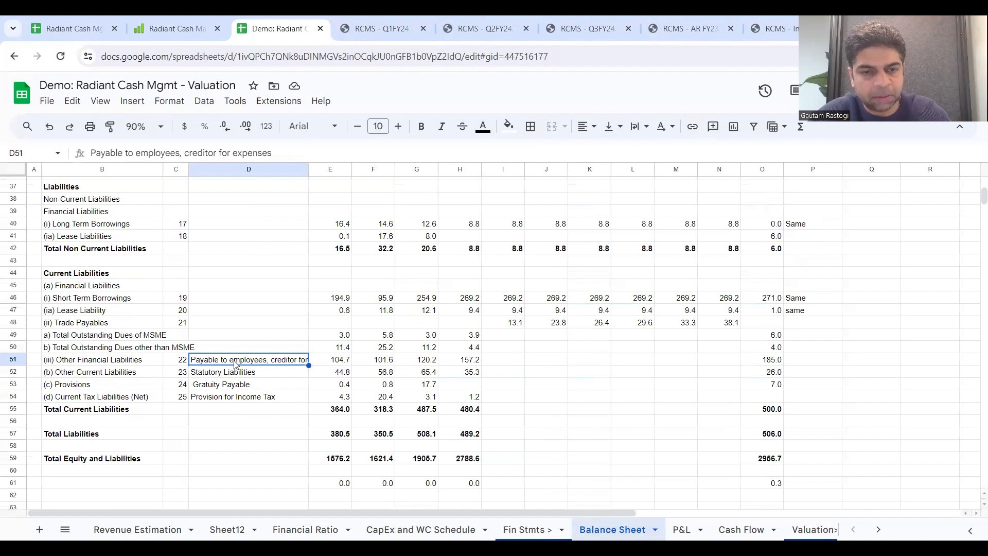
pyautogui.click(271, 375)
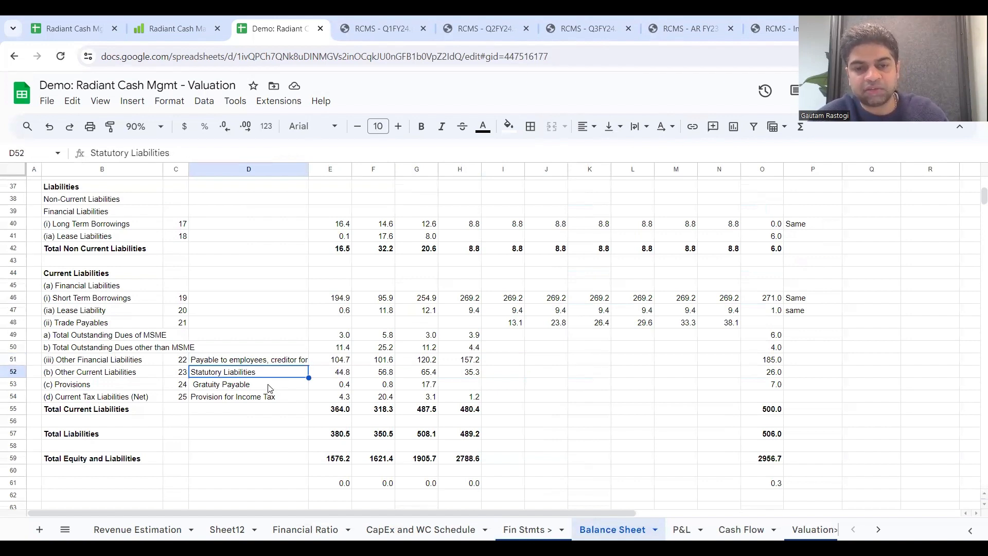
pyautogui.click(267, 387)
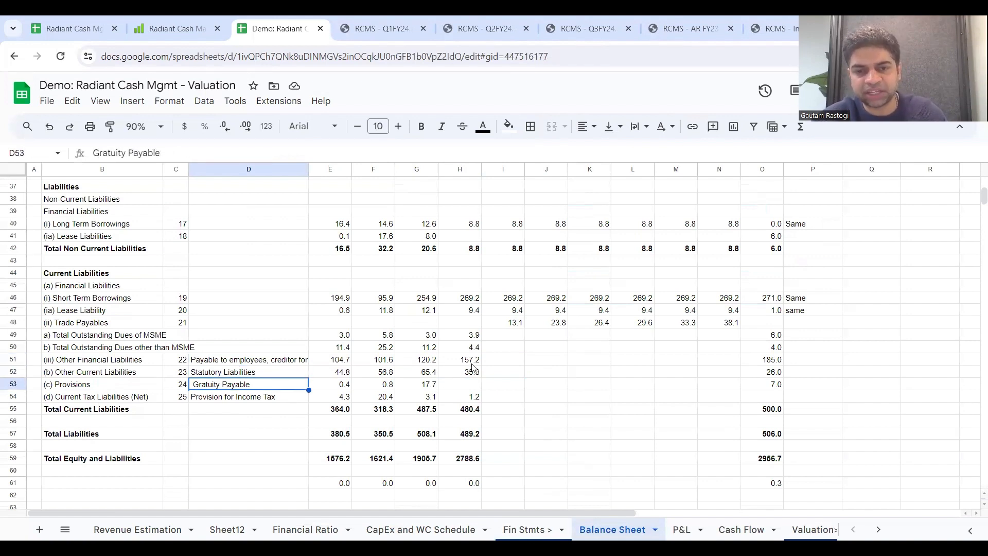
pyautogui.click(496, 363)
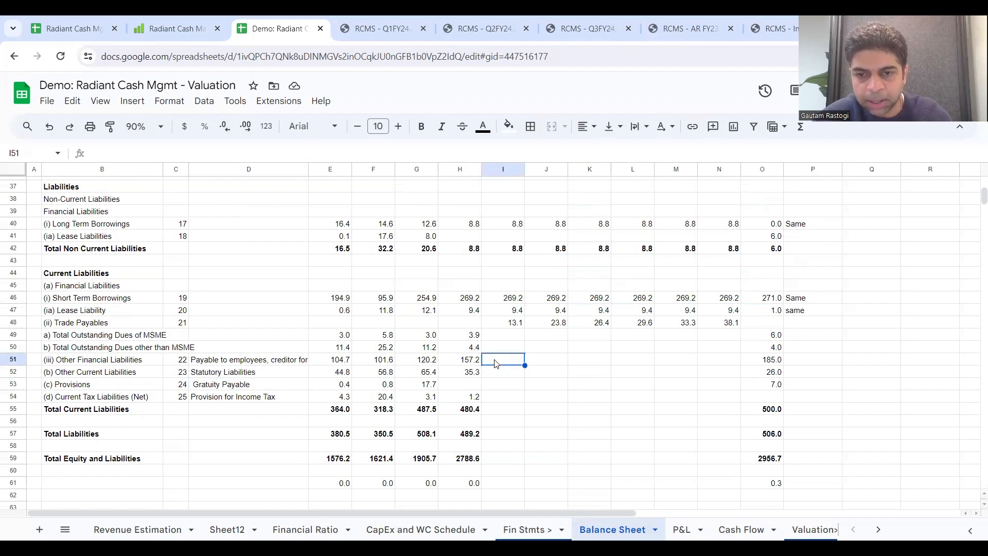
pyautogui.write('=')
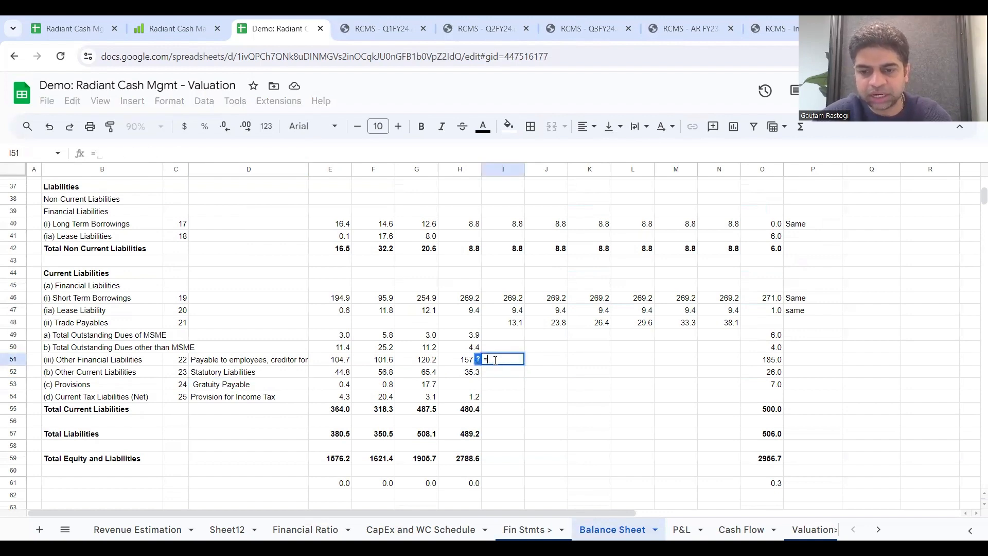
pyautogui.click(421, 529)
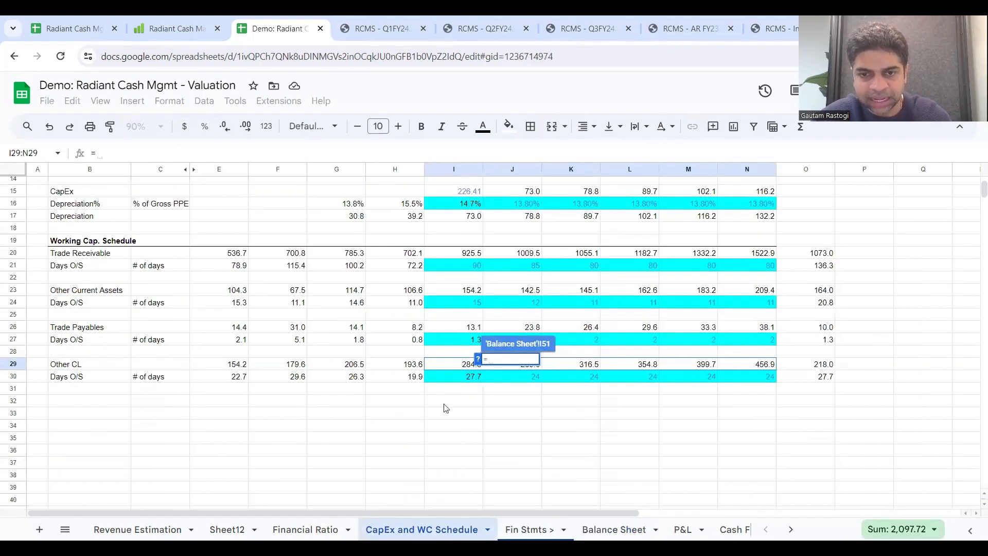
pyautogui.click(460, 367)
pyautogui.press('Return')
pyautogui.moveTo(523, 364); pyautogui.dragTo(736, 364)
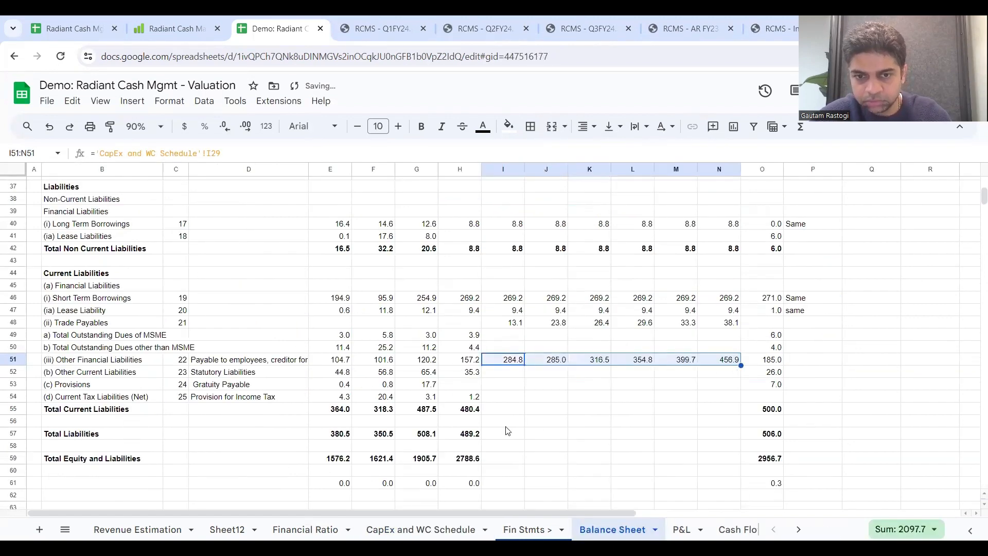
# Step: Check the references of the 2023 Total Current Liabilities formula in H55, then extend it through 2029 in N55
pyautogui.doubleClick(471, 414)
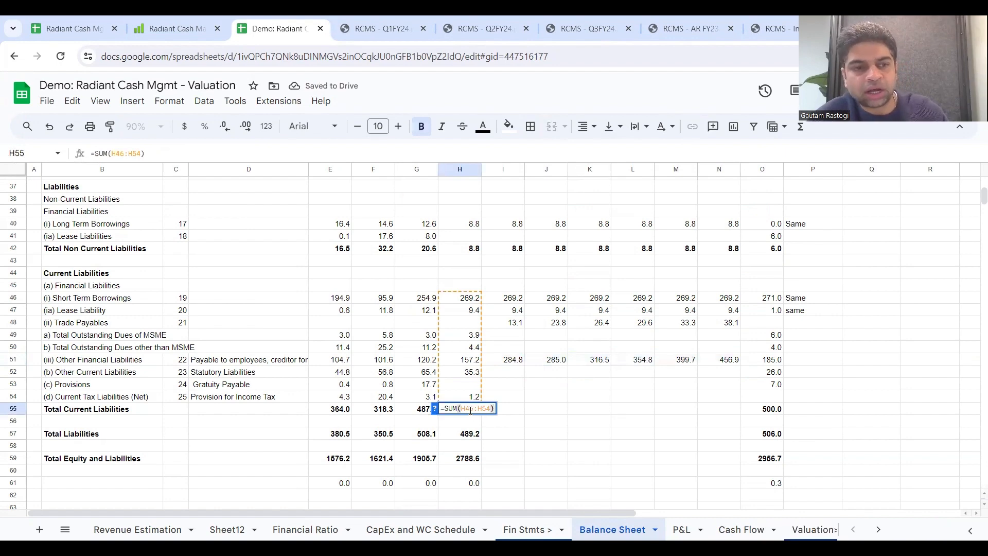
pyautogui.press('Escape')
pyautogui.doubleClick(469, 412)
pyautogui.press('Escape')
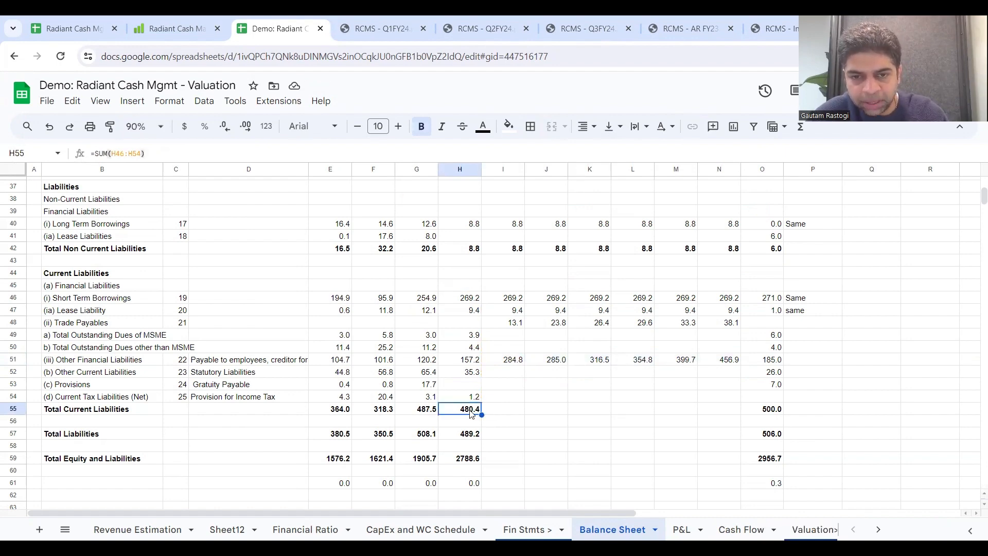
pyautogui.moveTo(483, 414); pyautogui.dragTo(732, 425)
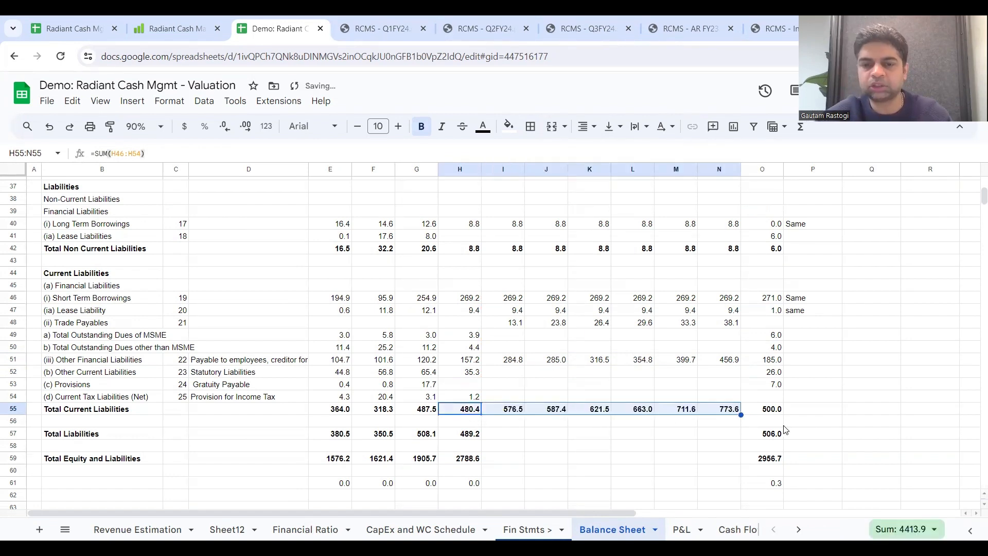
# Step: Check the 2023 Total Liabilities formula in H57, then extend it through 2029 in N57
pyautogui.click(474, 436)
pyautogui.doubleClick(475, 434)
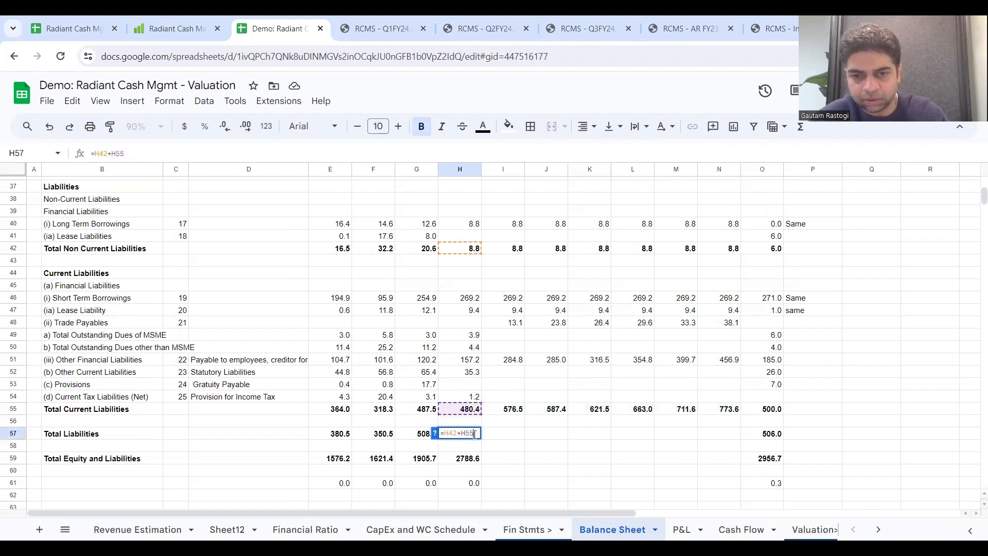
pyautogui.press('Escape')
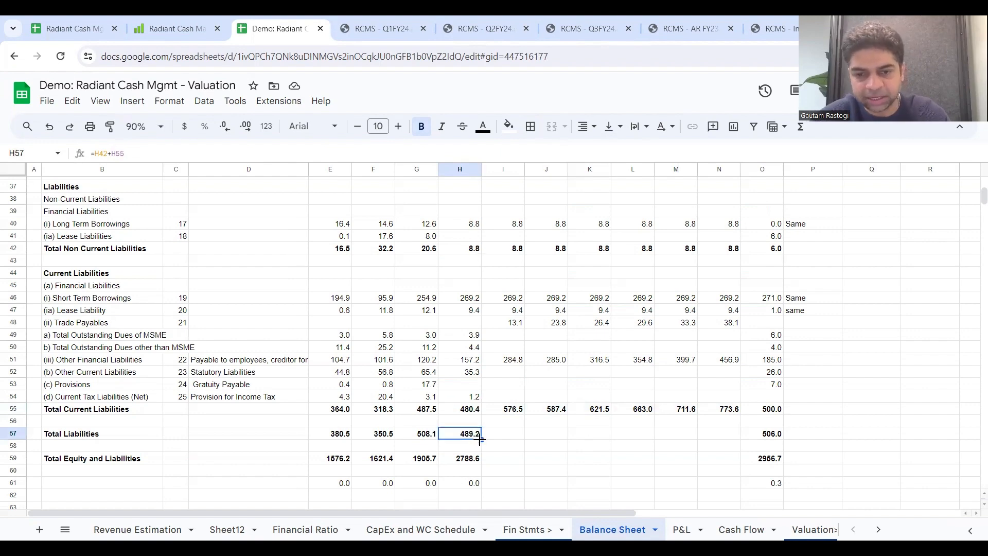
pyautogui.rightClick(703, 436)
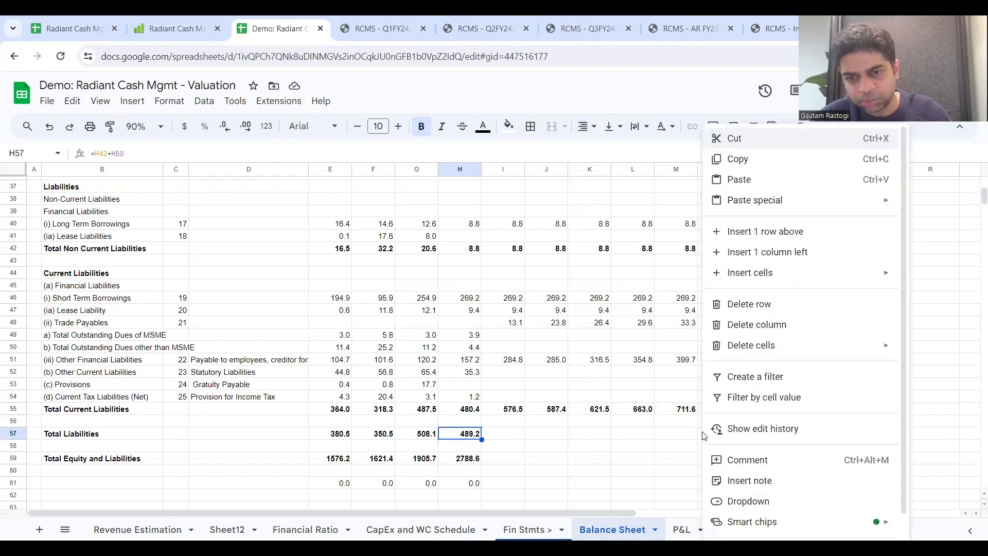
pyautogui.click(474, 438)
pyautogui.moveTo(482, 440); pyautogui.dragTo(709, 442)
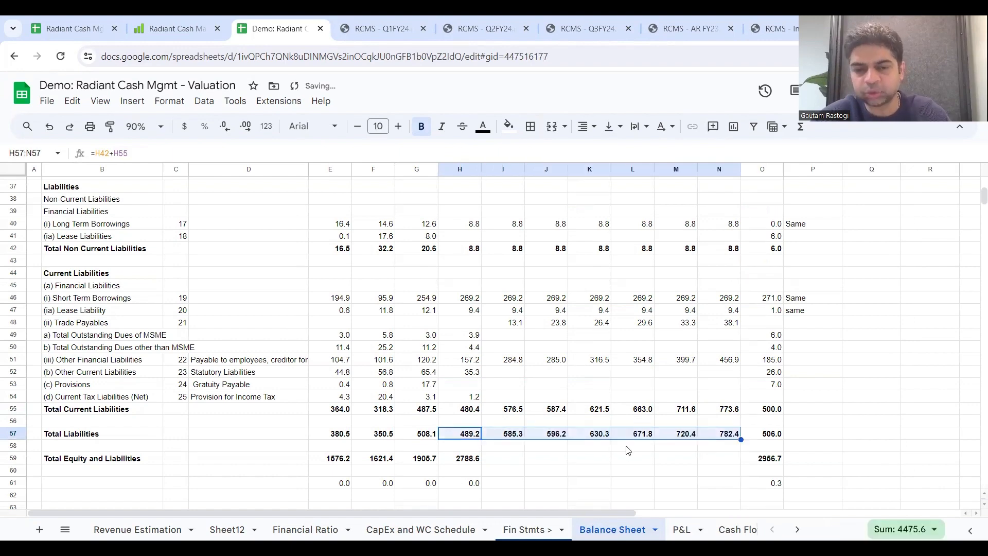
# Step: Check the Total Equity and Liabilities formula in H59 and extend it through 2029 in N59
pyautogui.doubleClick(471, 460)
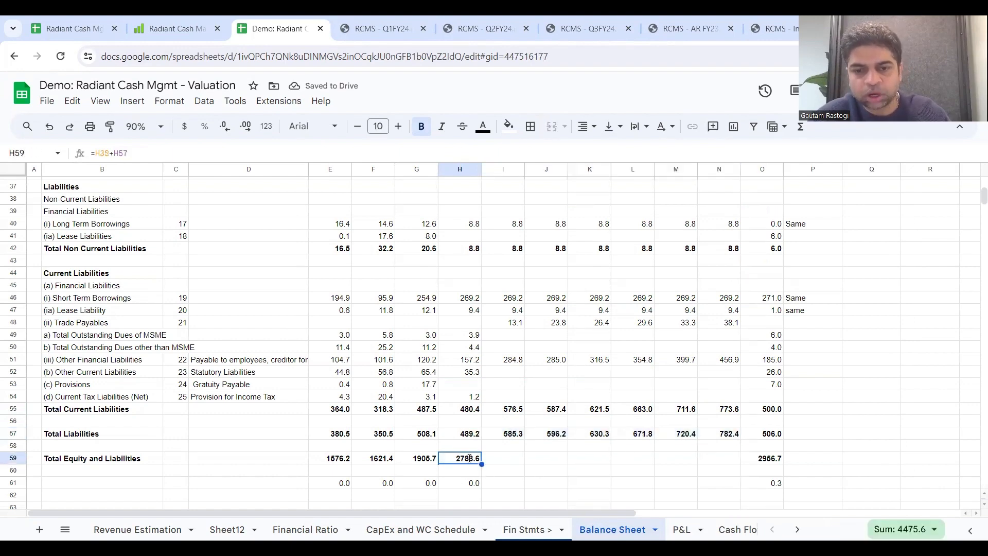
pyautogui.scroll(-1, 542, 452)
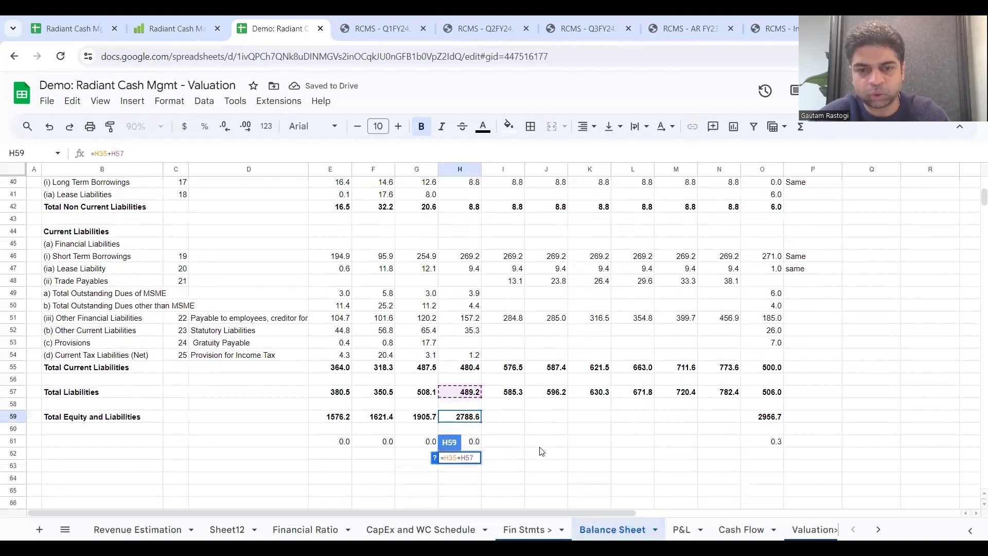
pyautogui.scroll(4, 541, 451)
pyautogui.scroll(-3, 541, 451)
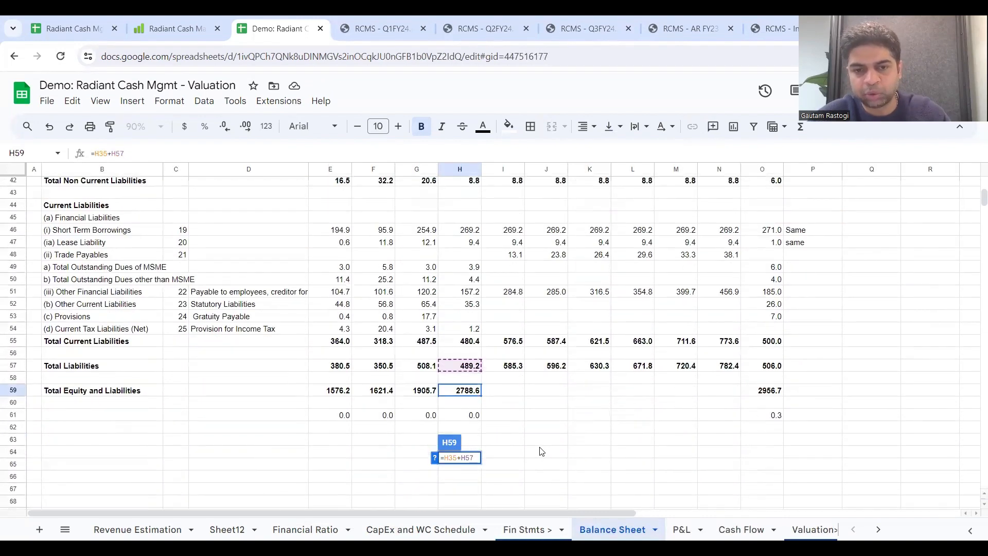
pyautogui.press('Escape')
pyautogui.moveTo(481, 396); pyautogui.dragTo(749, 399)
pyautogui.hotkey('ctrl', 'z')
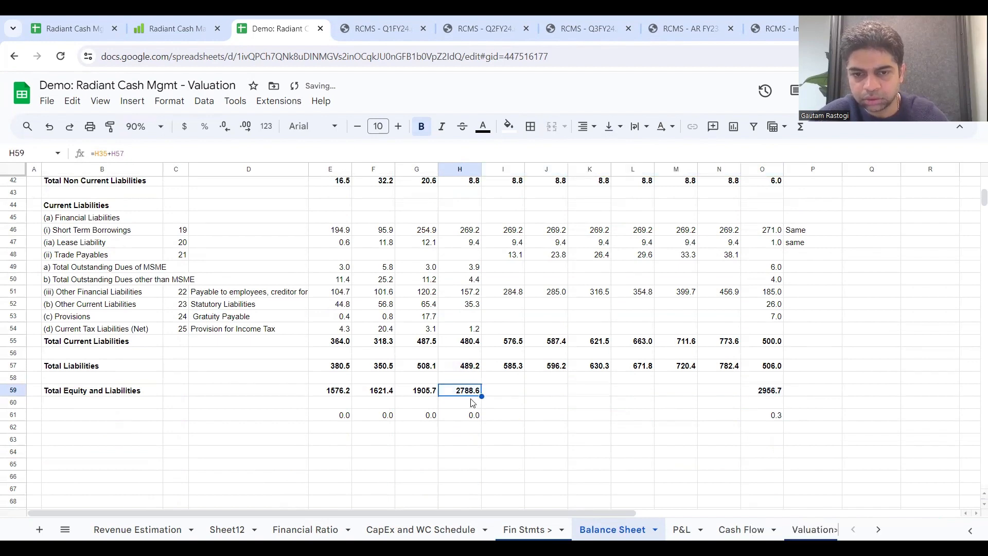
pyautogui.moveTo(482, 395); pyautogui.dragTo(710, 417)
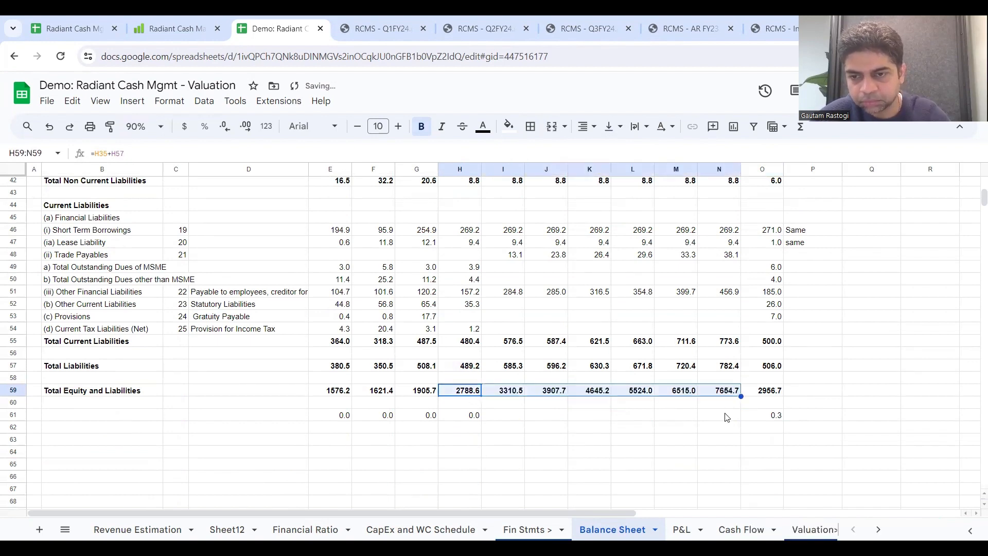
# Step: Label the balance difference row "Check" in B61 and italicize the row from B61 to O61
pyautogui.click(455, 420)
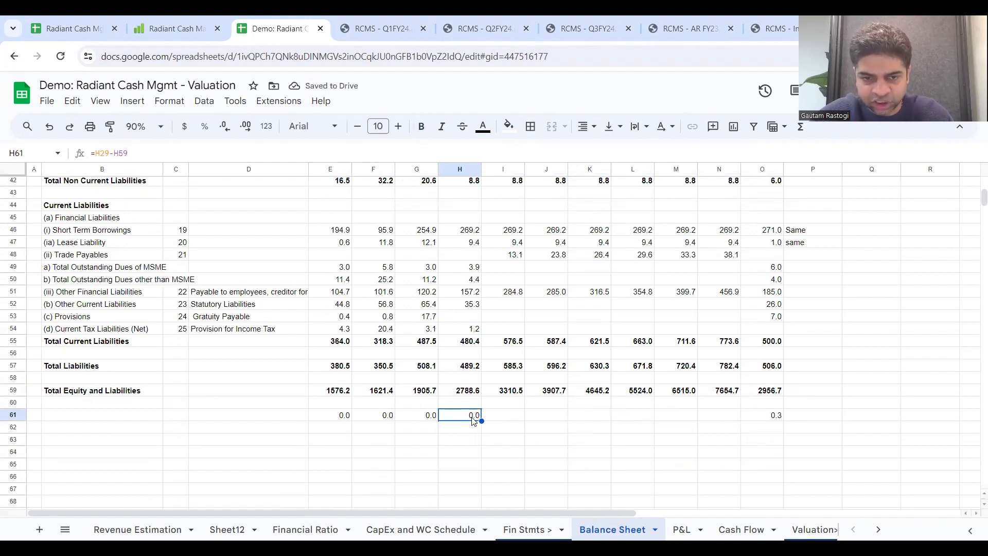
pyautogui.click(147, 421)
pyautogui.write('c')
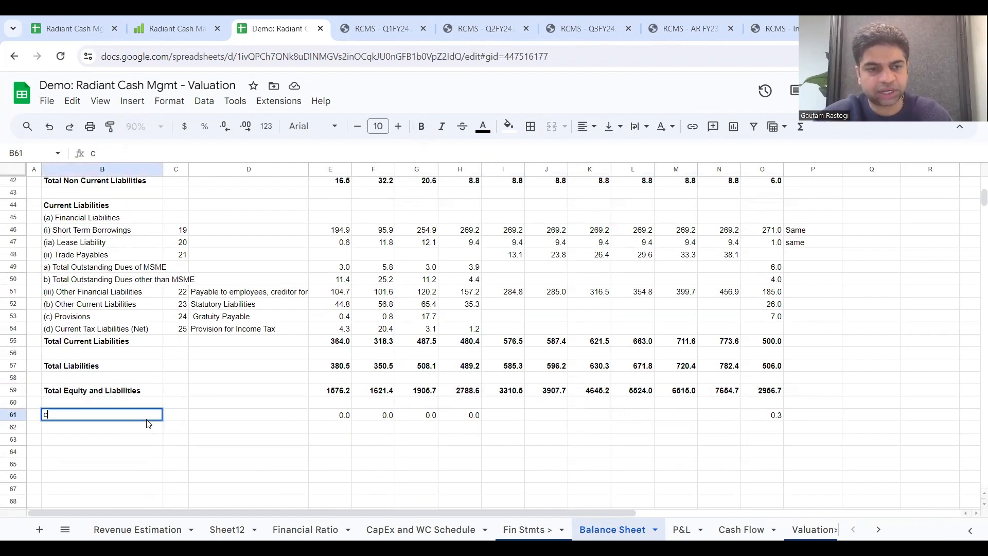
pyautogui.write('heck')
pyautogui.press('Return')
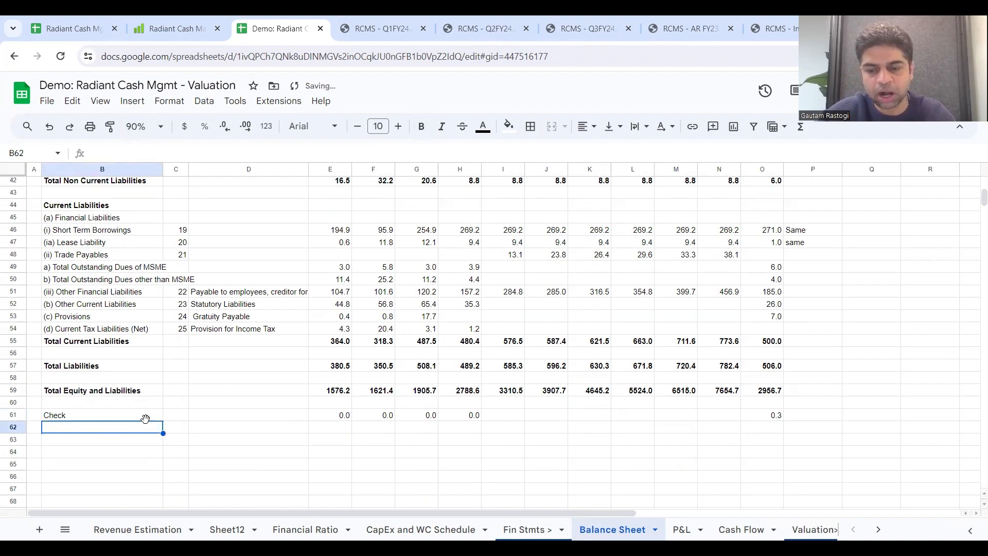
pyautogui.click(145, 419)
pyautogui.hotkey('shift', 'Right')
pyautogui.hotkey('shift', 'Right')
pyautogui.hotkey('shift', 'Right')
pyautogui.hotkey('shift', 'Right')
pyautogui.hotkey('shift', 'Right')
pyautogui.hotkey('shift', 'Right')
pyautogui.hotkey('shift', 'Right')
pyautogui.hotkey('shift', 'Right')
pyautogui.hotkey('shift', 'Right')
pyautogui.hotkey('shift', 'Right')
pyautogui.hotkey('shift', 'Right')
pyautogui.hotkey('shift', 'Right')
pyautogui.hotkey('shift', 'Right')
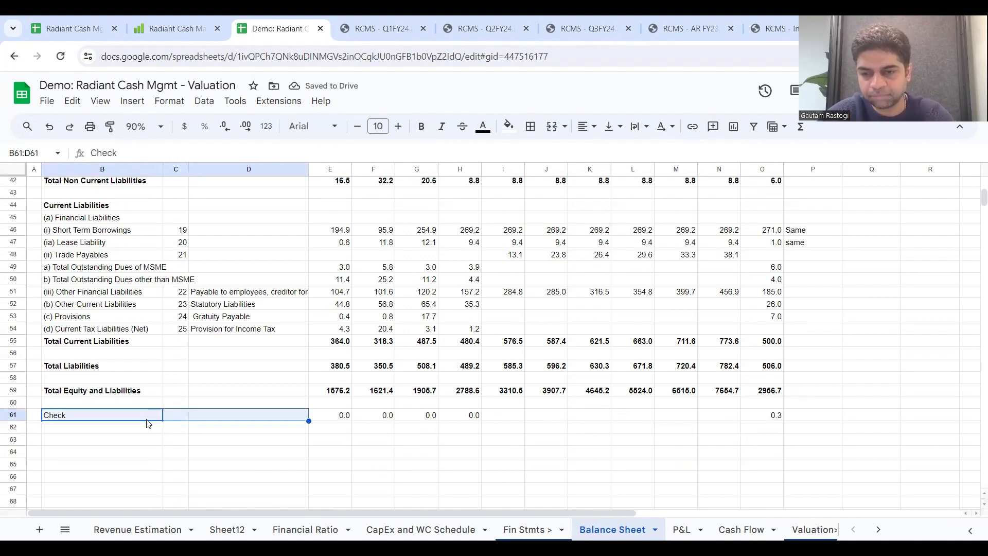
pyautogui.hotkey('ctrl', 'i')
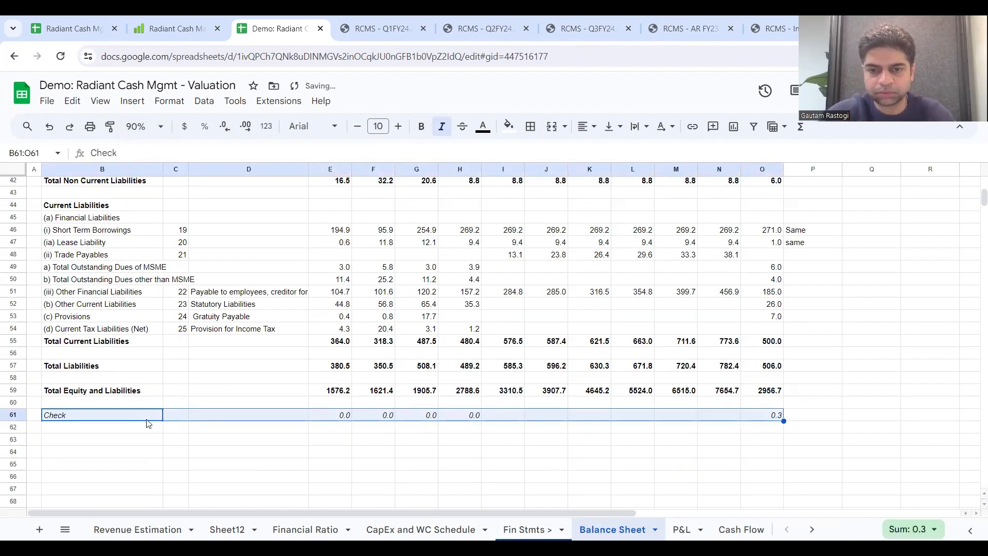
# Step: Check the references of the balance check formula =H29-H59 in H61, then extend it through 2029 in N61
pyautogui.doubleClick(469, 415)
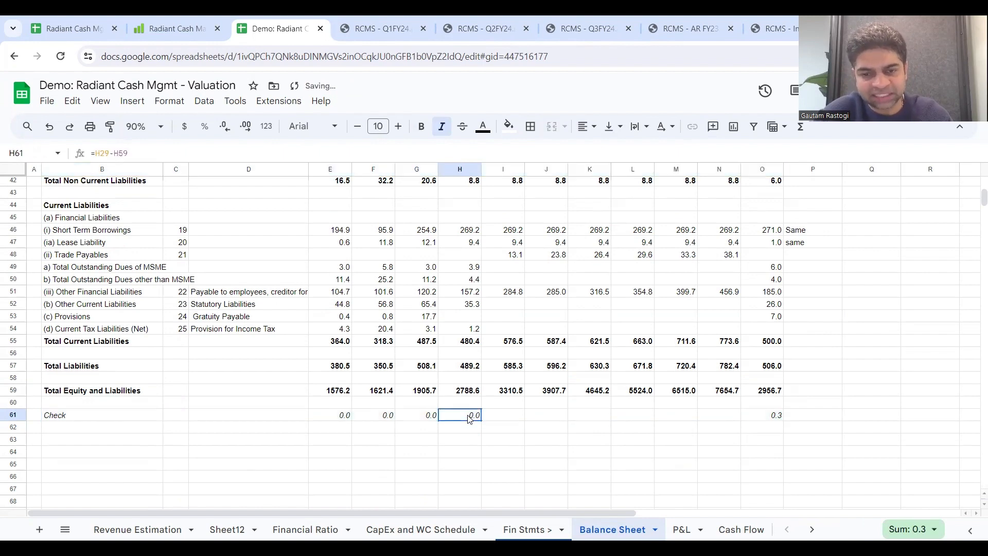
pyautogui.scroll(7, 517, 419)
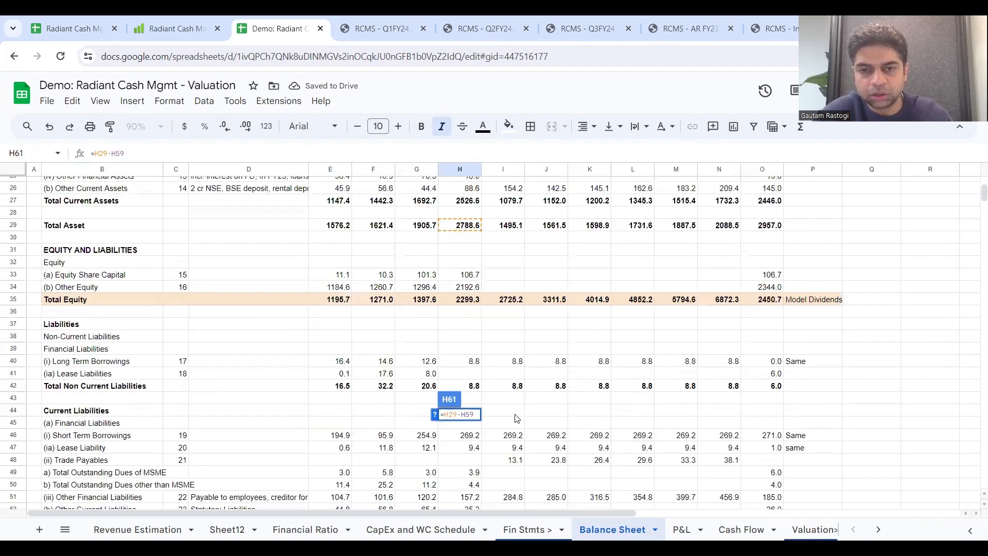
pyautogui.scroll(-6, 520, 417)
pyautogui.press('Escape')
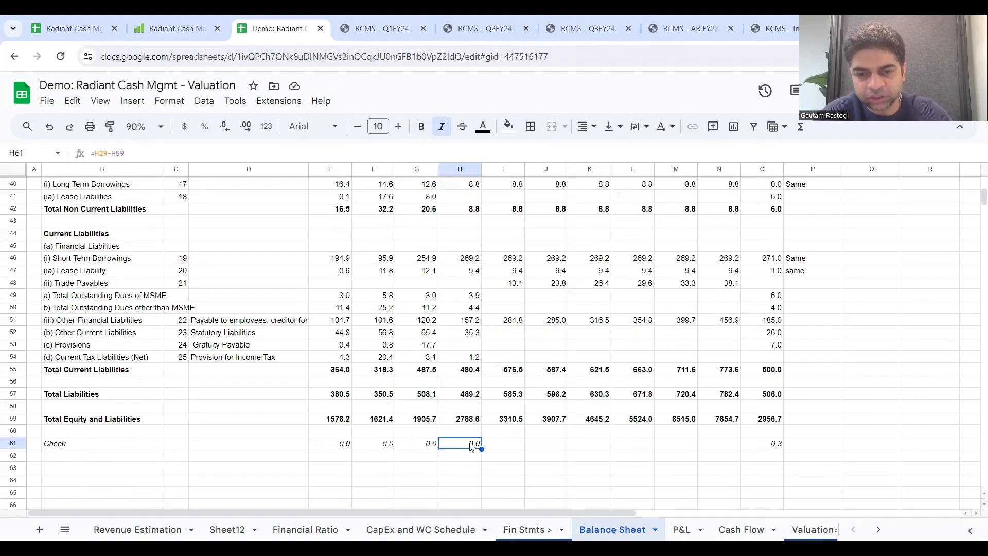
pyautogui.moveTo(482, 449); pyautogui.dragTo(741, 441)
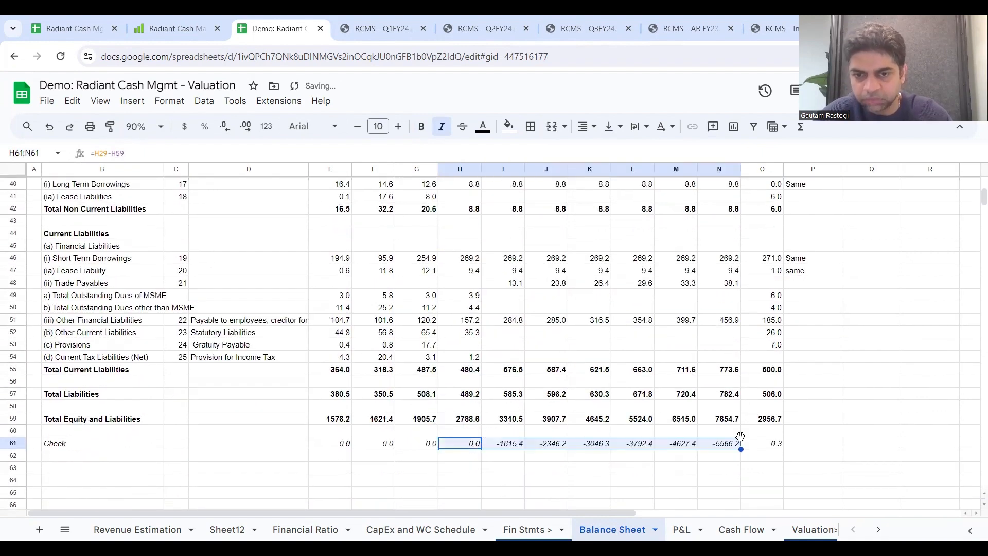
# Step: Examine the 2024 balance check in I61 against the projected asset rows, including the cash and bank balance rows
pyautogui.click(518, 447)
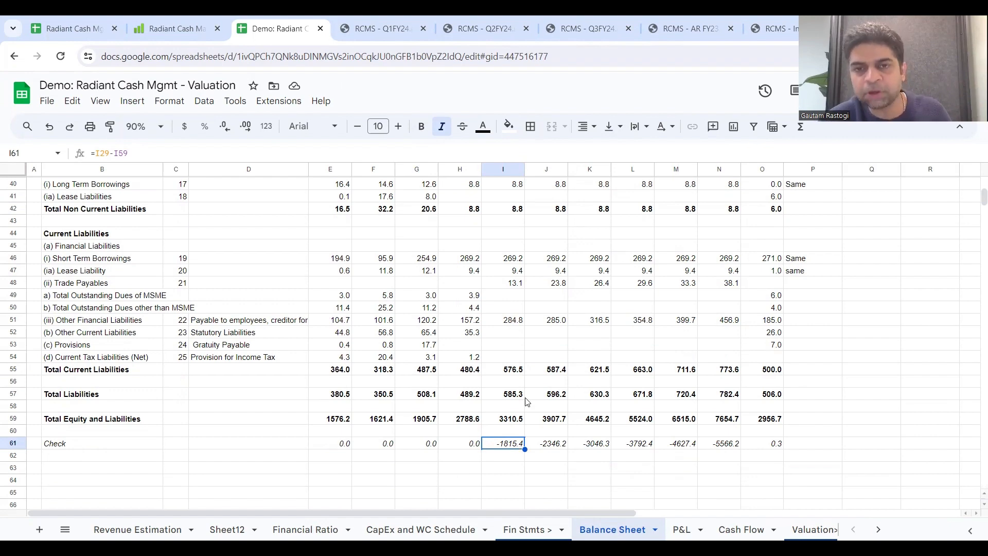
pyautogui.scroll(8, 525, 411)
pyautogui.scroll(3, 526, 401)
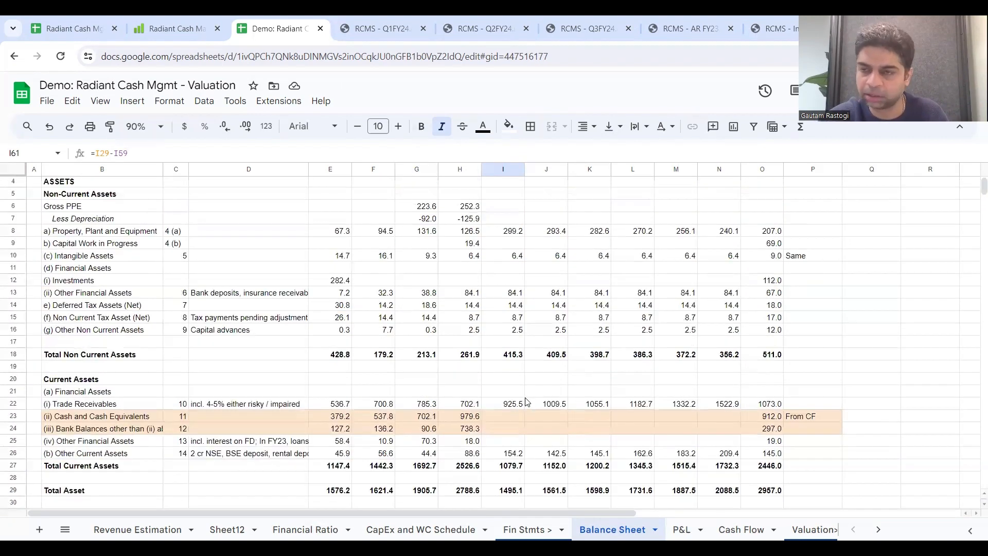
pyautogui.scroll(-1, 525, 400)
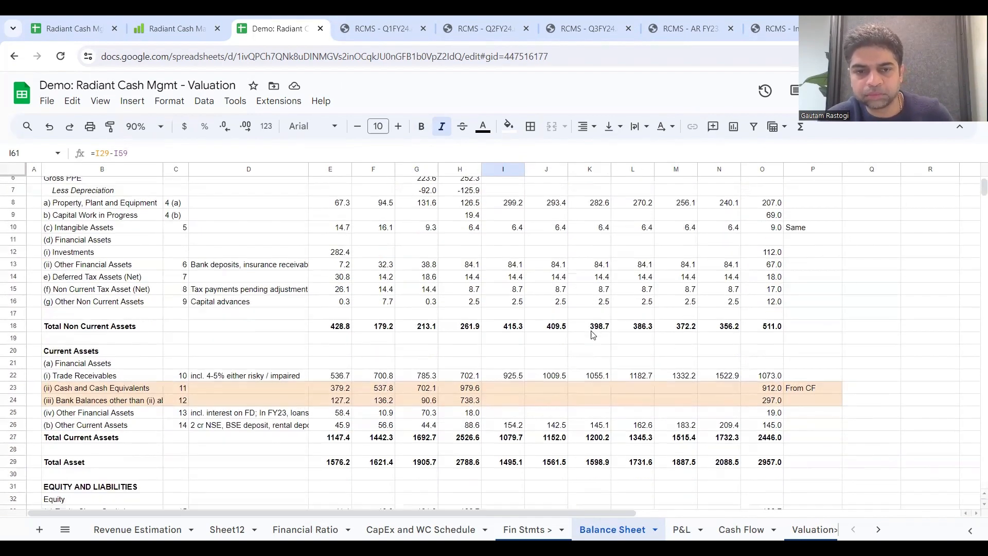
pyautogui.scroll(2, 496, 395)
pyautogui.scroll(-2, 536, 432)
pyautogui.scroll(2, 580, 238)
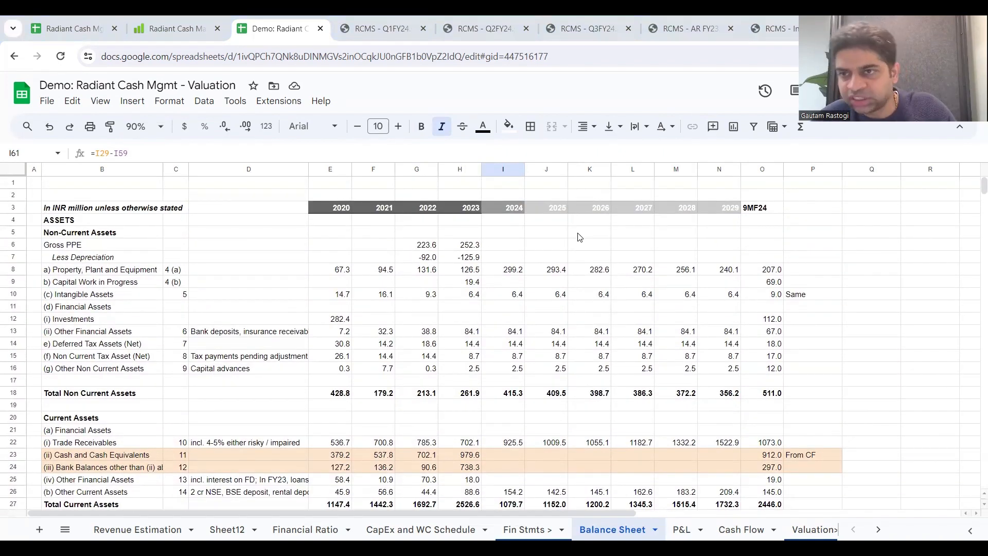
# Step: On the Cash Flow sheet, link 2024 Net Income I5 to ='P&L'!I25 and extend the link through 2029 in N5
pyautogui.click(437, 233)
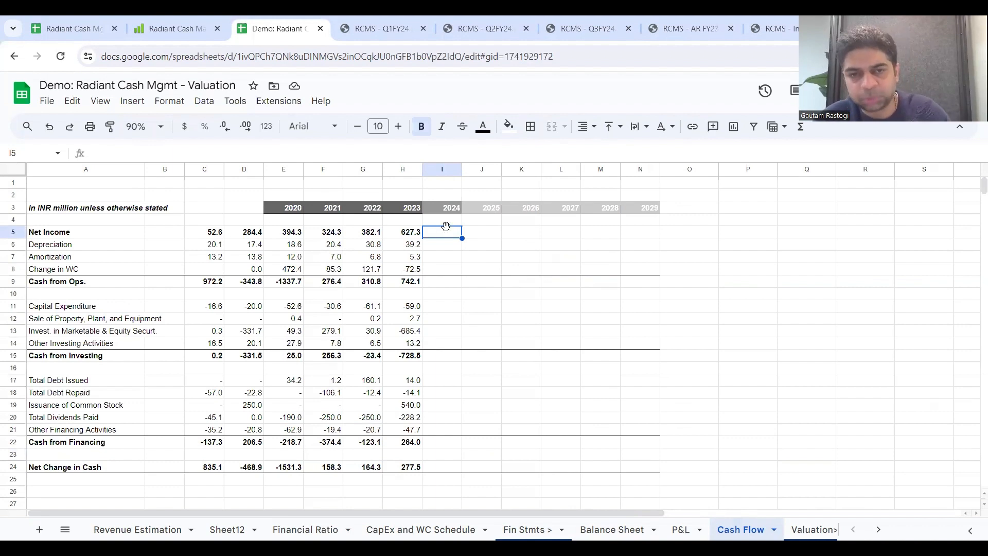
pyautogui.write('=')
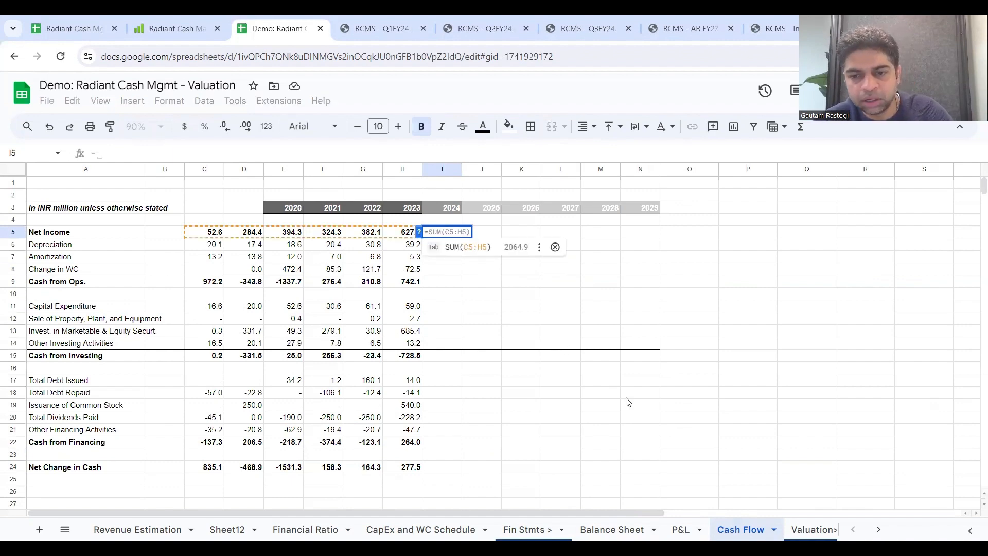
pyautogui.click(700, 530)
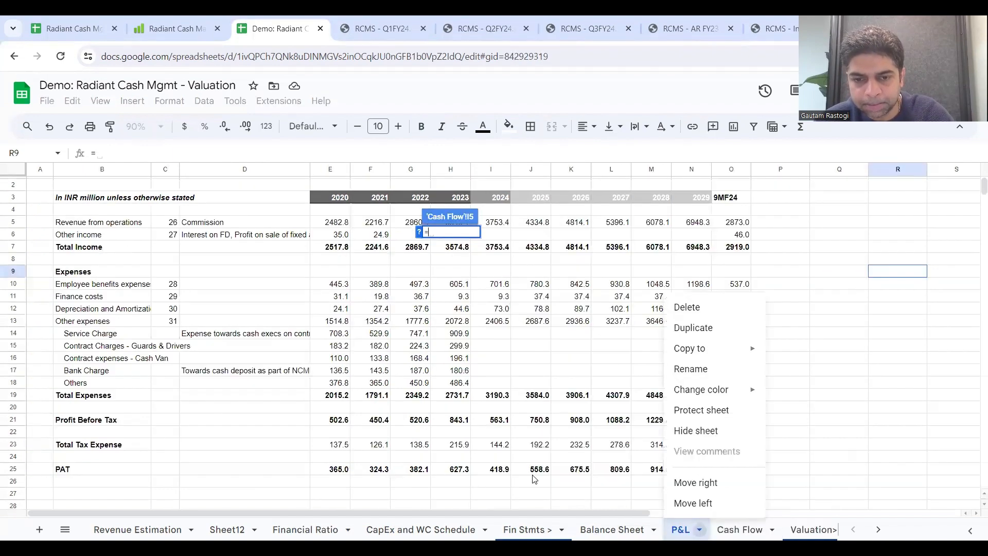
pyautogui.click(506, 474)
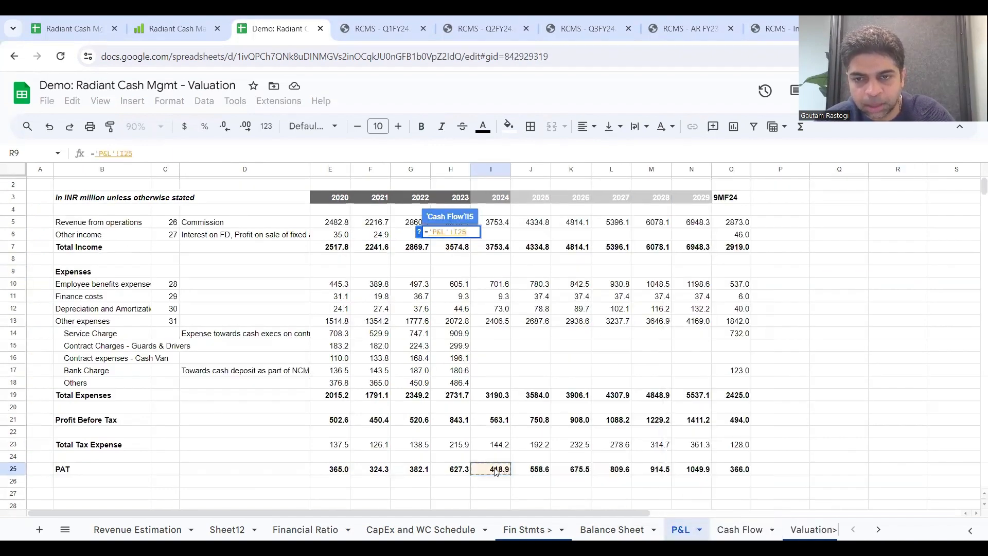
pyautogui.press('Return')
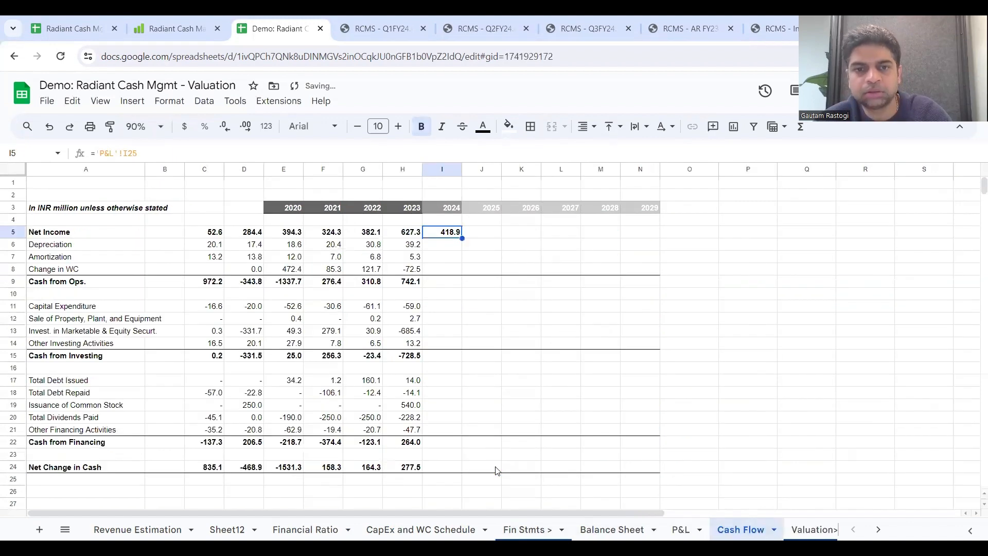
pyautogui.moveTo(463, 239); pyautogui.dragTo(637, 234)
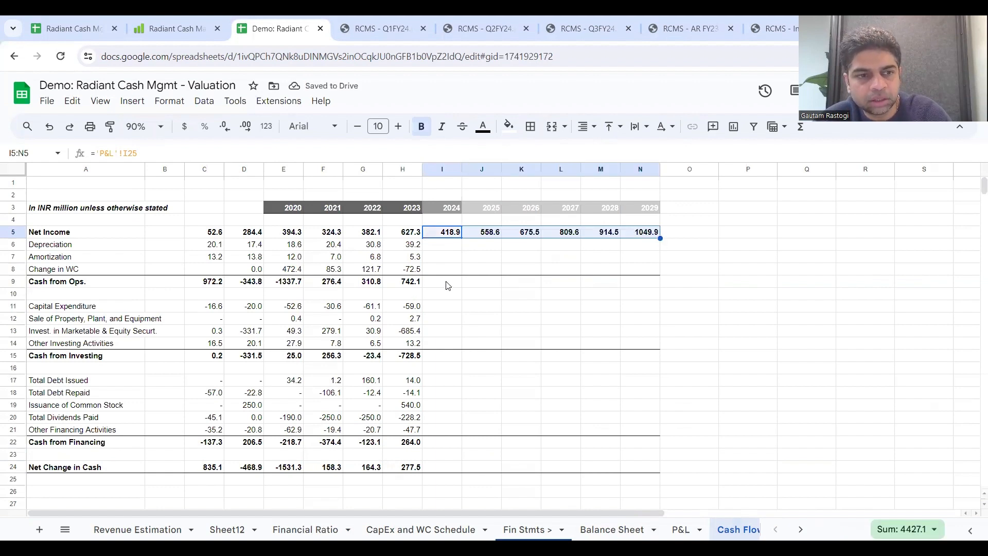
# Step: Link Cash Flow Depreciation I6 to ='P&L'!I12 and extend the link through 2029 in N6
pyautogui.click(446, 245)
pyautogui.write('=')
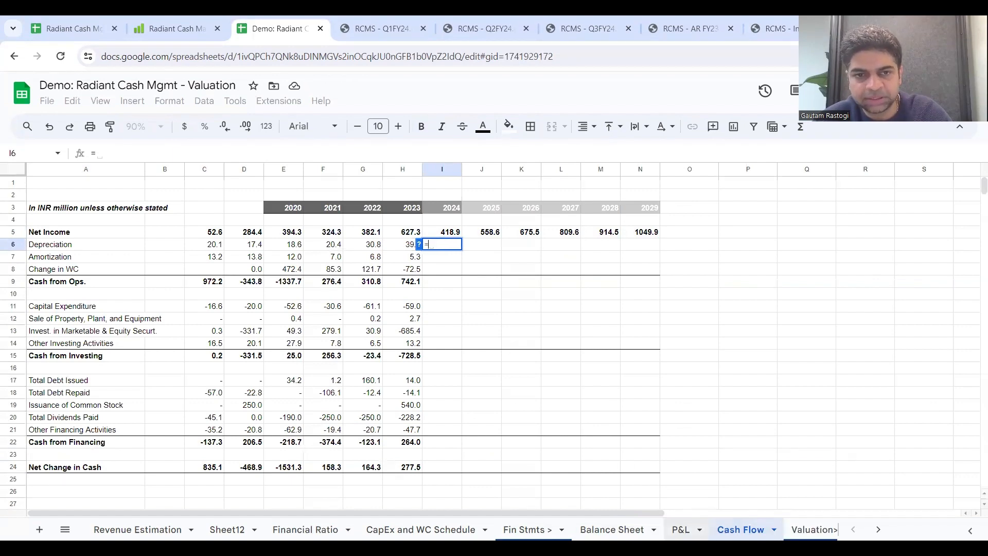
pyautogui.click(682, 530)
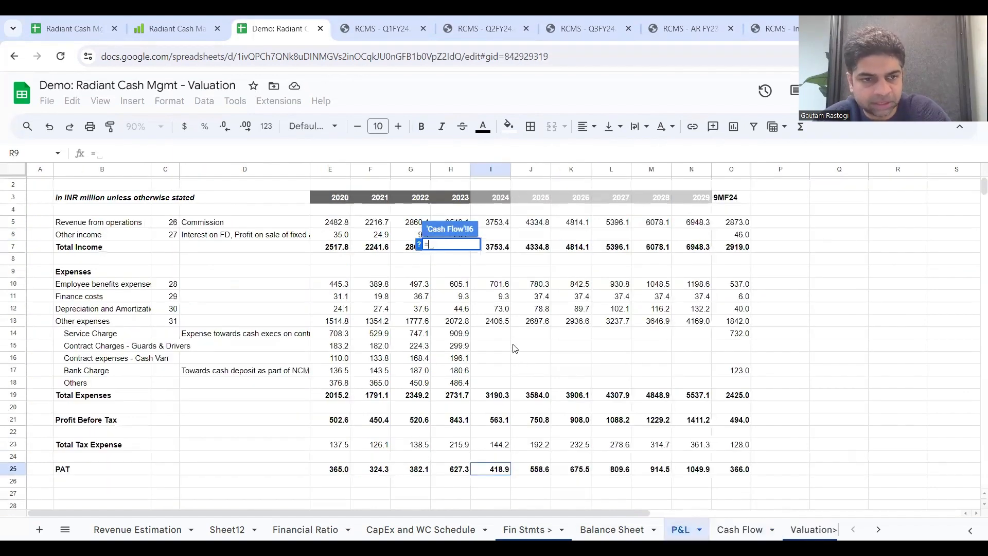
pyautogui.click(498, 311)
pyautogui.press('Return')
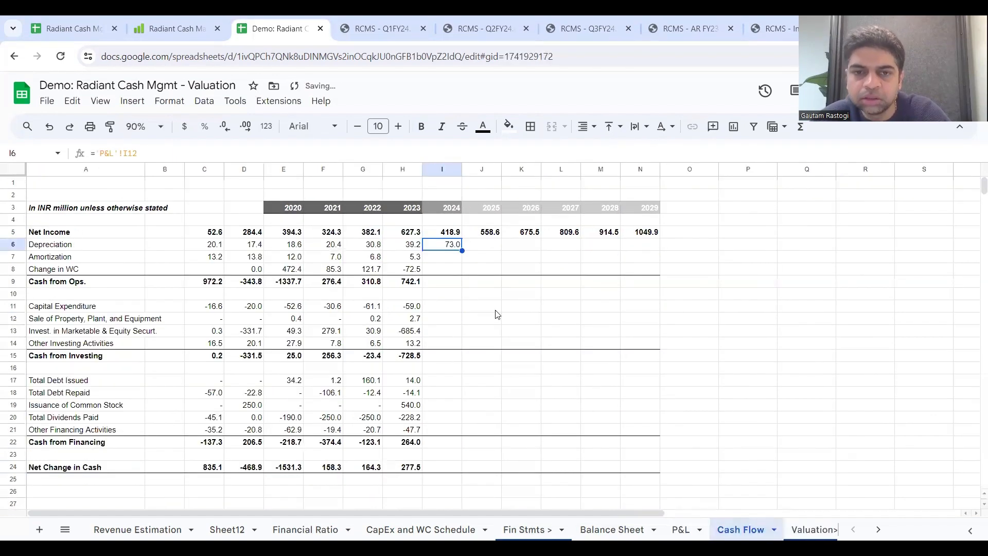
pyautogui.moveTo(459, 254); pyautogui.dragTo(659, 251)
pyautogui.click(450, 256)
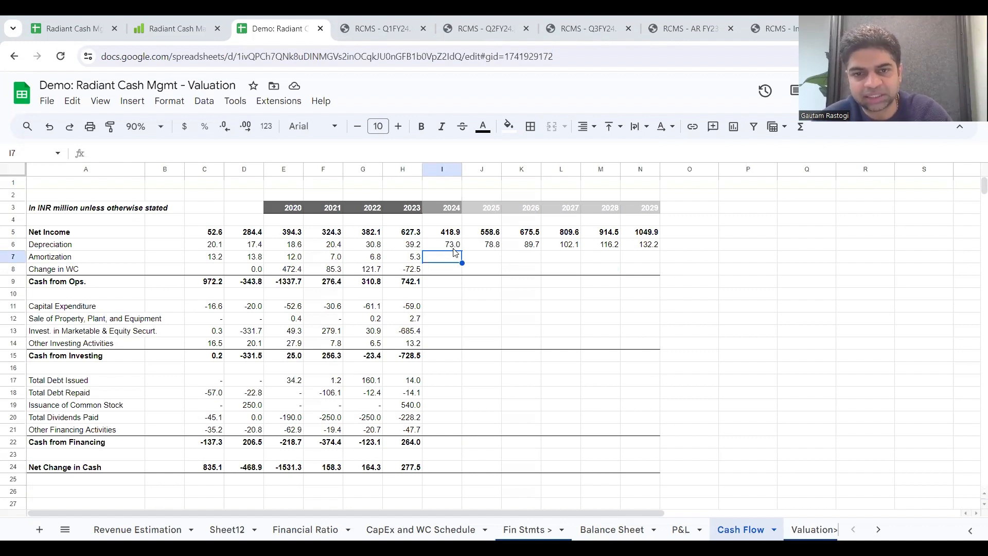
# Step: Set 2024 Amortization I7 on the Cash Flow sheet equal to H7 and extend it through 2029 in N7
pyautogui.write('=')
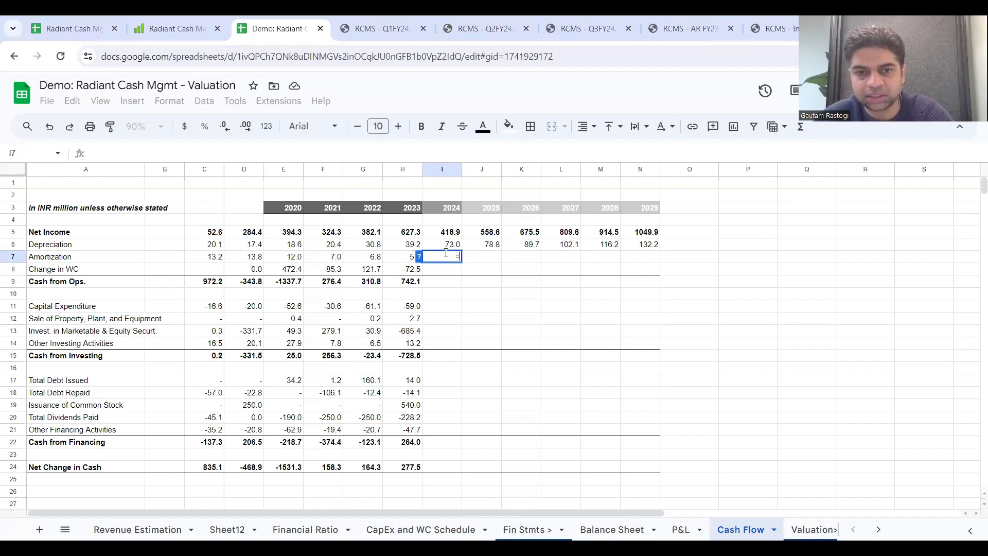
pyautogui.click(406, 262)
pyautogui.press('Return')
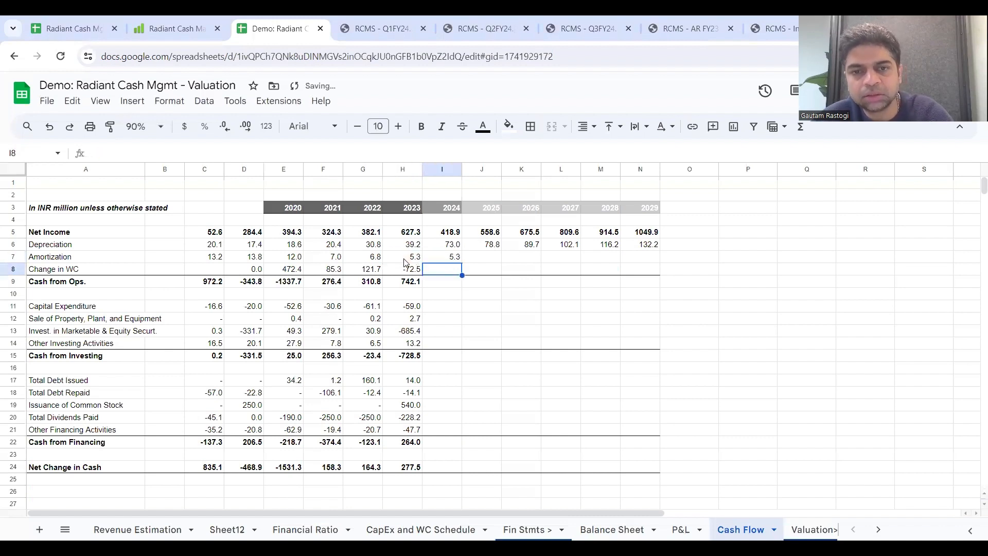
pyautogui.click(443, 261)
pyautogui.moveTo(462, 263); pyautogui.dragTo(659, 263)
pyautogui.click(419, 284)
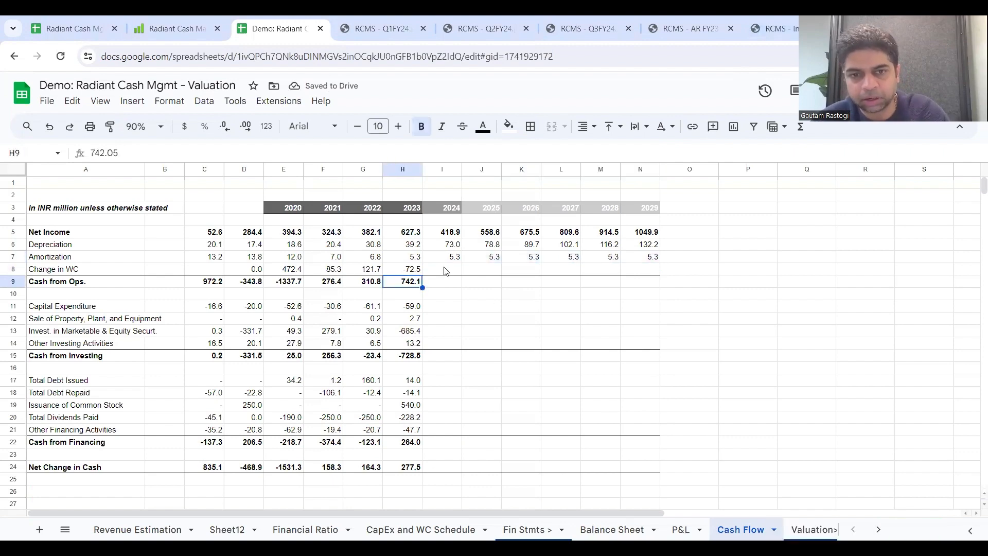
# Step: On the Financial Ratio sheet, examine which Balance Sheet rows the FY23 OWC formula in H21 references
pyautogui.click(443, 268)
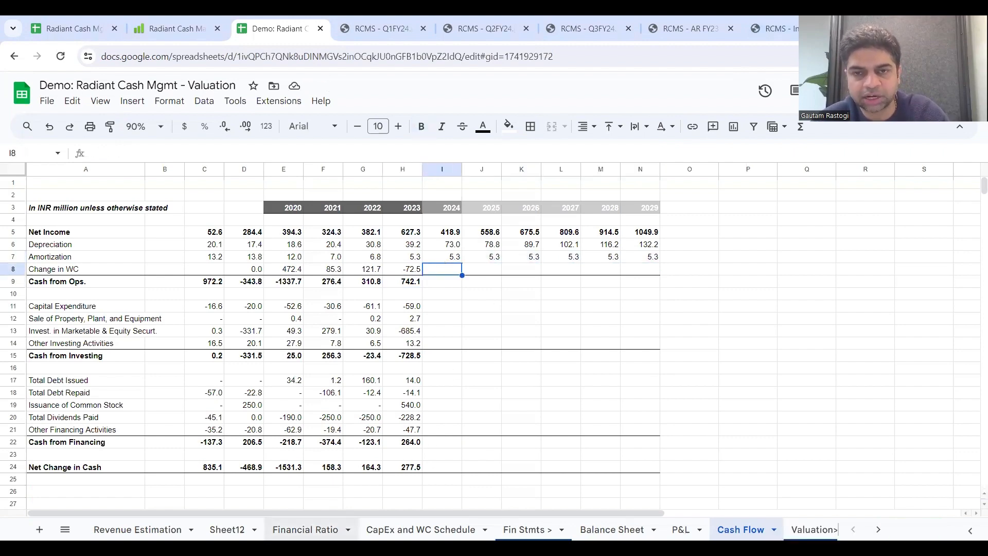
pyautogui.click(348, 530)
pyautogui.click(631, 359)
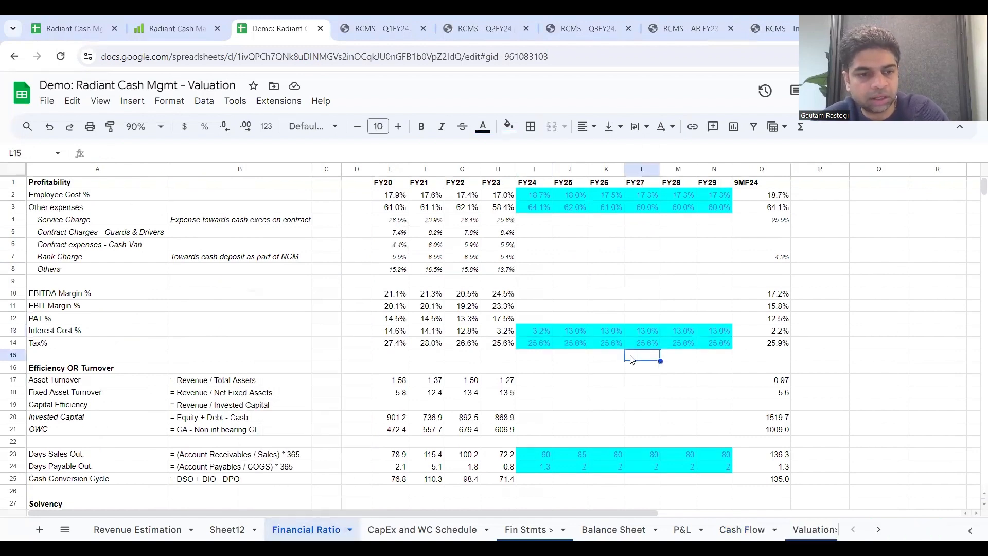
pyautogui.scroll(-2, 632, 359)
pyautogui.click(500, 371)
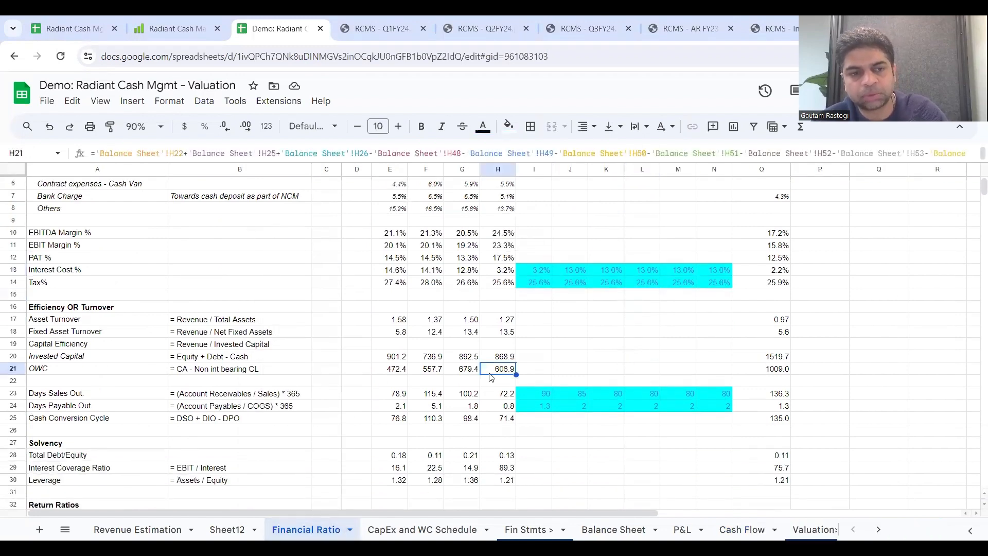
pyautogui.click(16, 369)
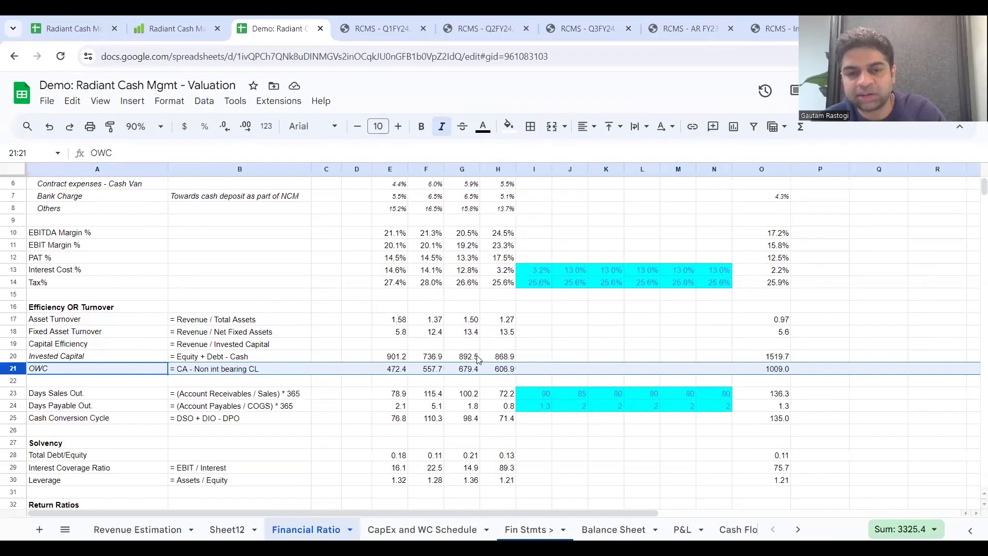
pyautogui.doubleClick(498, 370)
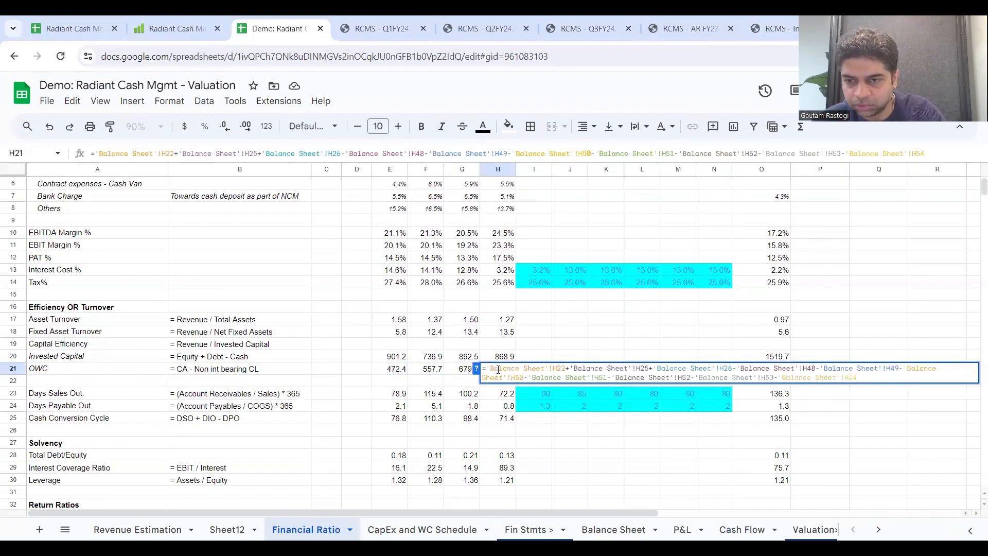
pyautogui.press('Escape')
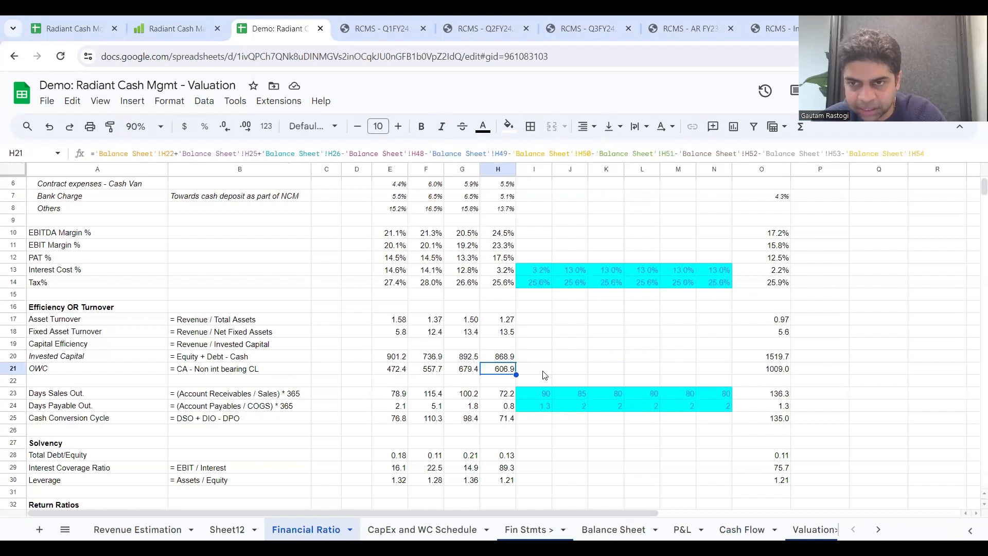
# Step: Start the FY24 OWC formula in I21 by adding Trade Receivables 'Balance Sheet'!I22 and Other Current Assets 'Balance Sheet'!I26
pyautogui.click(545, 369)
pyautogui.write('=')
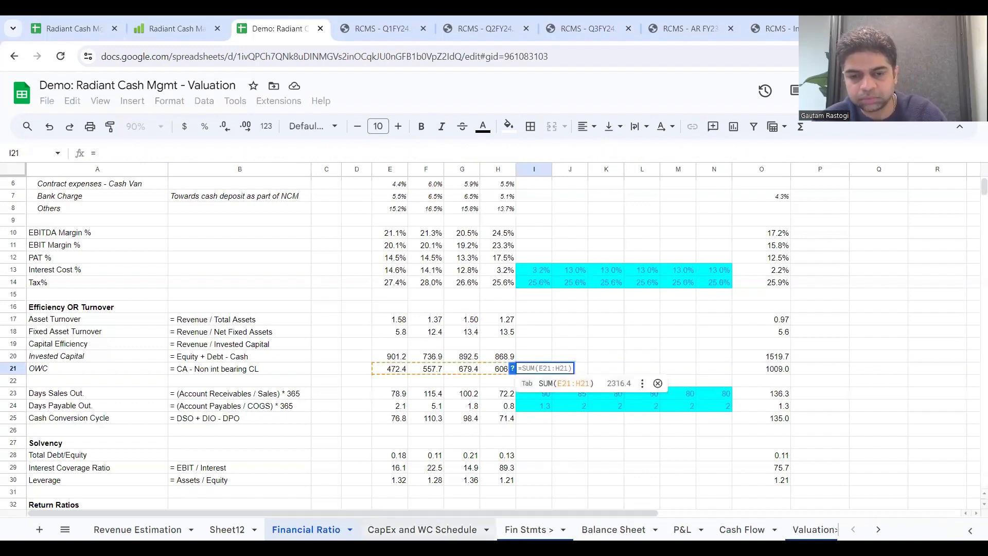
pyautogui.rightClick(613, 529)
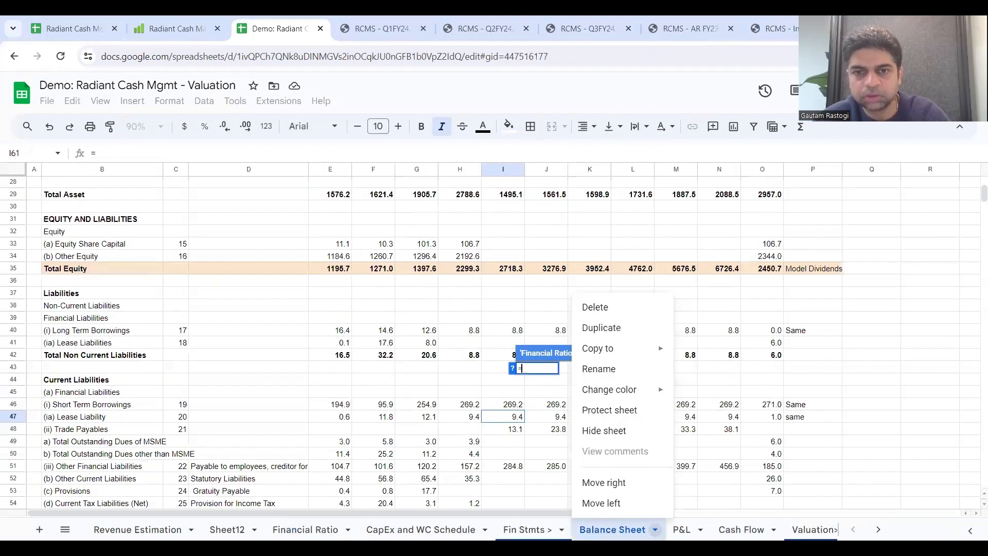
pyautogui.click(480, 391)
pyautogui.scroll(2, 480, 392)
pyautogui.scroll(5, 479, 392)
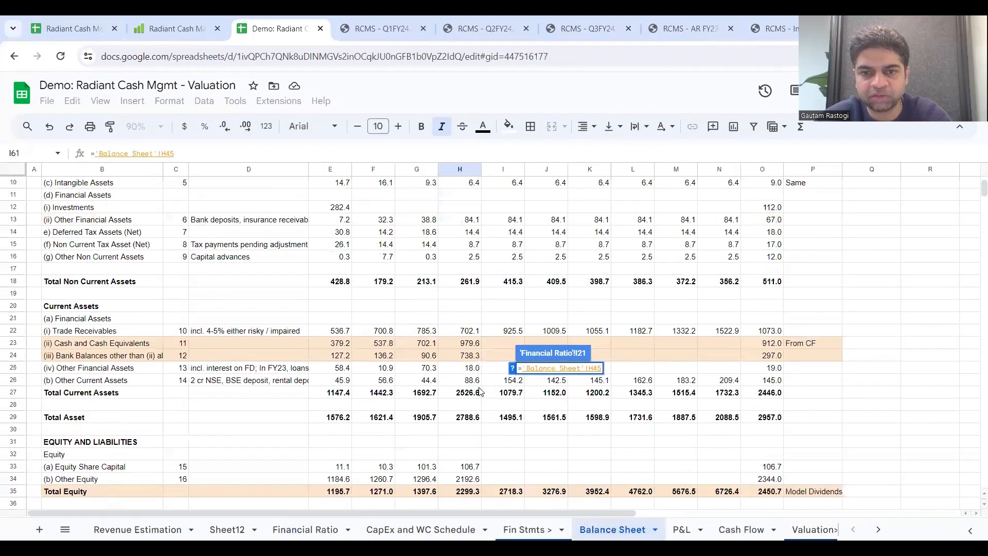
pyautogui.scroll(-7, 479, 391)
pyautogui.scroll(6, 479, 392)
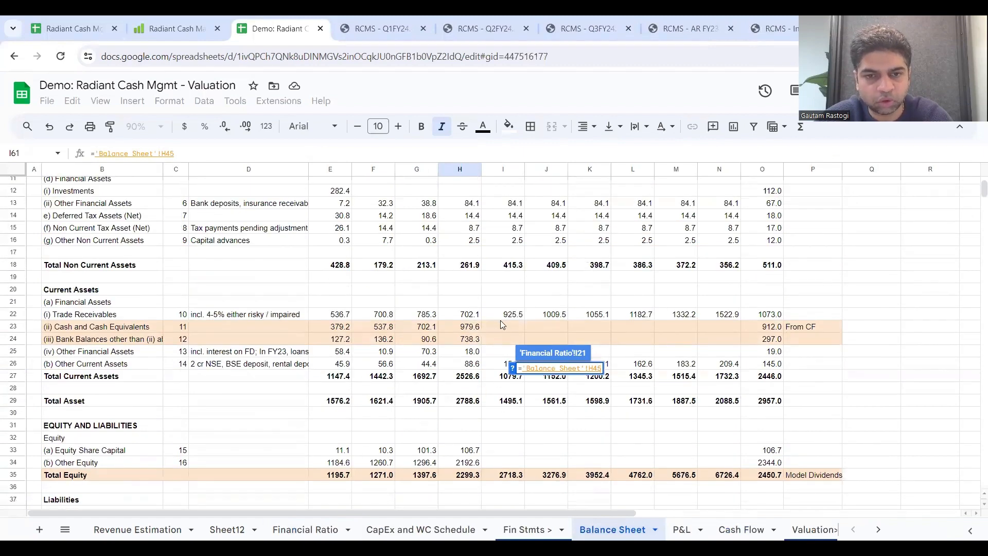
pyautogui.click(504, 318)
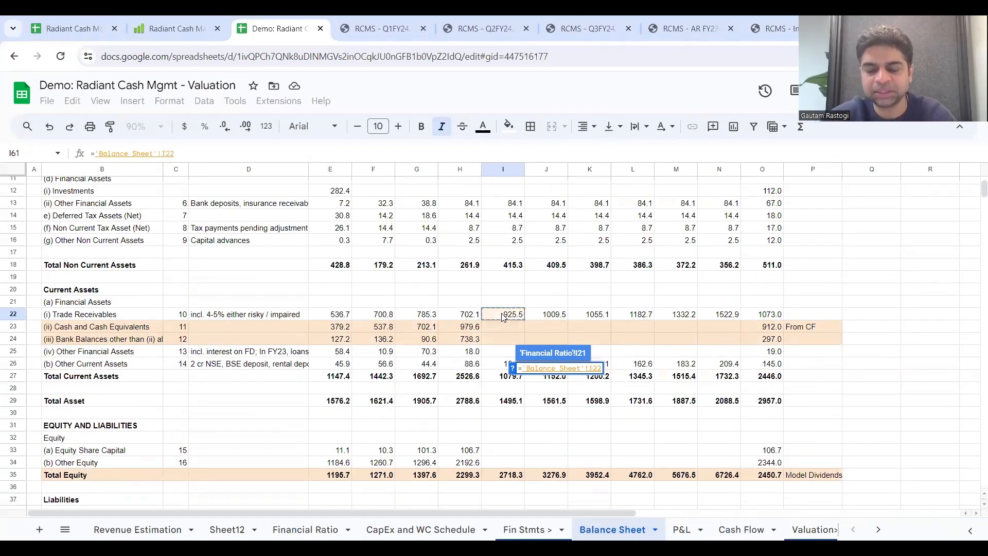
pyautogui.scroll(-1, 503, 318)
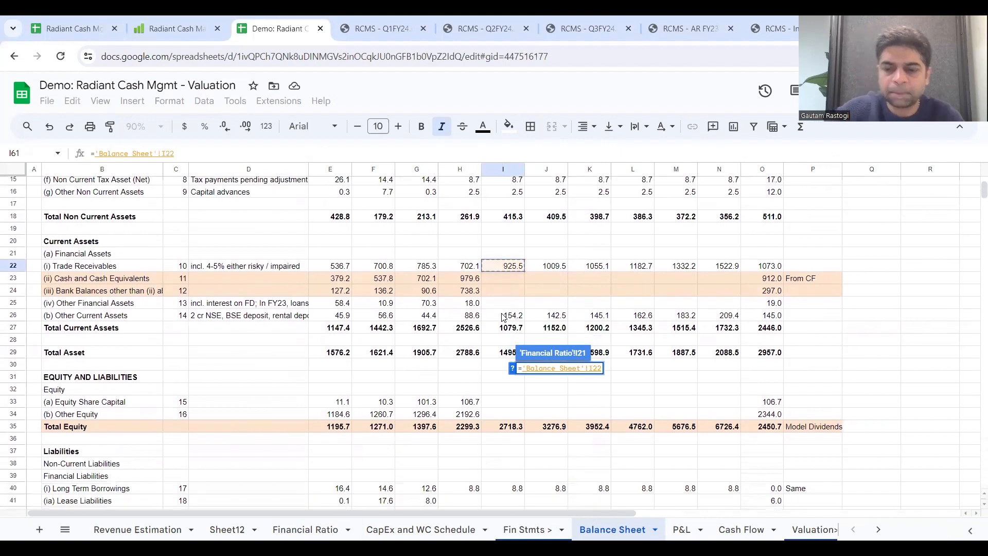
pyautogui.hotkey('shift', 'Right')
pyautogui.hotkey('shift', 'Left')
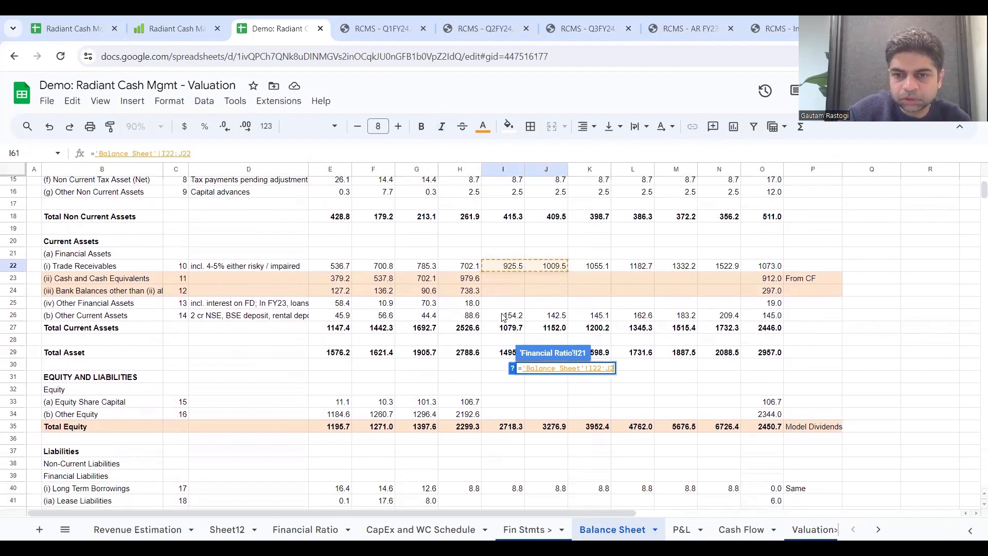
pyautogui.write('+')
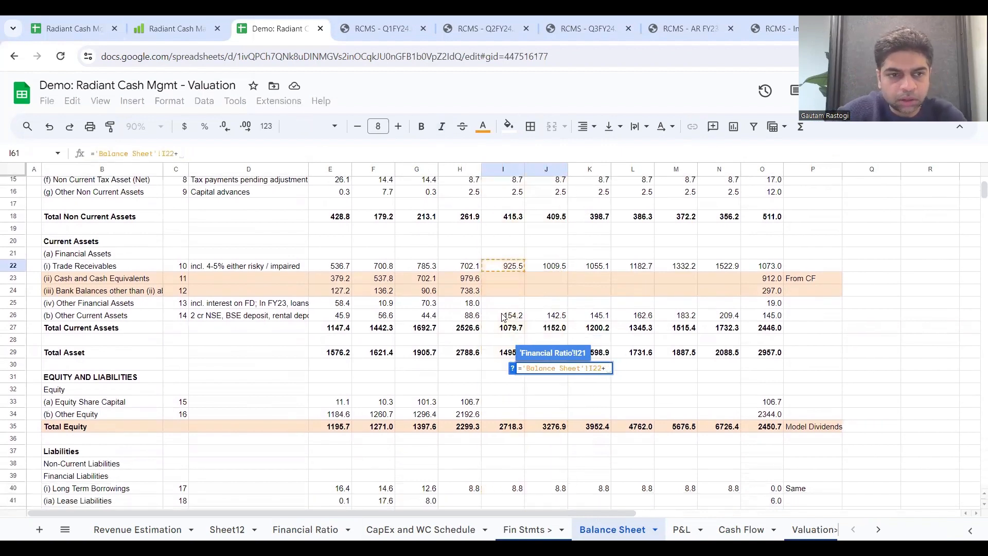
pyautogui.click(503, 316)
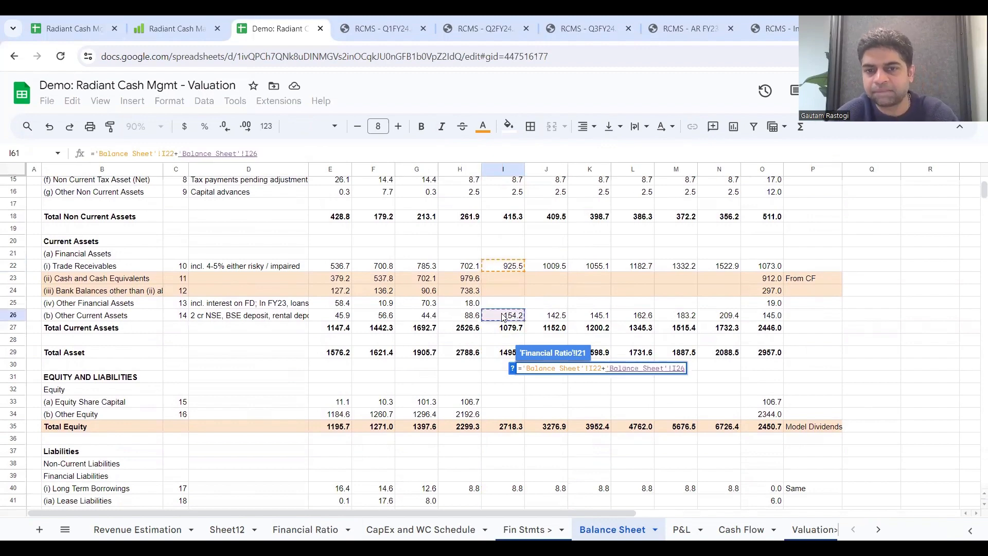
# Step: Complete the FY24 OWC formula by subtracting Trade Payables 'Balance Sheet'!I48 and Other Financial Liabilities 'Balance Sheet'!I51
pyautogui.write('-')
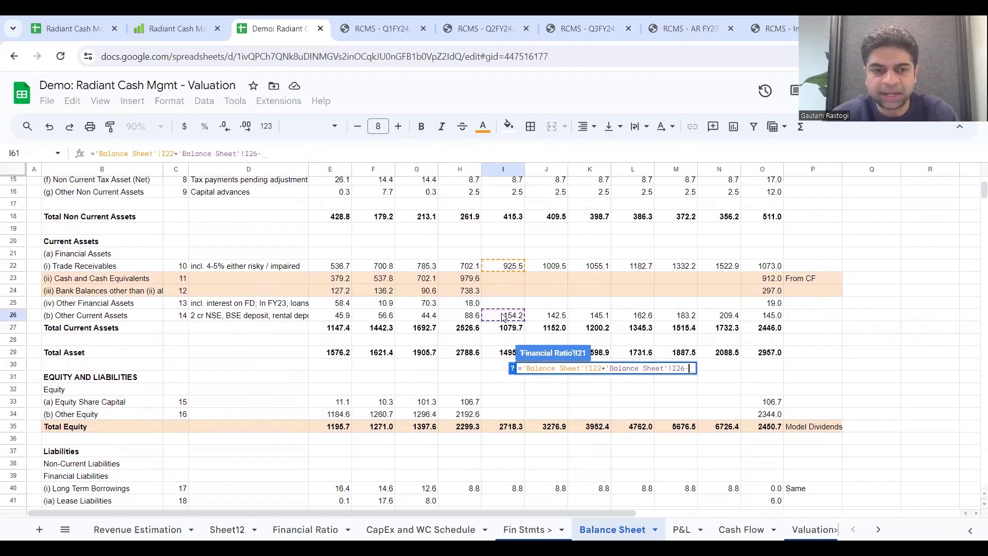
pyautogui.scroll(-5, 504, 318)
pyautogui.scroll(-3, 503, 318)
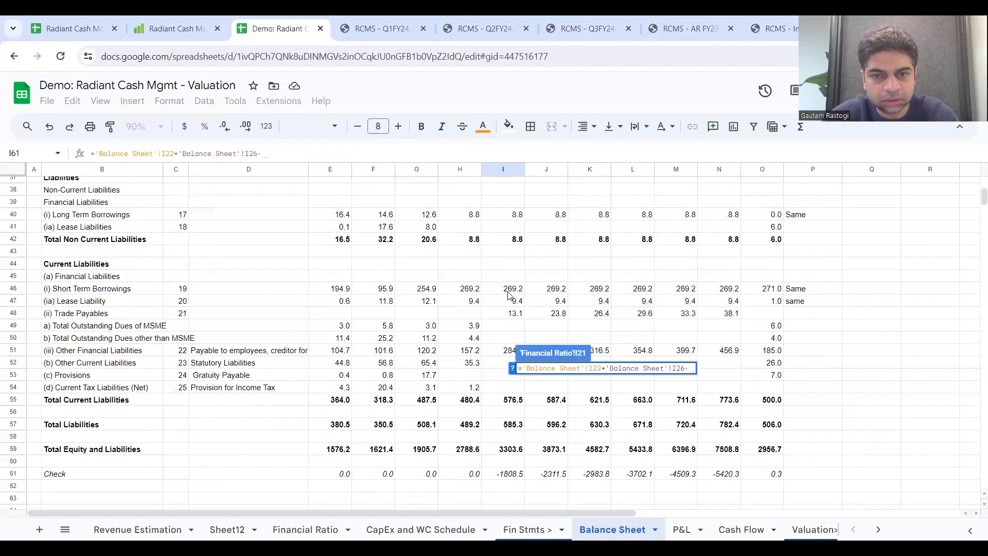
pyautogui.scroll(-2, 505, 360)
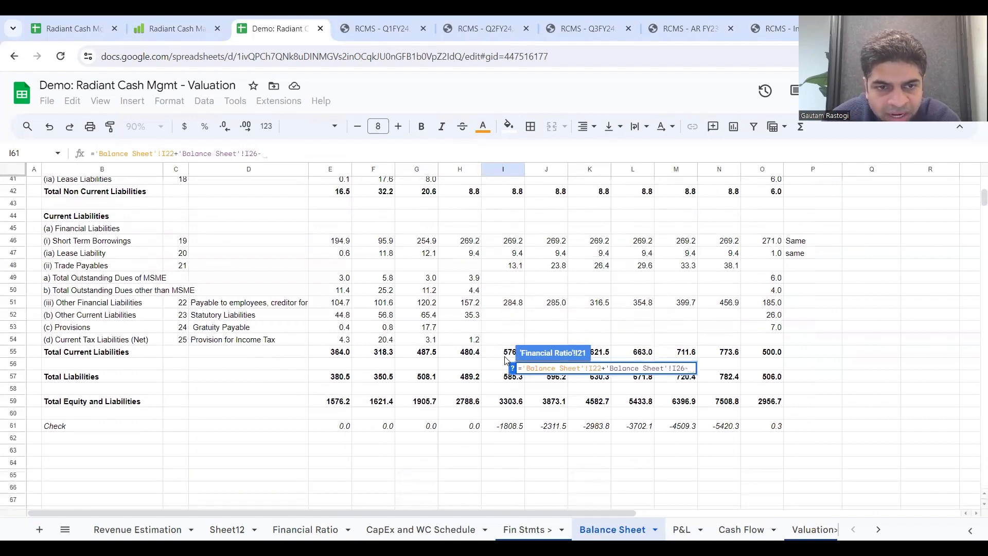
pyautogui.click(515, 269)
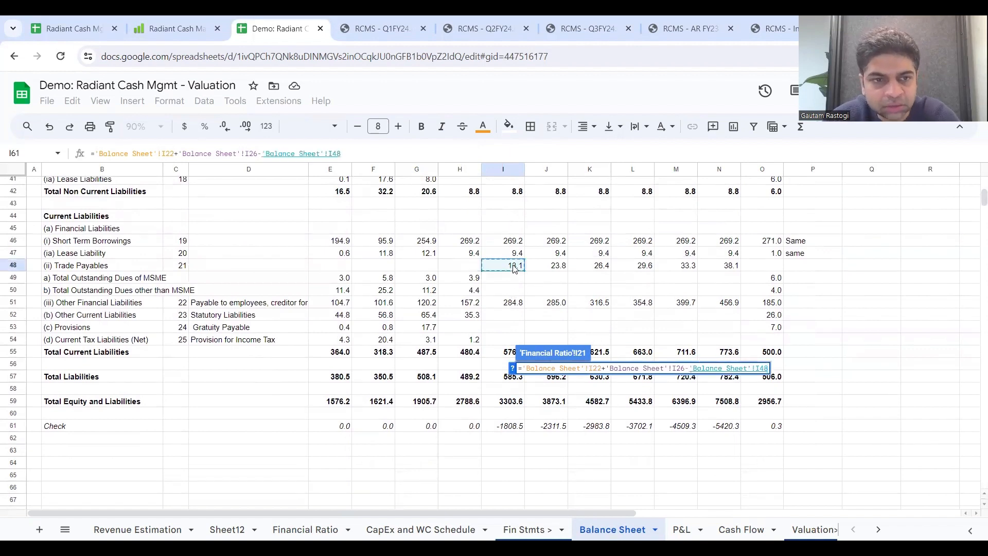
pyautogui.write('-')
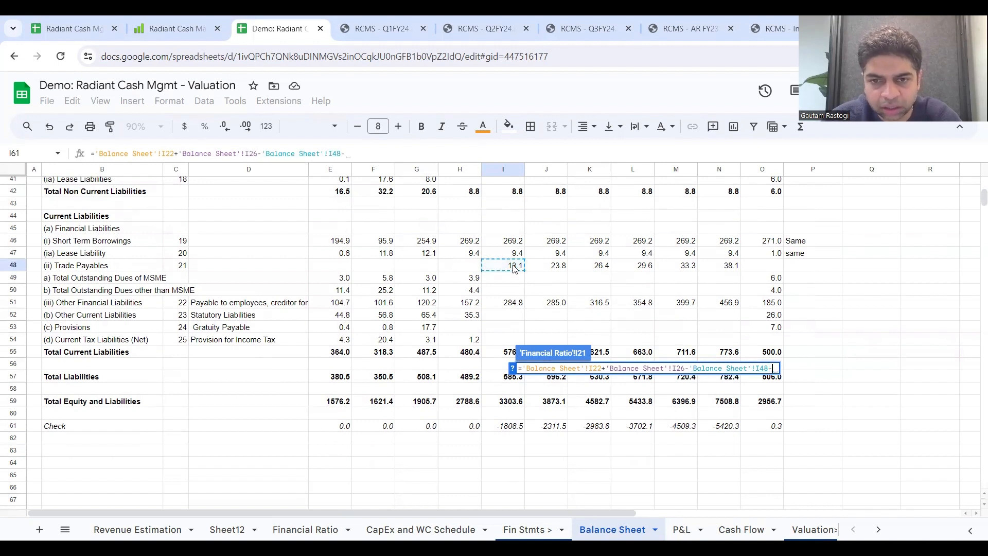
pyautogui.click(513, 307)
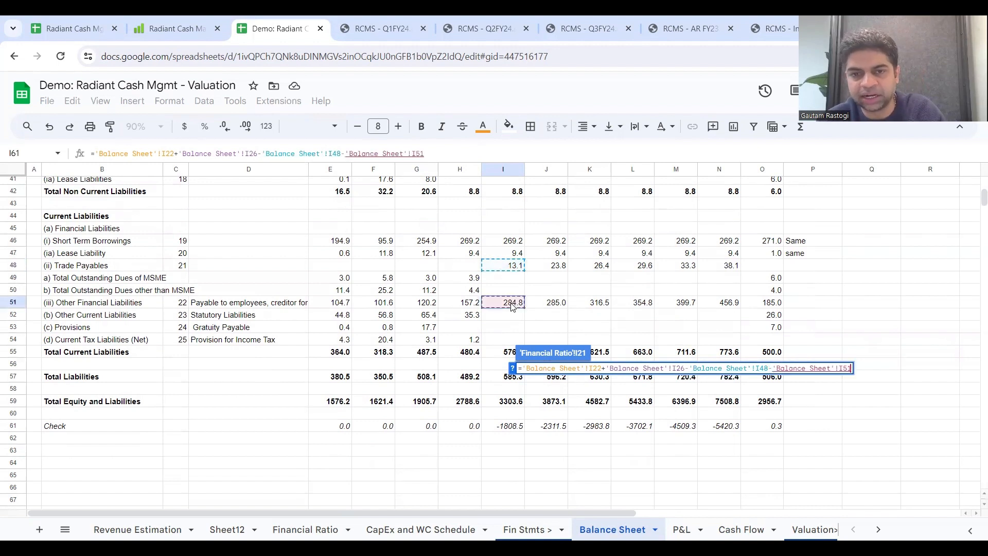
pyautogui.press('Return')
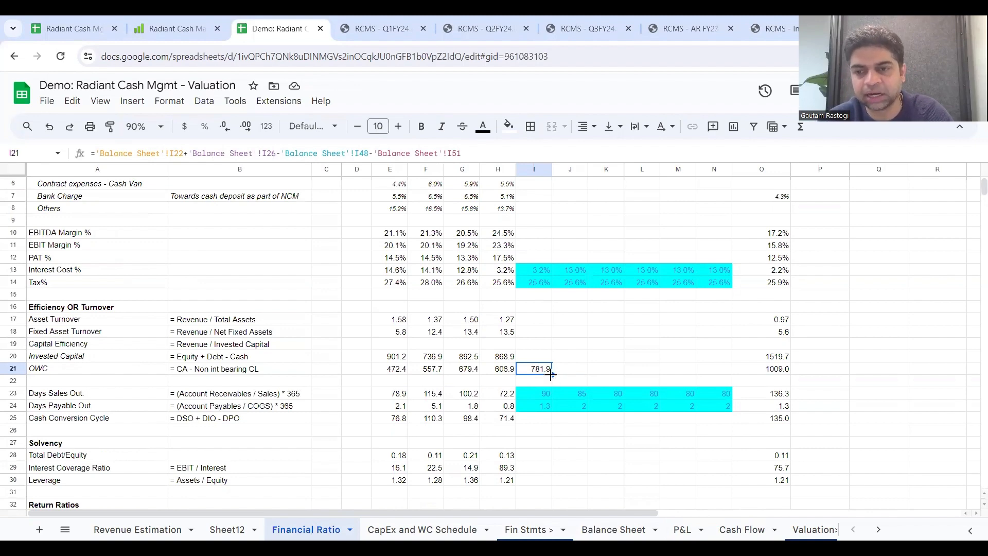
# Step: Extend the OWC formula from I21 through FY29 in N21
pyautogui.rightClick(719, 366)
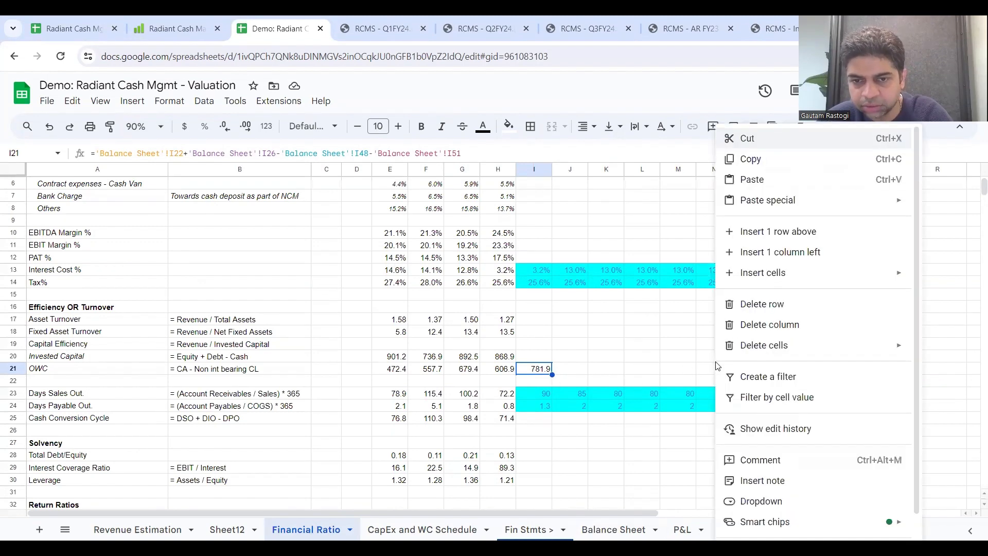
pyautogui.click(561, 374)
pyautogui.click(542, 372)
pyautogui.moveTo(552, 375); pyautogui.dragTo(711, 381)
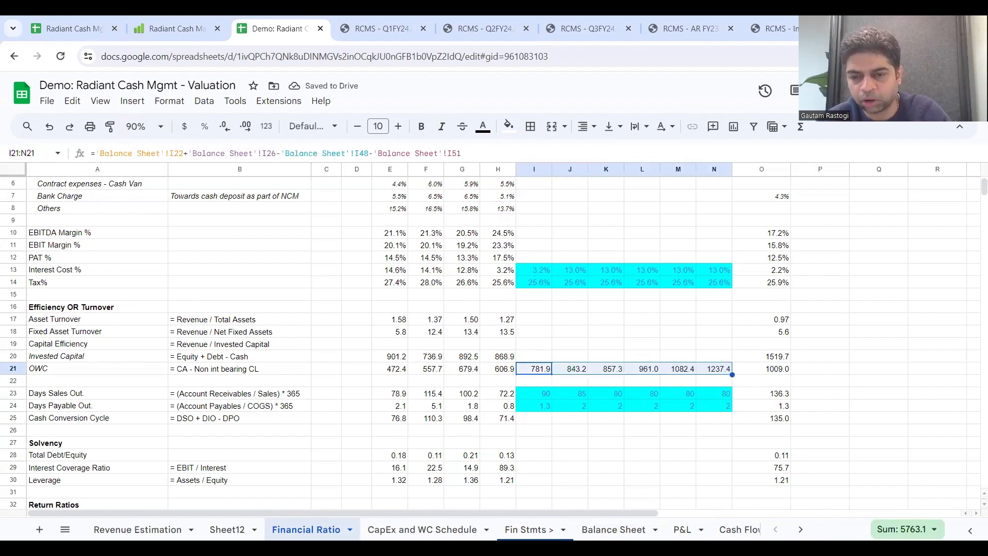
# Step: On the Cash Flow sheet, set 2024 Change in WC I8 to =-('Financial Ratio'!I21-'Financial Ratio'!H21)
pyautogui.click(740, 530)
pyautogui.click(456, 272)
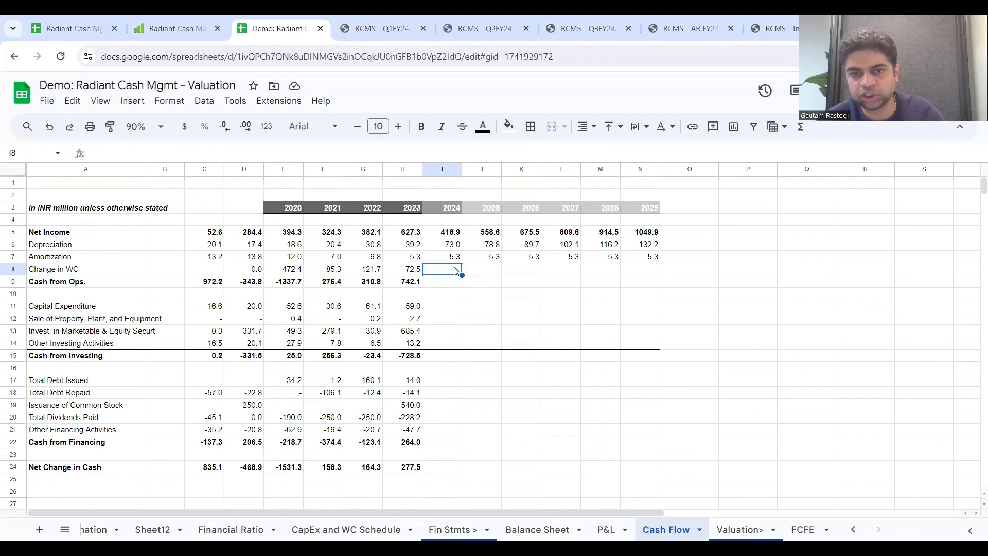
pyautogui.write('=')
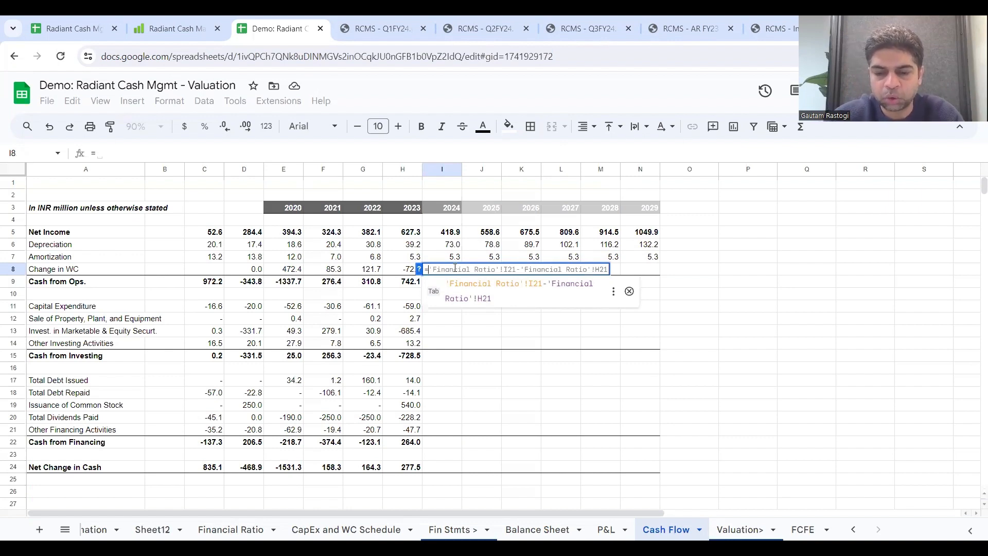
pyautogui.write('-(')
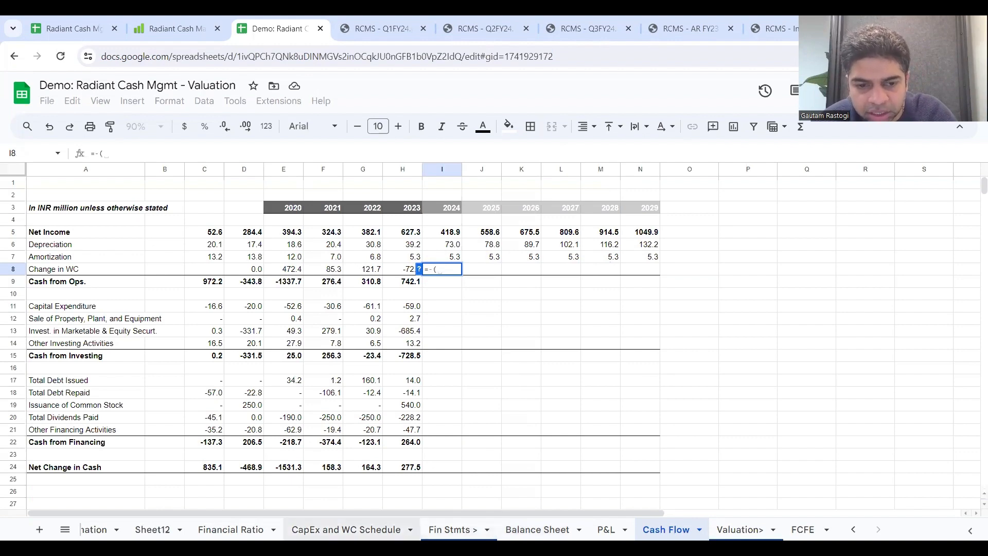
pyautogui.click(230, 529)
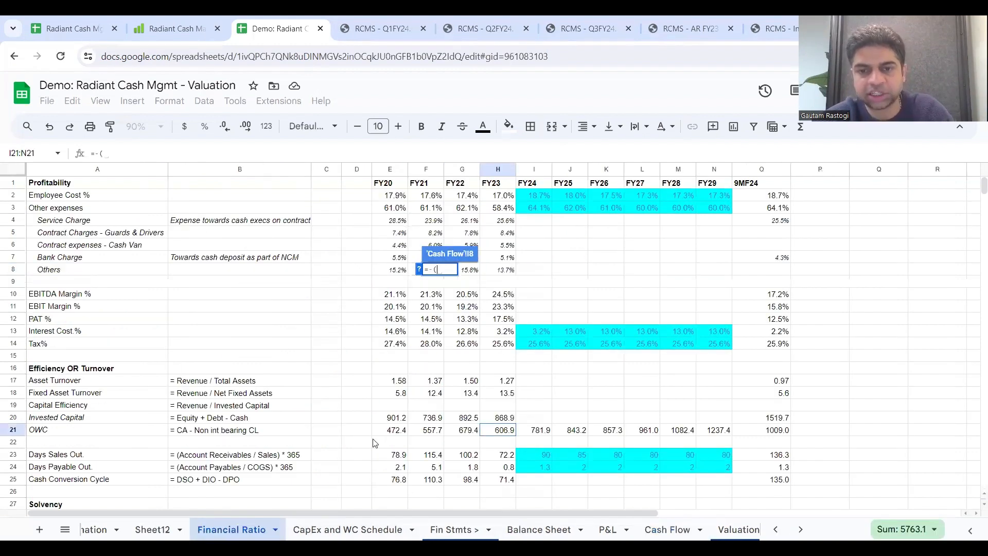
pyautogui.click(541, 433)
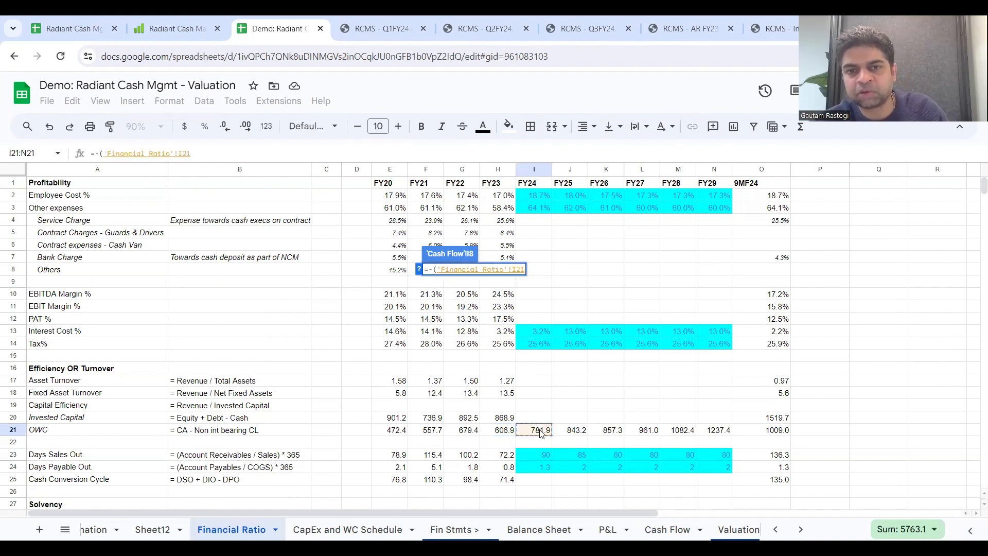
pyautogui.write('-')
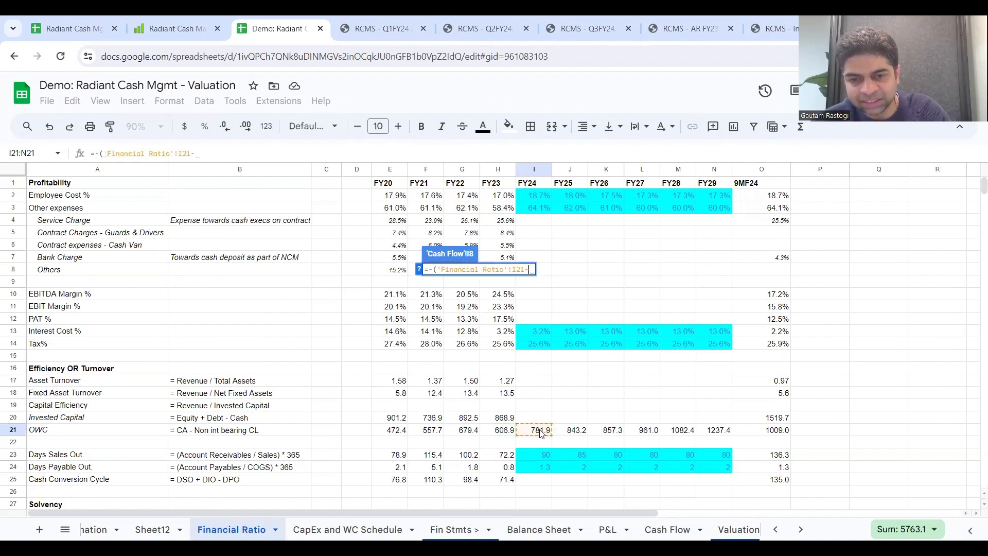
pyautogui.click(502, 435)
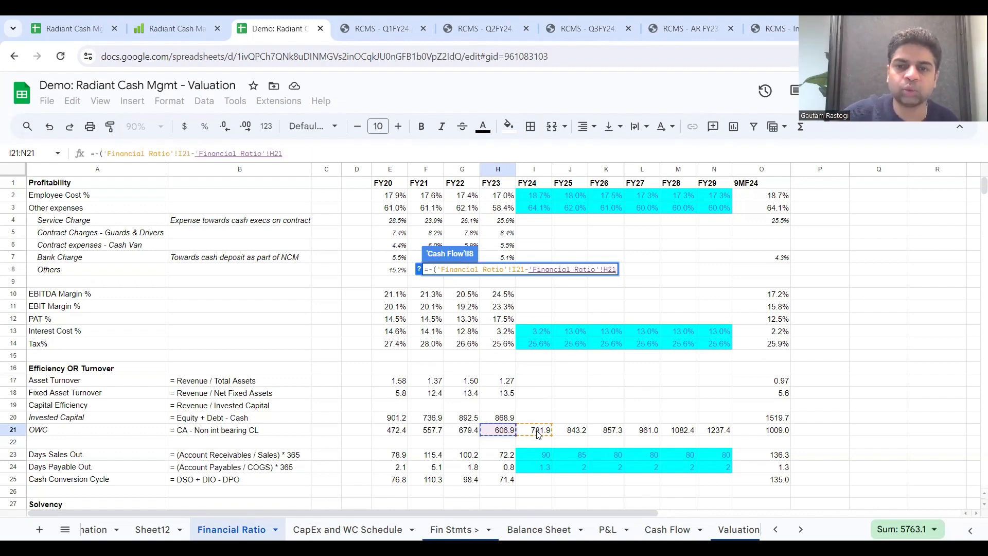
pyautogui.press('Return')
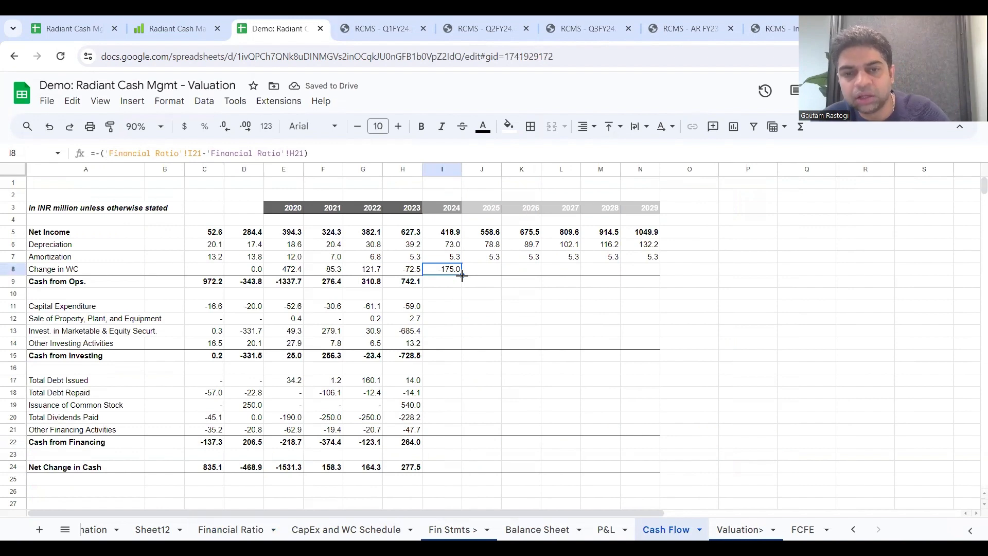
# Step: Extend Change in WC from I8 through N8, and fill Cash from Ops. in I9:N9 with the column sum, starting with =sum(I5:I8)
pyautogui.moveTo(462, 276); pyautogui.dragTo(648, 272)
pyautogui.click(446, 283)
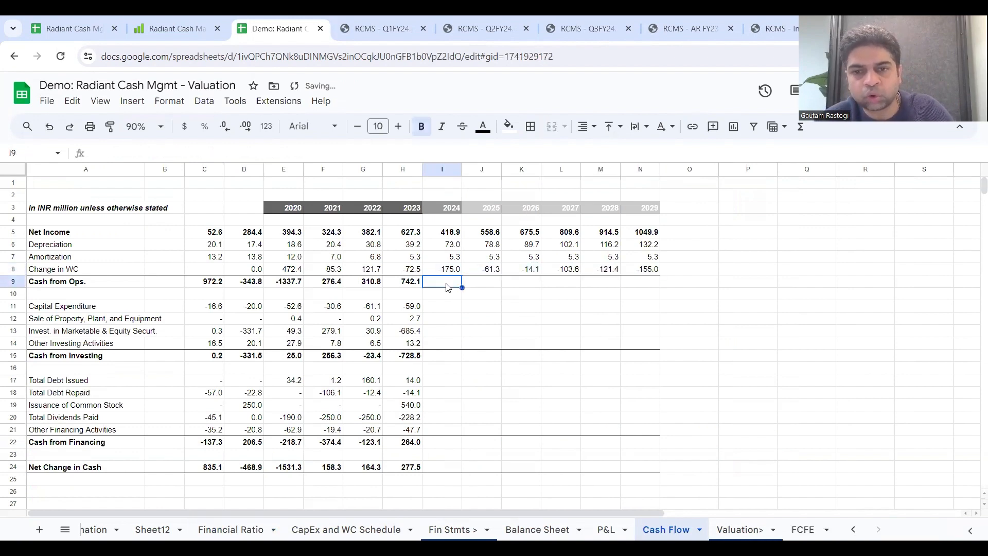
pyautogui.write('=s')
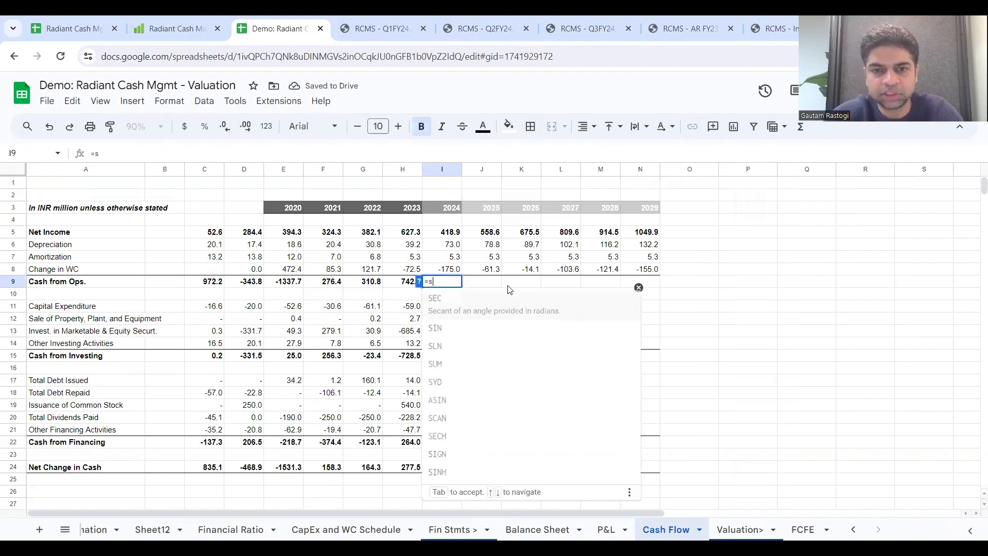
pyautogui.write('um(')
pyautogui.moveTo(449, 233); pyautogui.dragTo(450, 270)
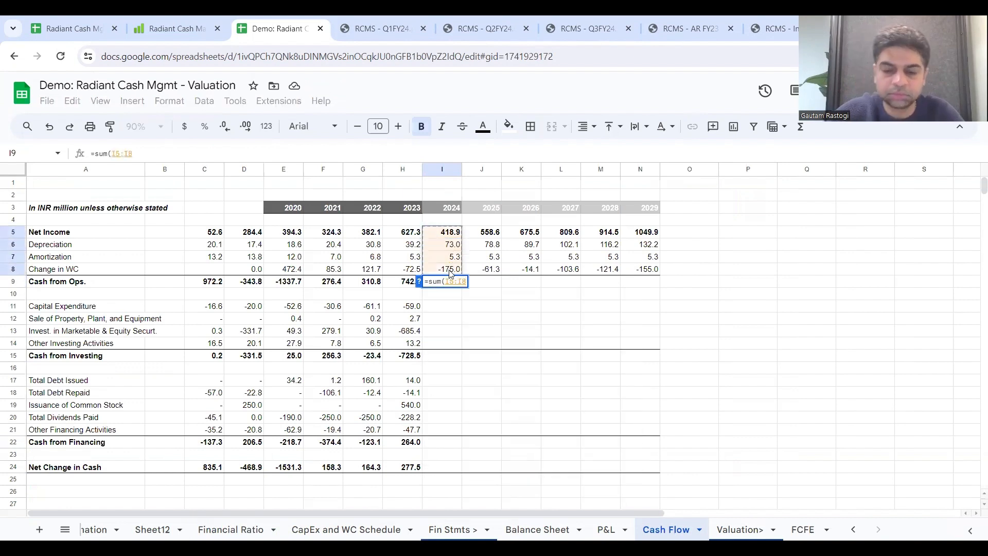
pyautogui.press('Return')
pyautogui.click(455, 283)
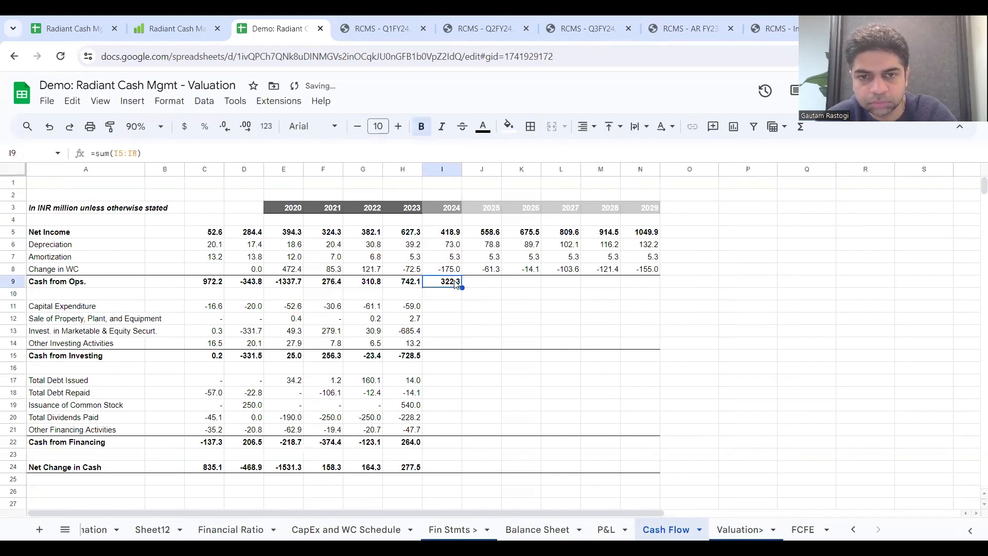
pyautogui.moveTo(462, 287); pyautogui.dragTo(647, 296)
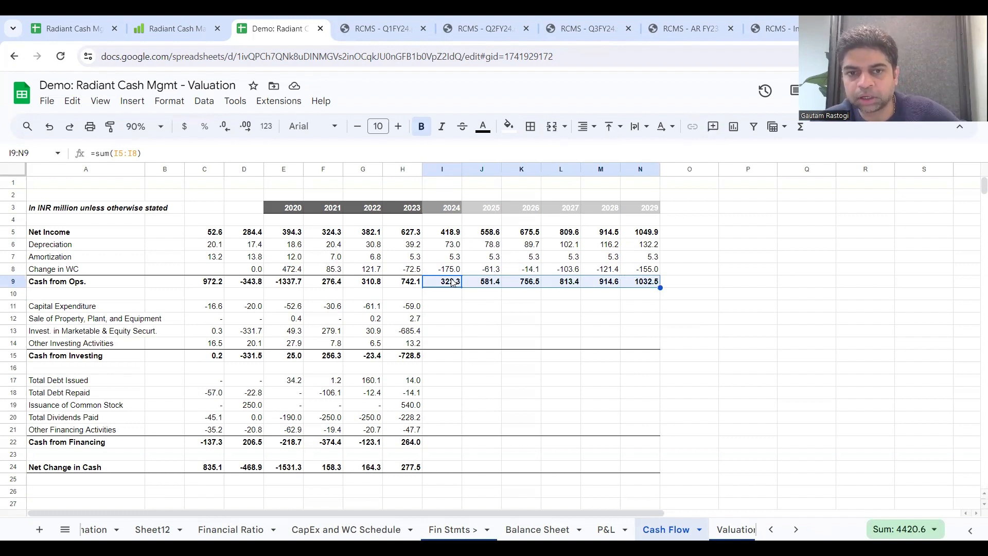
pyautogui.click(490, 283)
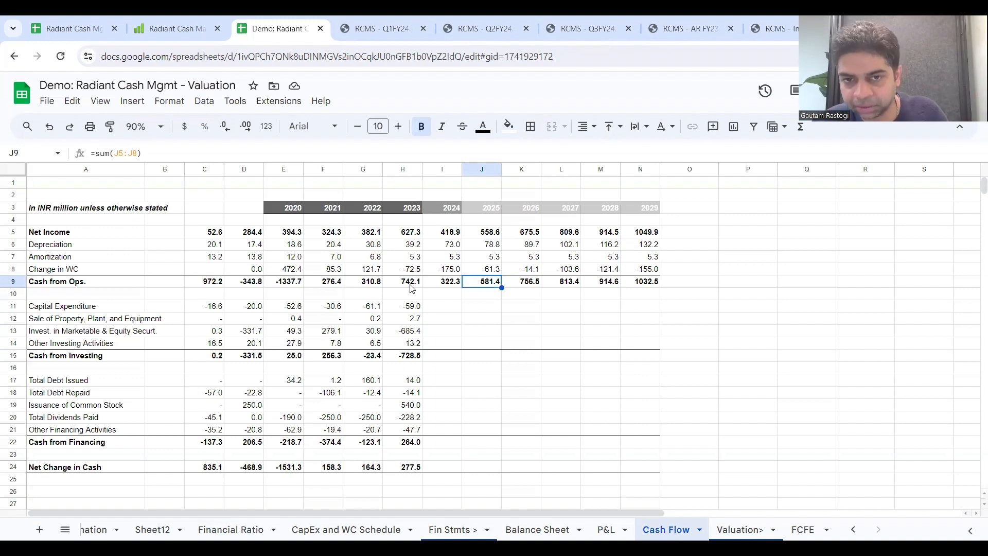
# Step: Set 2024 Capital Expenditure I11 to =-'CapEx and WC Schedule'!I15 and extend it through 2029 in N11
pyautogui.click(455, 309)
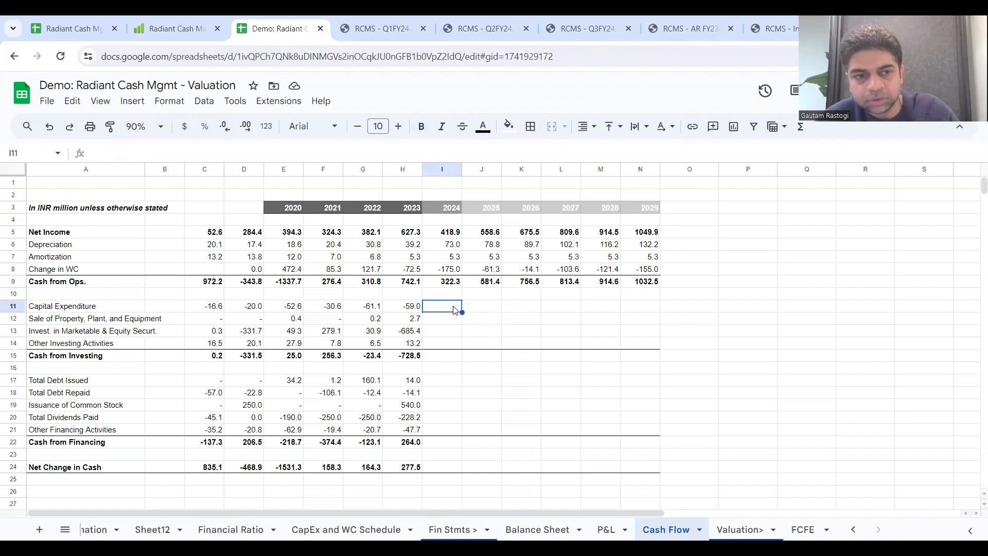
pyautogui.write('=')
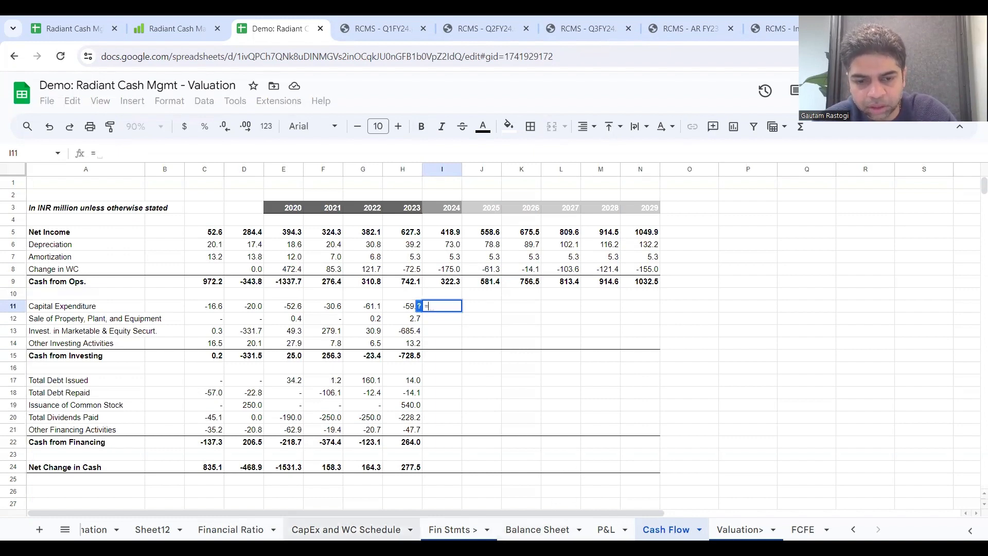
pyautogui.click(346, 529)
pyautogui.scroll(1, 486, 356)
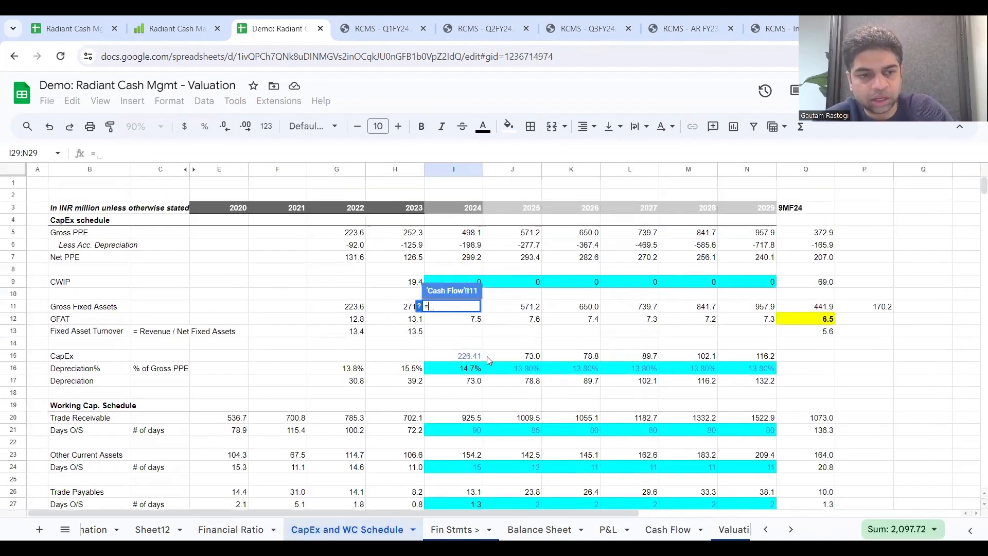
pyautogui.click(457, 355)
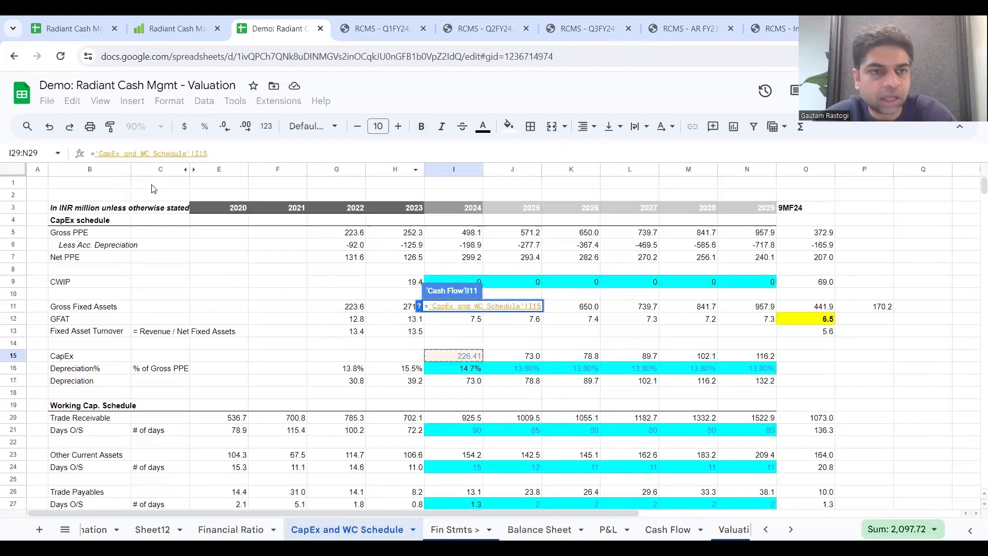
pyautogui.click(100, 153)
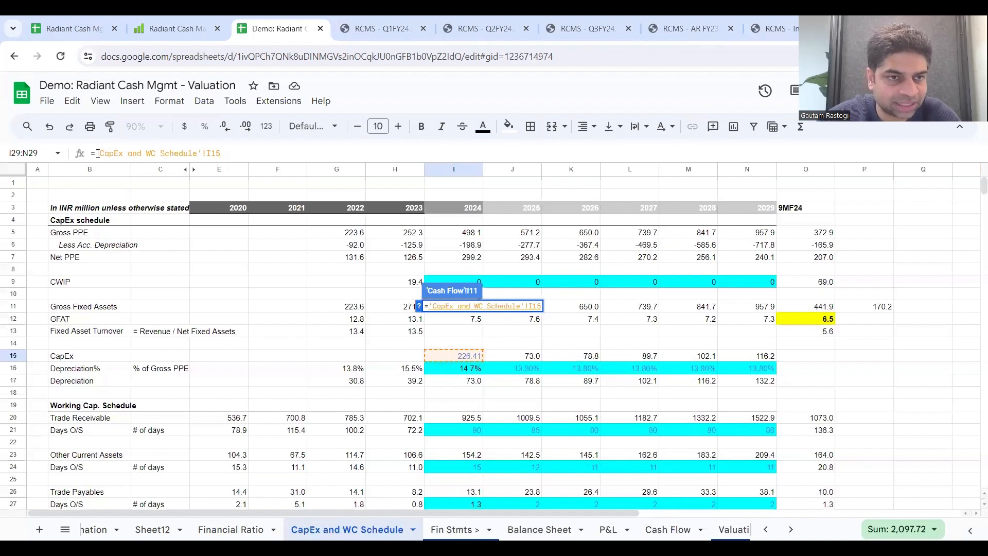
pyautogui.write('-')
pyautogui.press('Return')
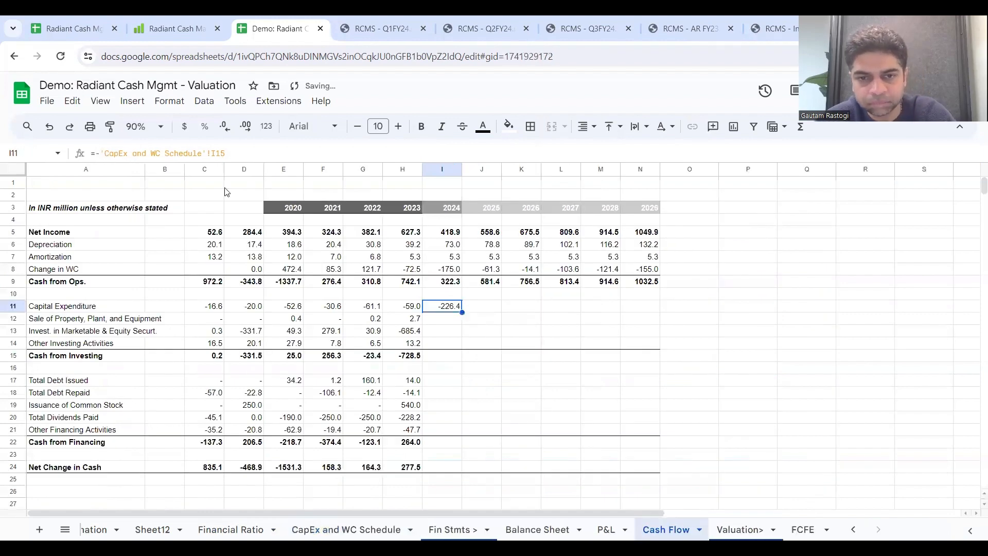
pyautogui.moveTo(462, 312); pyautogui.dragTo(624, 313)
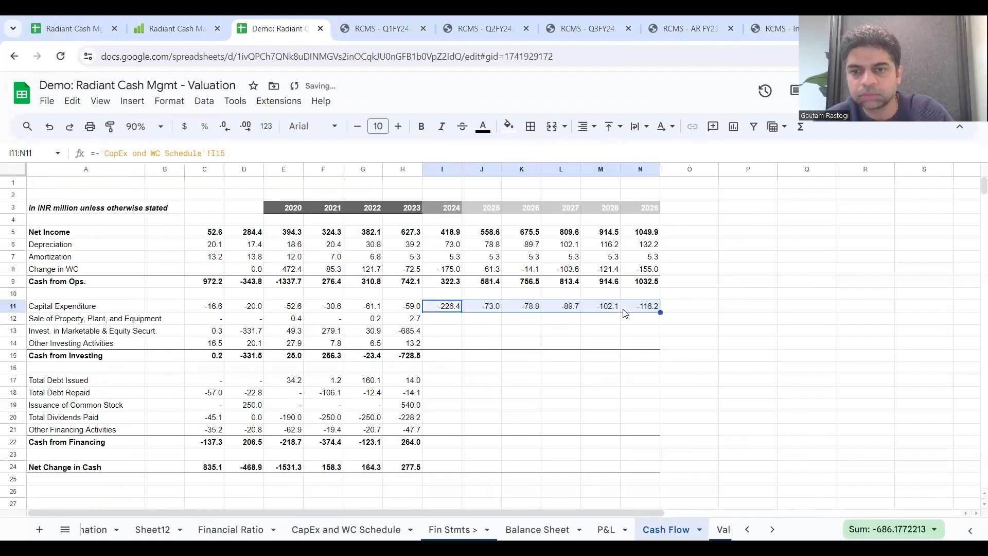
# Step: Set 2024 Cash from Investing I15 to =I11 and extend it through 2029 in N15
pyautogui.click(443, 322)
pyautogui.click(420, 359)
pyautogui.click(443, 364)
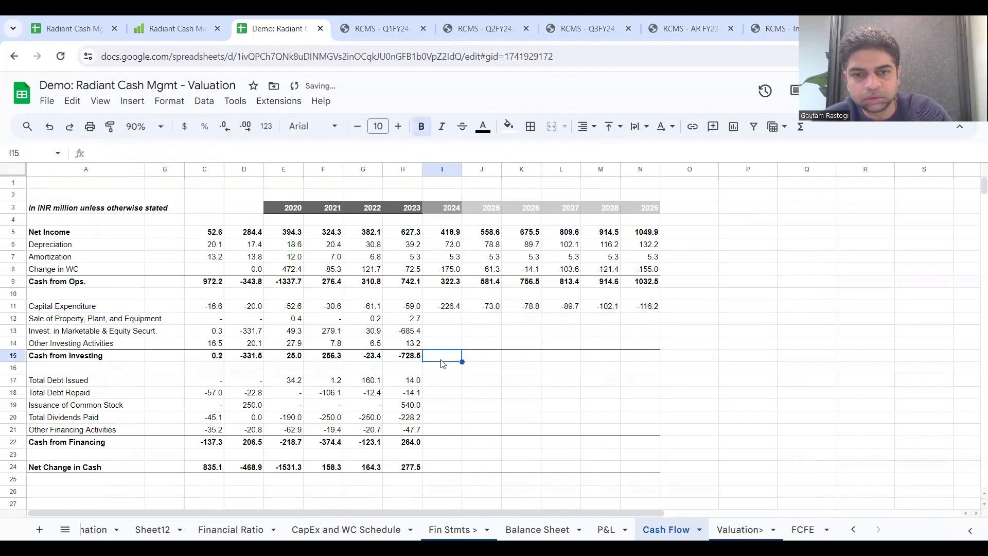
pyautogui.write('=')
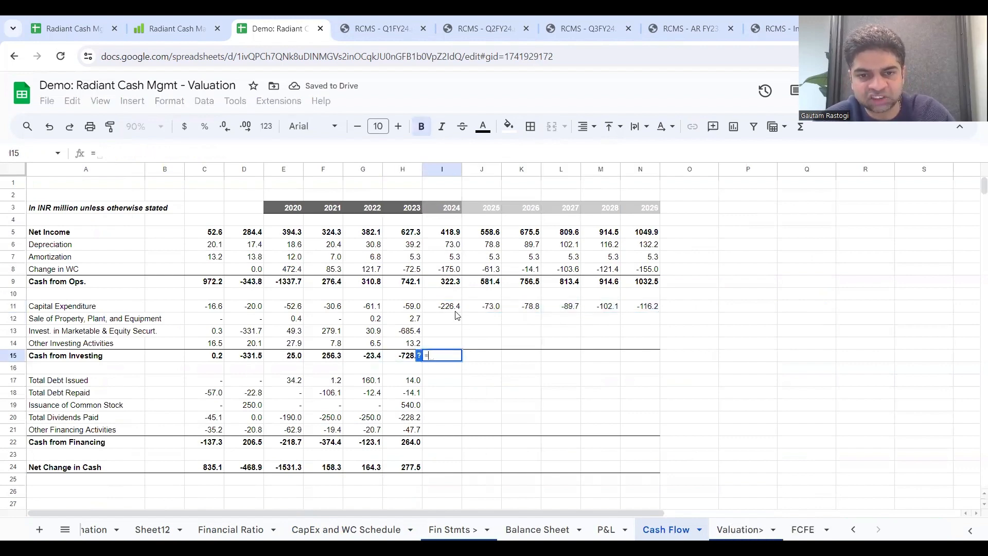
pyautogui.click(452, 307)
pyautogui.press('Return')
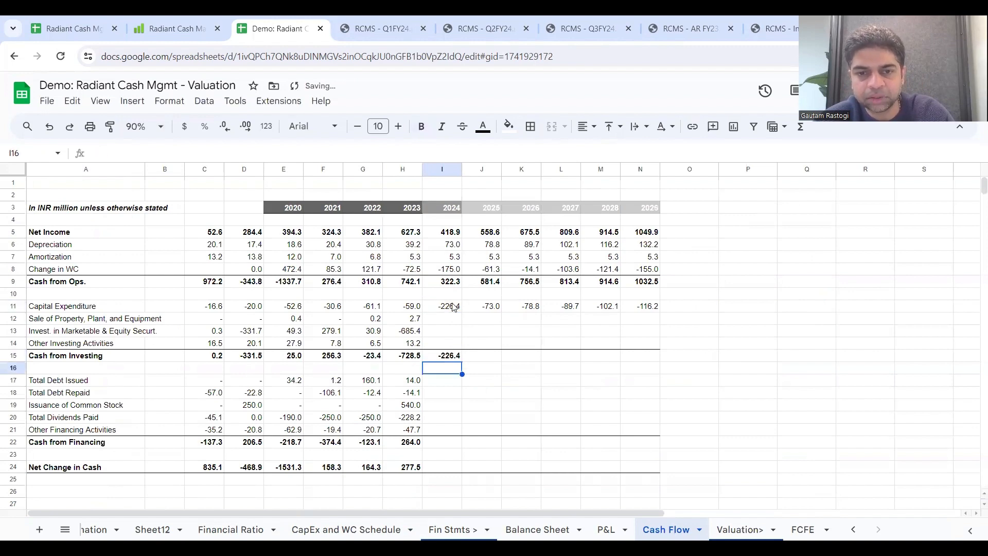
pyautogui.click(460, 356)
pyautogui.moveTo(462, 362); pyautogui.dragTo(651, 367)
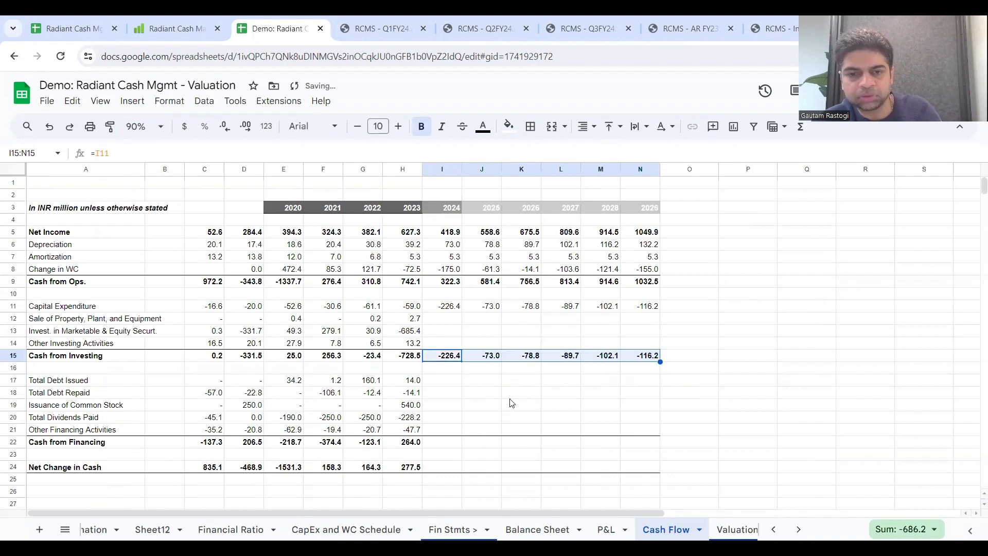
# Step: Examine the historical and projected Dividend Payout % on the Financial Ratio sheet, and look at the P&L sheet, for the dividends calculation
pyautogui.click(446, 395)
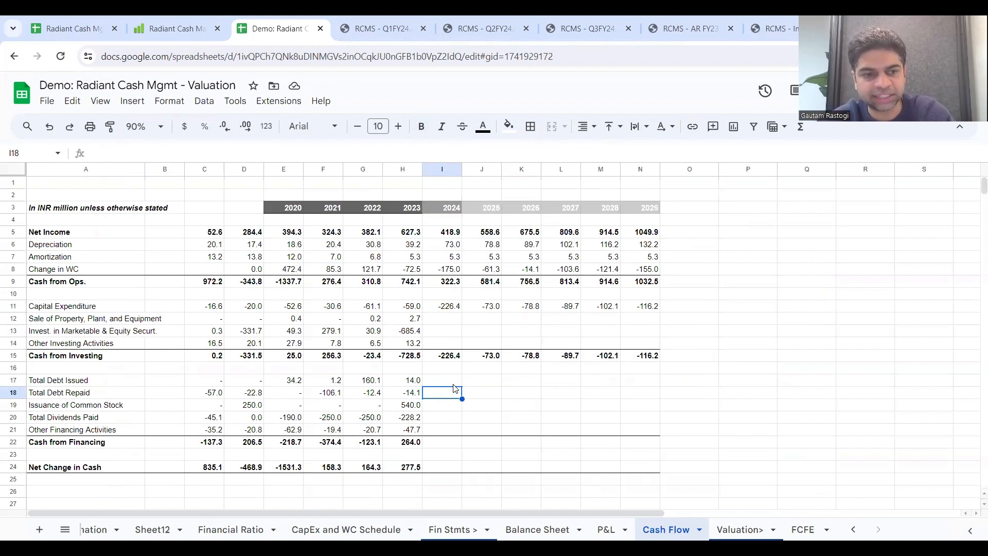
pyautogui.click(451, 420)
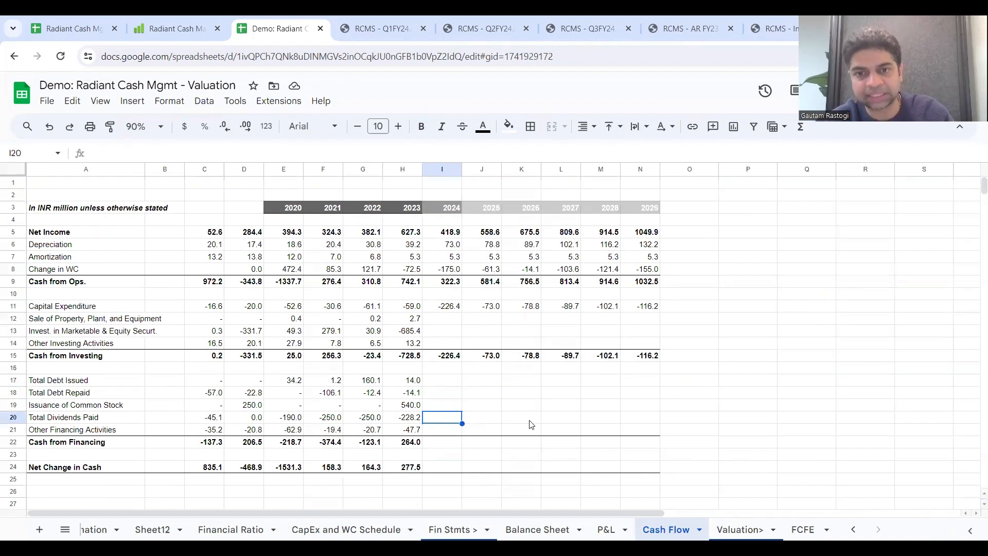
pyautogui.scroll(-1, 532, 426)
pyautogui.scroll(1, 532, 426)
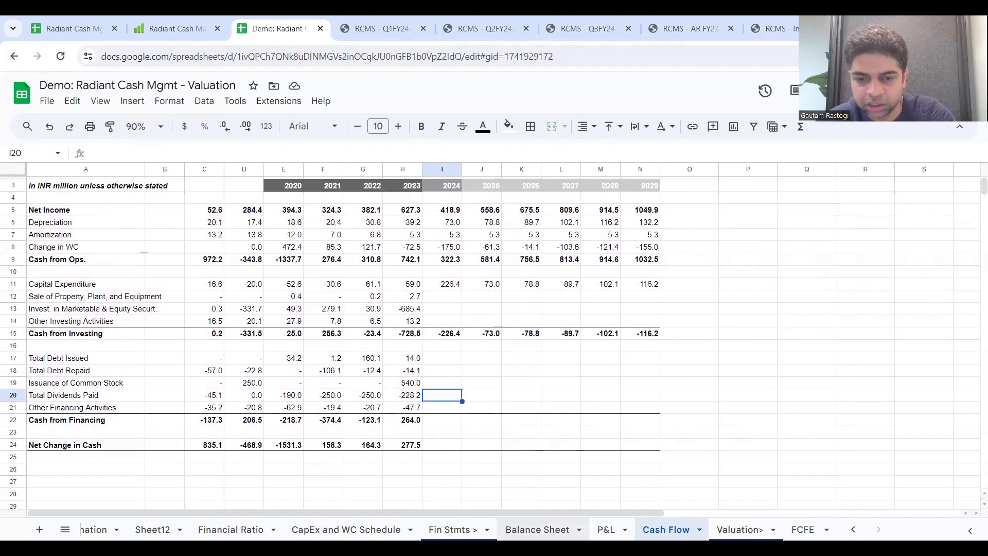
pyautogui.click(231, 530)
pyautogui.scroll(-4, 355, 473)
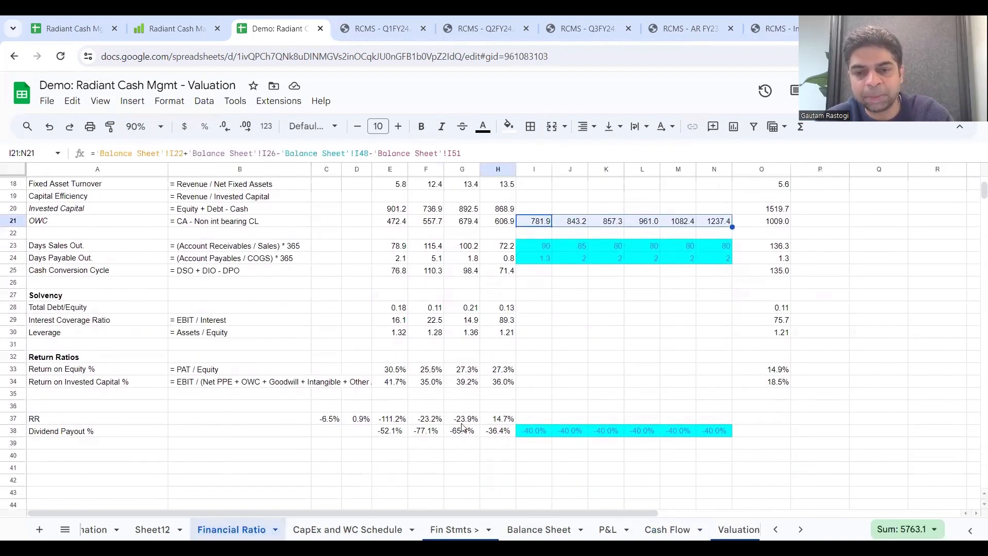
pyautogui.click(507, 434)
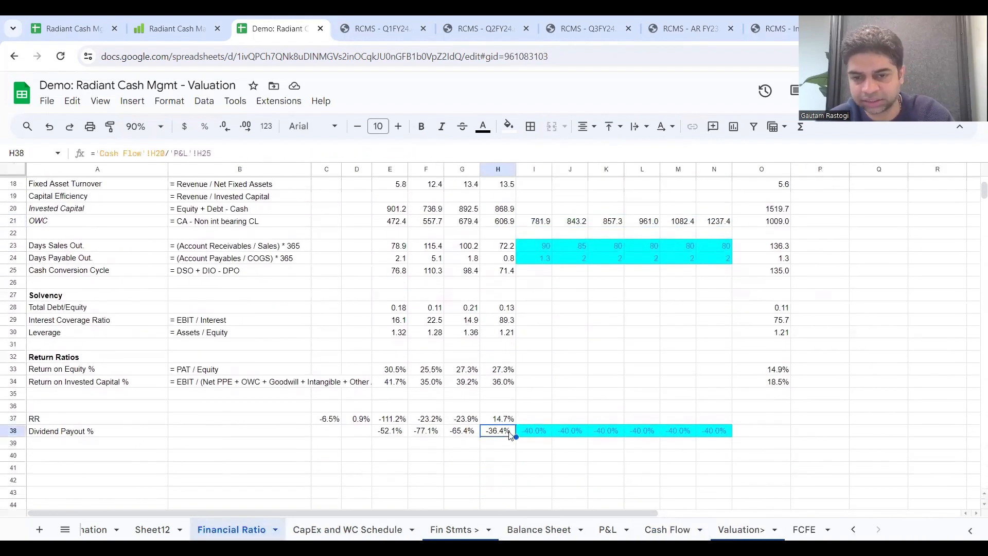
pyautogui.click(537, 436)
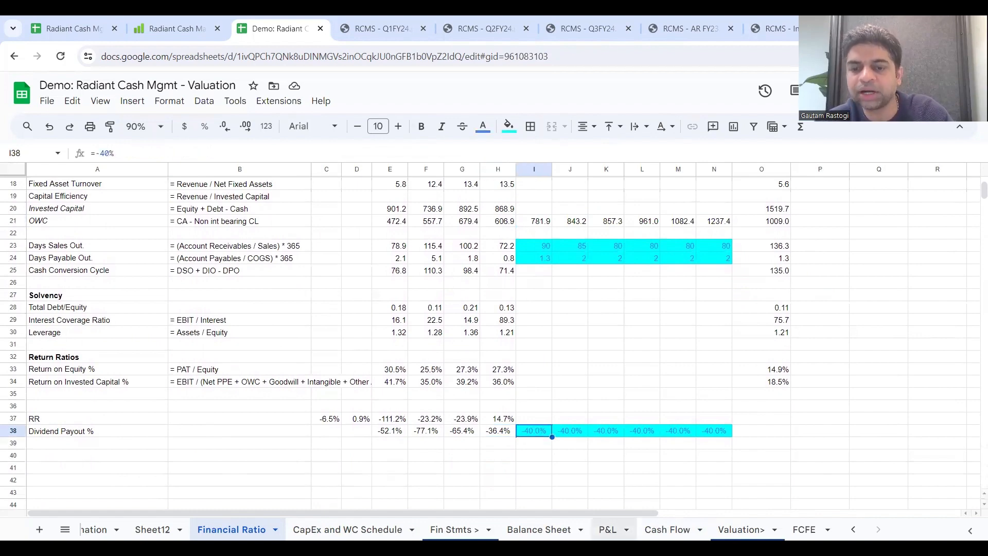
pyautogui.click(626, 530)
pyautogui.click(492, 359)
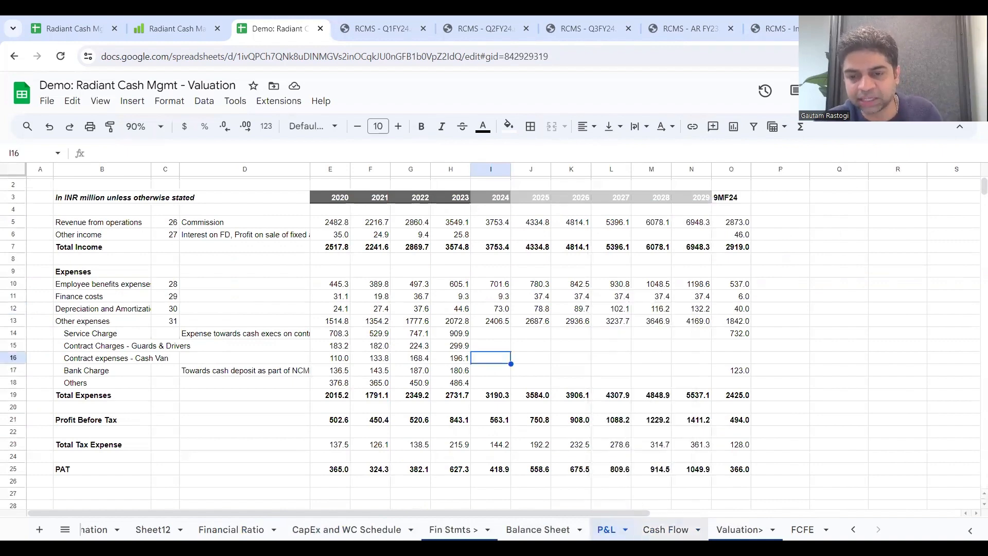
# Step: On the Cash Flow sheet, set 2024 Total Dividends Paid I20 to ='Financial Ratio'!I38*'P&L'!I25 and extend it through N20
pyautogui.rightClick(665, 529)
pyautogui.press('Escape')
pyautogui.click(438, 309)
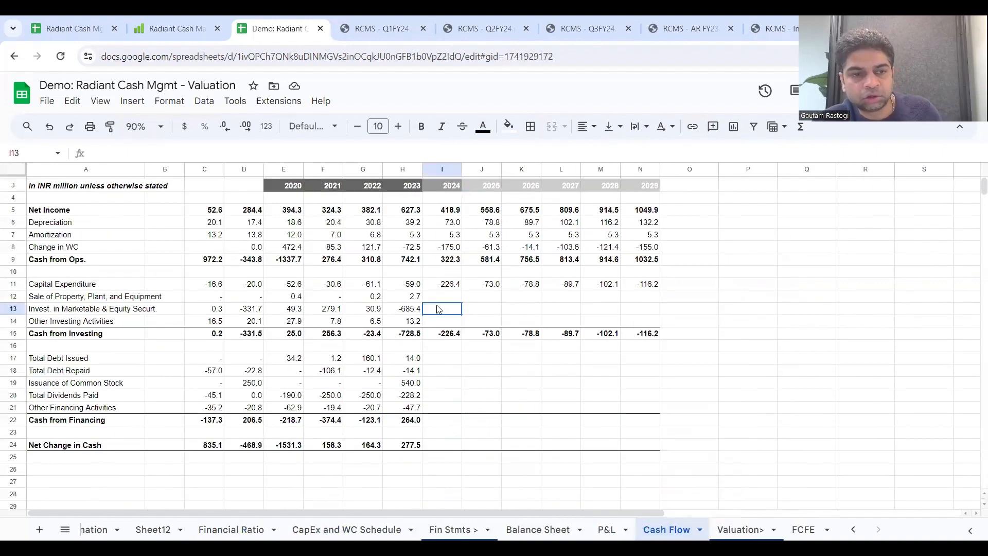
pyautogui.click(452, 397)
pyautogui.write('=')
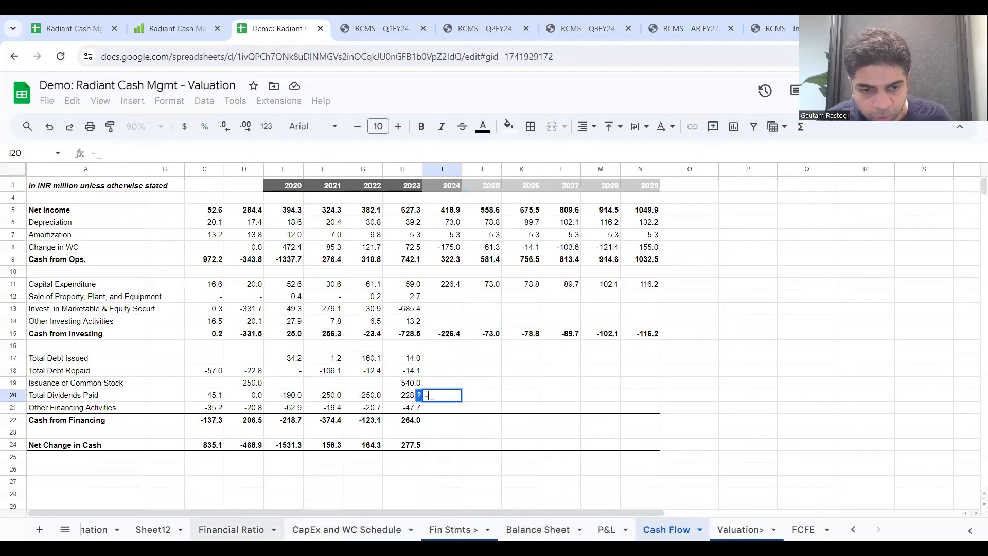
pyautogui.click(231, 530)
pyautogui.click(530, 429)
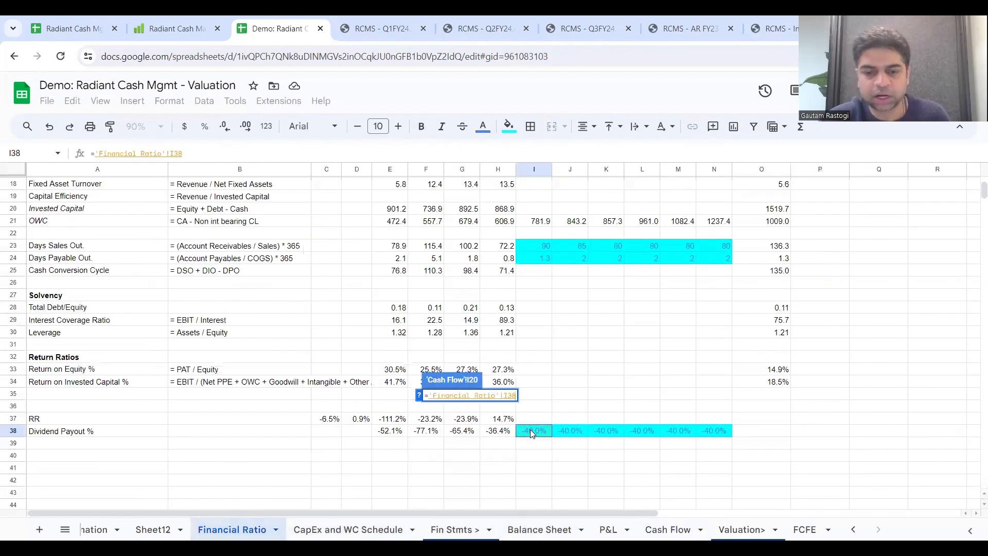
pyautogui.write('*')
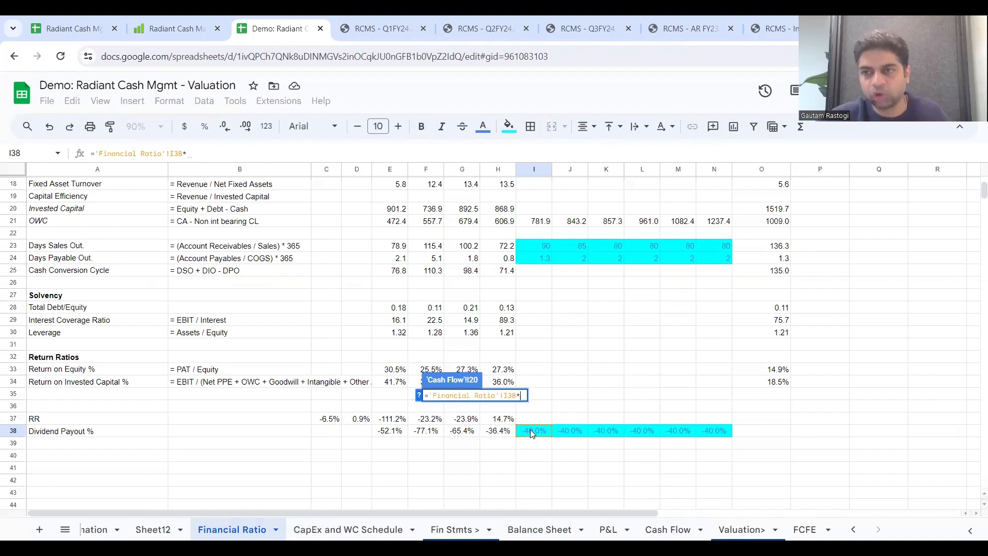
pyautogui.click(608, 530)
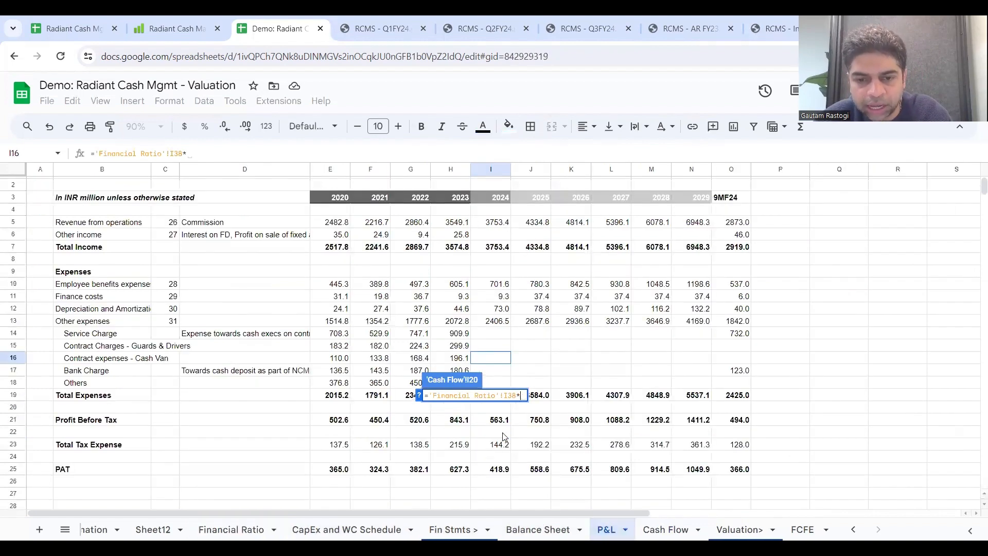
pyautogui.click(506, 469)
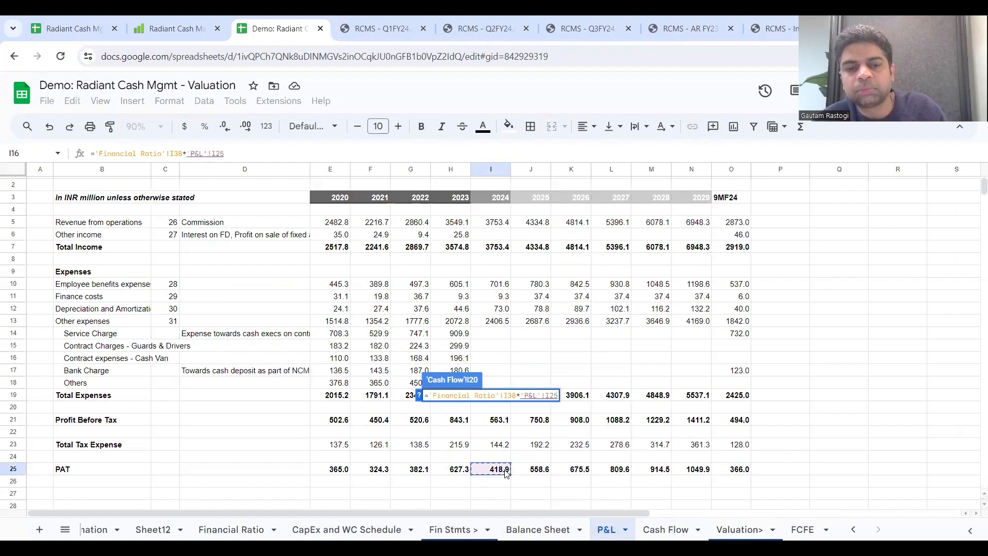
pyautogui.press('Return')
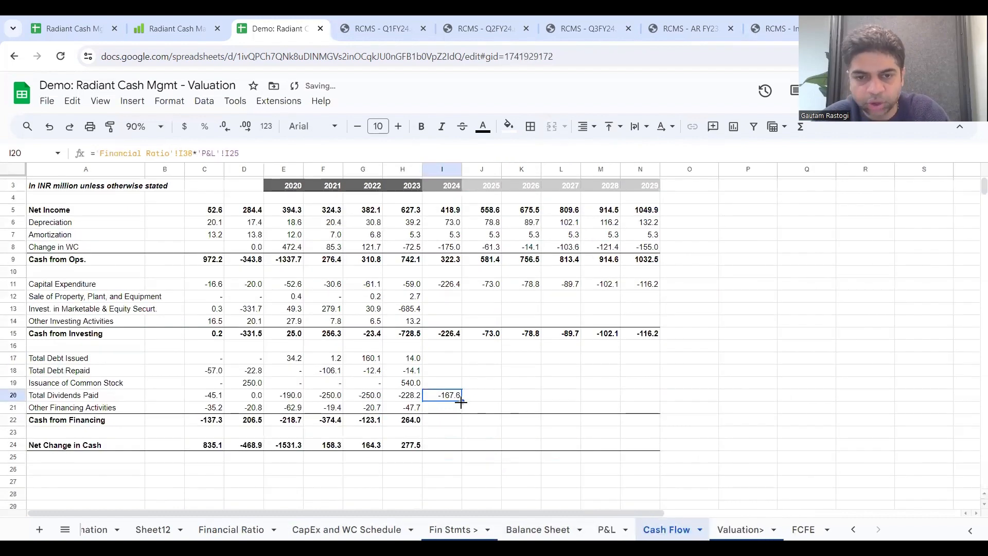
pyautogui.moveTo(461, 403); pyautogui.dragTo(656, 402)
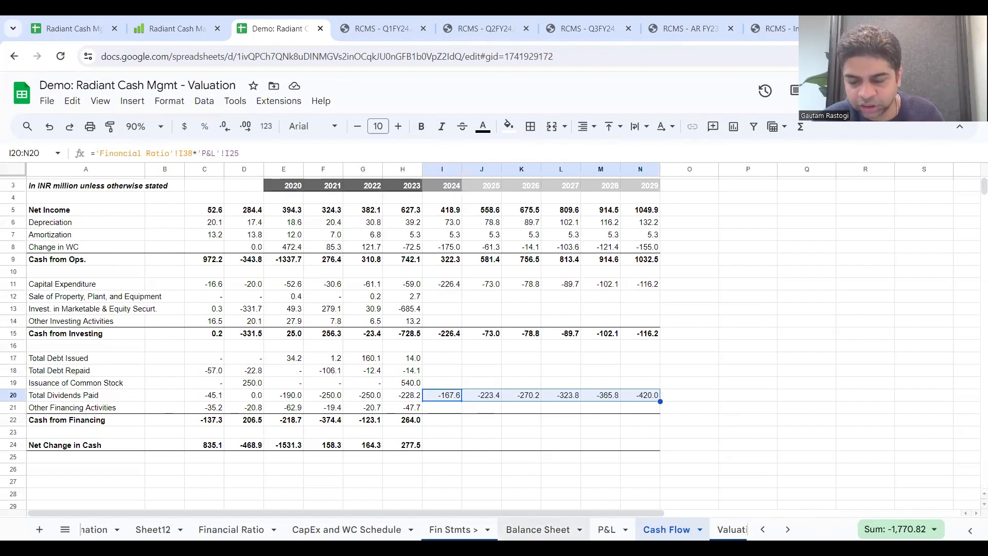
# Step: On the Balance Sheet, add dividends to 2024 Total Equity by setting I35 to =H35+'P&L'!I25+'Cash Flow'!I20
pyautogui.click(538, 529)
pyautogui.scroll(3, 517, 346)
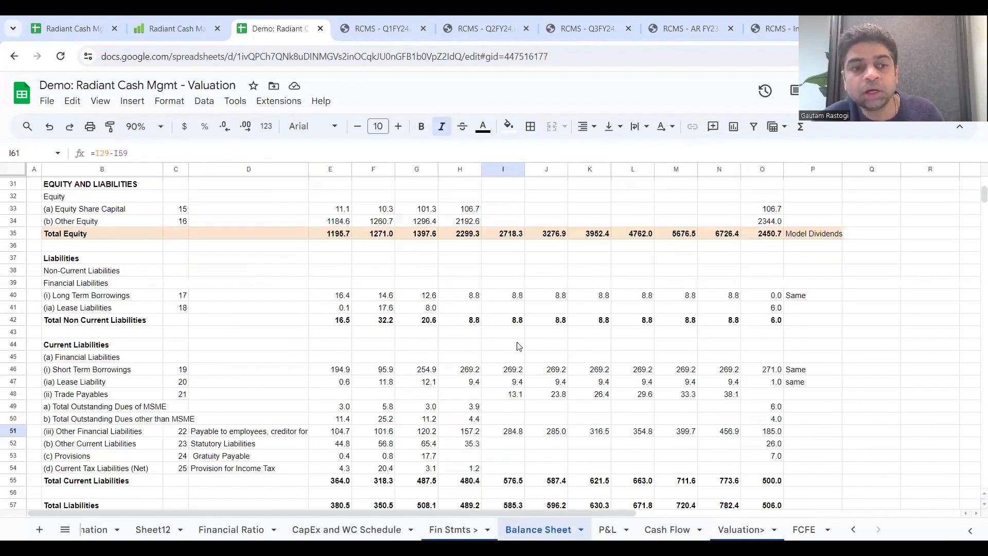
pyautogui.scroll(-3, 518, 346)
pyautogui.scroll(5, 518, 342)
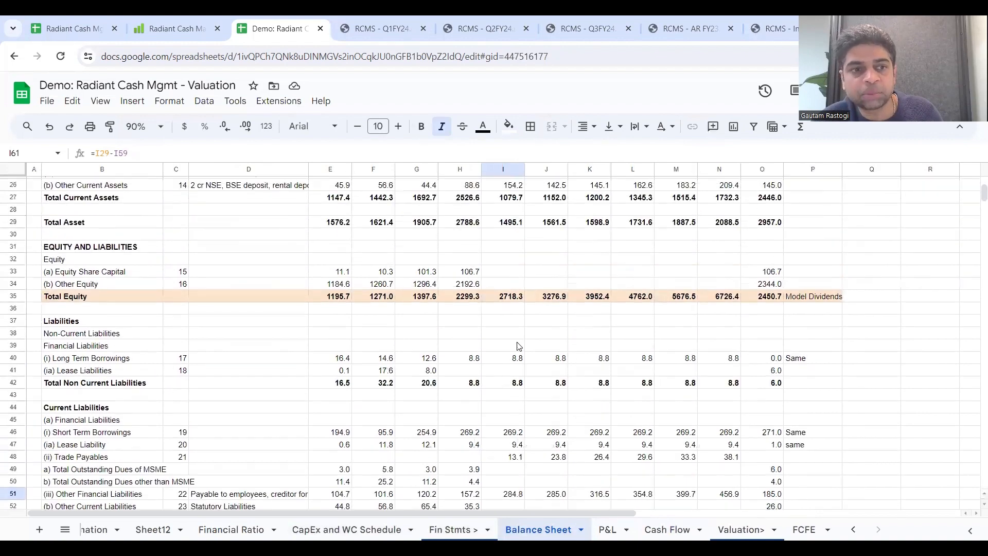
pyautogui.click(511, 298)
pyautogui.click(163, 148)
pyautogui.write('-')
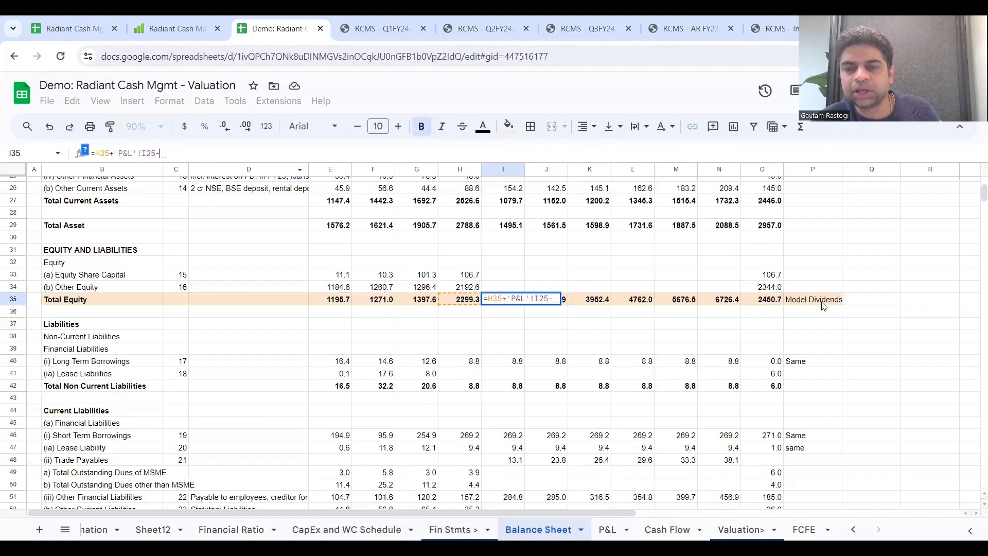
pyautogui.press('BackSpace')
pyautogui.write('+')
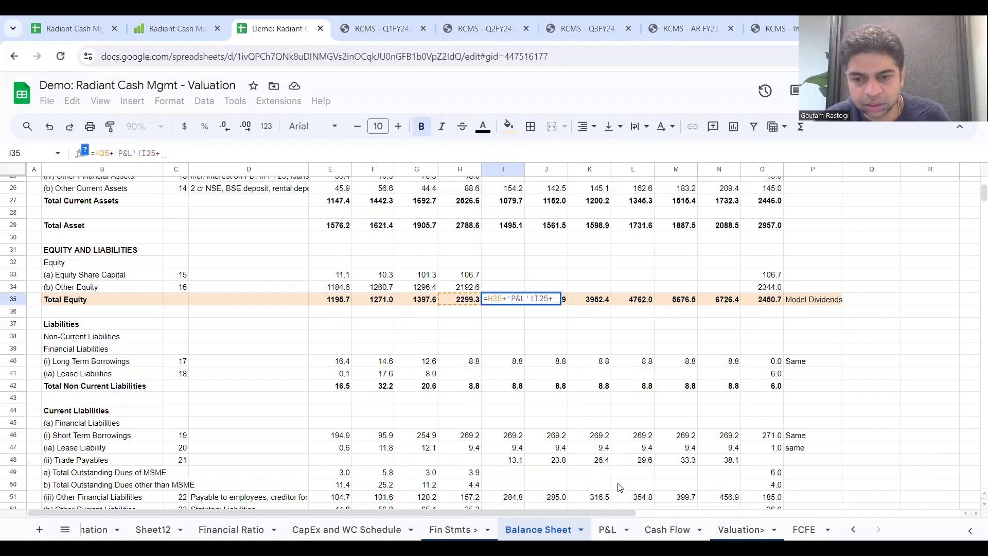
pyautogui.click(667, 529)
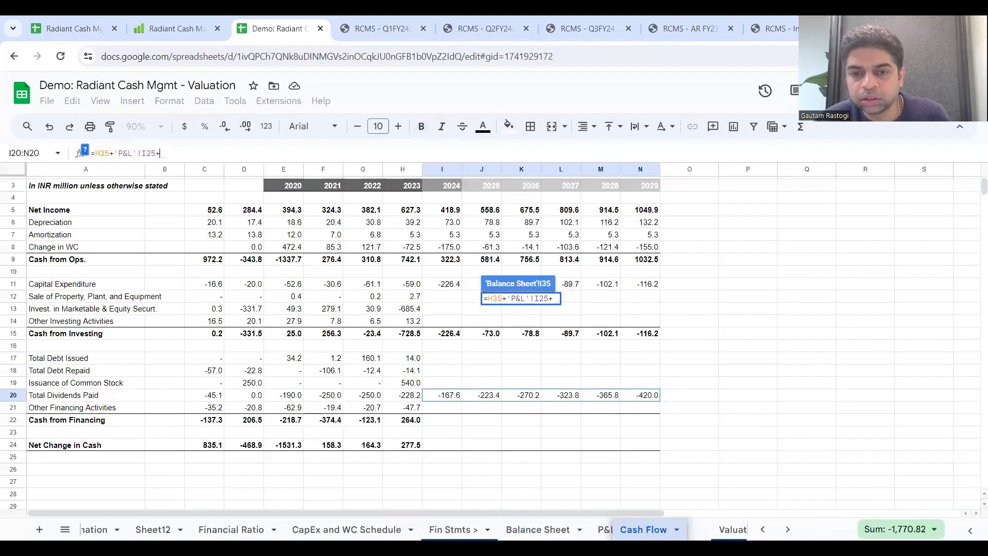
pyautogui.click(441, 396)
pyautogui.press('Return')
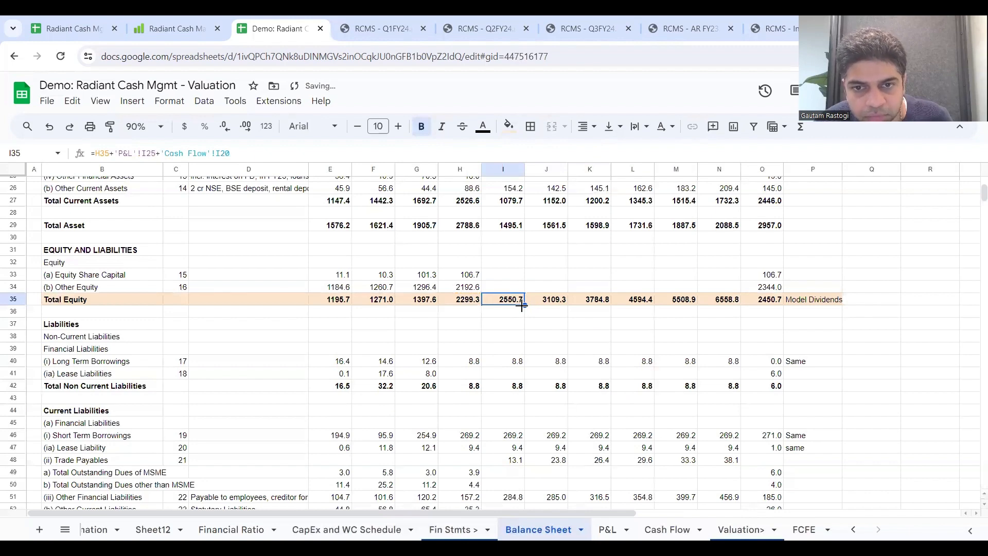
# Step: Extend the Total Equity formula from I35 through 2029 in N35 and check it against the dividends on the Cash Flow sheet
pyautogui.moveTo(526, 306); pyautogui.dragTo(719, 305)
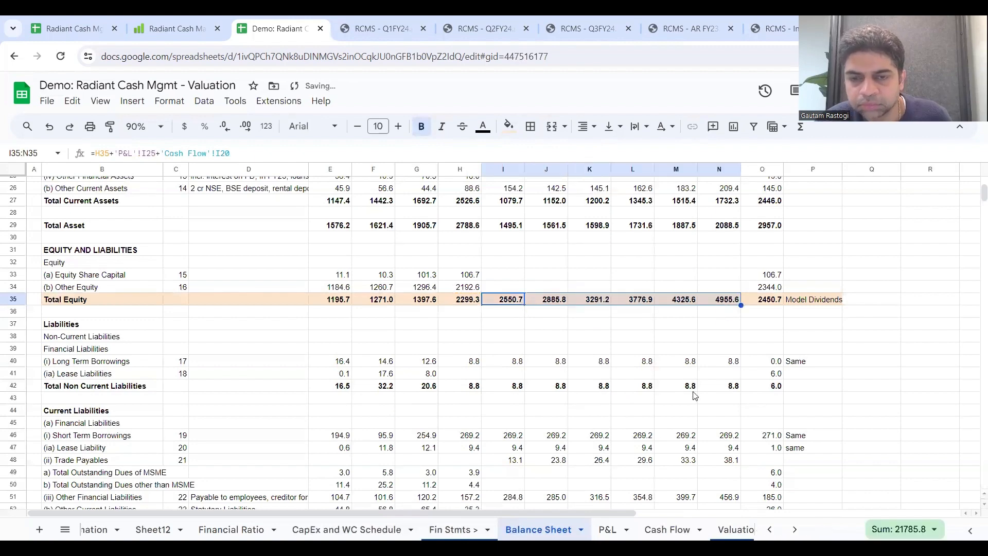
pyautogui.click(679, 411)
pyautogui.moveTo(498, 303); pyautogui.dragTo(737, 309)
pyautogui.click(719, 304)
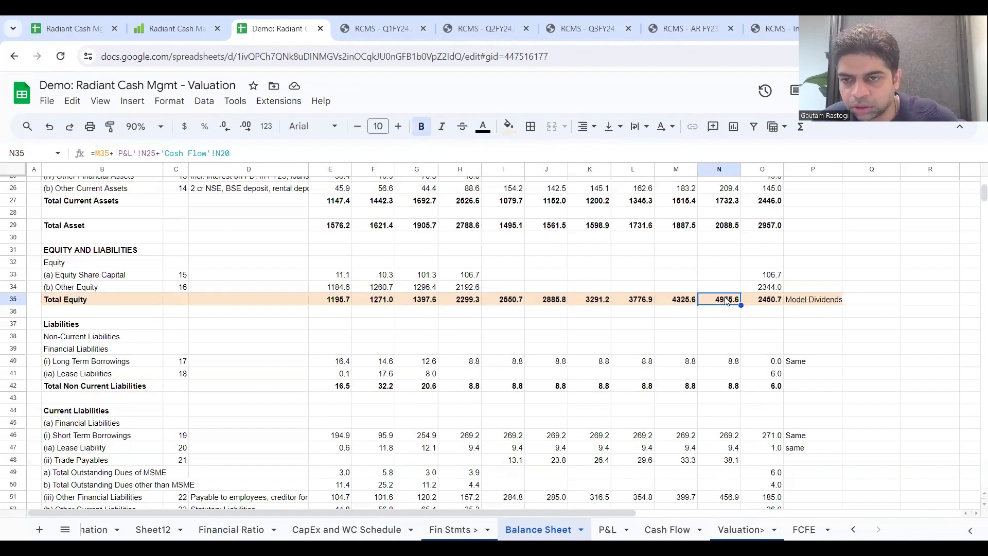
pyautogui.click(668, 530)
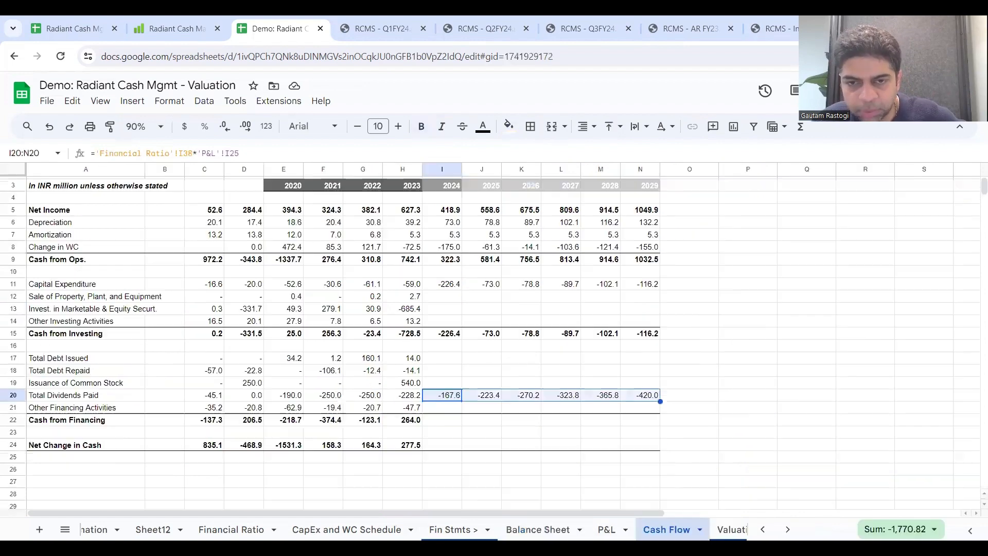
pyautogui.click(537, 529)
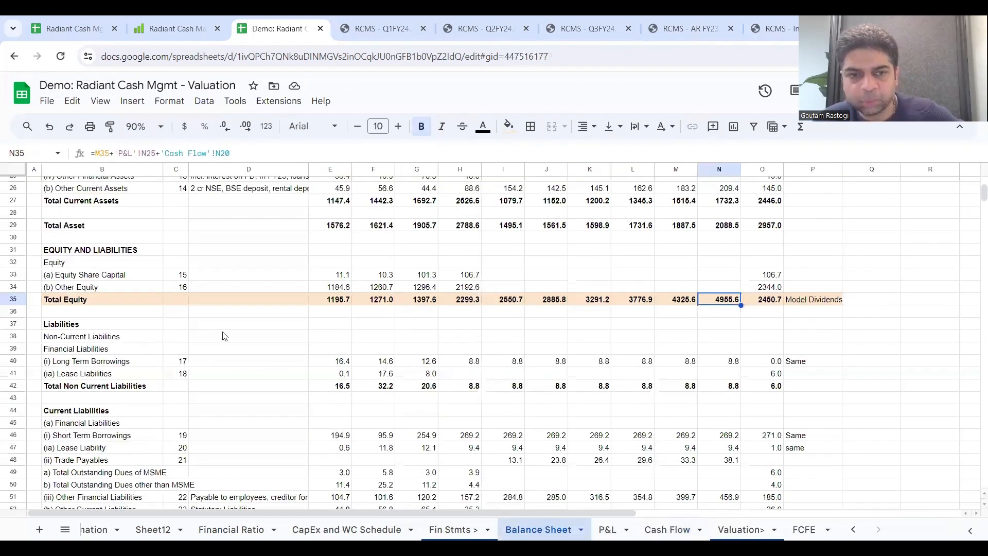
# Step: Replace the highlight on the Total Equity row B35:P35 with a white fill
pyautogui.moveTo(88, 300); pyautogui.dragTo(504, 287)
pyautogui.moveTo(728, 296); pyautogui.dragTo(835, 305)
pyautogui.click(508, 126)
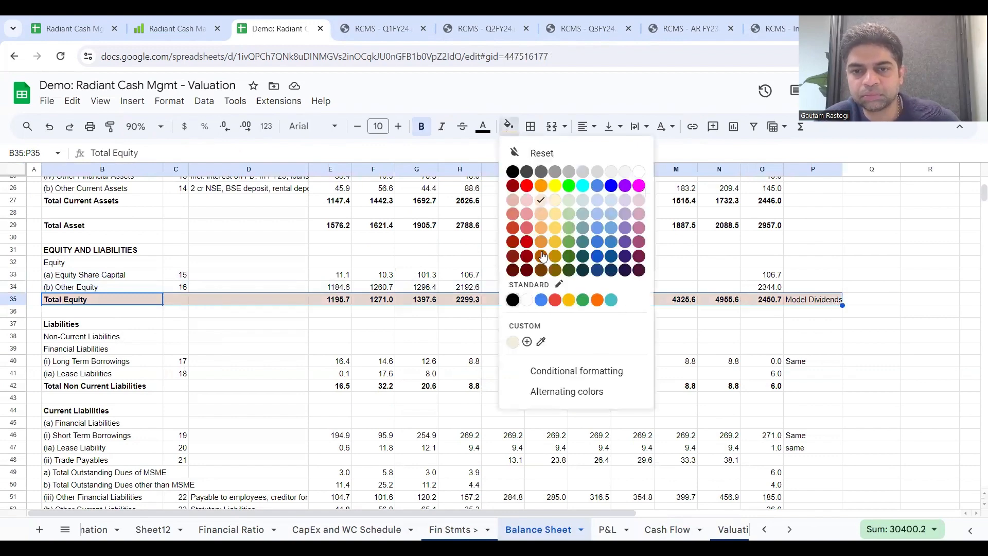
pyautogui.click(529, 305)
pyautogui.click(566, 342)
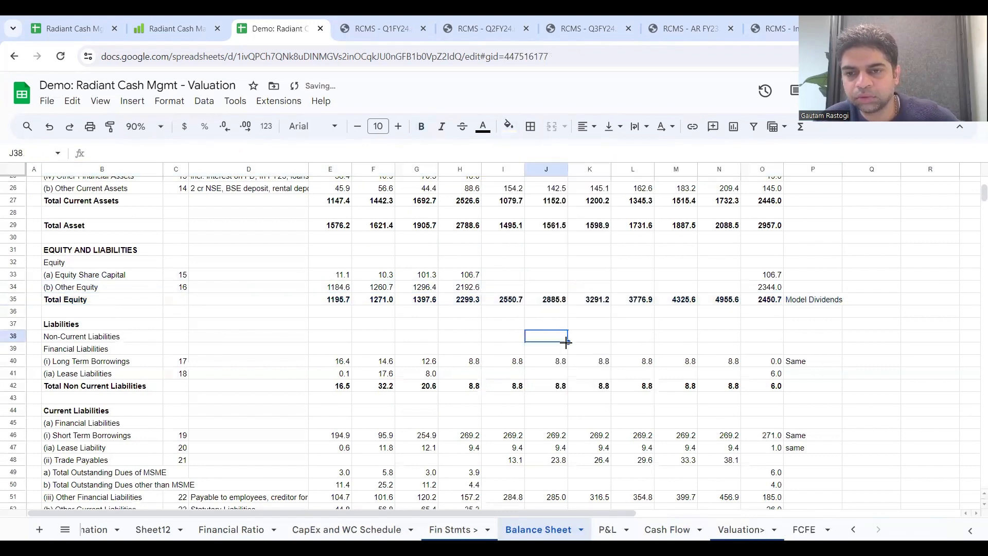
# Step: On the Cash Flow sheet, set 2024 Cash from Financing I22 to =sum(I17:I21) and extend it through 2029 in N22
pyautogui.scroll(3, 568, 347)
pyautogui.scroll(-3, 569, 347)
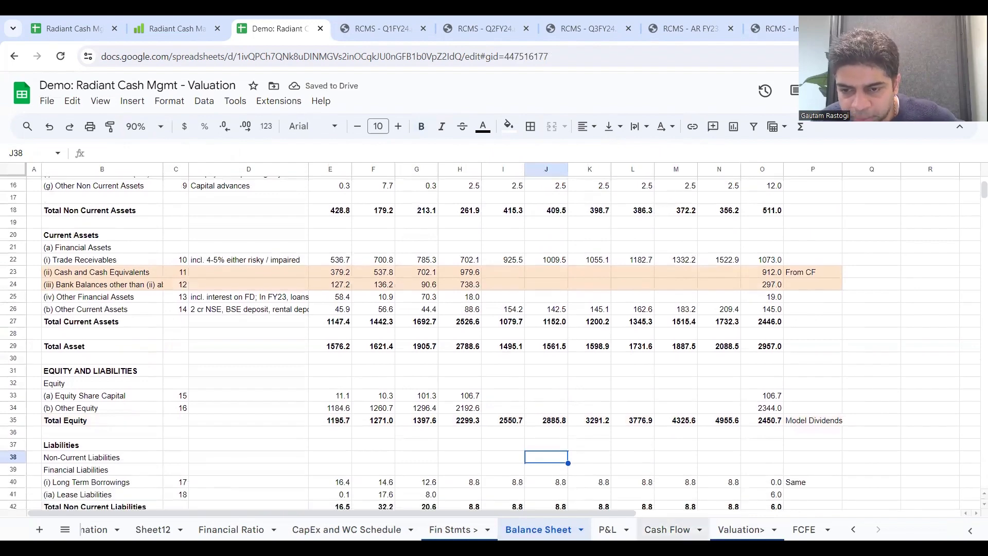
pyautogui.click(667, 530)
pyautogui.click(512, 393)
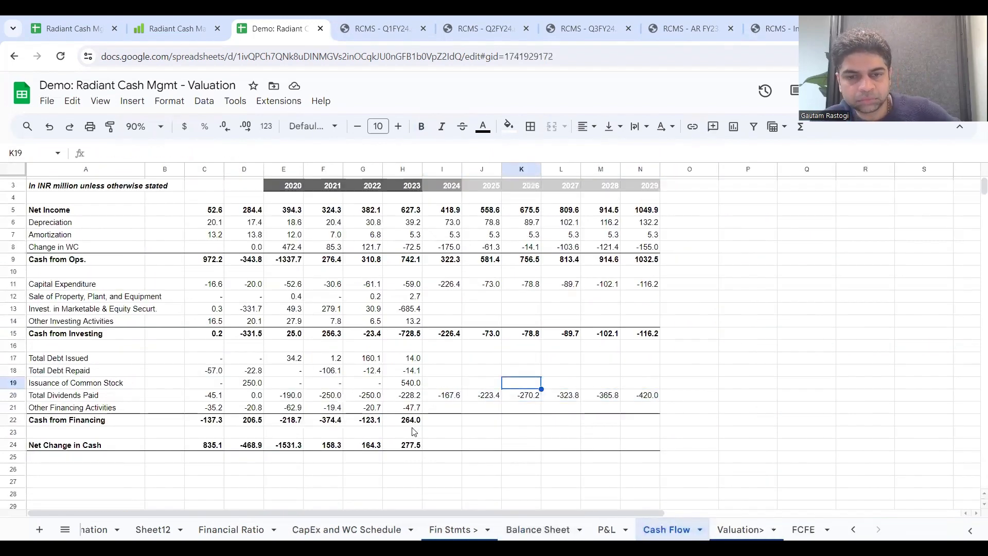
pyautogui.click(412, 409)
pyautogui.click(452, 418)
pyautogui.write('=')
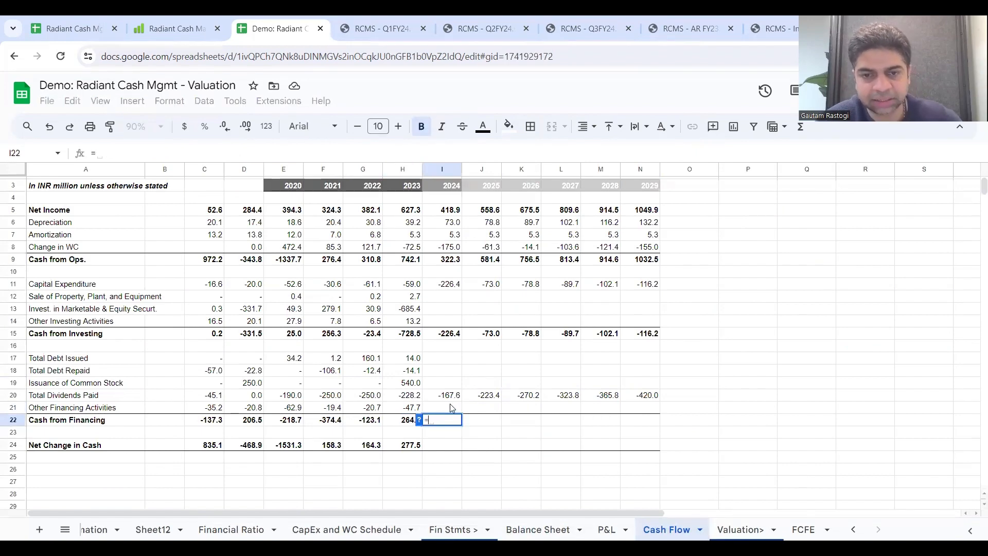
pyautogui.write('sum(')
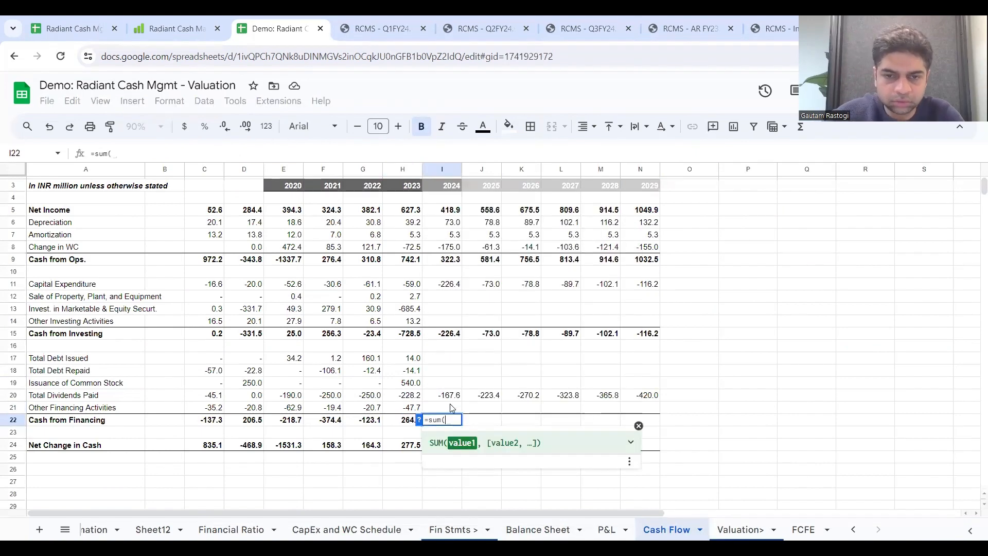
pyautogui.moveTo(450, 360); pyautogui.dragTo(451, 411)
pyautogui.press('Return')
pyautogui.click(455, 421)
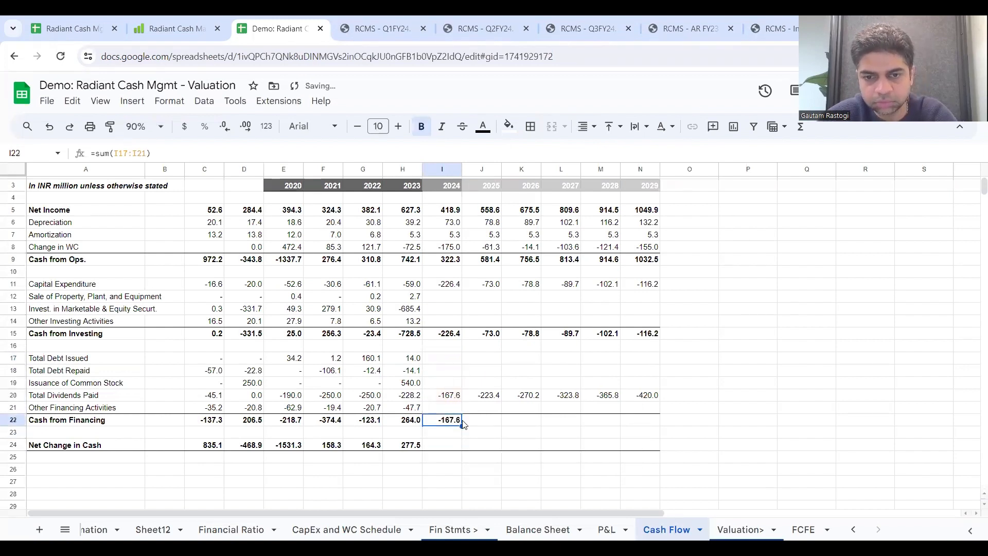
pyautogui.moveTo(462, 426); pyautogui.dragTo(643, 434)
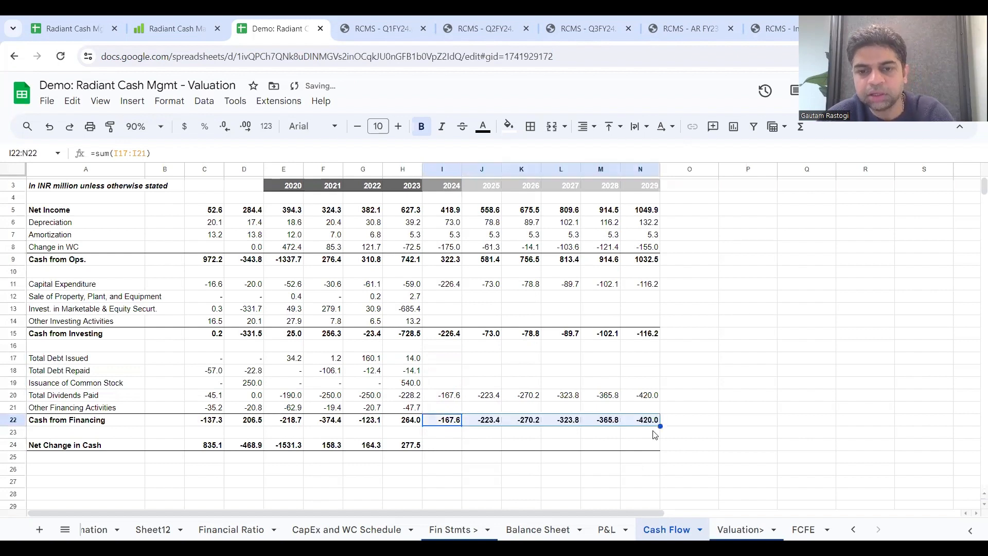
# Step: Set 2024 Net Change in Cash I24 to =I9+I15+I22 and extend it through 2029 in N24
pyautogui.click(439, 448)
pyautogui.write('=')
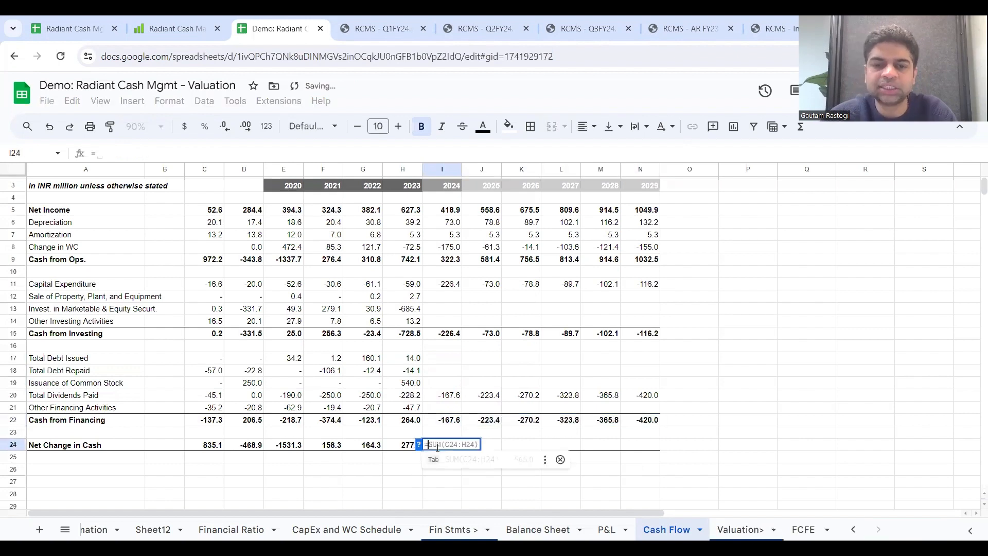
pyautogui.click(445, 260)
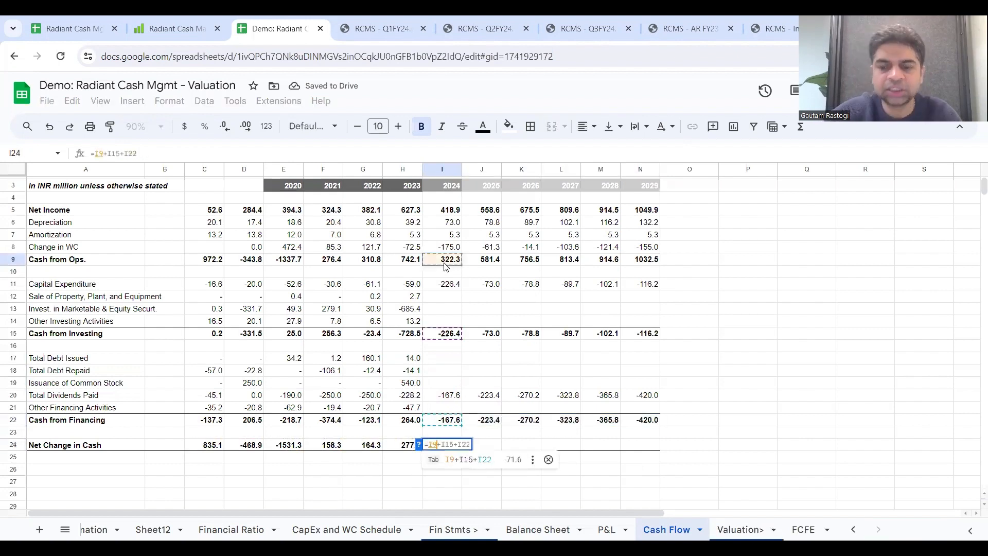
pyautogui.write('+')
pyautogui.click(451, 334)
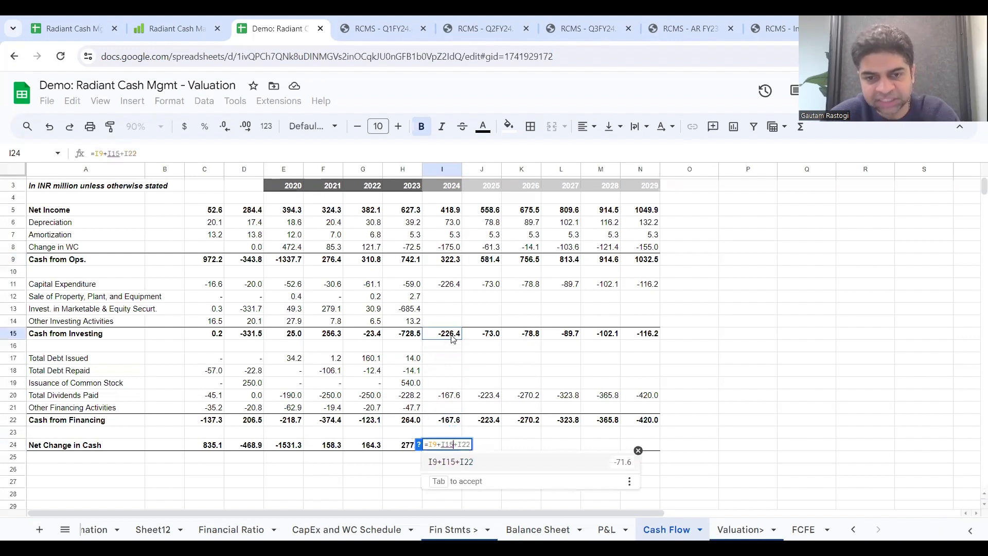
pyautogui.write('+')
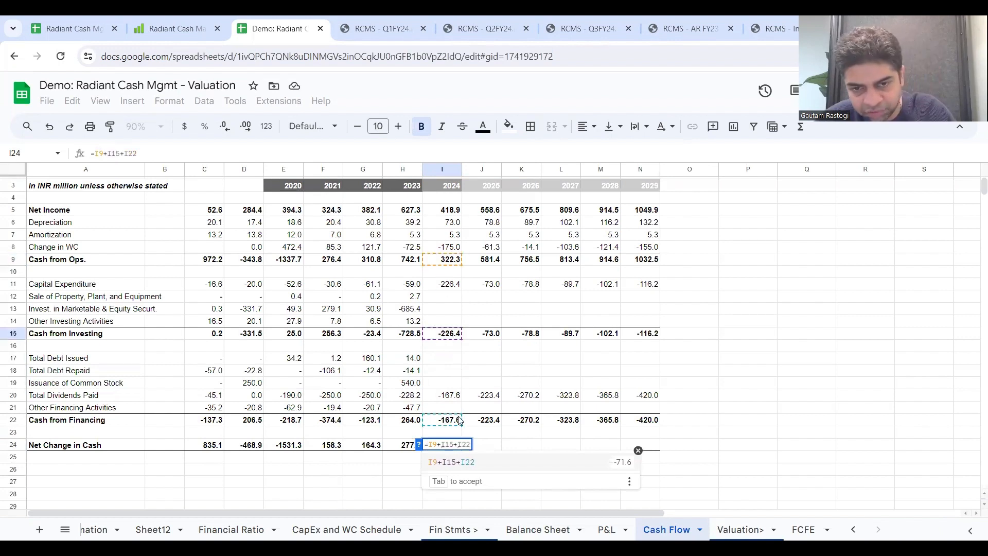
pyautogui.click(460, 421)
pyautogui.press('Return')
pyautogui.click(456, 446)
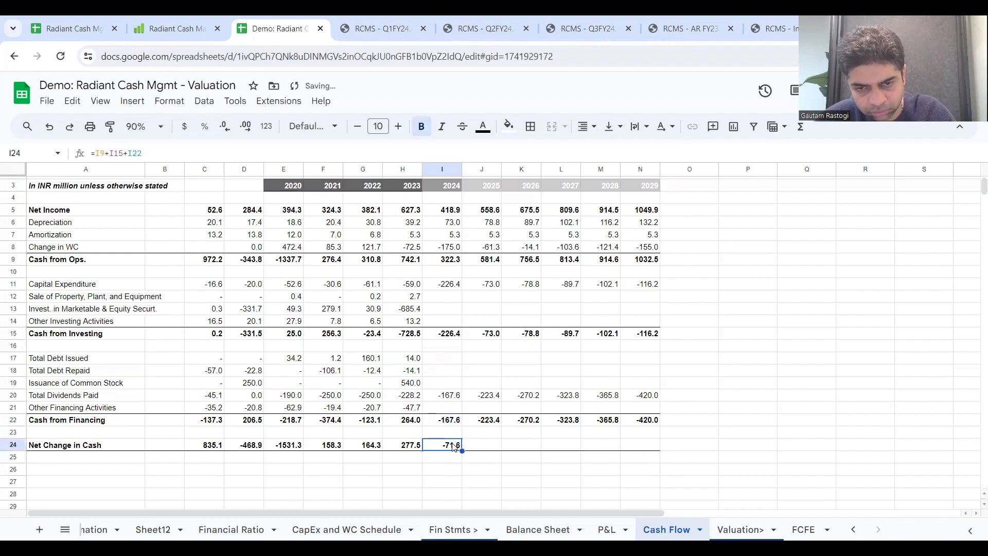
pyautogui.moveTo(461, 451); pyautogui.dragTo(624, 449)
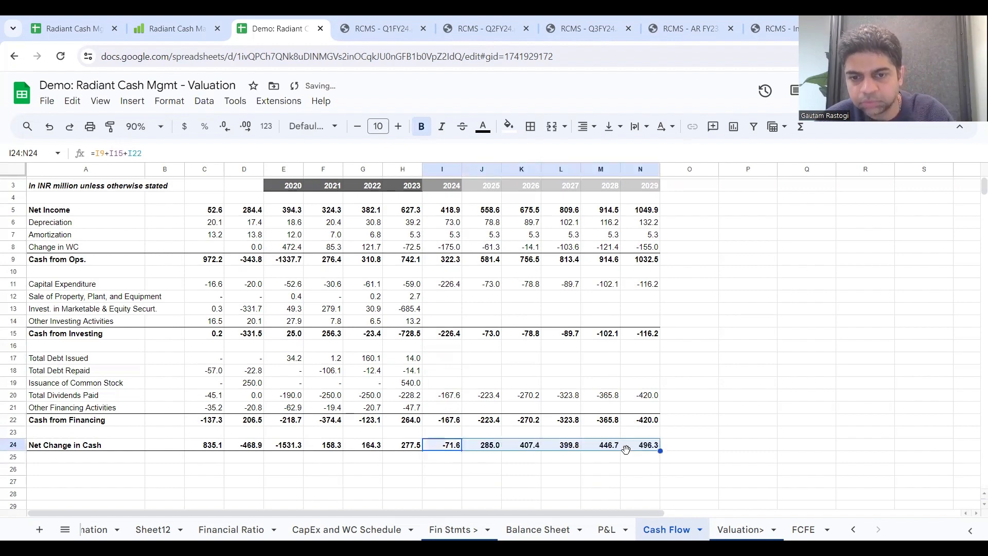
pyautogui.rightClick(419, 447)
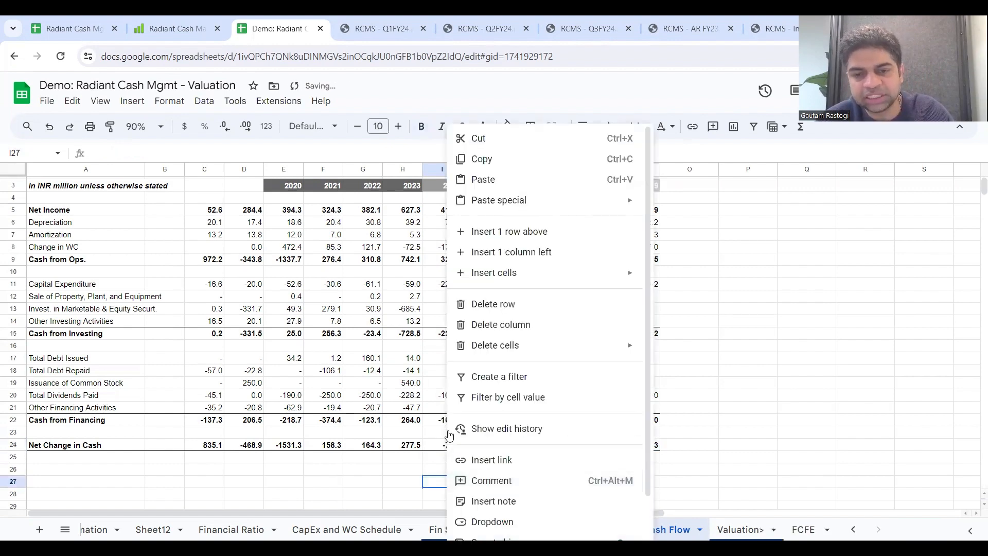
pyautogui.press('Escape')
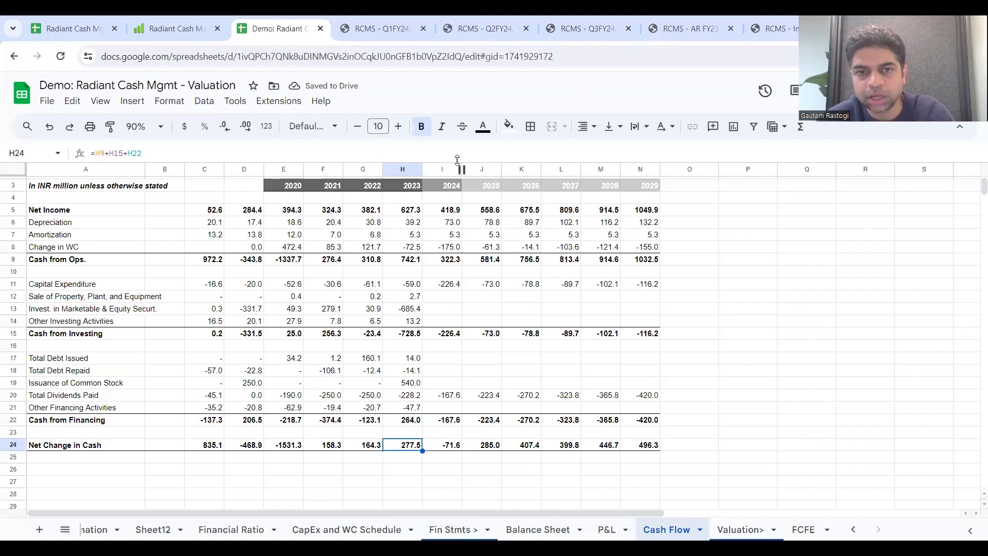
pyautogui.click(447, 172)
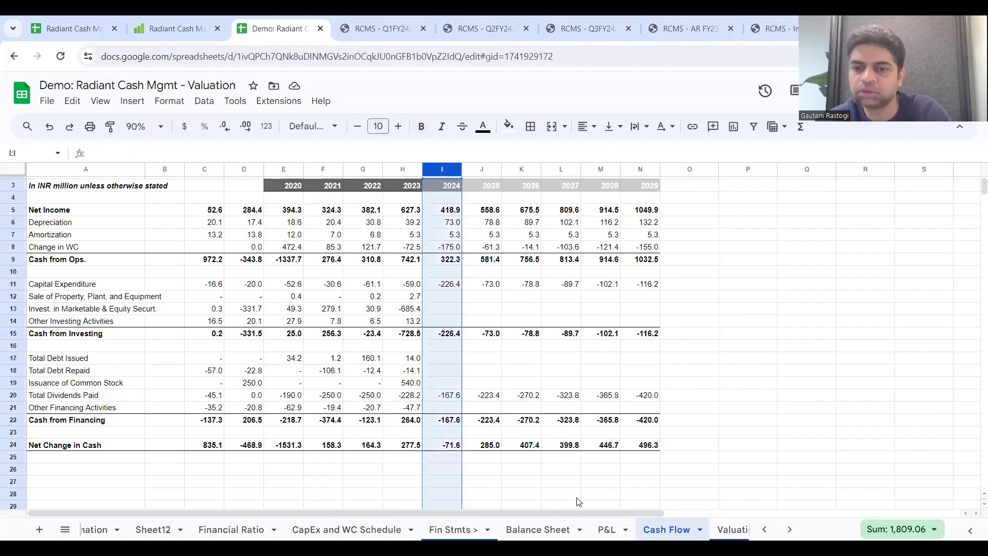
pyautogui.rightClick(535, 481)
pyautogui.click(447, 458)
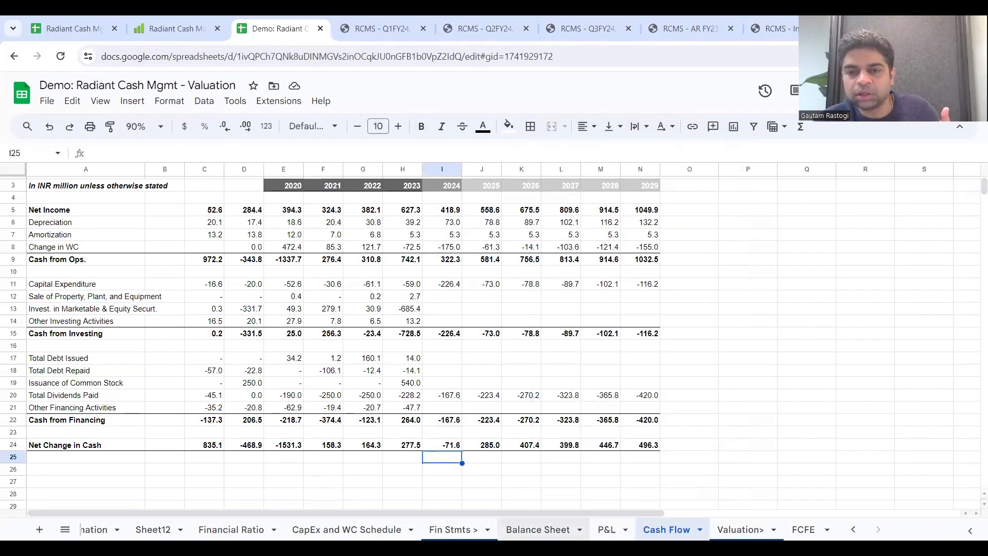
# Step: On the Balance Sheet, set 2024 Cash and Cash Equivalents I23 to =H23+H24+'Cash Flow'!I24
pyautogui.click(538, 529)
pyautogui.moveTo(109, 272); pyautogui.dragTo(810, 289)
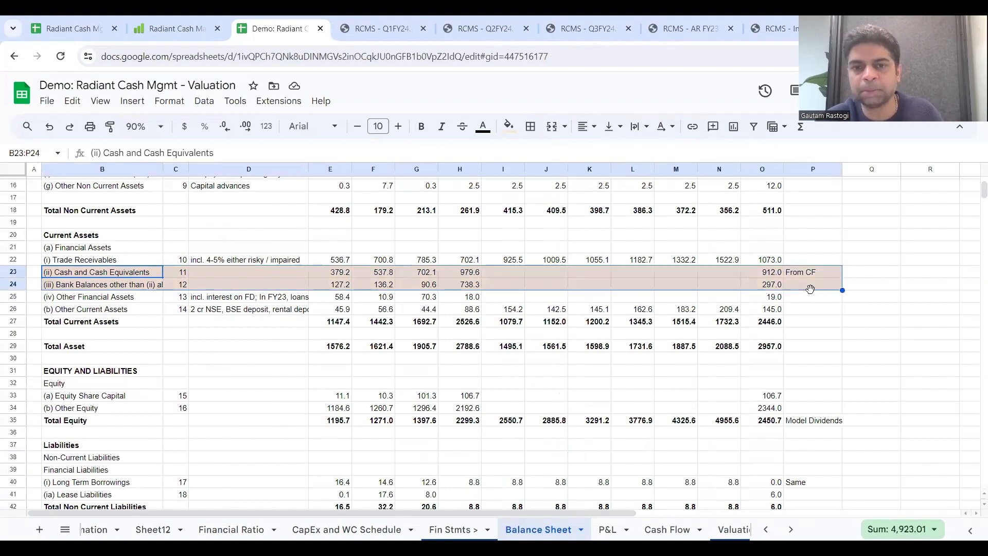
pyautogui.click(511, 276)
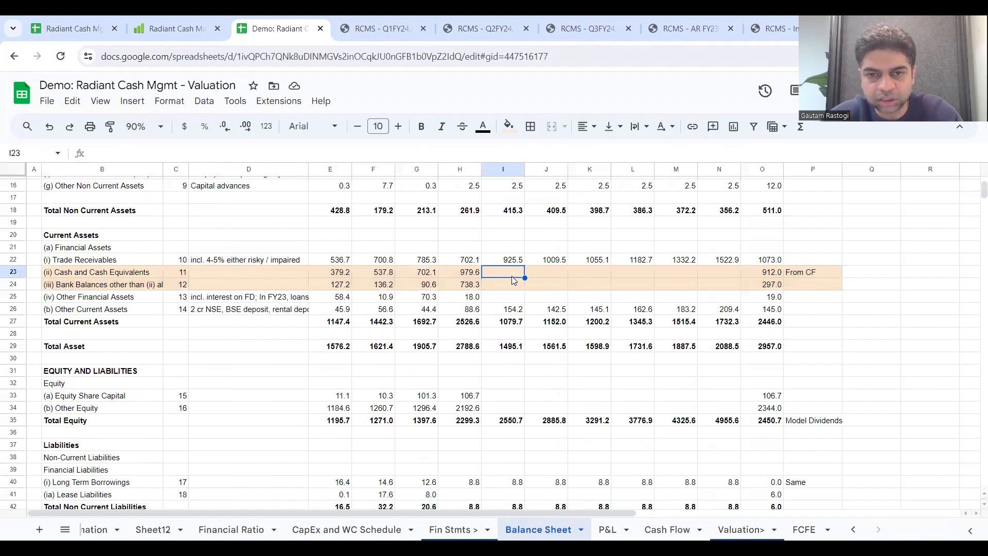
pyautogui.write('=')
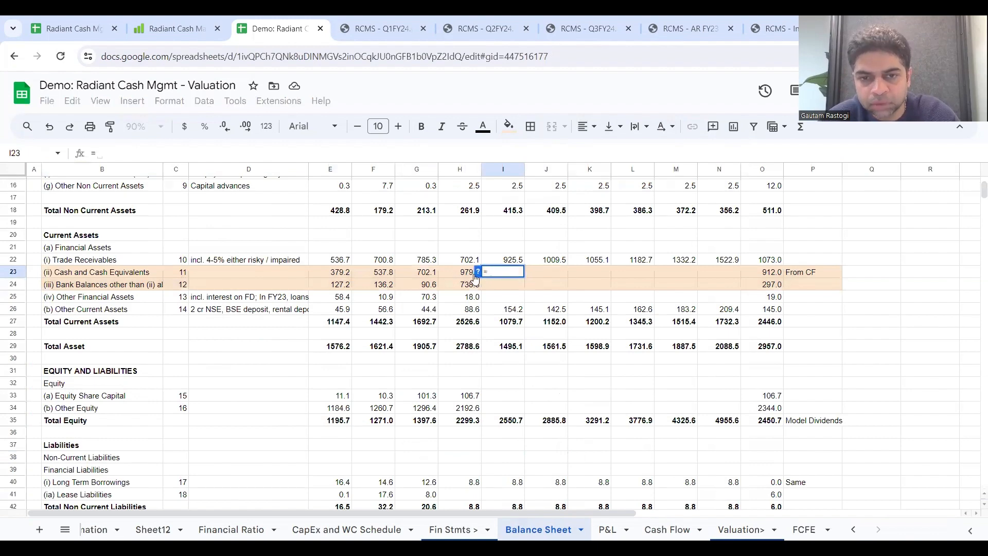
pyautogui.scroll(5, 471, 280)
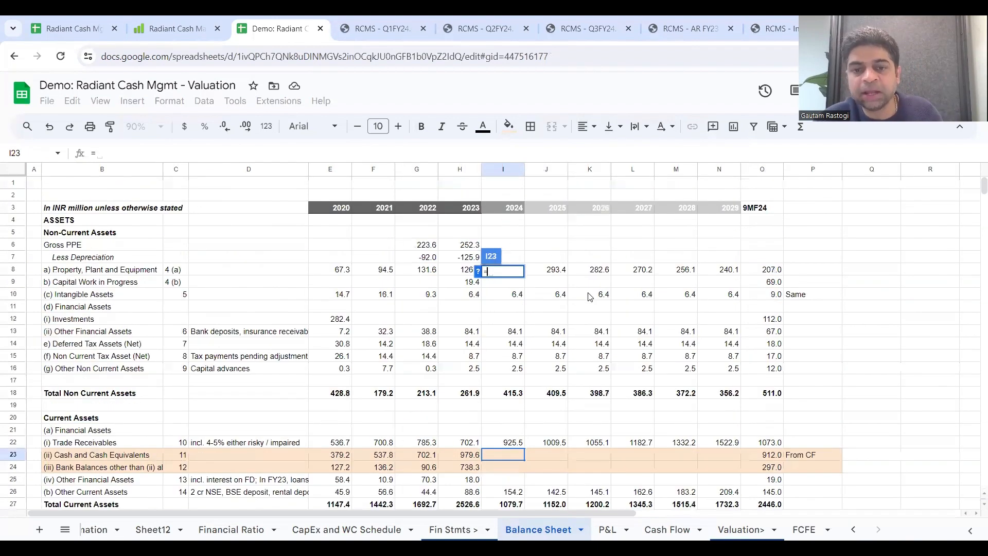
pyautogui.scroll(-2, 421, 461)
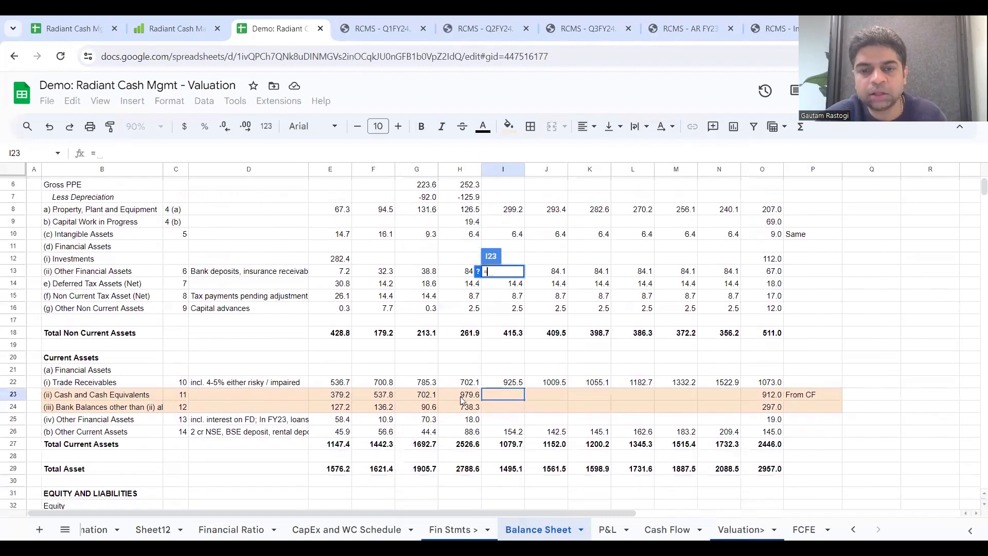
pyautogui.click(463, 396)
pyautogui.write('+')
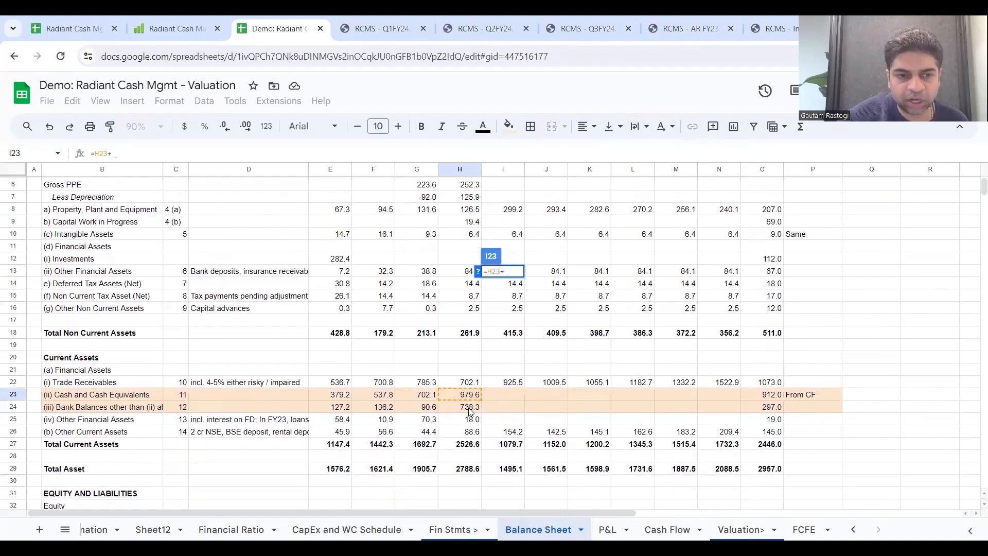
pyautogui.click(469, 407)
pyautogui.write('+')
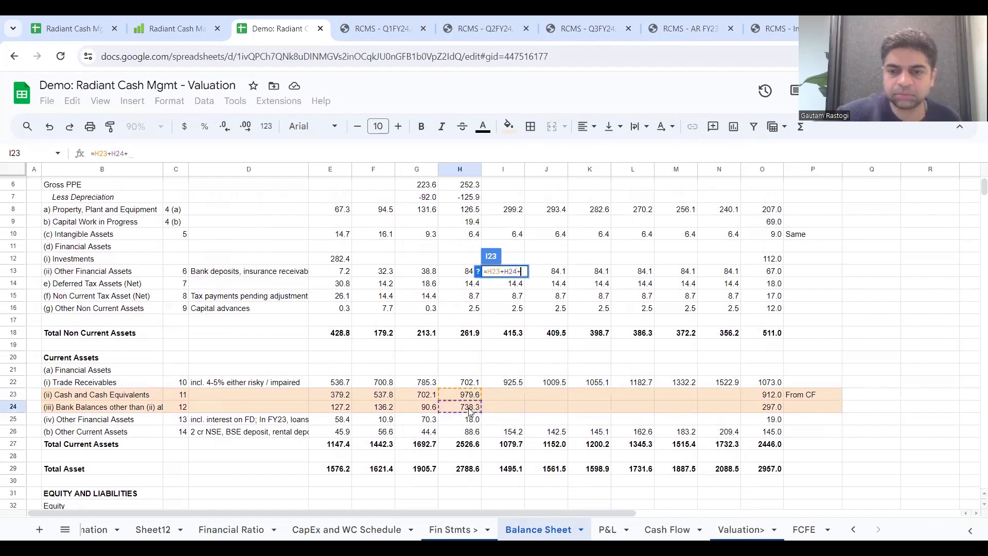
pyautogui.click(667, 530)
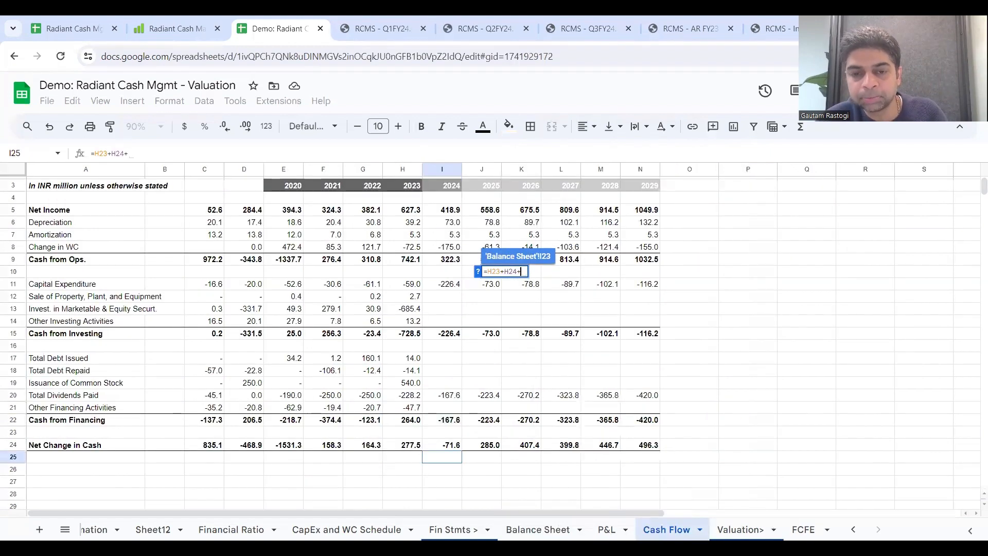
pyautogui.click(443, 449)
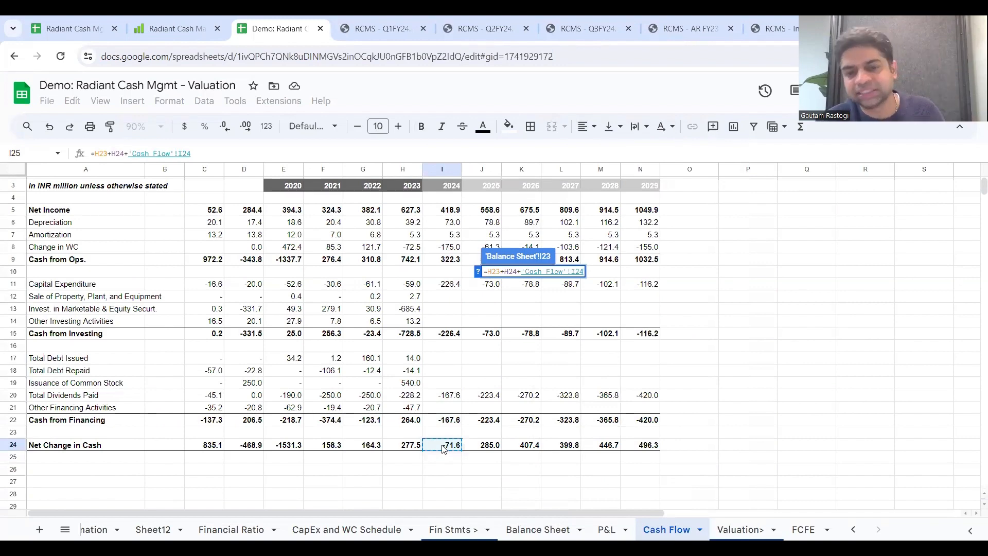
pyautogui.press('Return')
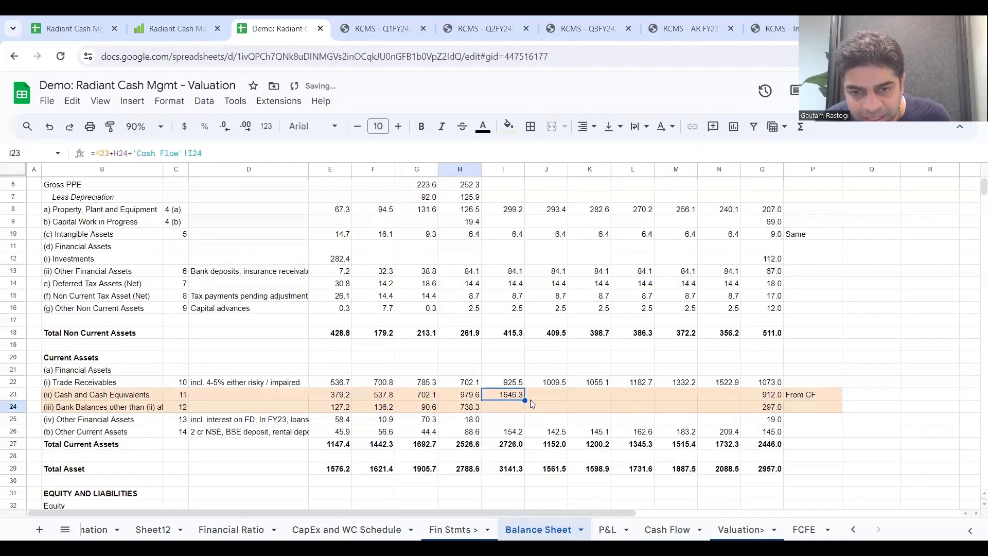
# Step: Extend the Cash and Cash Equivalents formula from I23 through 2029 in N23
pyautogui.rightClick(603, 402)
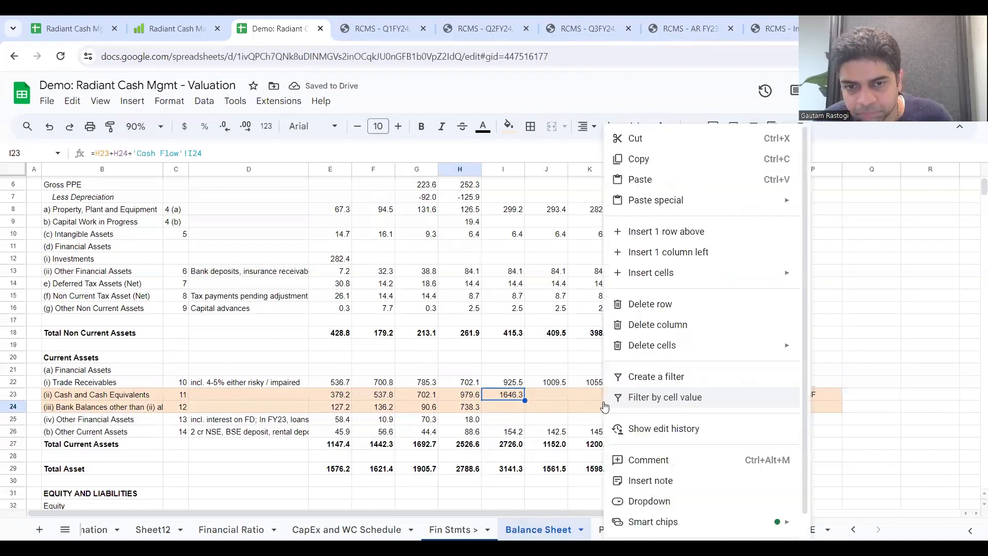
pyautogui.click(508, 400)
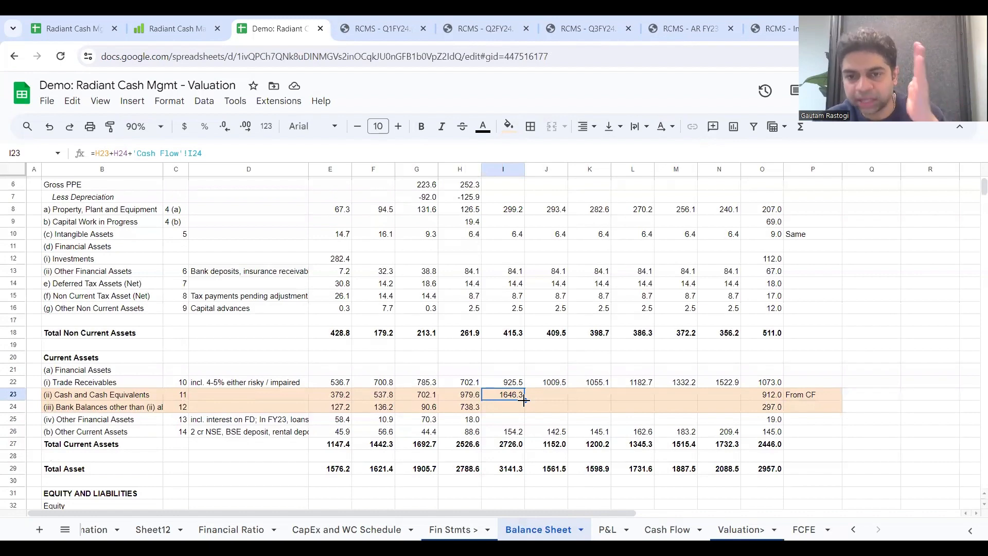
pyautogui.moveTo(524, 401); pyautogui.dragTo(715, 404)
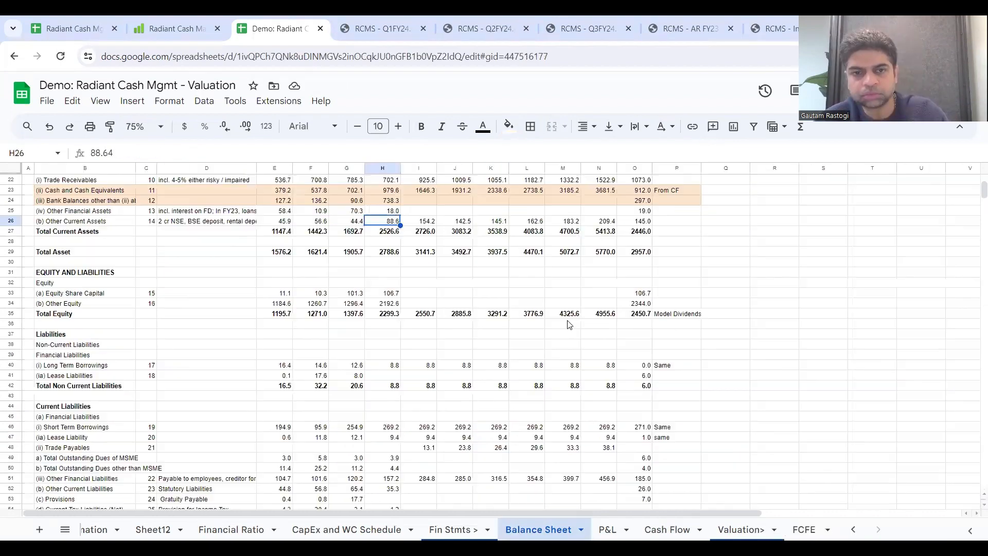
pyautogui.scroll(4, 568, 325)
pyautogui.scroll(-2, 568, 325)
pyautogui.click(486, 345)
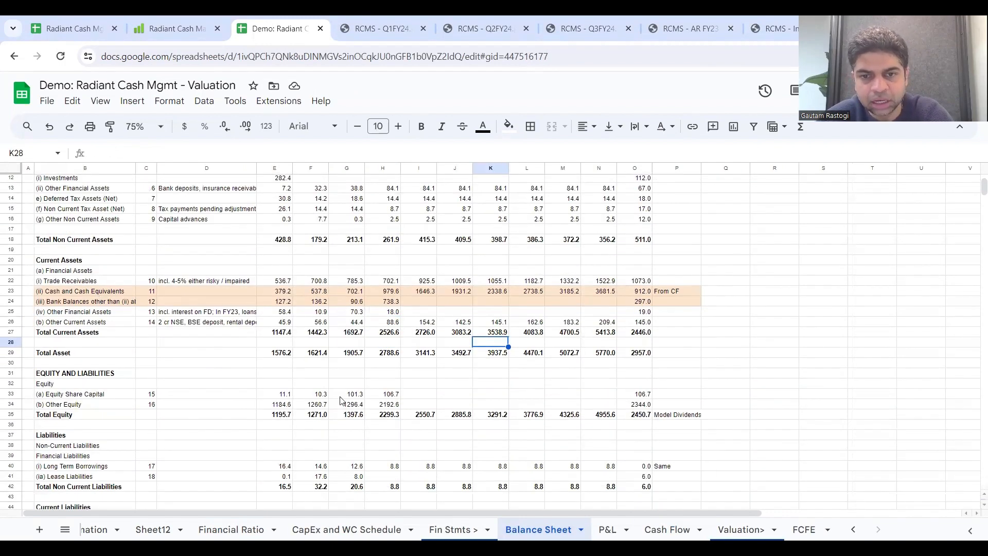
# Step: Inspect the balance check row I61:O61, and clear the projected Amortization values I7:N7 on the Cash Flow sheet
pyautogui.scroll(-10, 341, 401)
pyautogui.scroll(-1, 342, 401)
pyautogui.moveTo(418, 339); pyautogui.dragTo(632, 344)
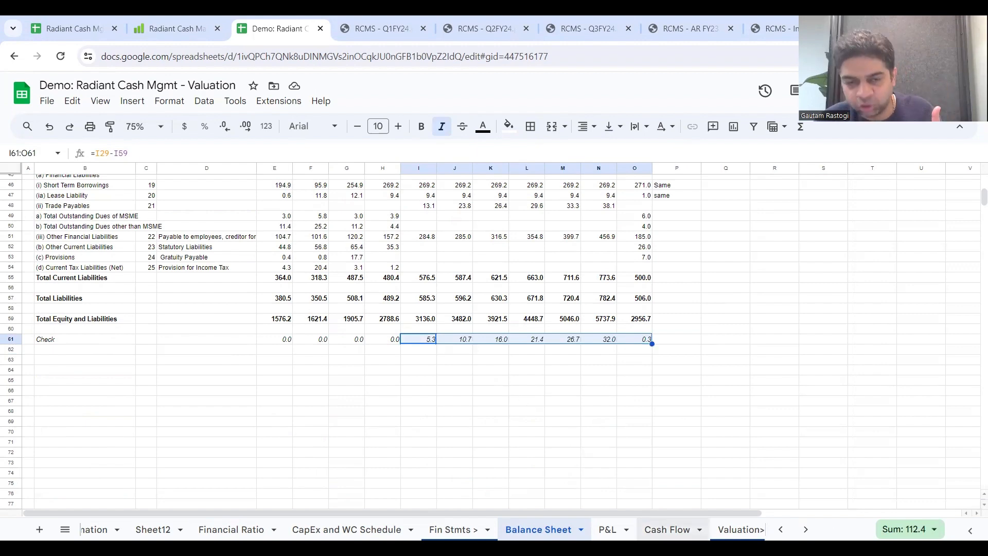
pyautogui.click(667, 530)
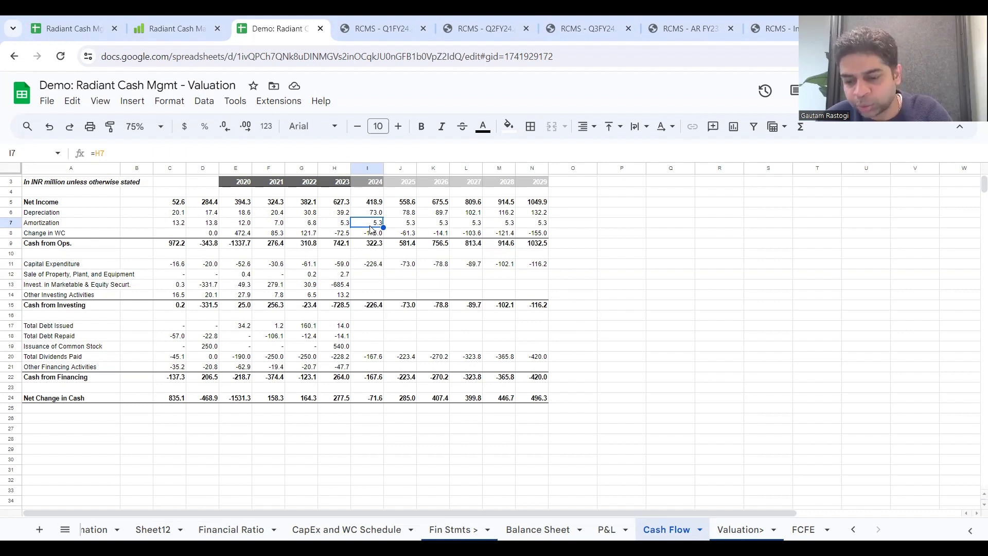
pyautogui.hotkey('shift', 'Right')
pyautogui.hotkey('shift', 'Right')
pyautogui.hotkey('shift', 'Right')
pyautogui.hotkey('shift', 'Right')
pyautogui.hotkey('shift', 'Right')
pyautogui.hotkey('ctrl', 'r')
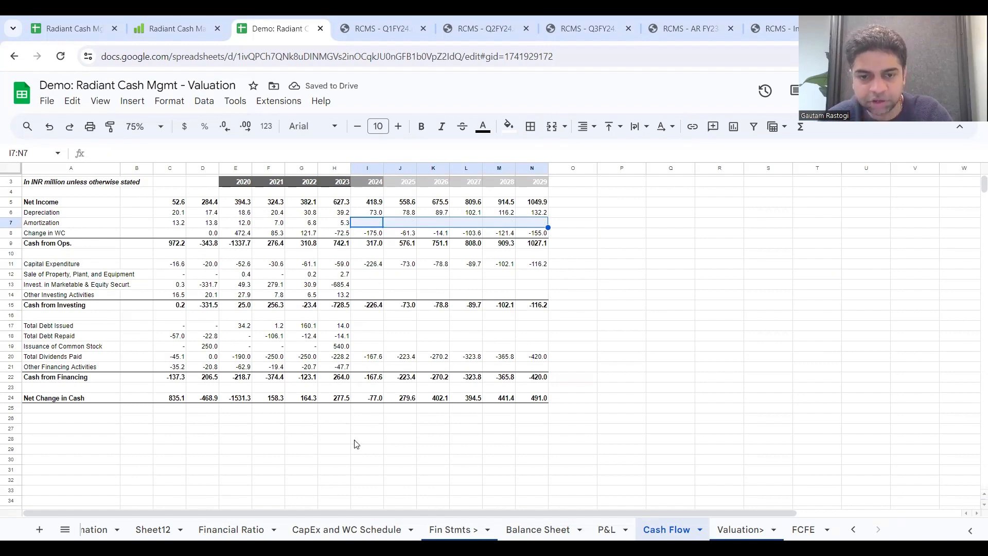
# Step: Recheck row 61 on the Balance Sheet, and replace the highlight on the cash and bank balance rows B23:P24 with a white fill
pyautogui.click(530, 529)
pyautogui.scroll(2, 420, 397)
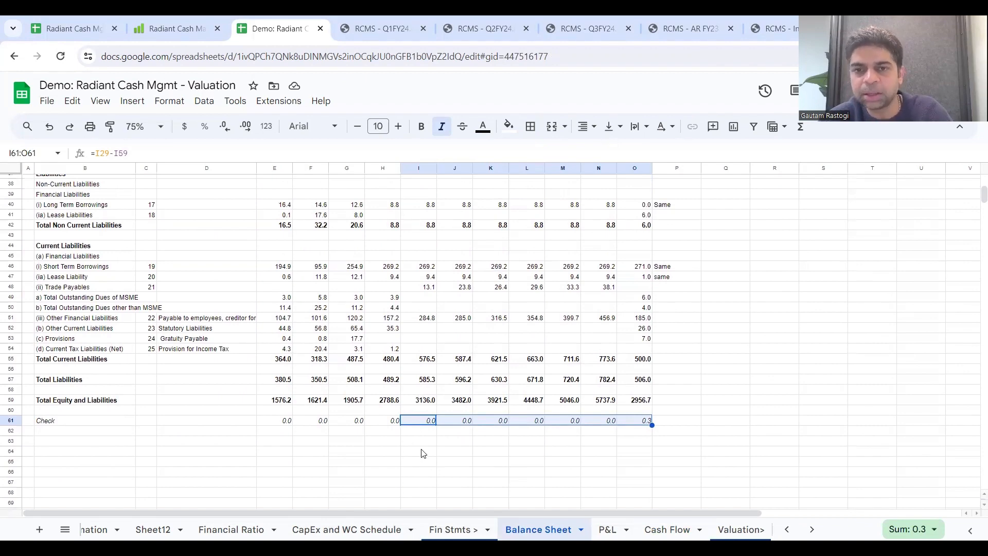
pyautogui.scroll(4, 422, 453)
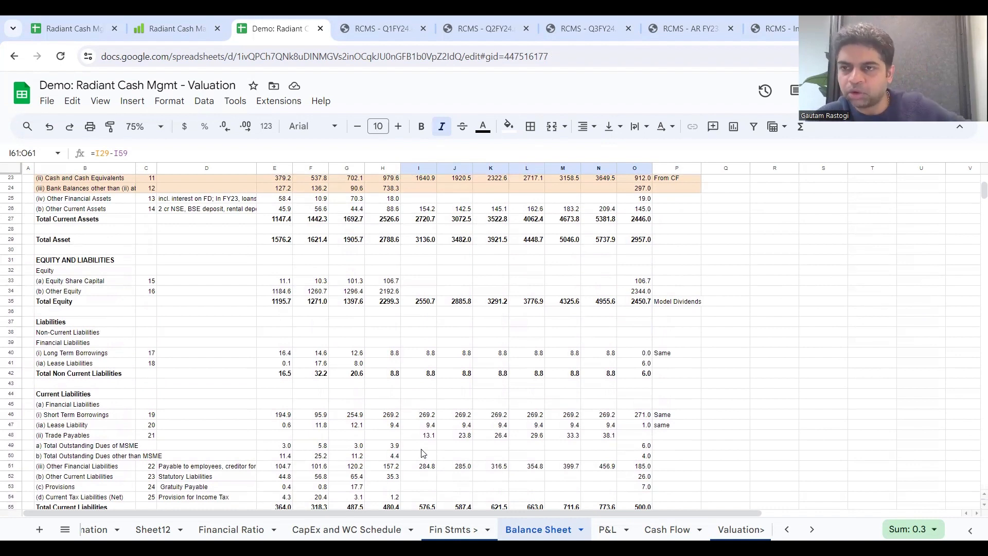
pyautogui.scroll(-1, 422, 453)
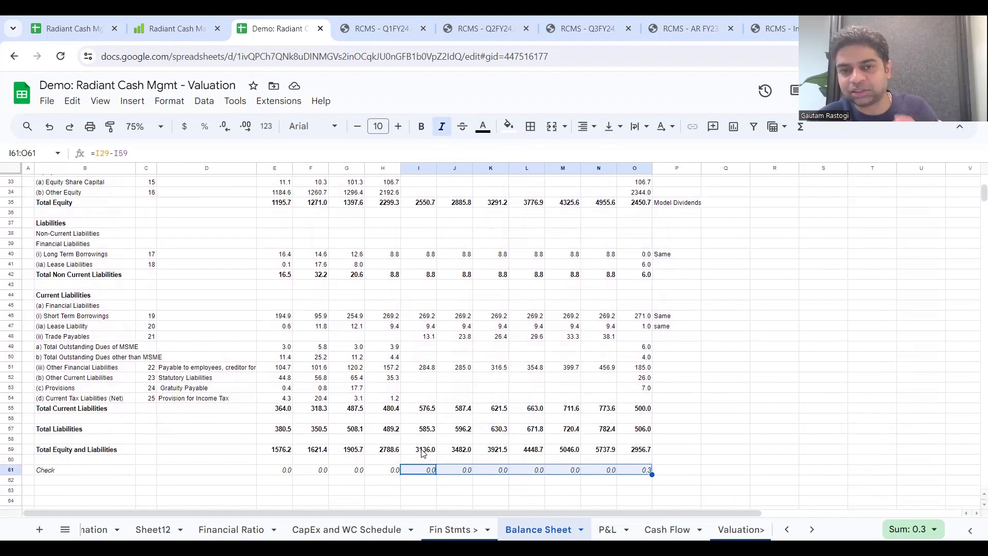
pyautogui.scroll(8, 422, 452)
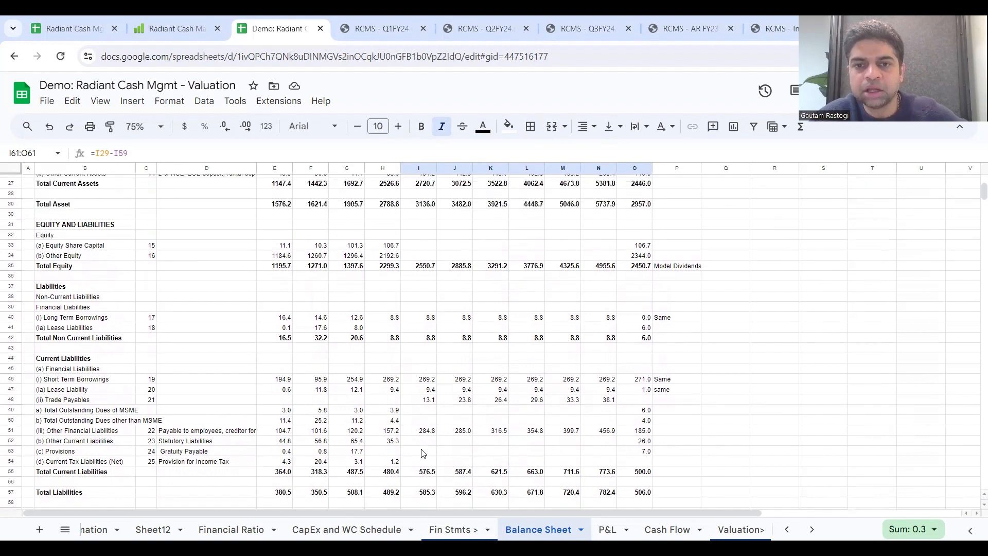
pyautogui.scroll(3, 421, 453)
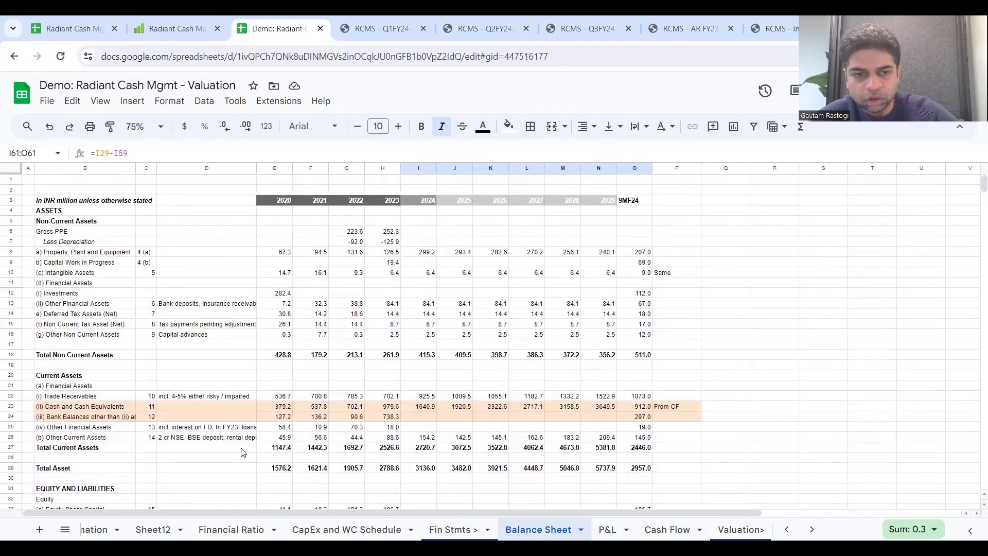
pyautogui.moveTo(106, 409); pyautogui.dragTo(211, 416)
pyautogui.moveTo(339, 403); pyautogui.dragTo(689, 415)
pyautogui.click(508, 126)
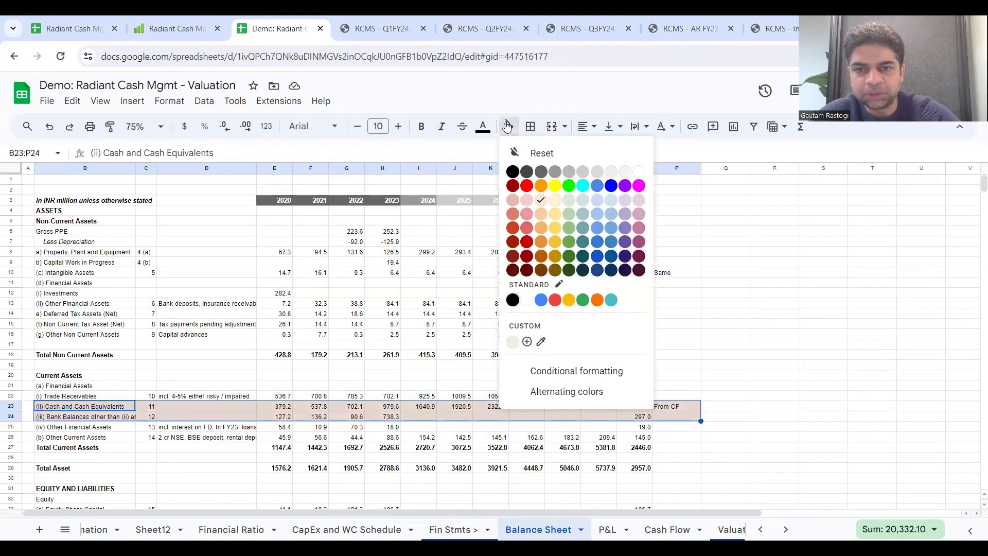
pyautogui.click(532, 303)
pyautogui.click(387, 407)
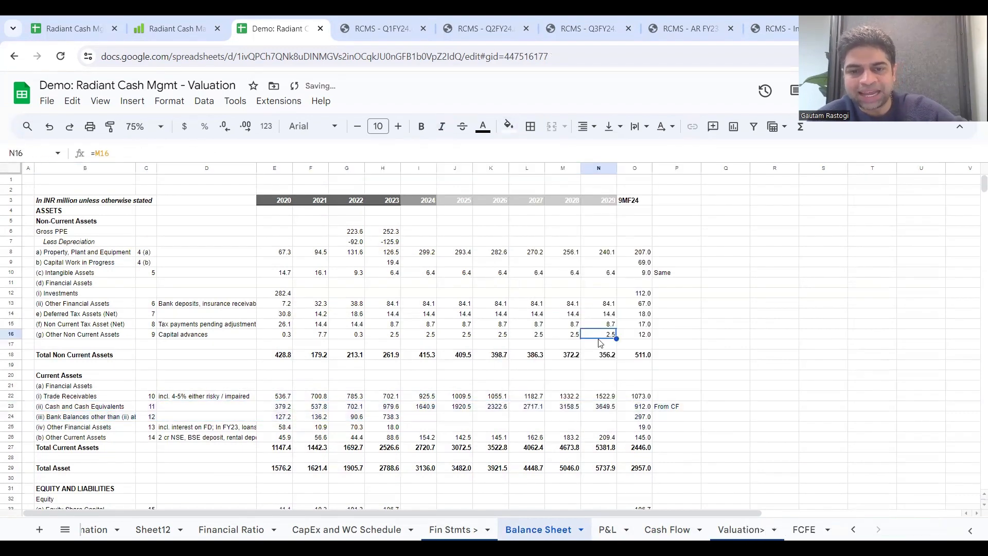
# Step: Compare the 2023 cash and bank balances in H23:H24 with the 2029 cash balance in N23
pyautogui.moveTo(396, 414); pyautogui.dragTo(397, 422)
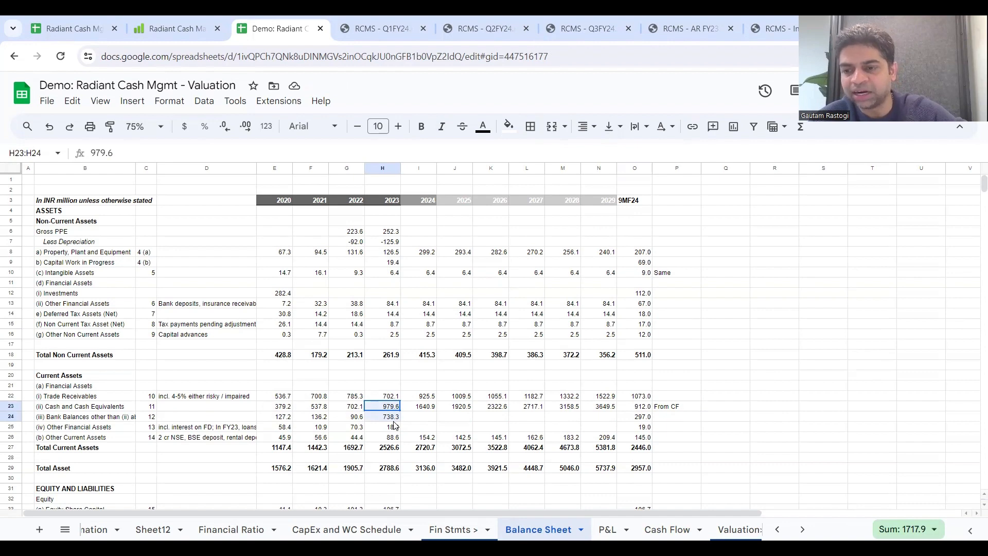
pyautogui.rightClick(395, 417)
pyautogui.click(674, 396)
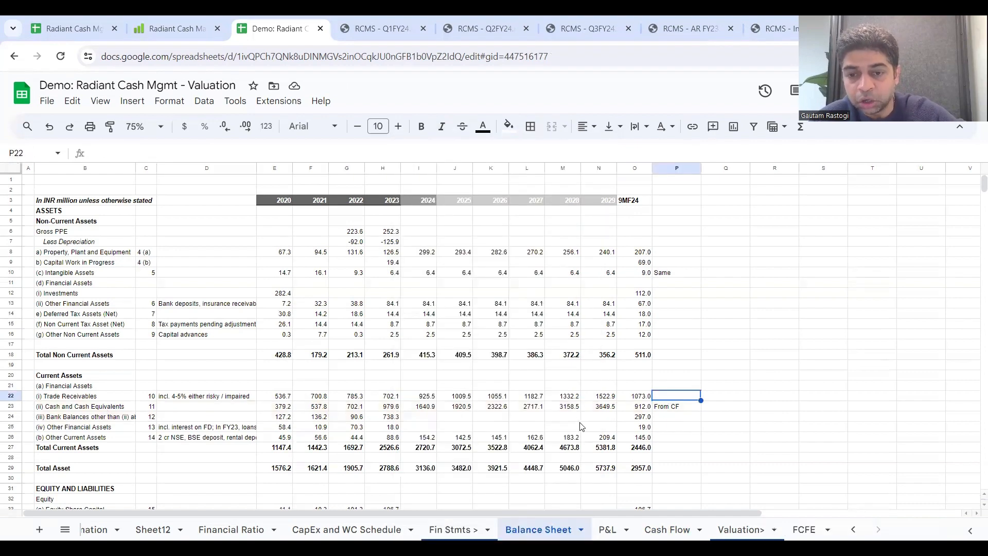
pyautogui.click(600, 409)
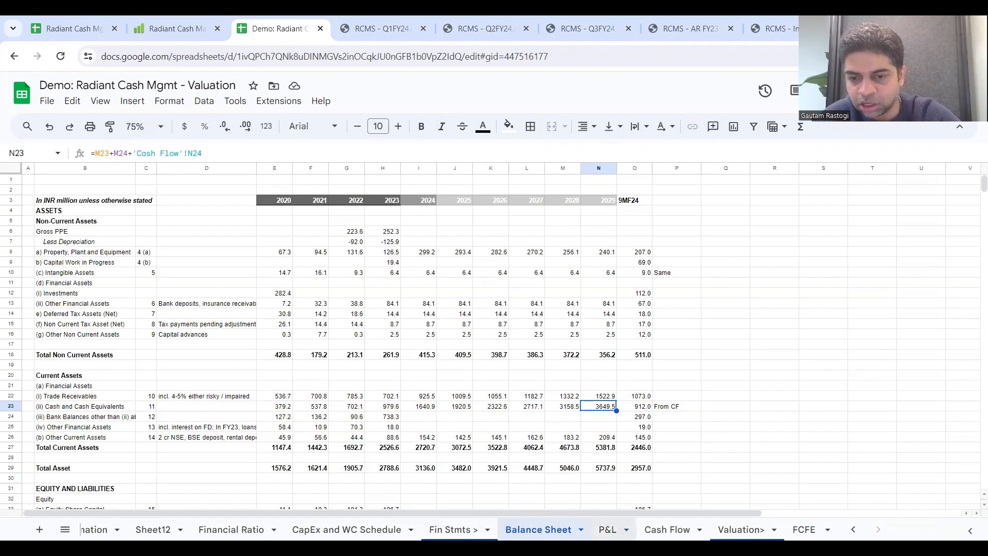
# Step: On the P&L sheet, examine the Other income note and the 2024 to 2029 Other income and PAT rows
pyautogui.click(625, 530)
pyautogui.click(413, 297)
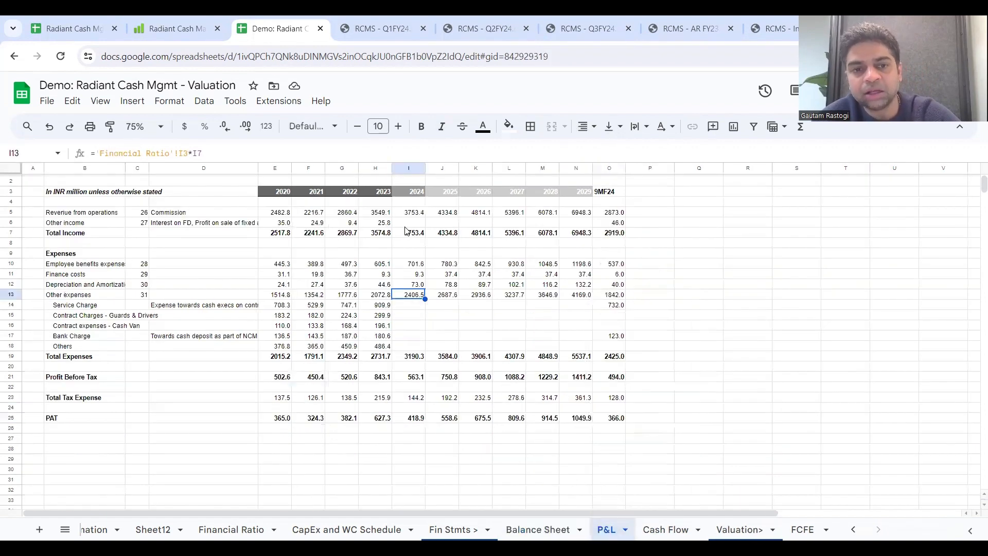
pyautogui.click(162, 224)
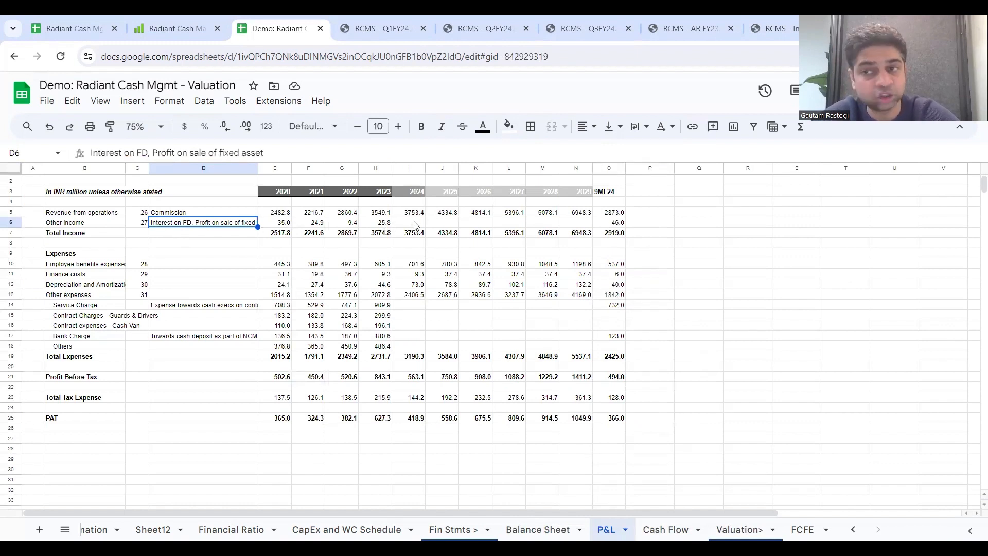
pyautogui.moveTo(416, 226); pyautogui.dragTo(572, 227)
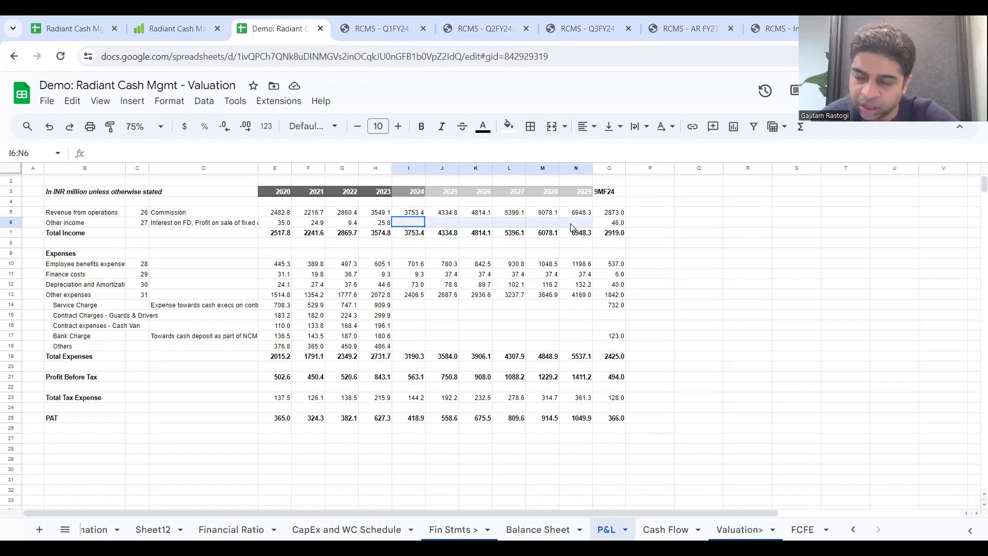
pyautogui.rightClick(571, 228)
pyautogui.click(384, 387)
pyautogui.rightClick(385, 387)
pyautogui.click(319, 414)
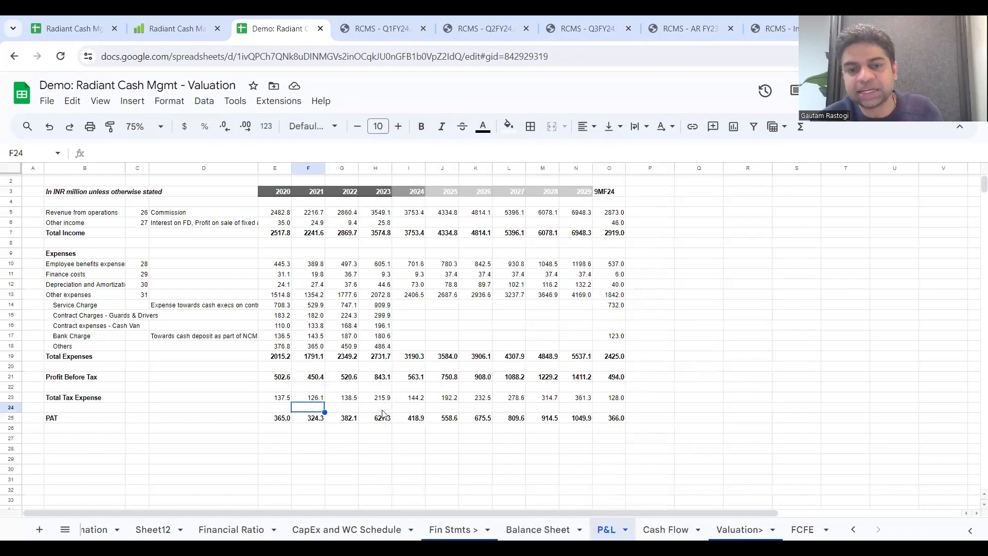
pyautogui.moveTo(402, 418); pyautogui.dragTo(590, 423)
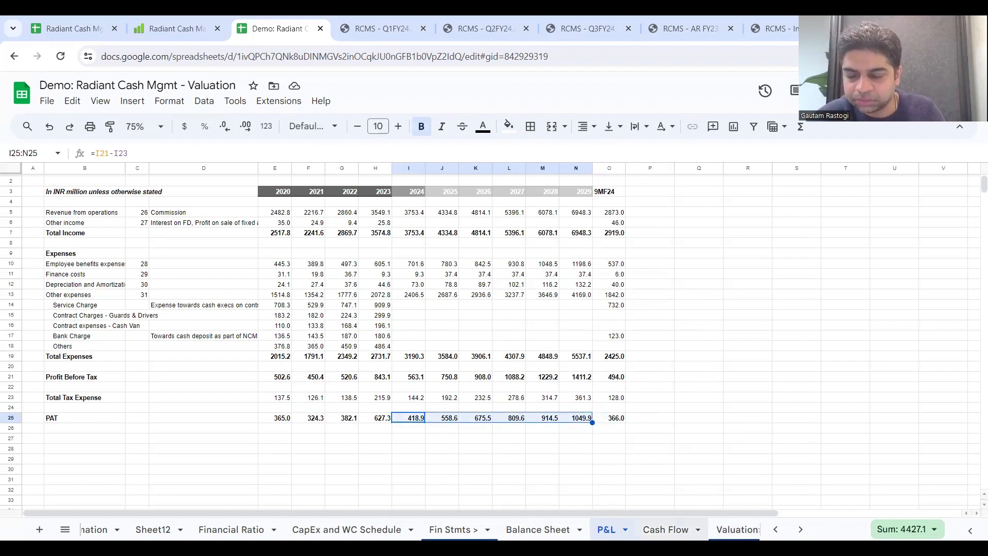
# Step: Review the projected Net Change in Cash on the Cash Flow sheet, and open the FCFE sheet at its 2024 column
pyautogui.click(666, 530)
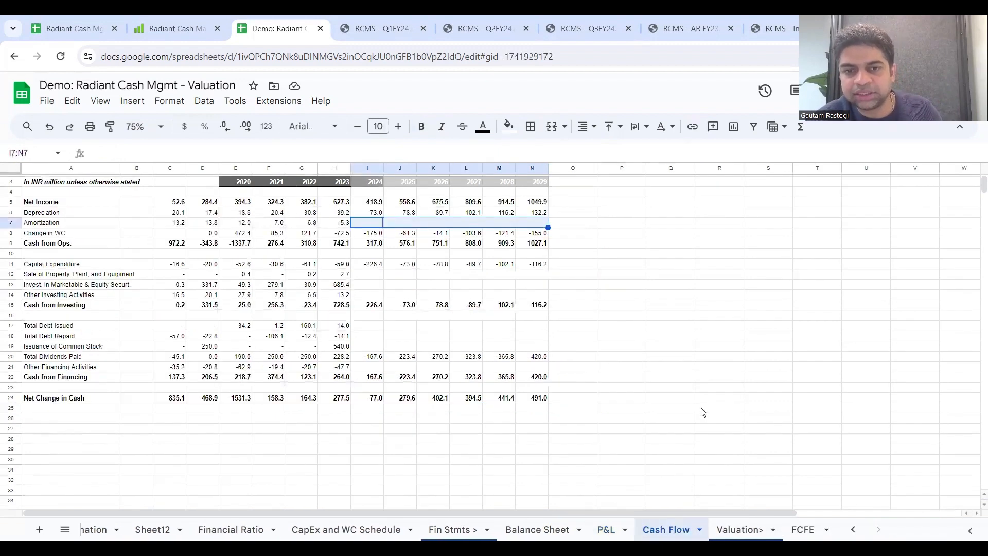
pyautogui.scroll(1, 703, 412)
pyautogui.rightClick(607, 431)
pyautogui.click(486, 415)
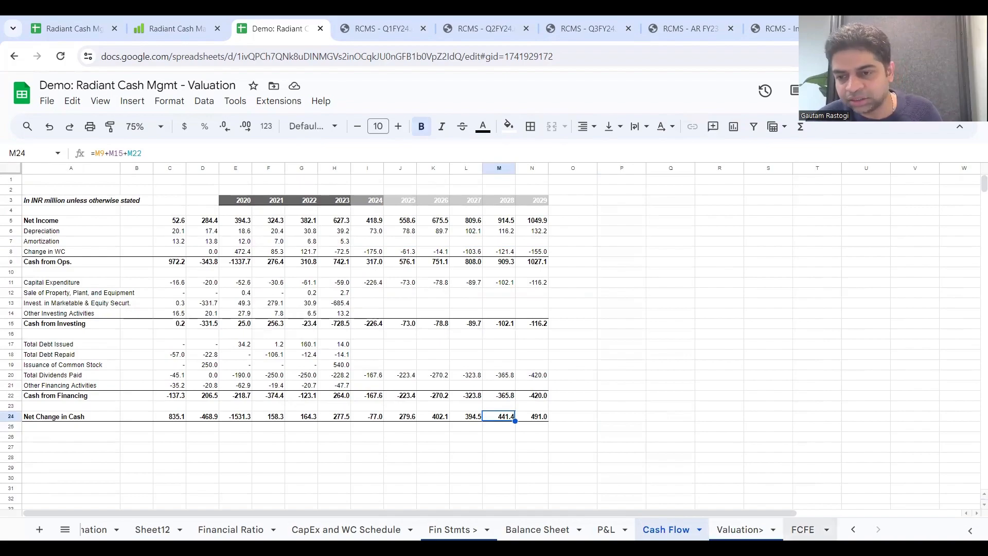
pyautogui.click(803, 529)
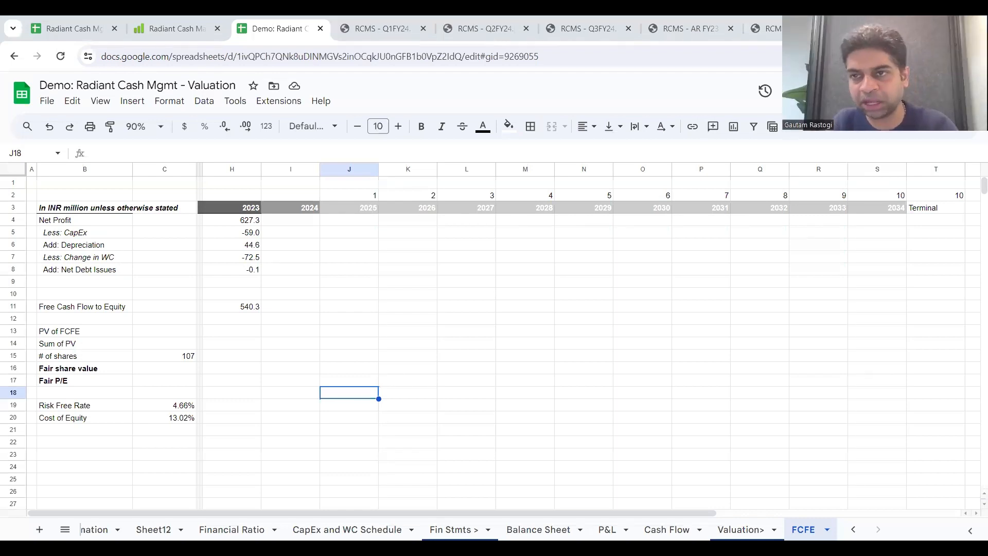
pyautogui.click(311, 284)
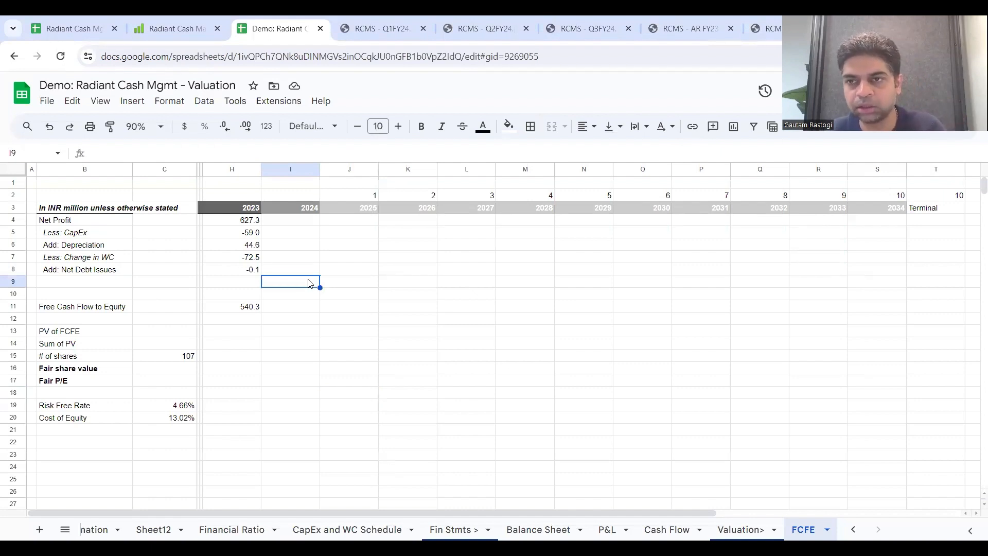
# Step: Review the Net Profit, Depreciation, Change in WC and Net Debt Issues rows that make up Free Cash Flow to Equity
pyautogui.click(13, 220)
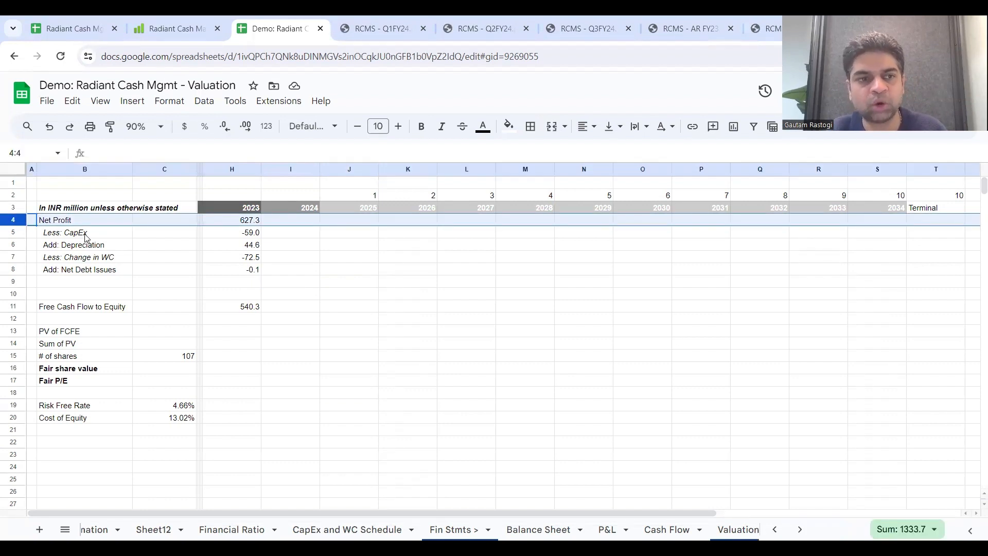
pyautogui.click(13, 244)
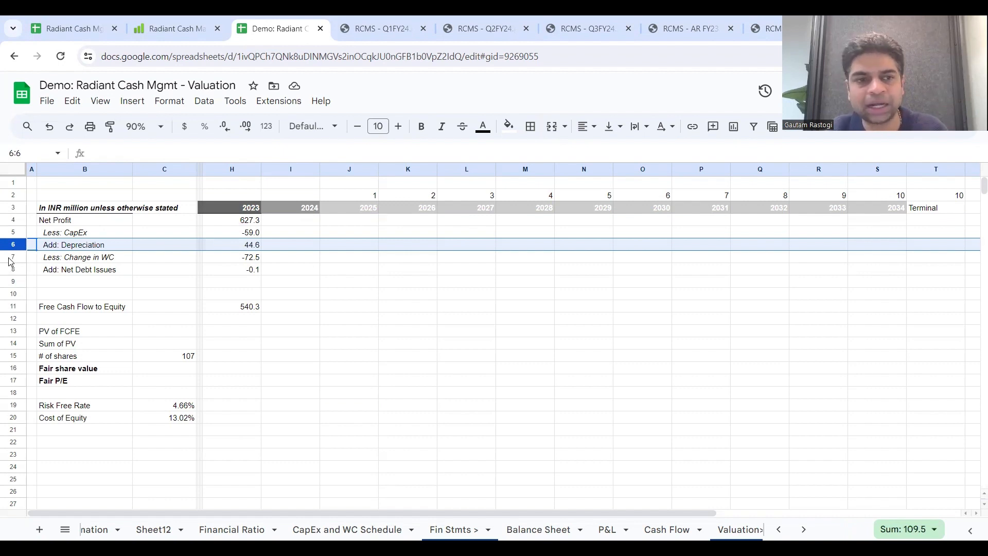
pyautogui.click(8, 256)
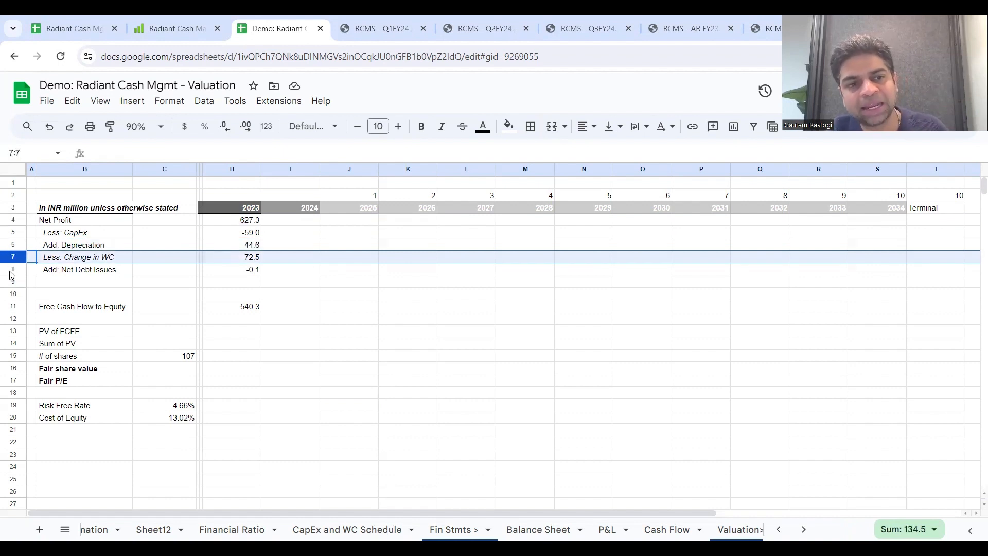
pyautogui.click(9, 270)
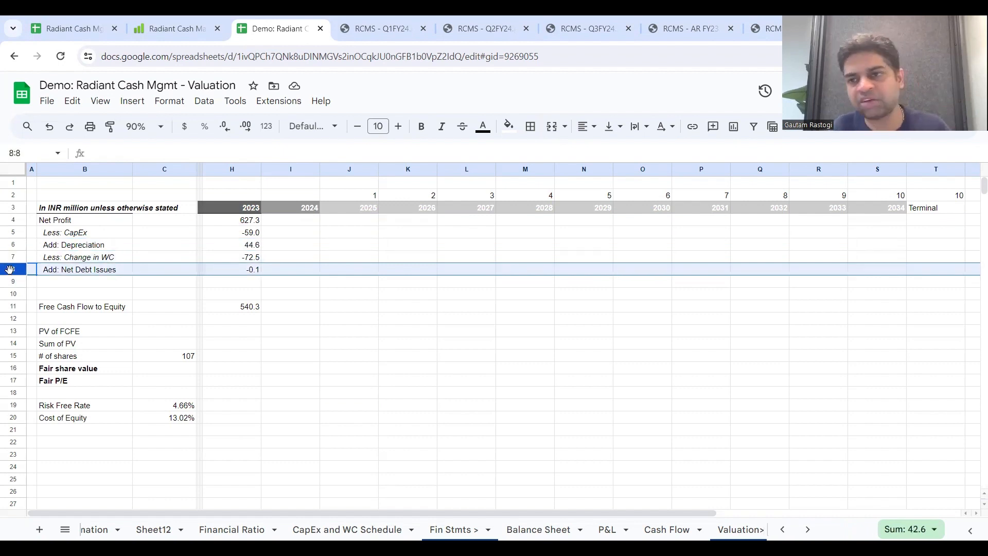
# Step: Link the 2024 Net Profit in I4 of the FCFE sheet to the 2024 PAT on the P&L sheet, ='P&L'!I25
pyautogui.rightClick(289, 225)
pyautogui.press('Escape')
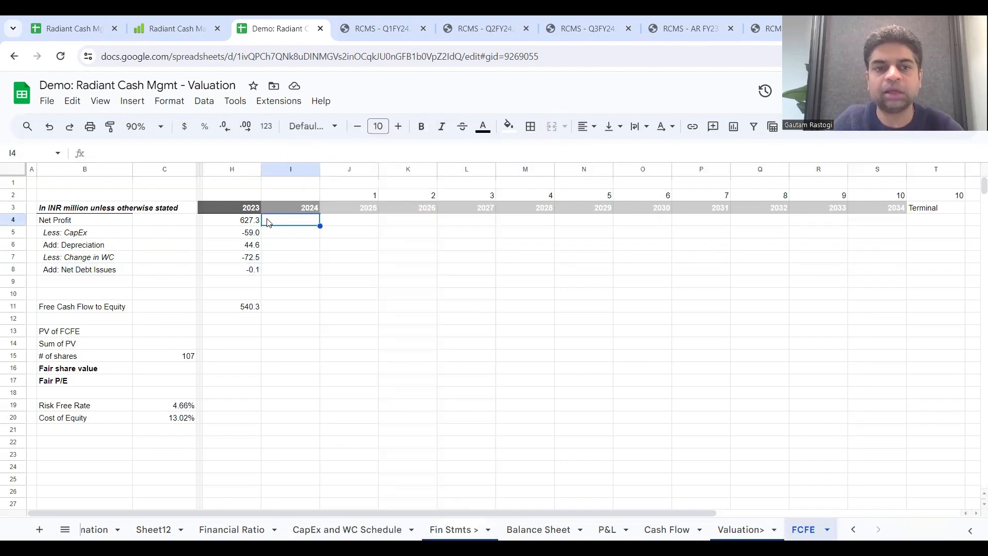
pyautogui.write('=')
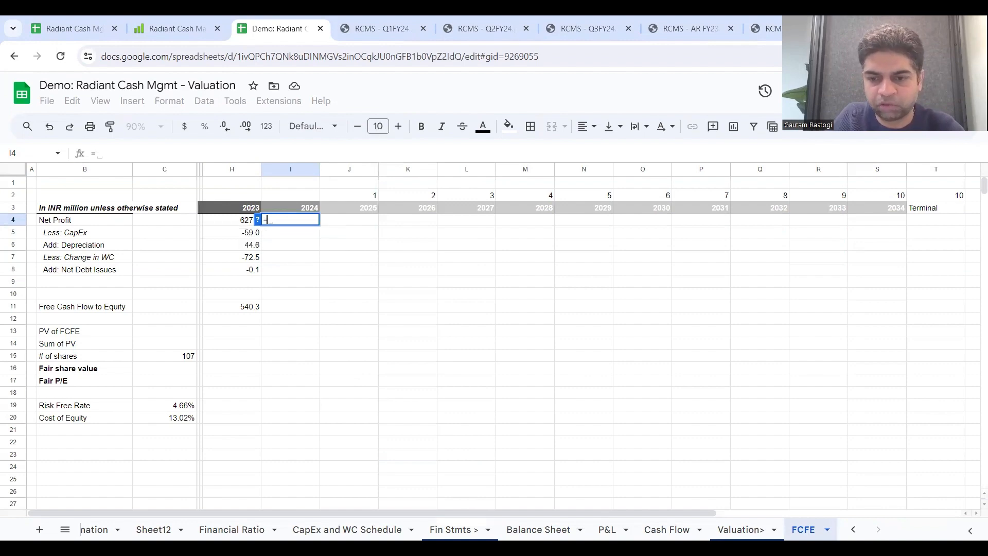
pyautogui.click(607, 529)
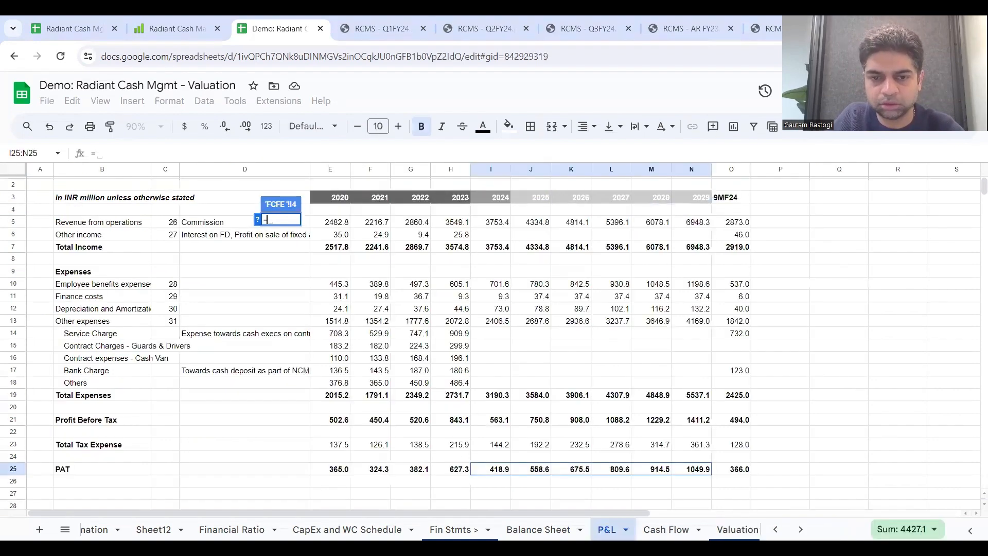
pyautogui.click(490, 470)
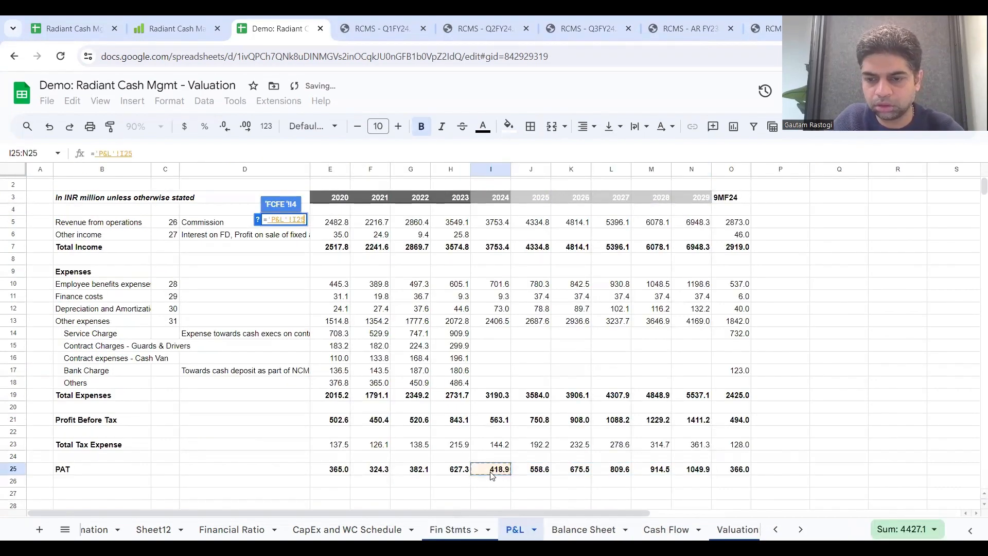
pyautogui.press('Return')
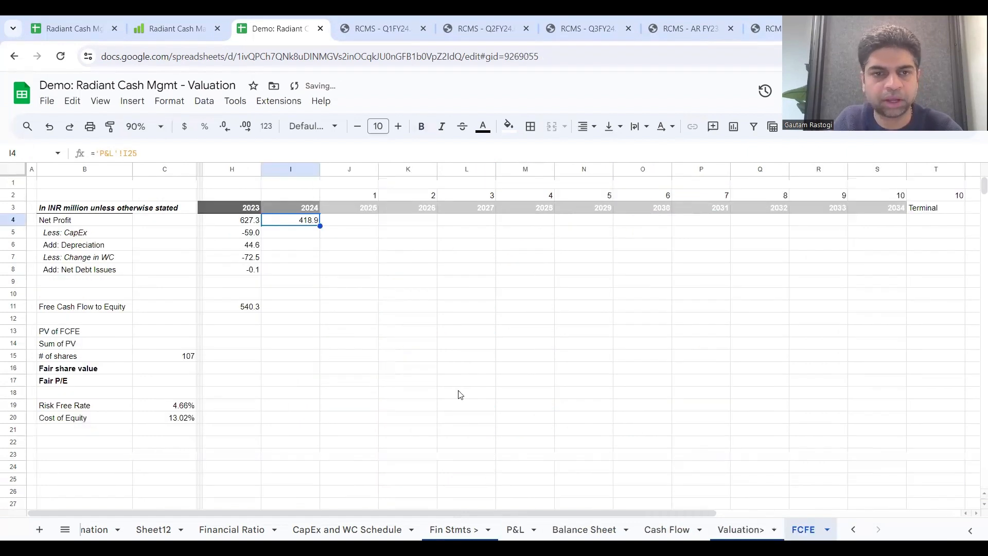
pyautogui.click(361, 216)
pyautogui.write('=')
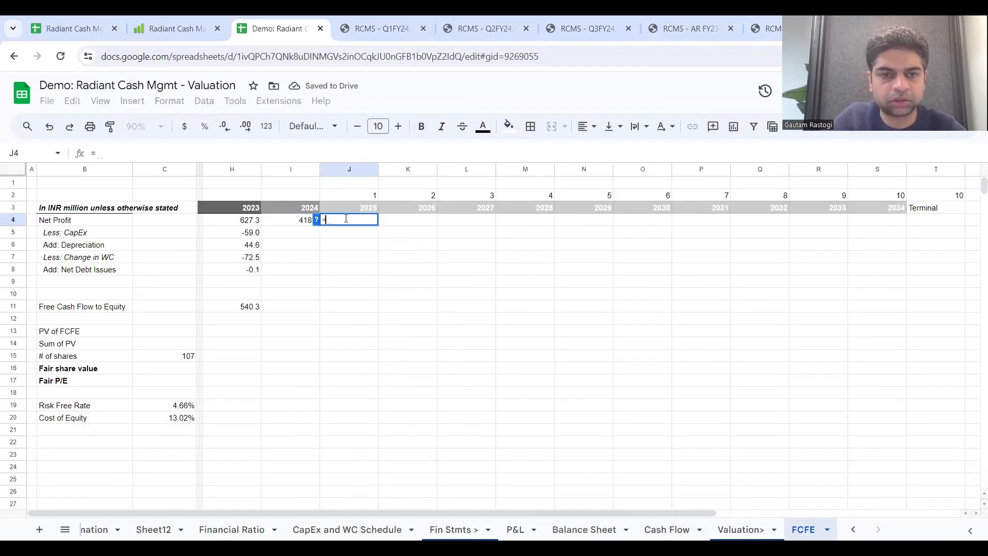
pyautogui.click(297, 225)
pyautogui.press('Escape')
# Step: Extend the Net Profit link from I4 across to N4 for 2025 to 2029
pyautogui.click(297, 225)
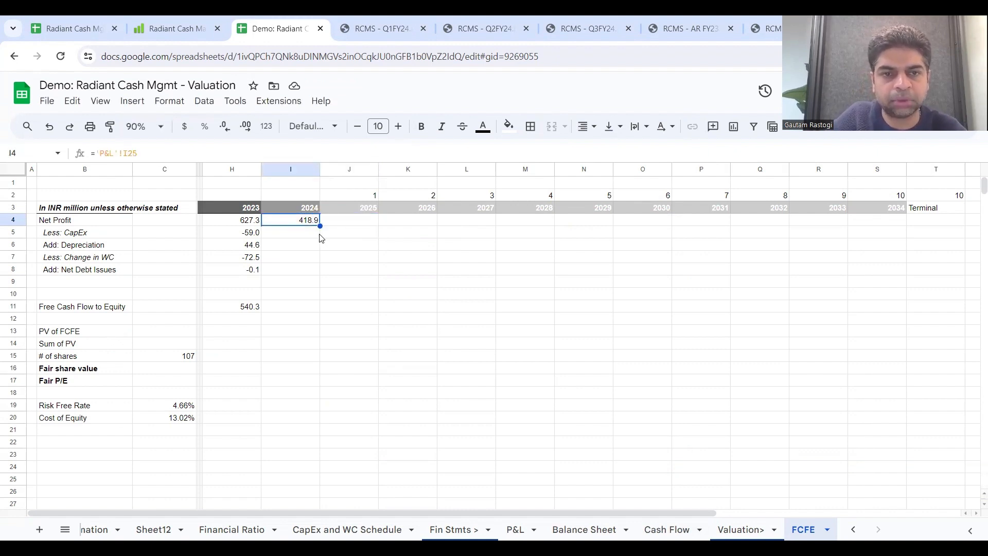
pyautogui.moveTo(320, 226); pyautogui.dragTo(579, 234)
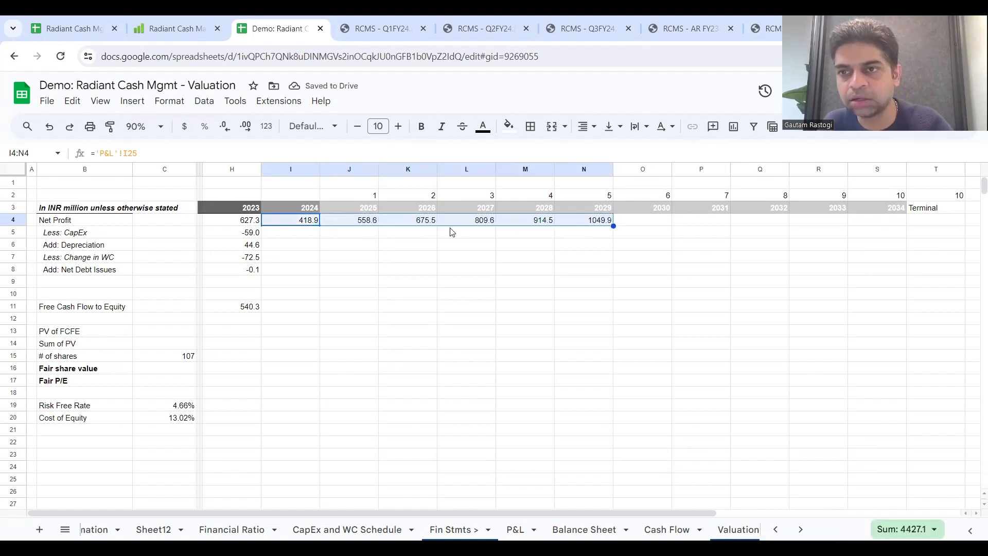
# Step: Link the 2024 CapEx in I5 to Capital Expenditure on the Cash Flow sheet, ='Cash Flow'!I11, and fill it across to 2029
pyautogui.click(303, 237)
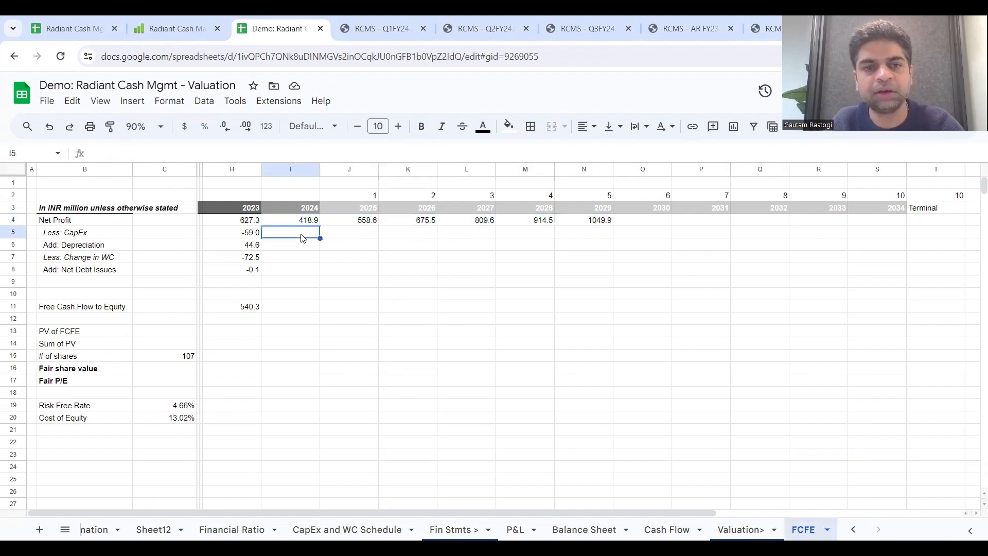
pyautogui.write('=')
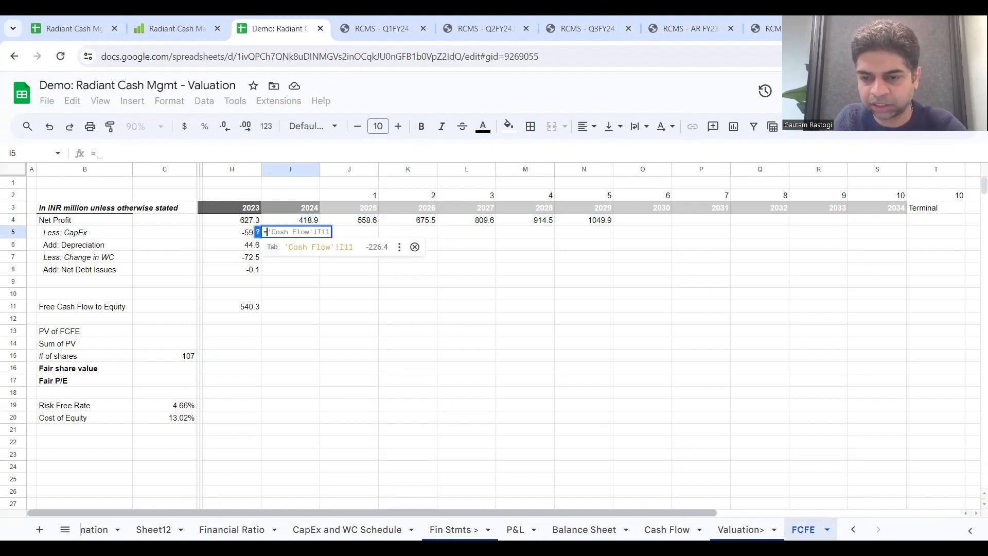
pyautogui.click(668, 530)
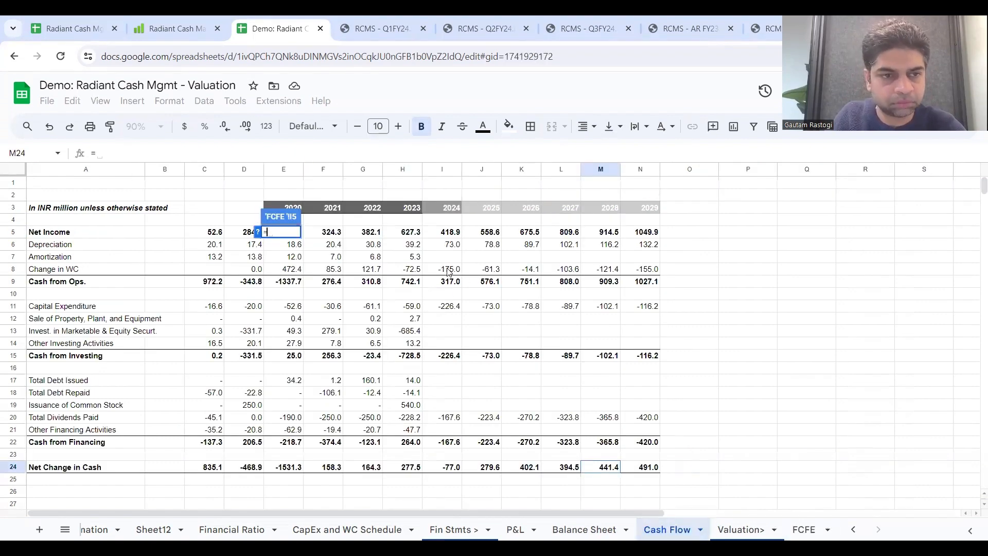
pyautogui.click(452, 306)
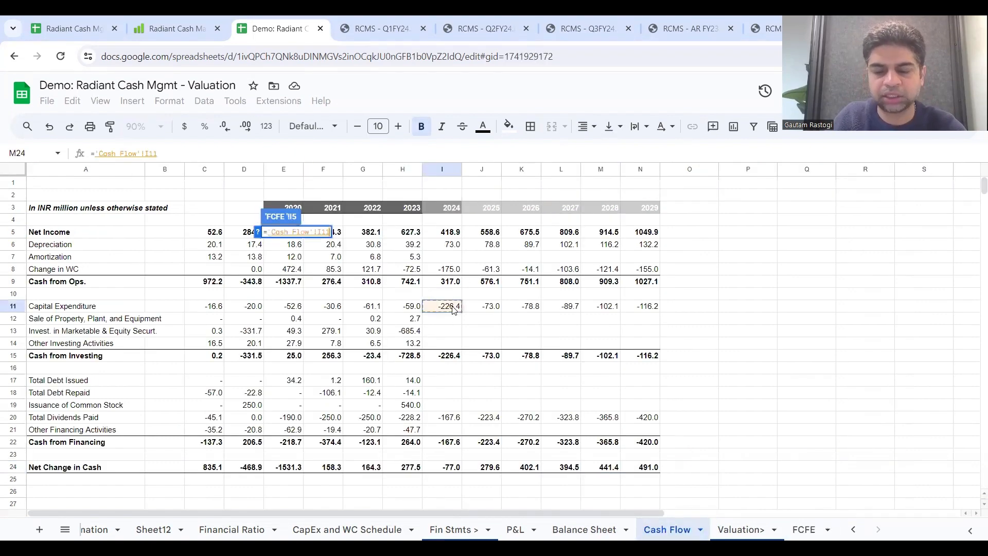
pyautogui.press('Return')
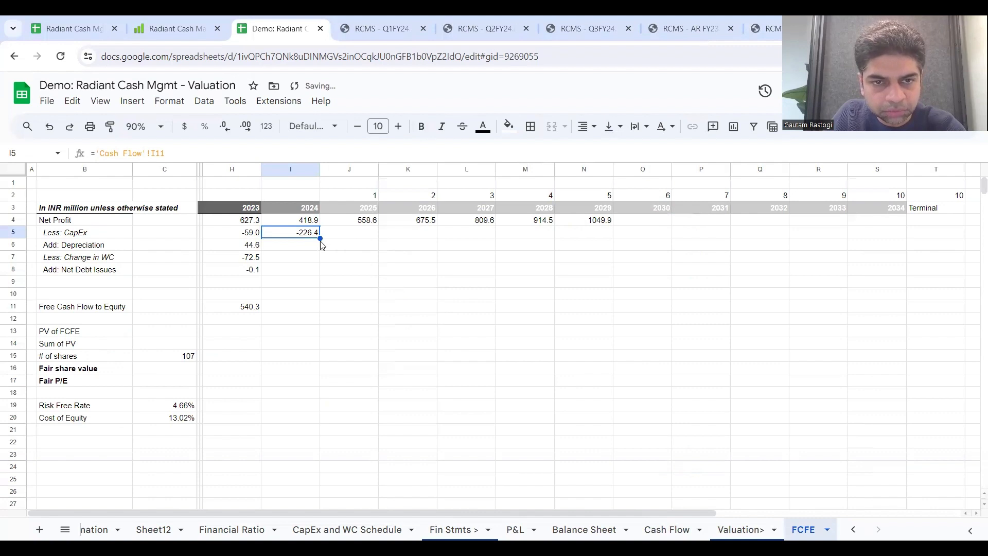
pyautogui.moveTo(320, 235); pyautogui.dragTo(572, 241)
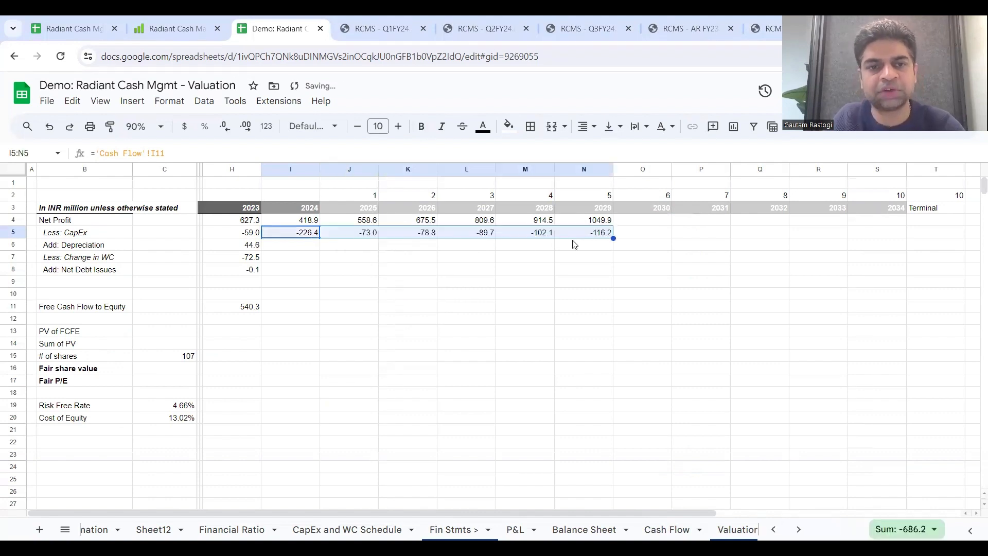
# Step: Link the 2024 Depreciation in I6 to Depreciation and Amortization on the P&L sheet, ='P&L'!I12, and fill it across to 2029
pyautogui.click(308, 247)
pyautogui.write('=')
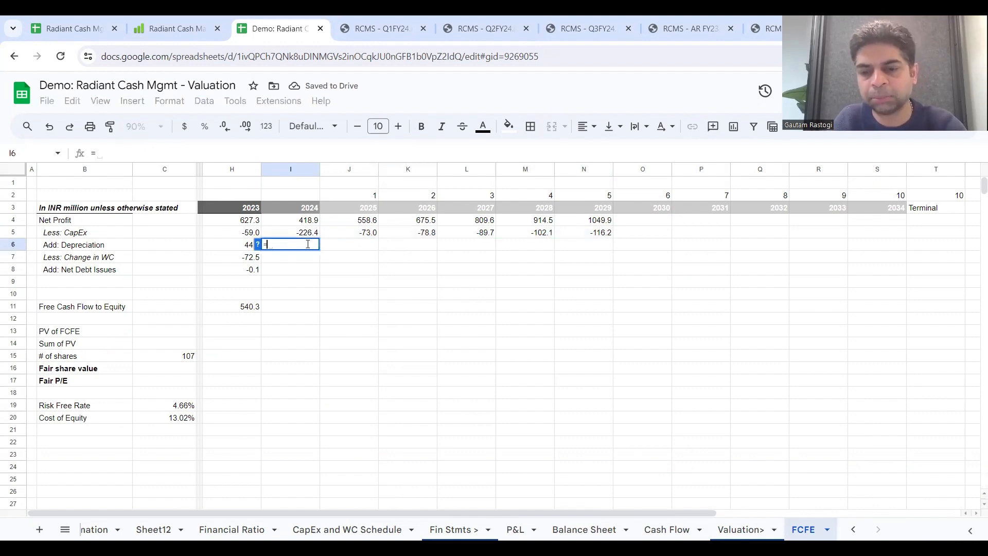
pyautogui.click(515, 529)
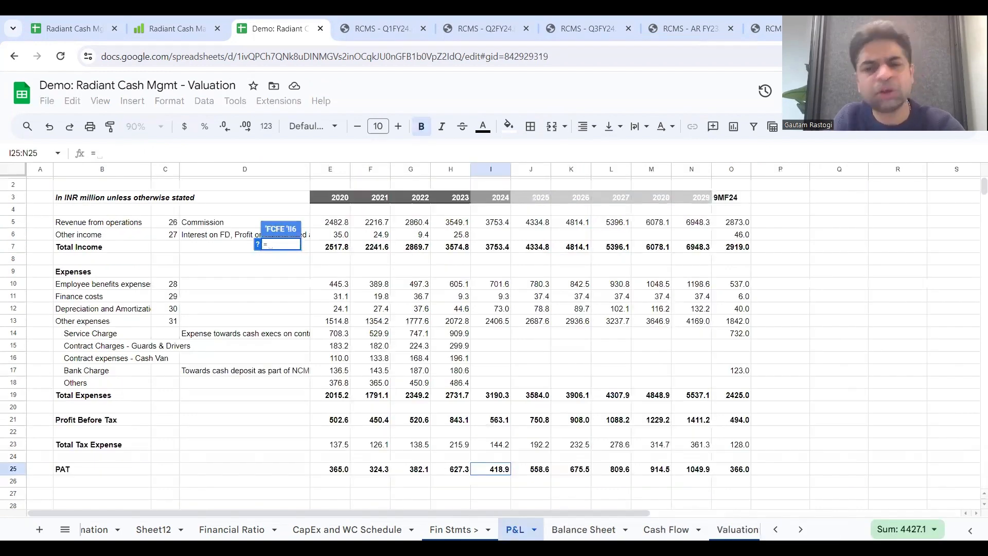
pyautogui.click(502, 310)
pyautogui.press('Return')
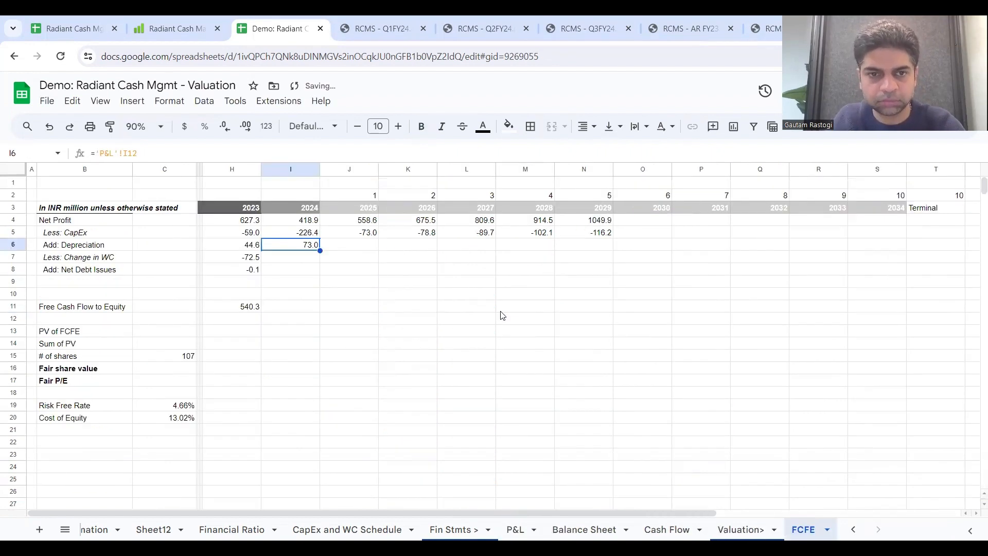
pyautogui.moveTo(320, 251); pyautogui.dragTo(586, 257)
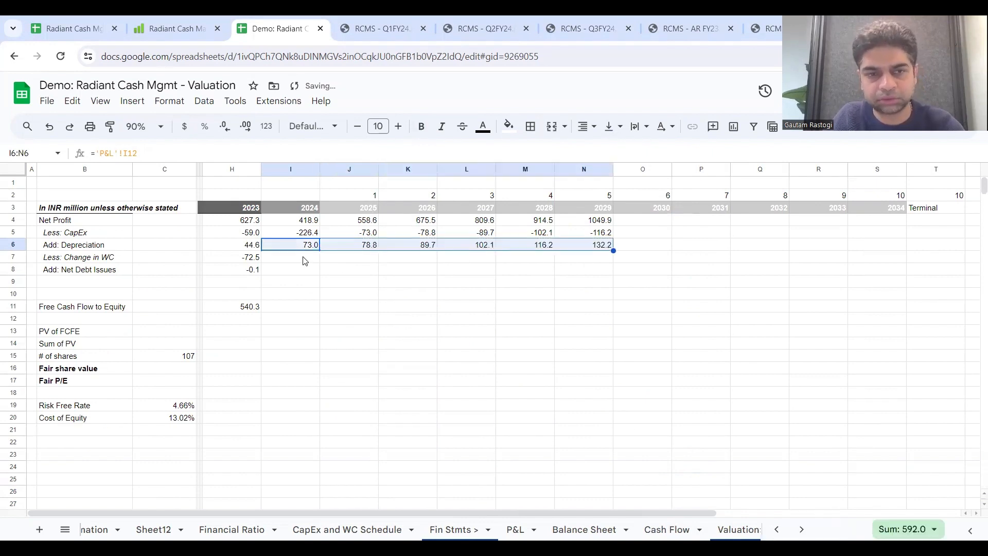
# Step: Link the 2024 Change in WC in I7 to the Cash Flow sheet's matching row, ='Cash Flow'!I8, and fill it across to 2029
pyautogui.click(304, 261)
pyautogui.write('=')
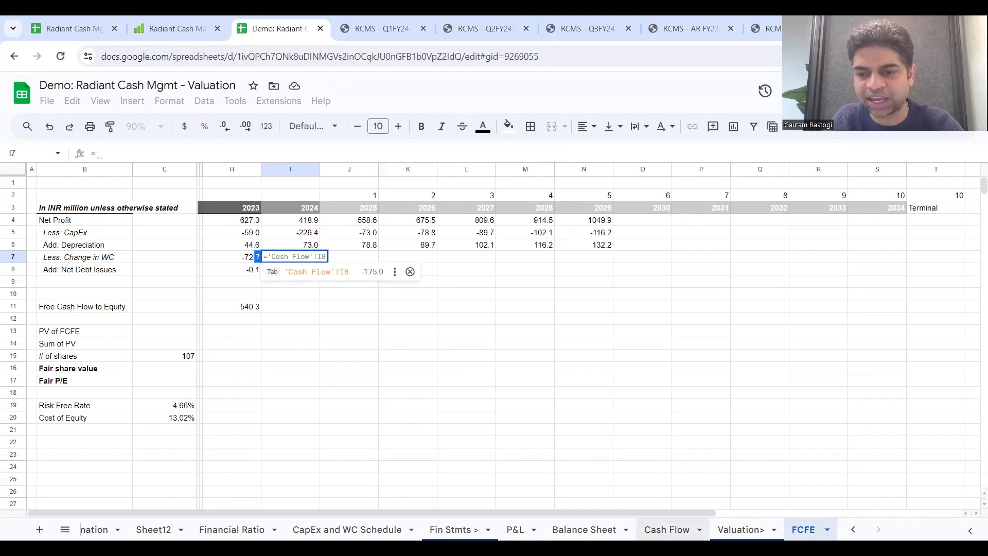
pyautogui.click(667, 530)
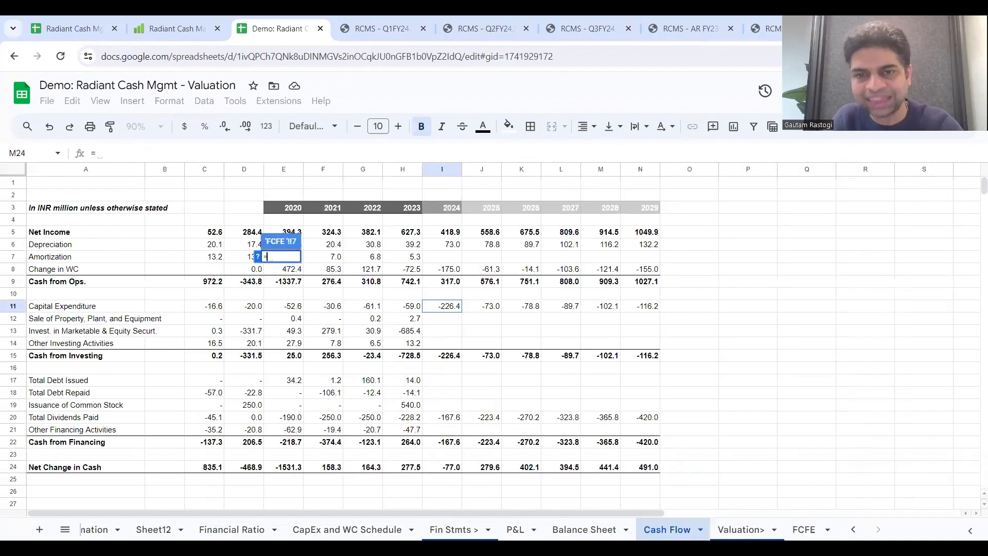
pyautogui.click(447, 269)
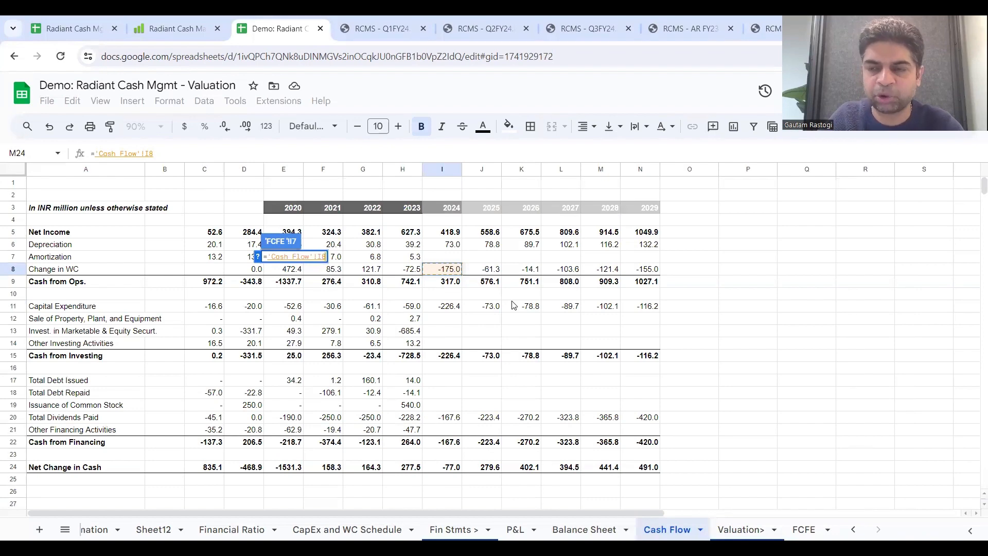
pyautogui.press('Return')
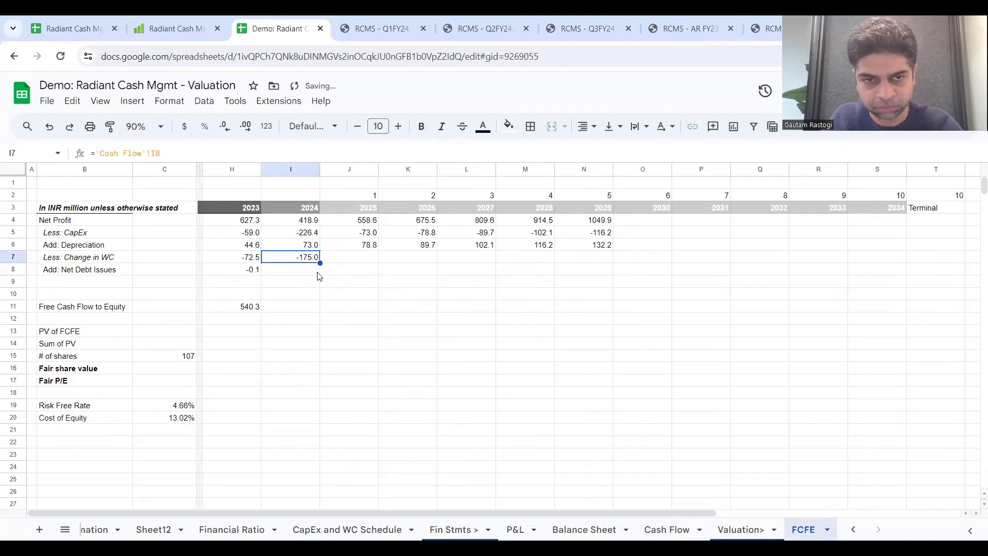
pyautogui.moveTo(320, 263); pyautogui.dragTo(572, 264)
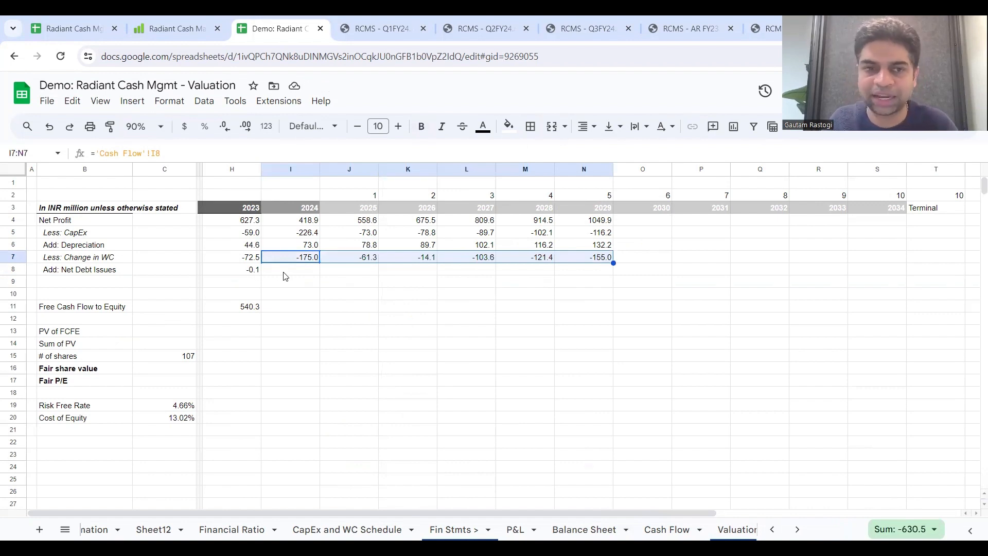
# Step: Calculate the 2024 Free Cash Flow to Equity in I11 as =sum(I4:I8), following the 2023 formula, and fill it across to 2029
pyautogui.click(285, 306)
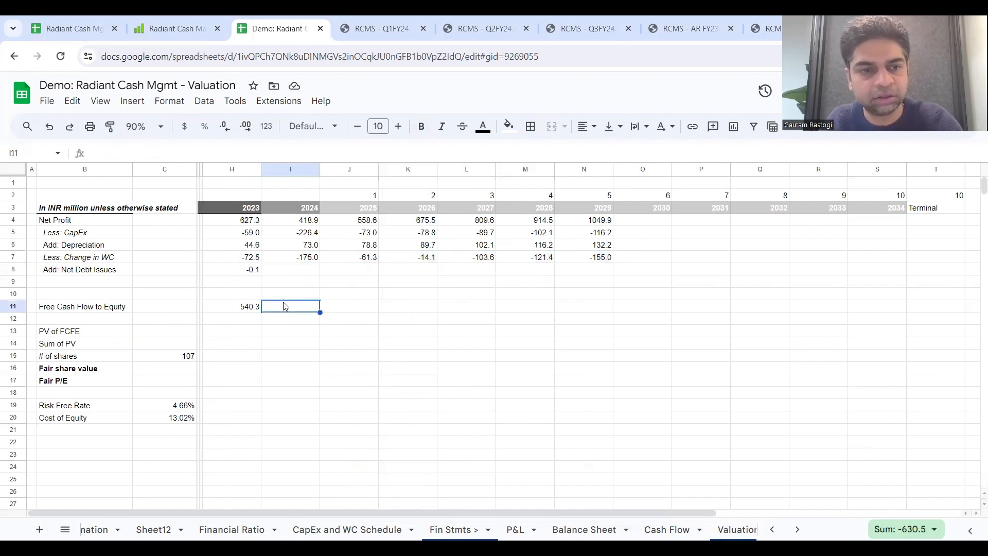
pyautogui.click(241, 310)
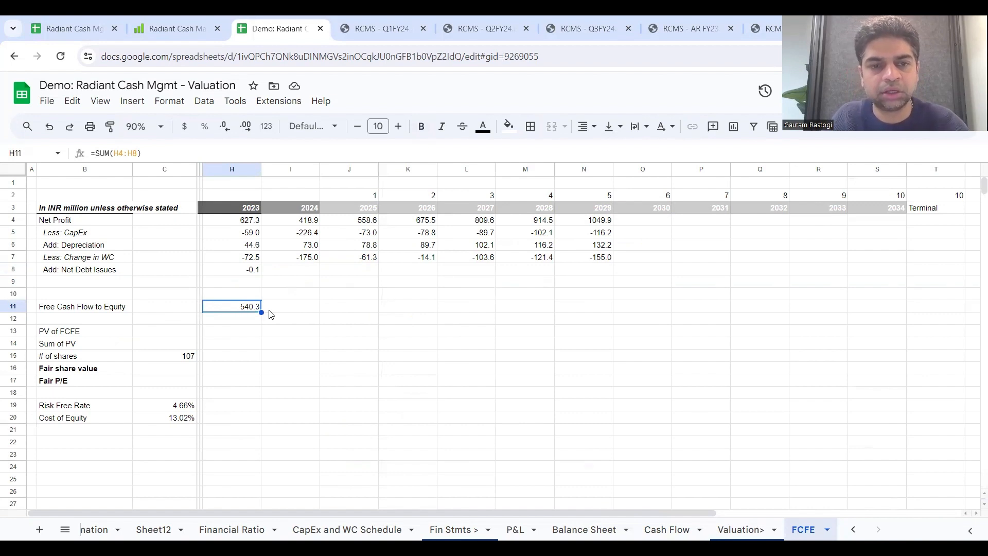
pyautogui.doubleClick(274, 315)
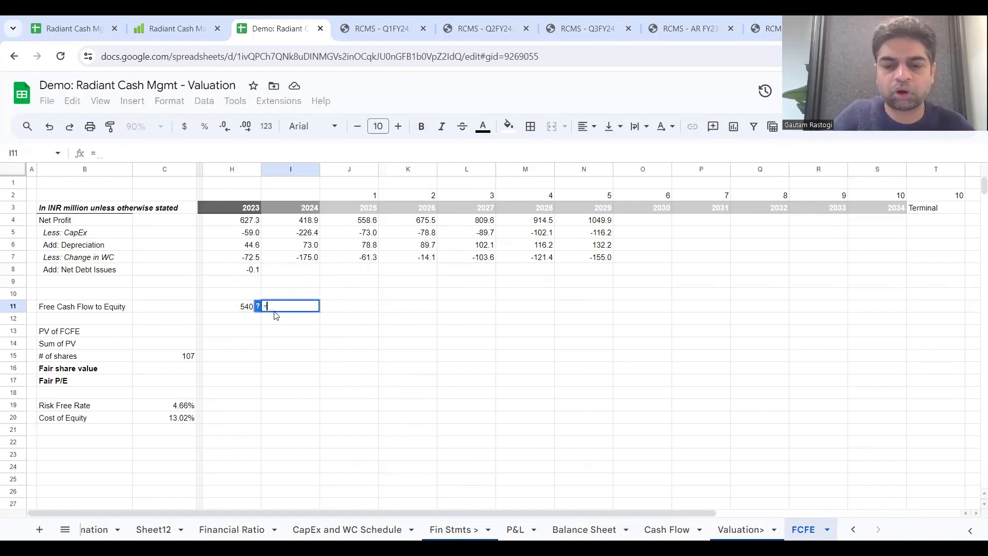
pyautogui.write('=sum(')
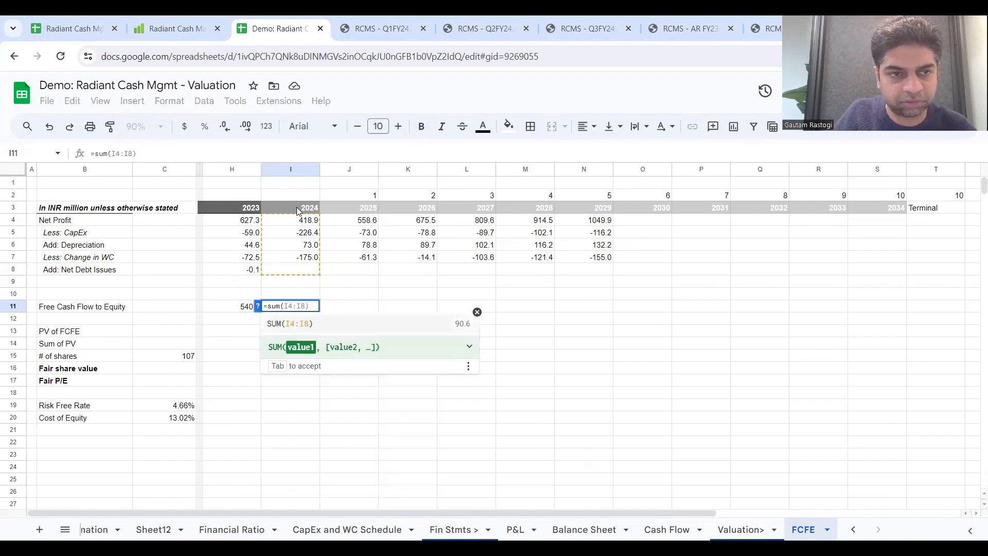
pyautogui.moveTo(306, 225); pyautogui.dragTo(309, 273)
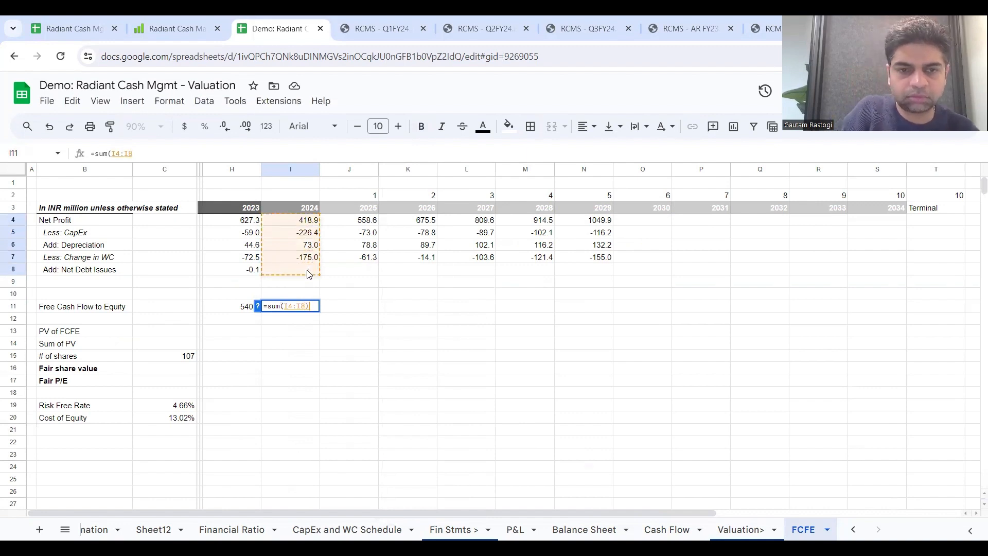
pyautogui.press('Return')
pyautogui.click(310, 308)
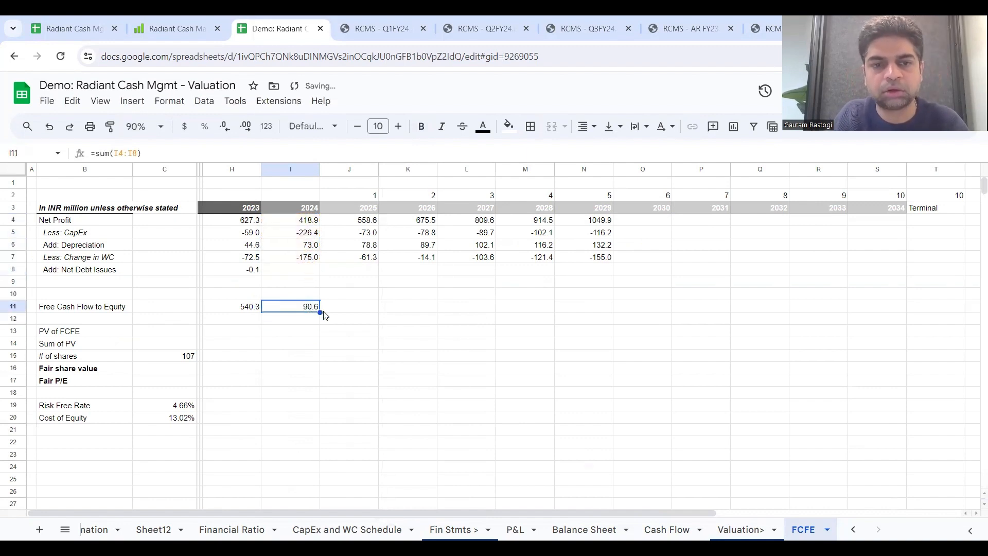
pyautogui.moveTo(321, 312); pyautogui.dragTo(572, 319)
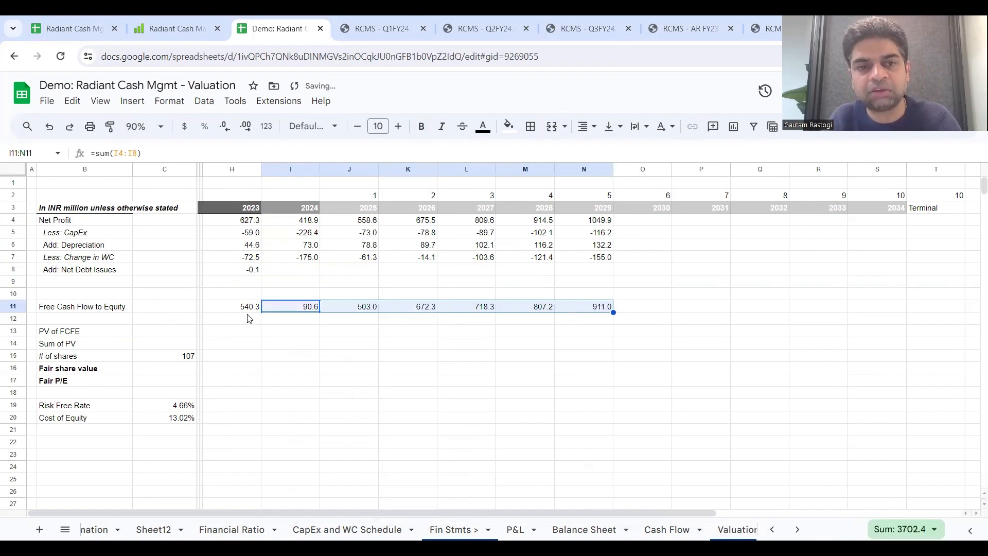
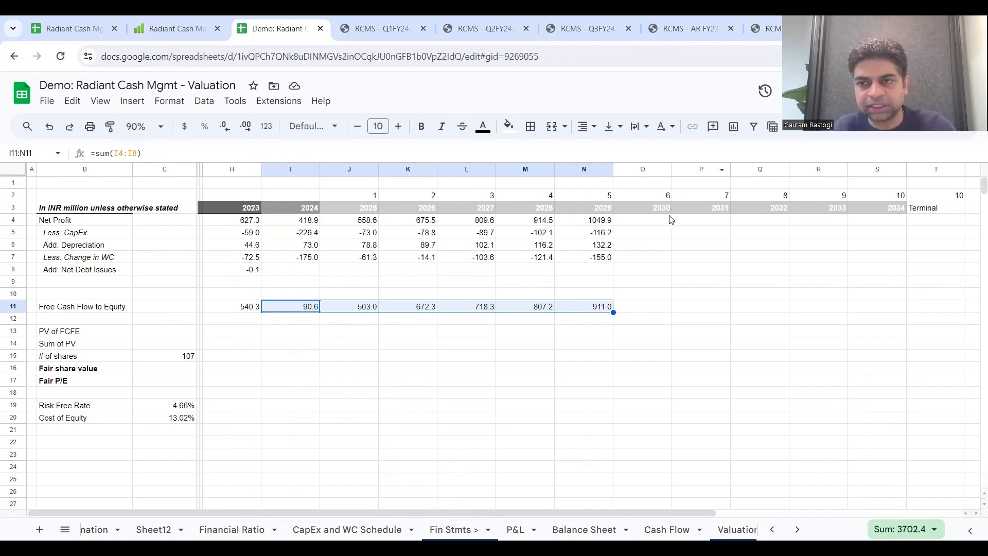
# Step: Calculate the 2029 growth rate of Free Cash Flow to Equity in N12 as =(N11/M11)-1
pyautogui.click(302, 323)
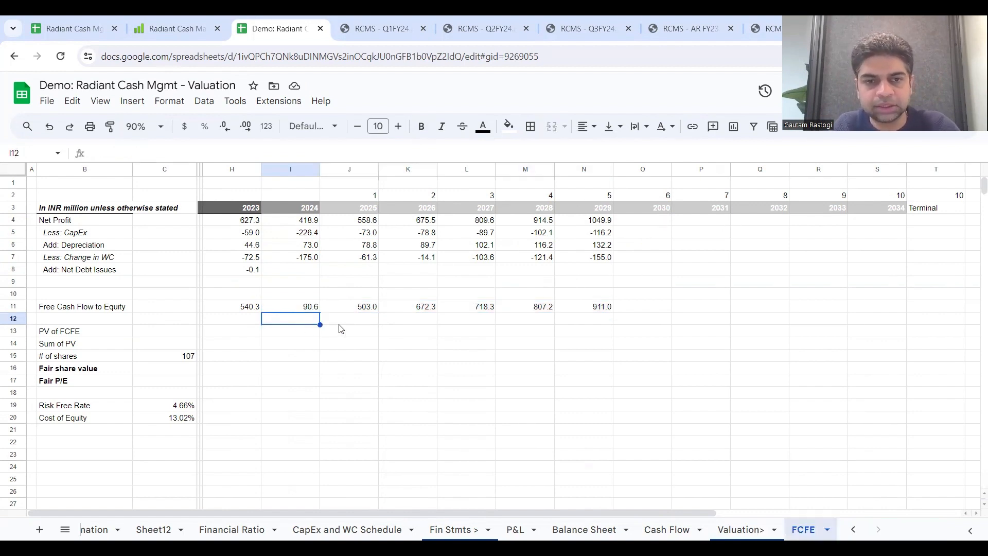
pyautogui.rightClick(581, 319)
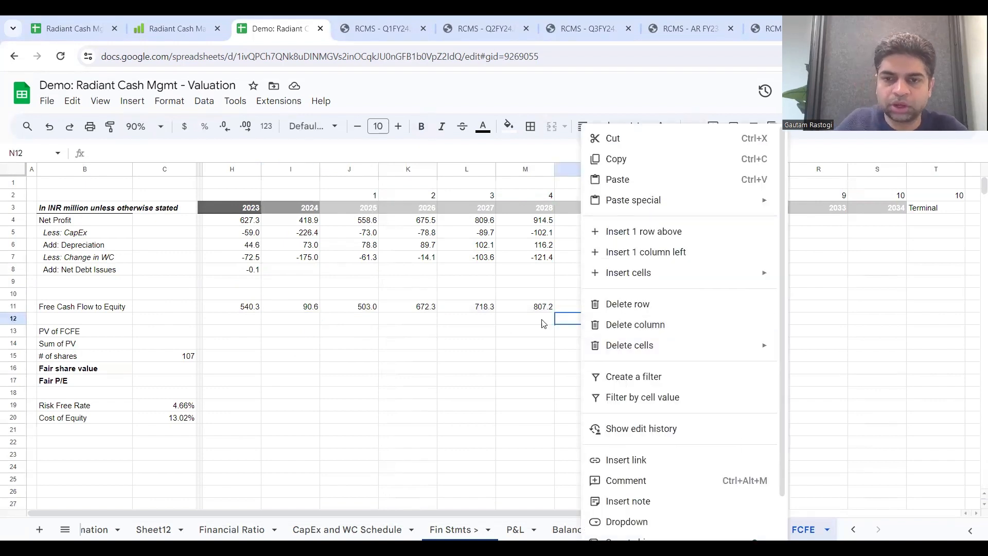
pyautogui.click(562, 322)
pyautogui.write('=(')
pyautogui.click(577, 308)
pyautogui.write('/')
pyautogui.click(545, 307)
pyautogui.write(')-')
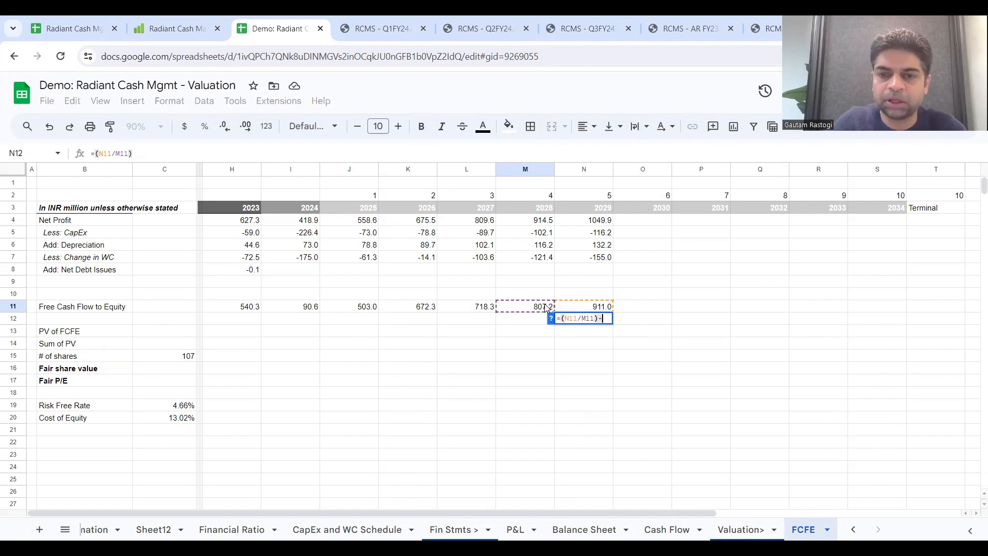
pyautogui.press('Return')
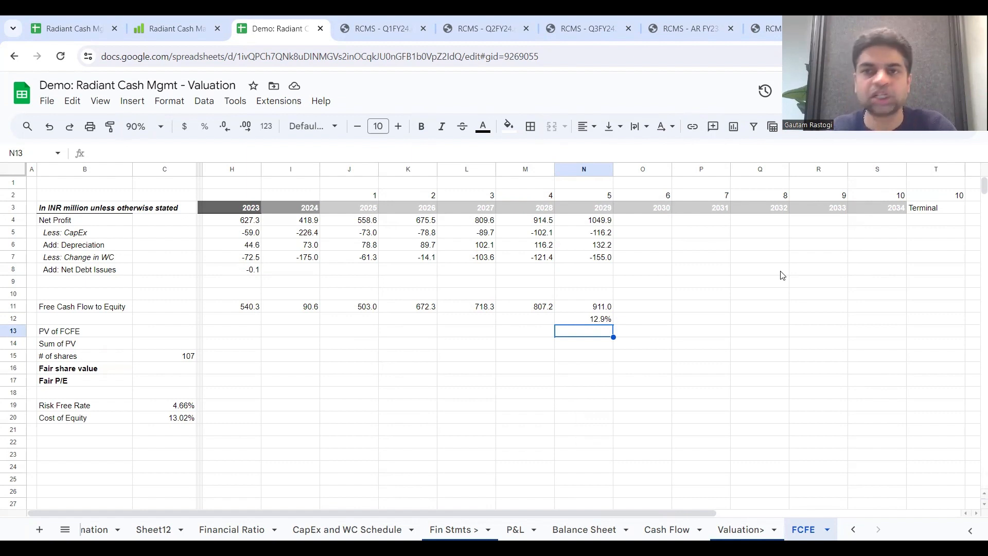
# Step: Fill the growth formula from N12 back to 2025 in J12 and check the resulting growth rates
pyautogui.click(604, 322)
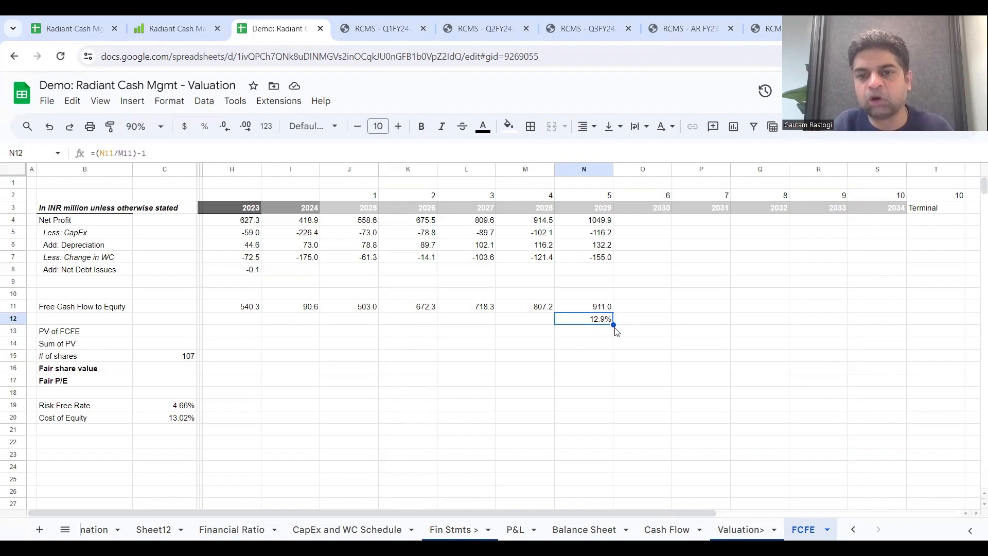
pyautogui.rightClick(509, 317)
pyautogui.click(447, 323)
pyautogui.click(589, 322)
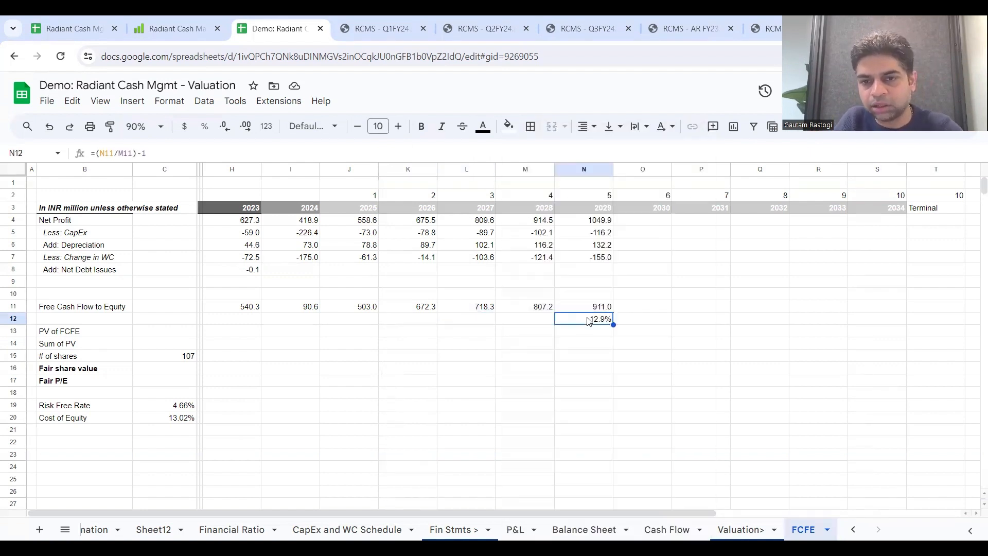
pyautogui.moveTo(613, 324); pyautogui.dragTo(368, 323)
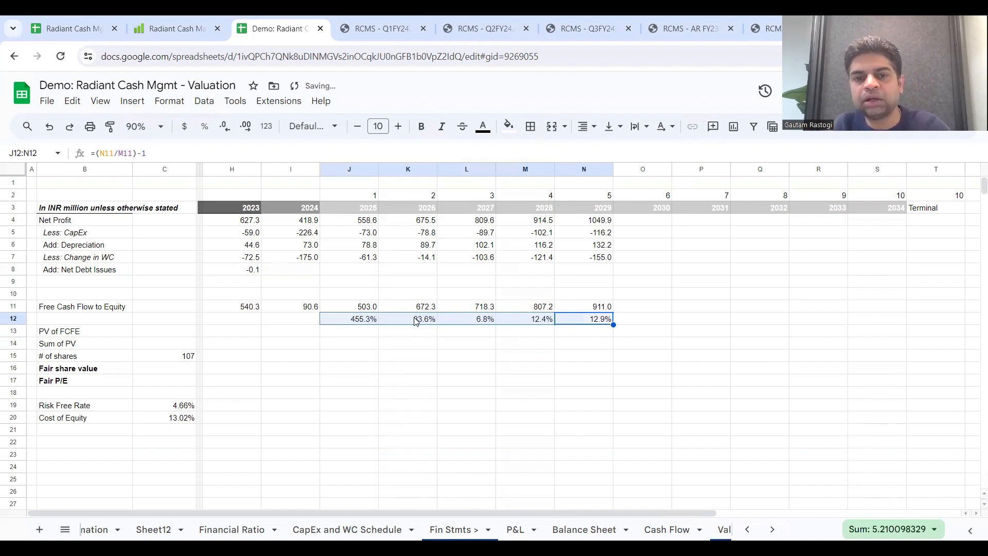
pyautogui.click(478, 321)
pyautogui.click(535, 322)
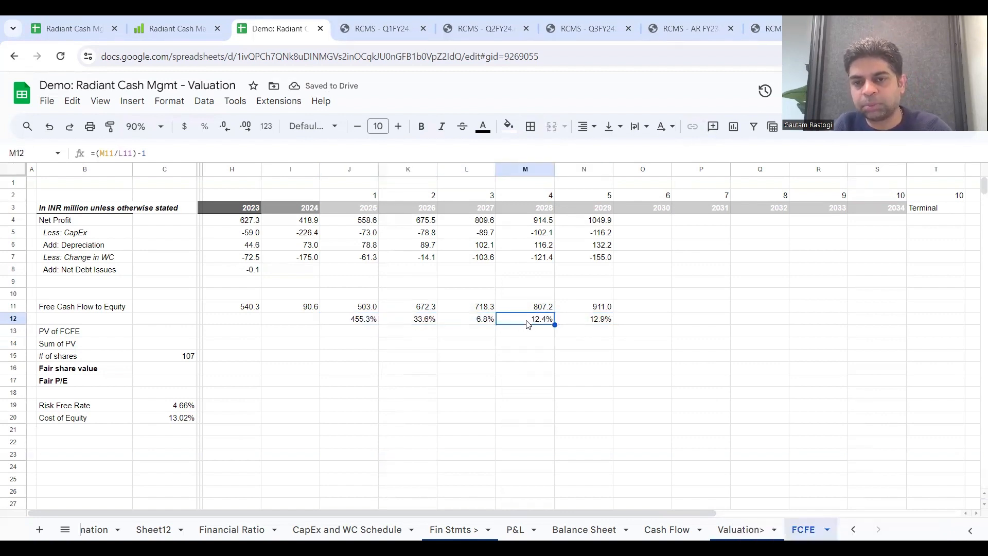
pyautogui.click(586, 325)
# Step: Enter the assumed 2030 to 2034 growth rates in O12:S12 as 10%, 9%, 8%, 6% and 5%
pyautogui.click(637, 322)
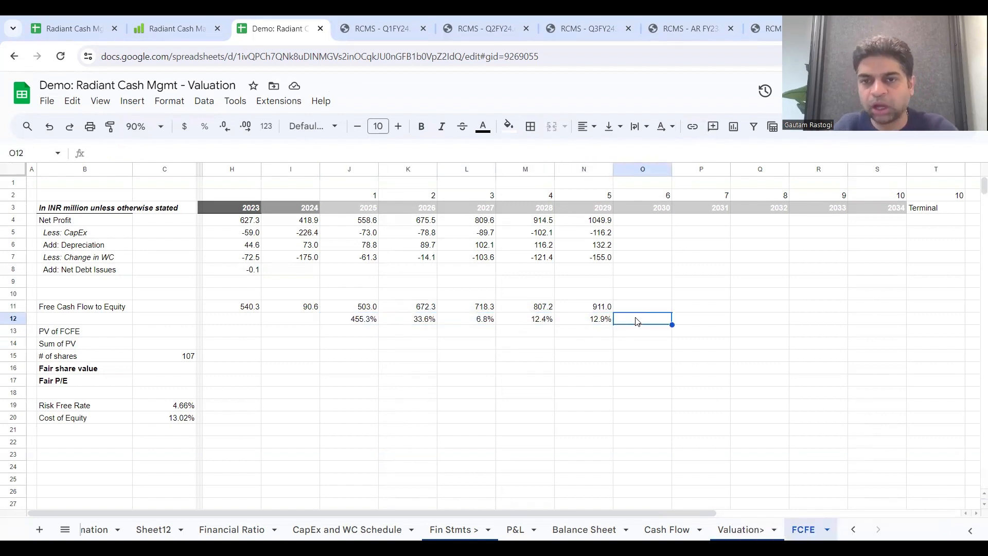
pyautogui.write('10%')
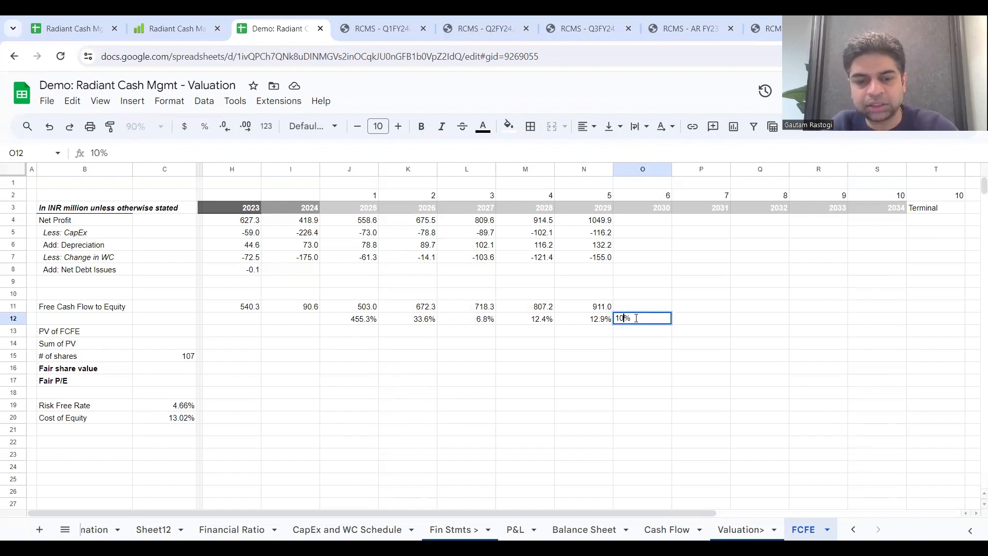
pyautogui.click(689, 324)
pyautogui.write('9%')
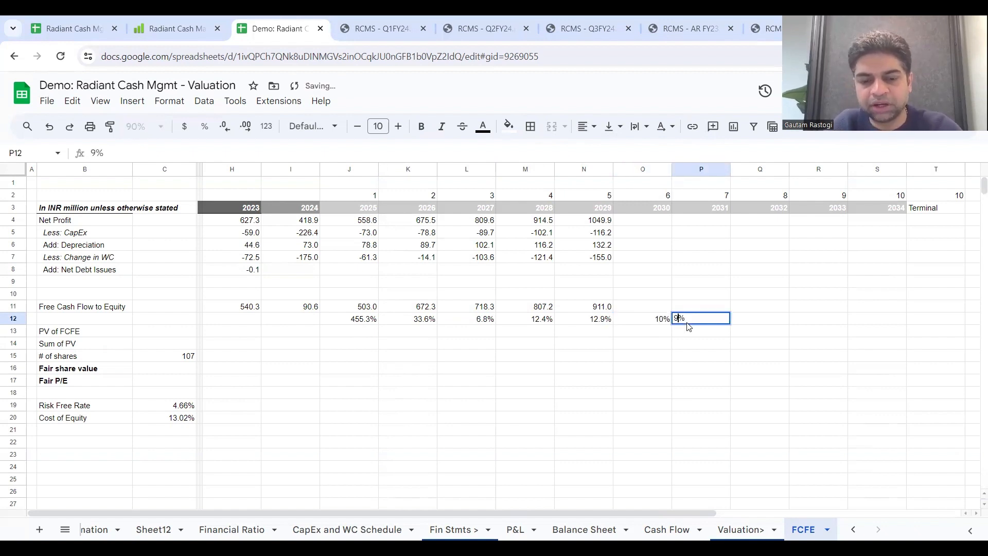
pyautogui.click(760, 328)
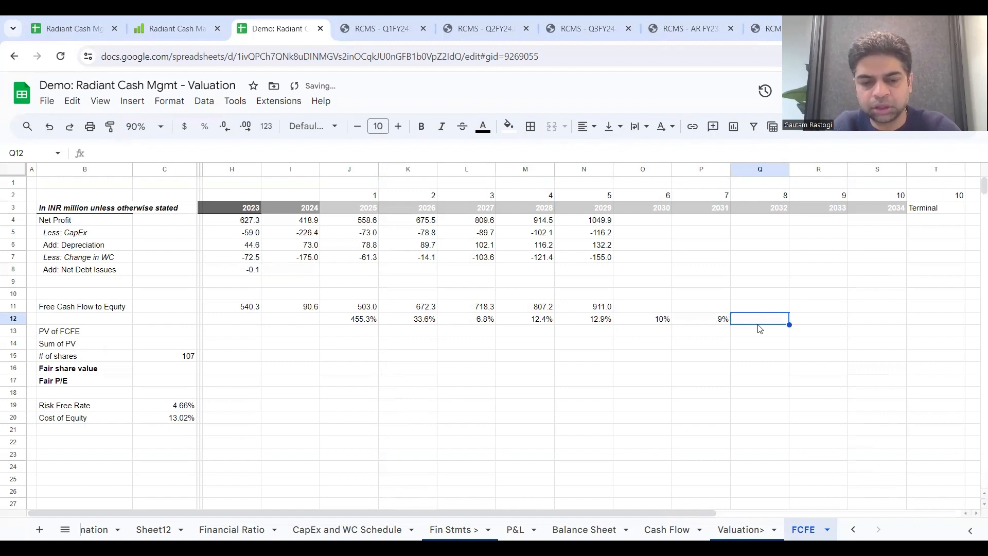
pyautogui.write('8%')
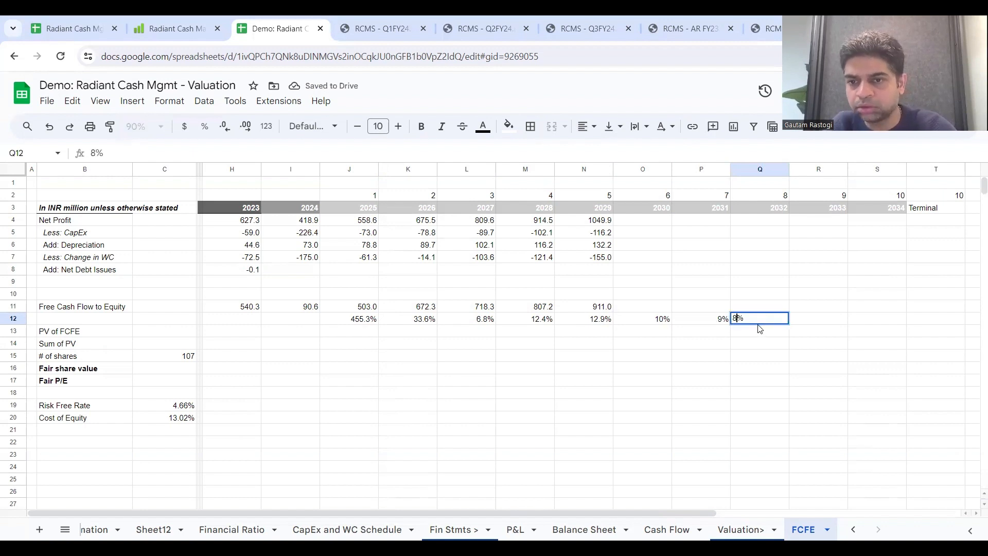
pyautogui.press('Return')
pyautogui.click(812, 328)
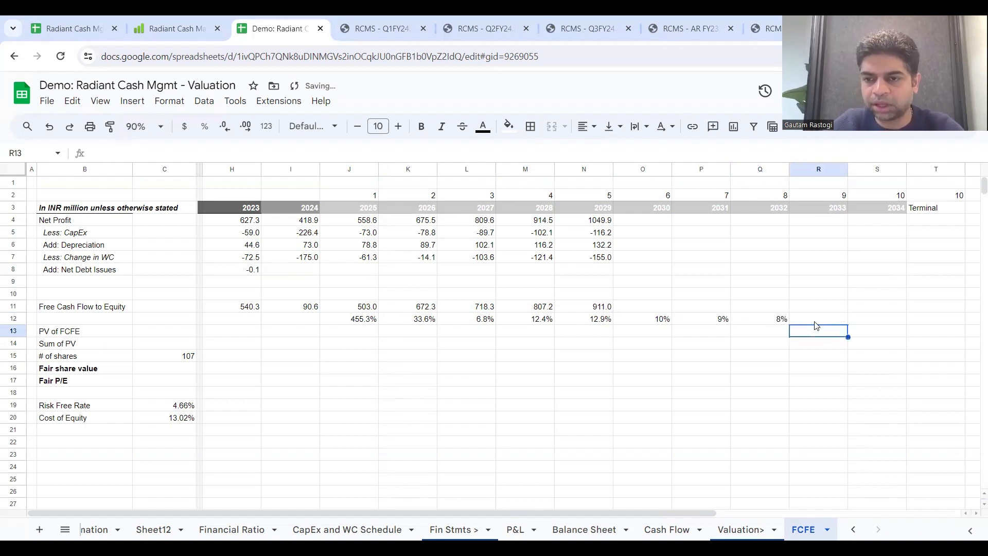
pyautogui.click(815, 323)
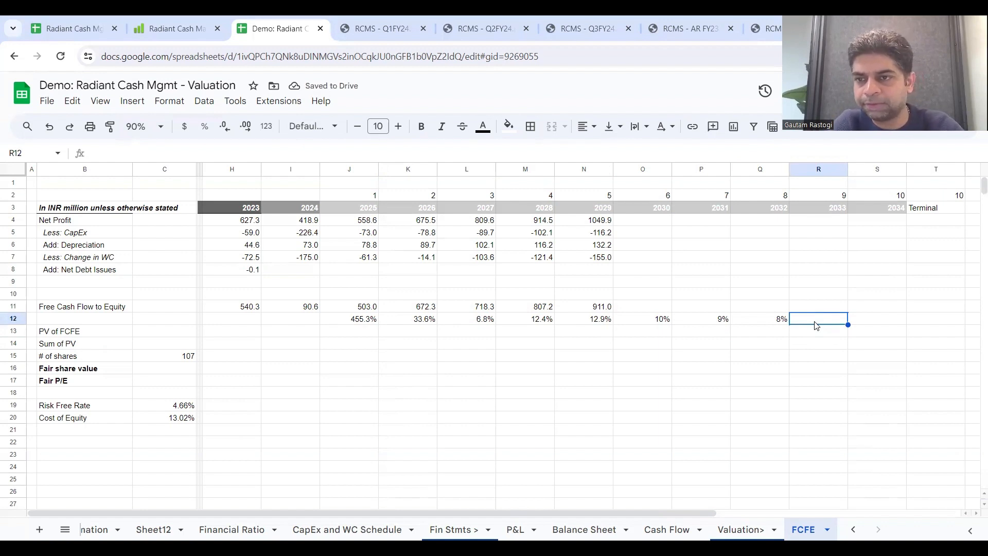
pyautogui.write('6')
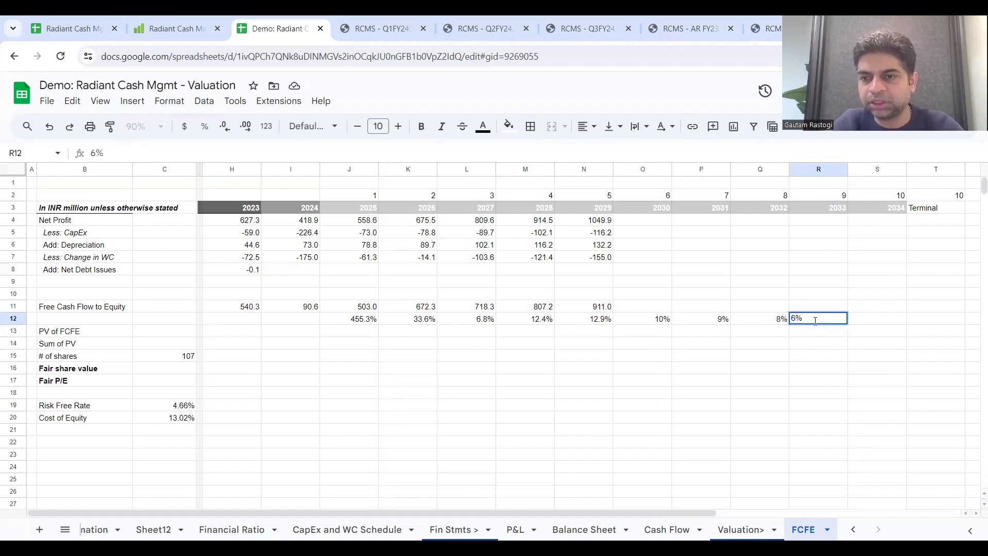
pyautogui.click(873, 325)
pyautogui.write('5')
pyautogui.press('Return')
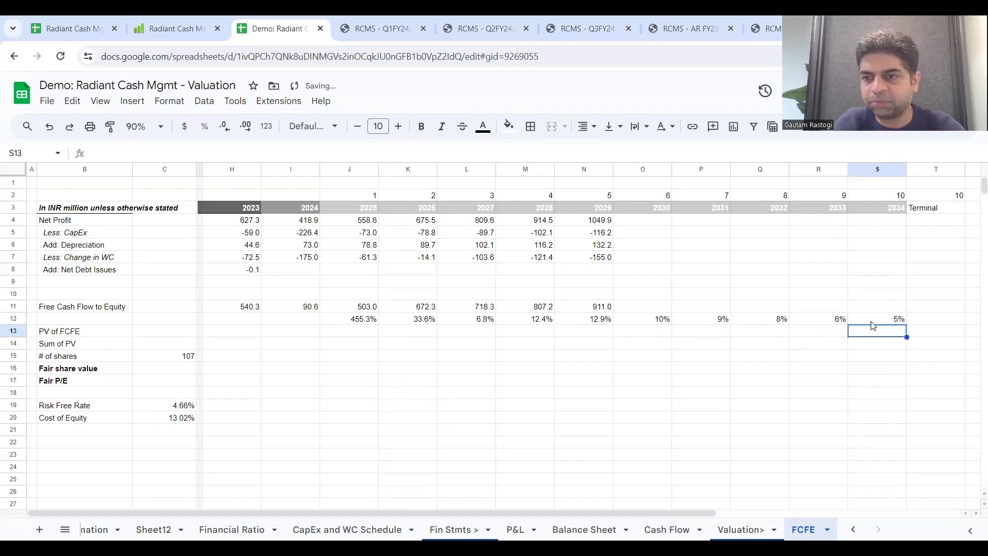
# Step: Colour the text of the 2030 to 2034 growth assumptions in O12:S12 blue
pyautogui.moveTo(643, 319); pyautogui.dragTo(871, 325)
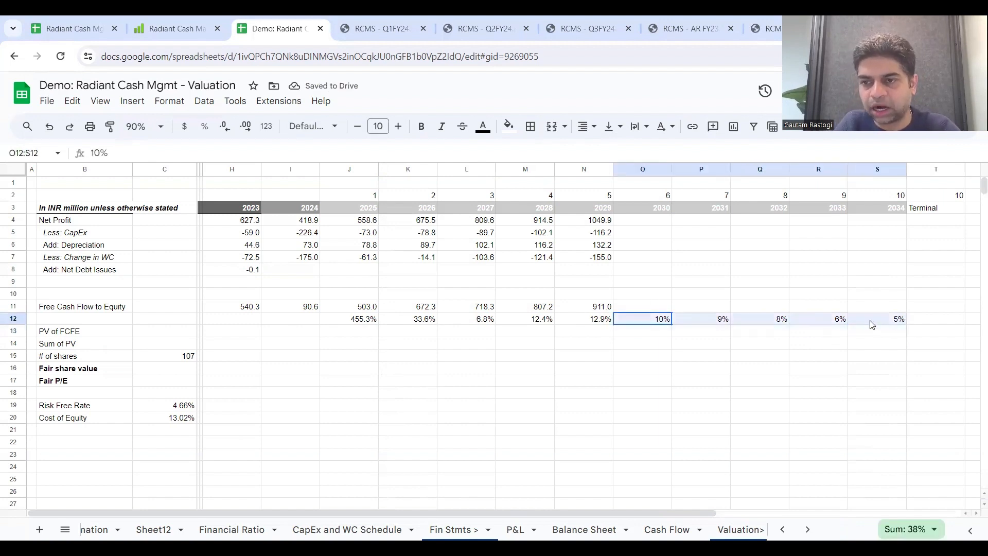
pyautogui.click(483, 127)
pyautogui.click(575, 188)
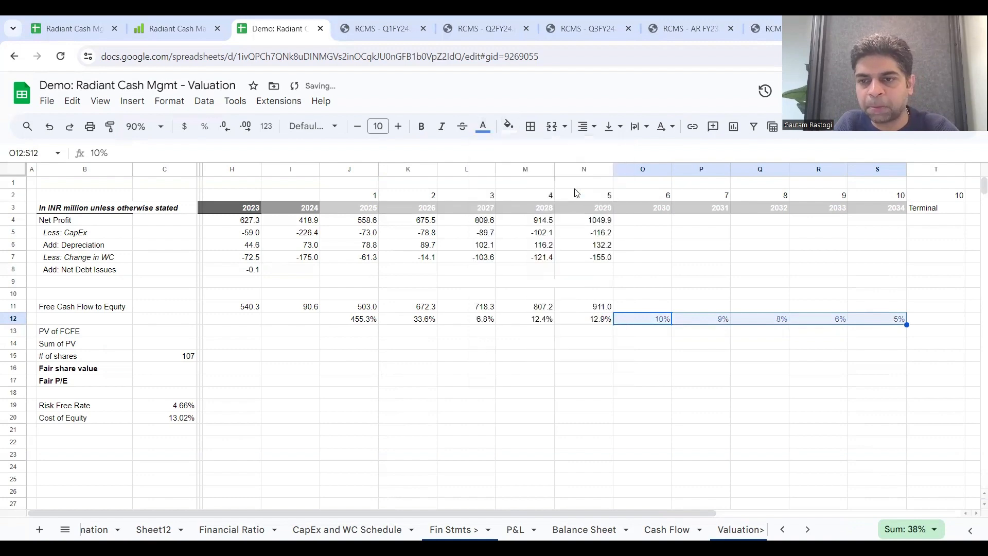
pyautogui.click(709, 270)
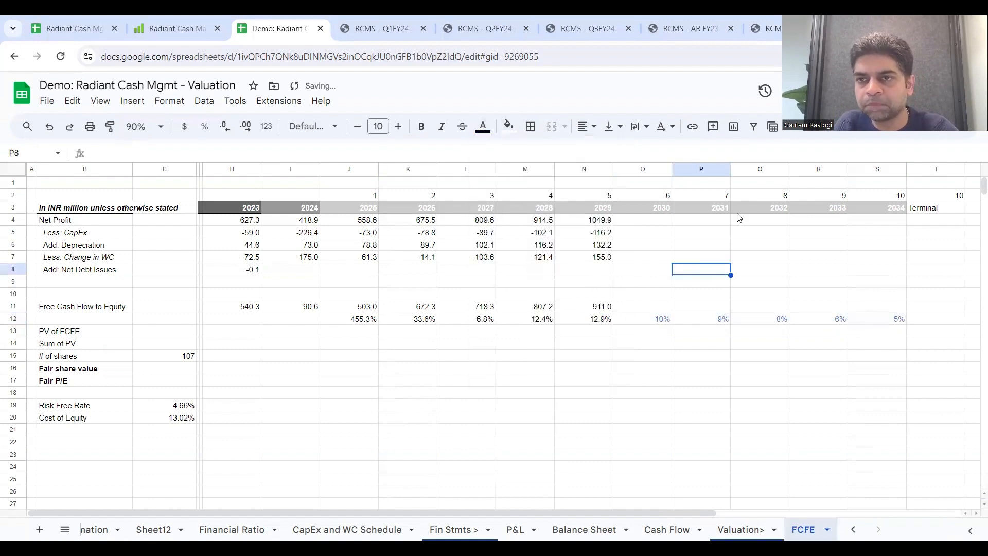
# Step: Project the 2030 Free Cash Flow to Equity in O11 as =N11*(1+O12) and fill it across to 2034
pyautogui.click(662, 305)
pyautogui.write('=')
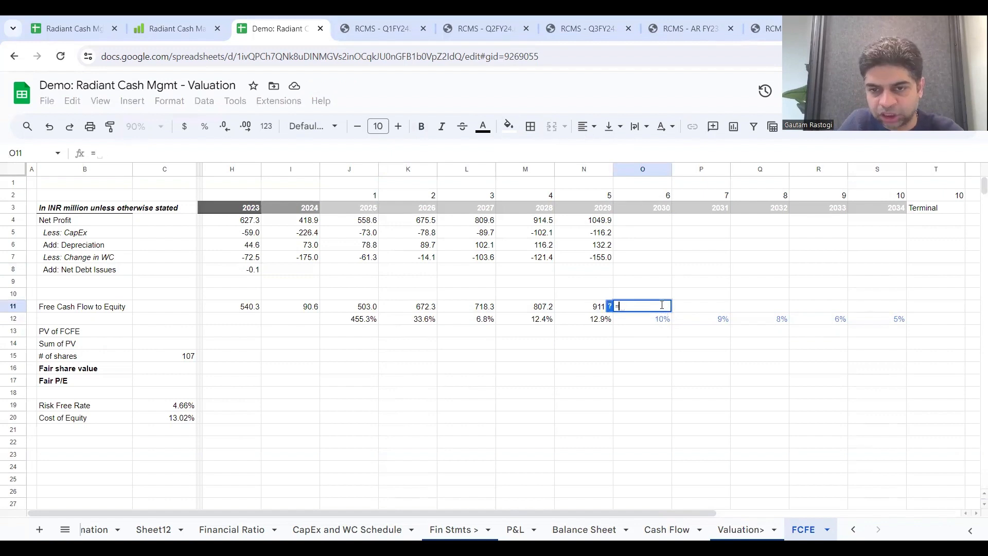
pyautogui.click(598, 308)
pyautogui.write('*(1+')
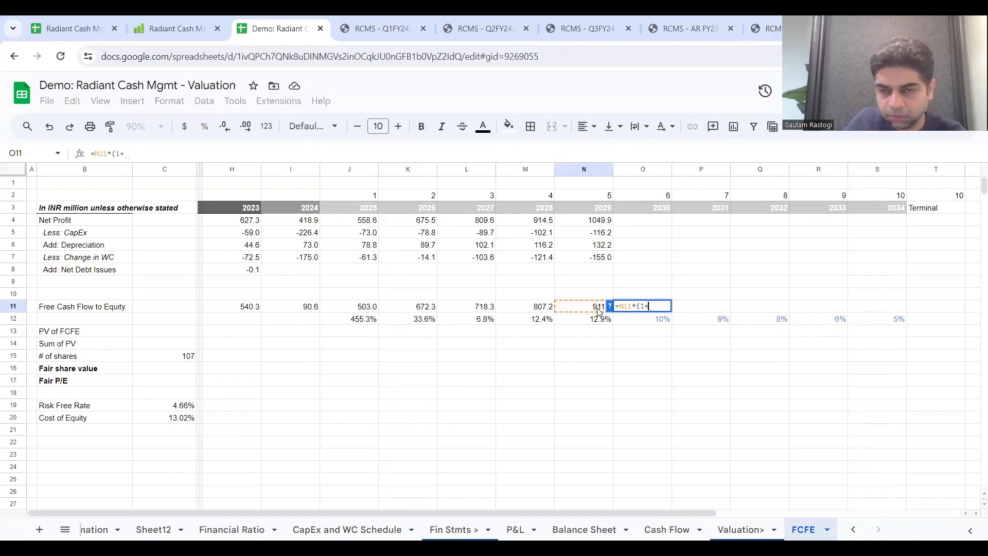
pyautogui.click(636, 326)
pyautogui.write(')')
pyautogui.press('Return')
pyautogui.click(651, 309)
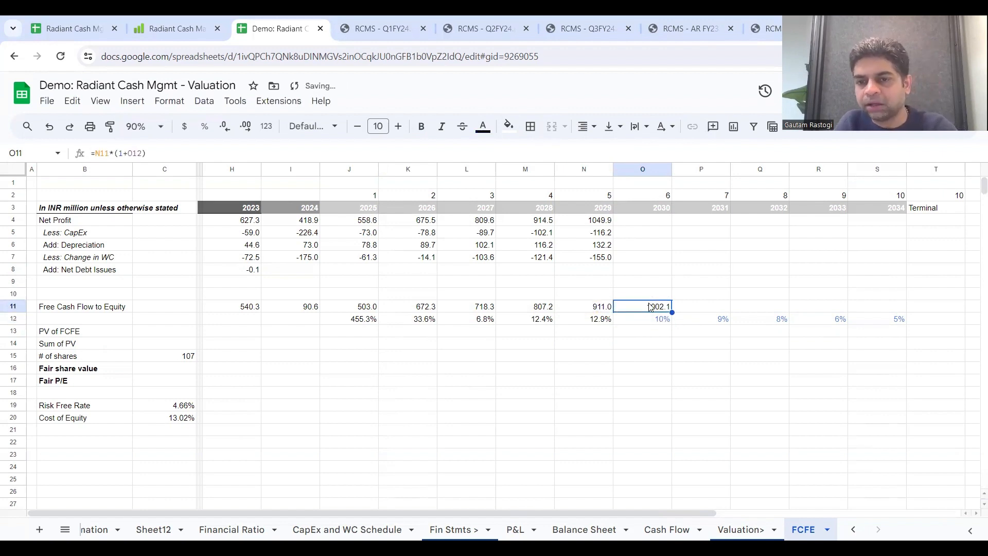
pyautogui.moveTo(671, 310); pyautogui.dragTo(869, 311)
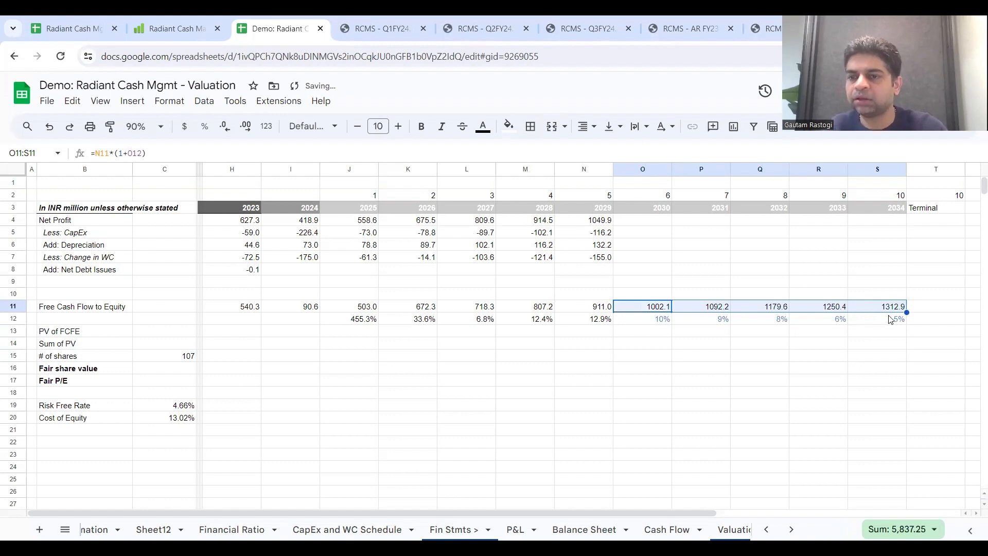
# Step: Calculate the terminal value in T11 from the 2034 cash flow, risk-free rate and cost of equity as =S11*(1+C19)/(C20-C19)
pyautogui.click(928, 308)
pyautogui.write('=')
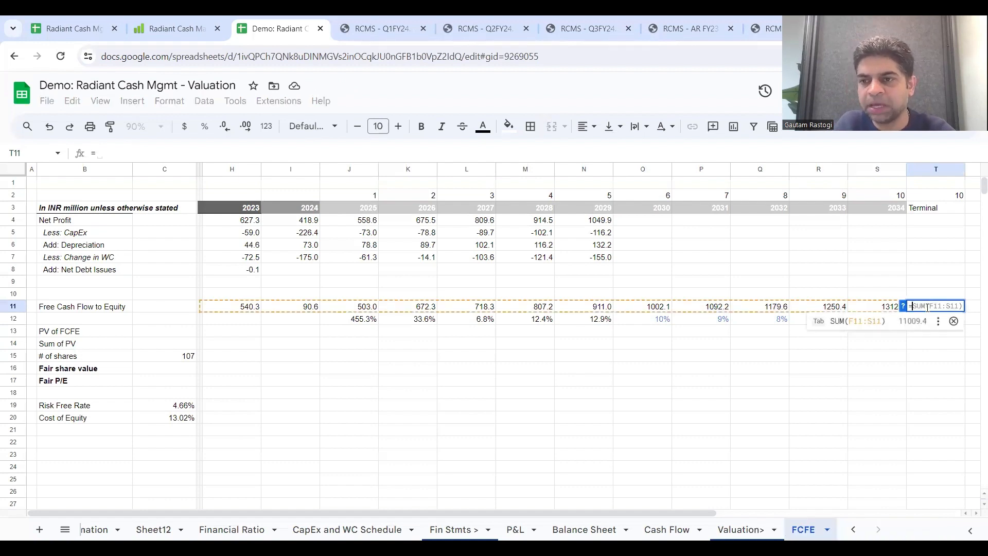
pyautogui.click(883, 308)
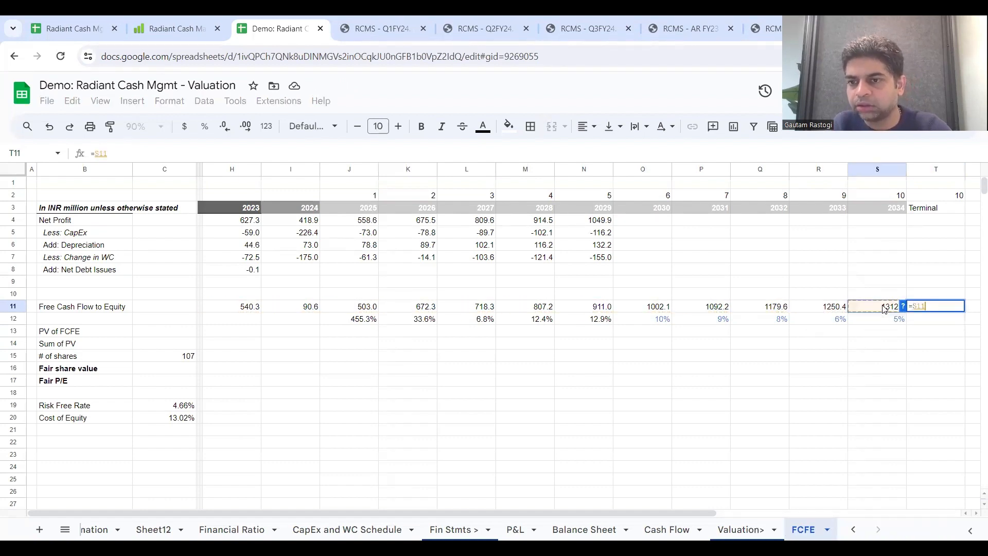
pyautogui.write('*(1+')
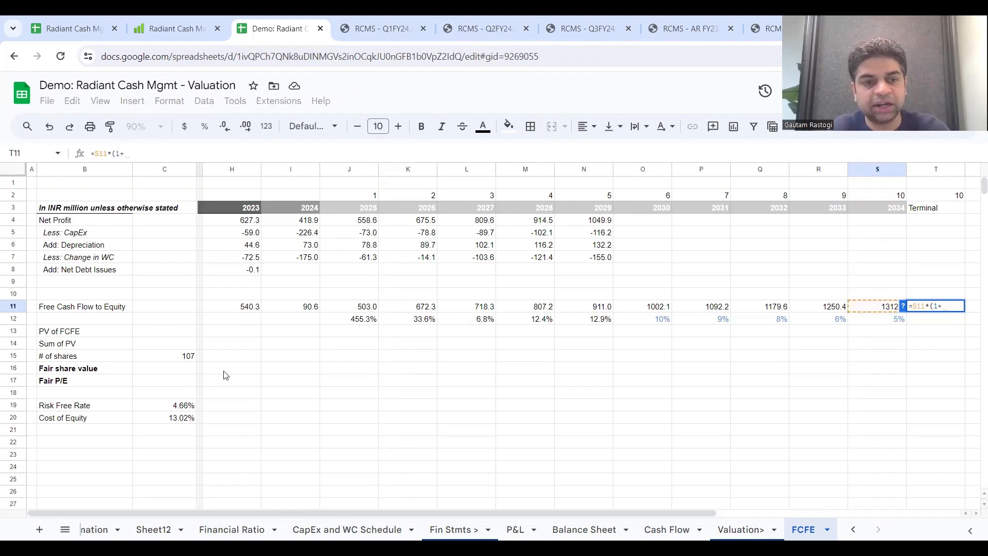
pyautogui.click(167, 411)
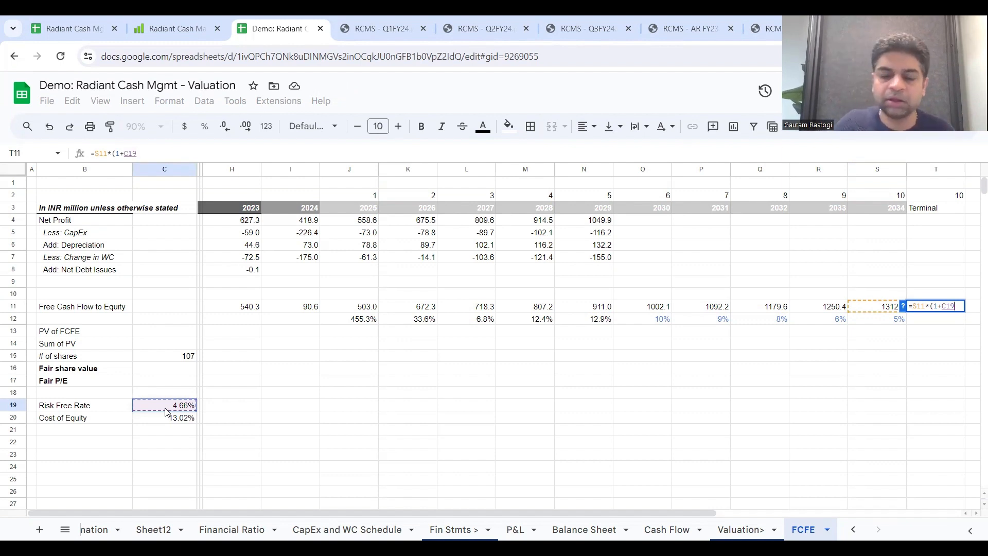
pyautogui.write(')')
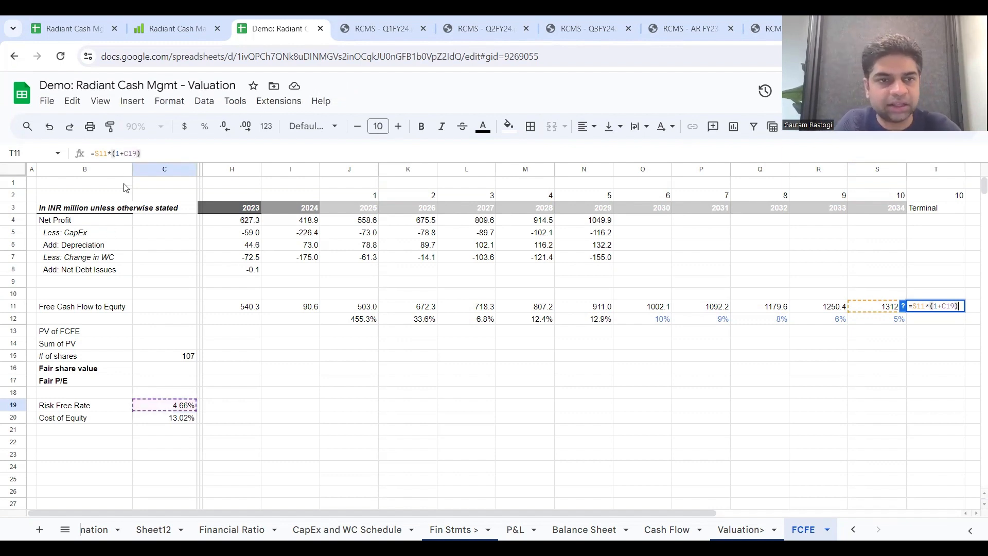
pyautogui.click(126, 154)
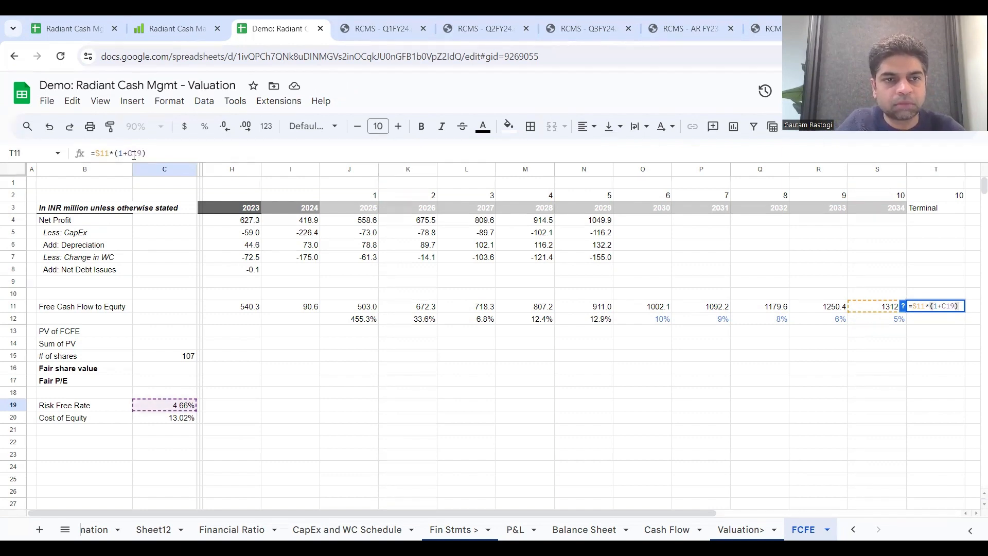
pyautogui.click(170, 153)
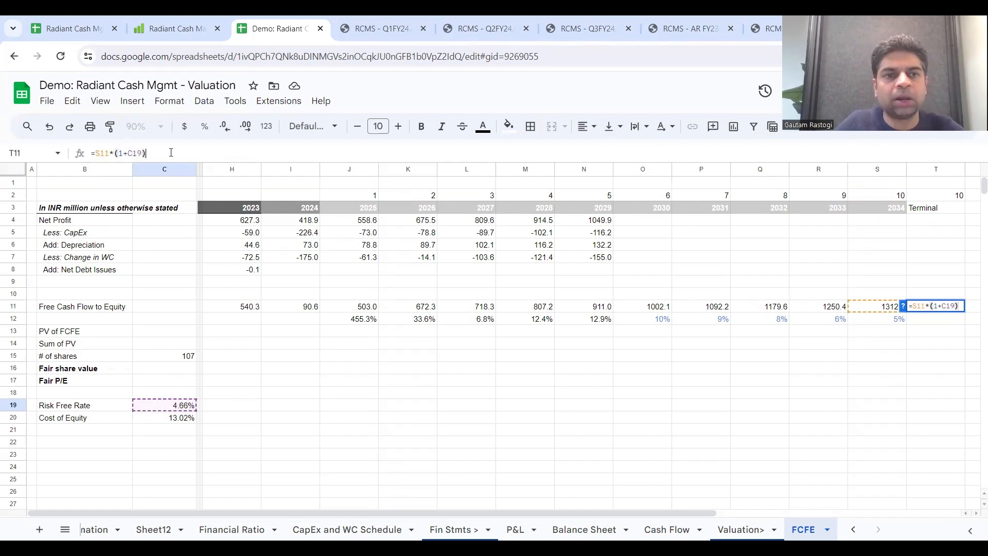
pyautogui.write('/(')
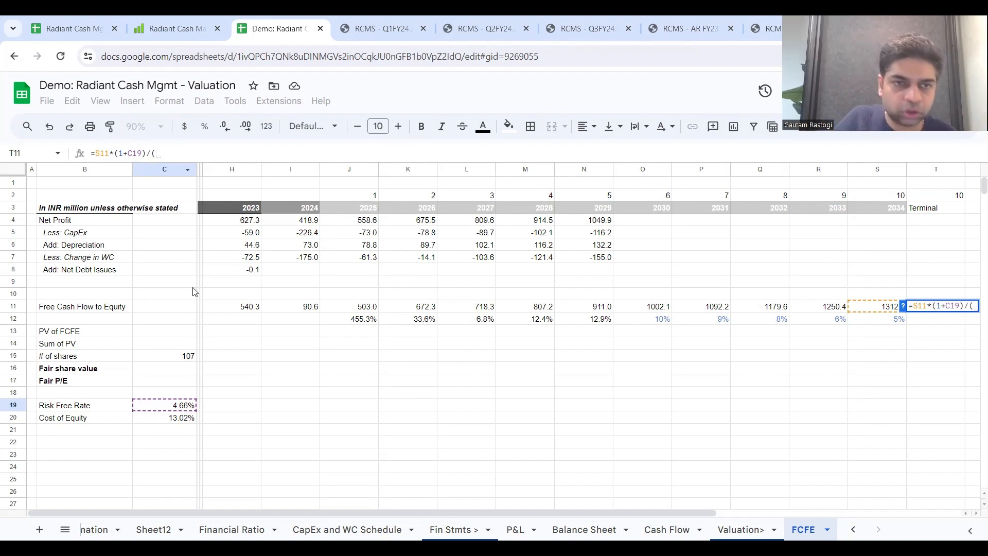
pyautogui.click(186, 424)
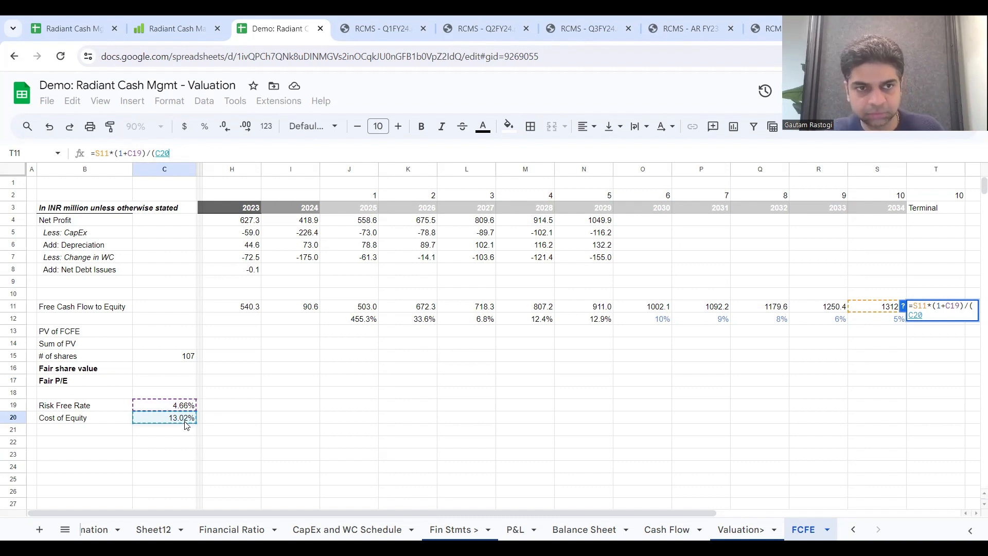
pyautogui.write('-')
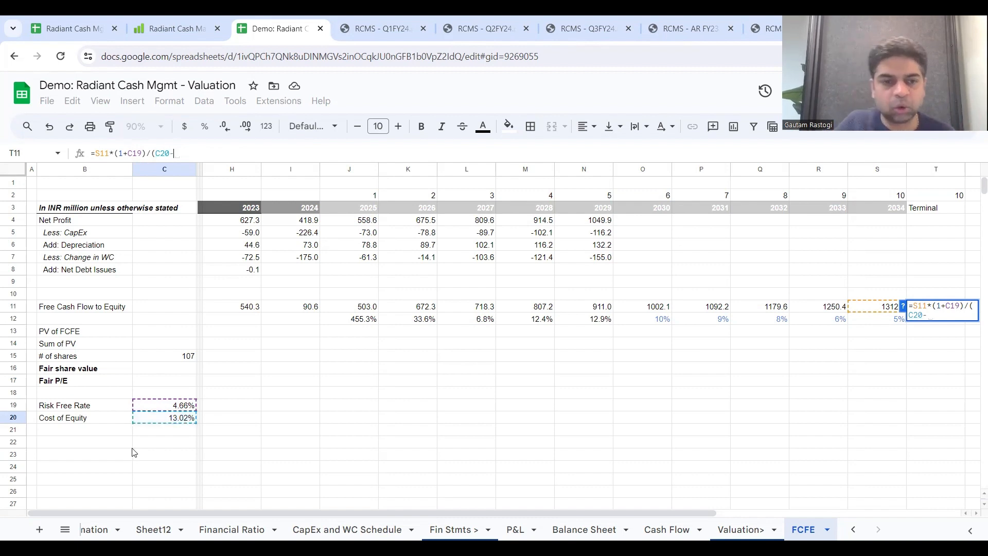
pyautogui.click(154, 407)
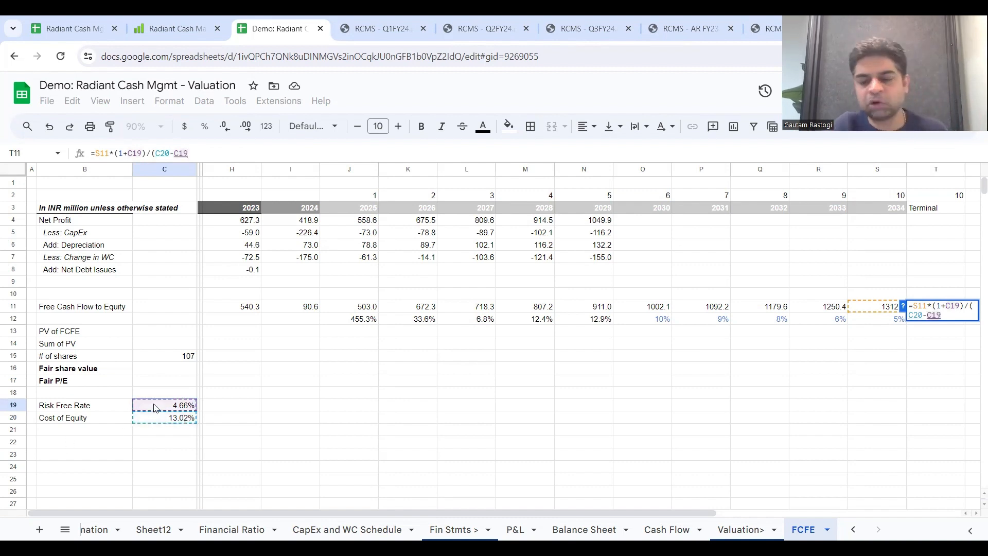
pyautogui.press('Return')
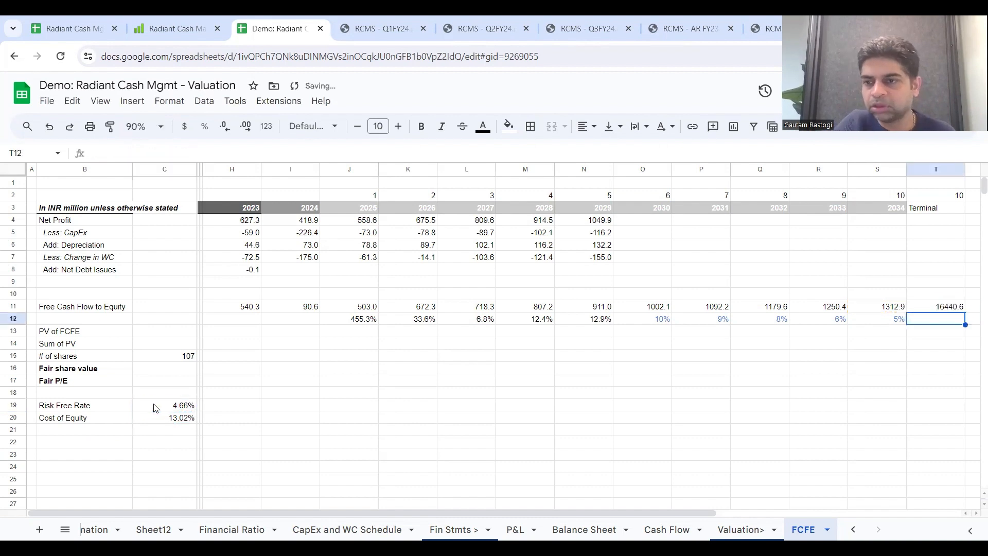
pyautogui.click(943, 306)
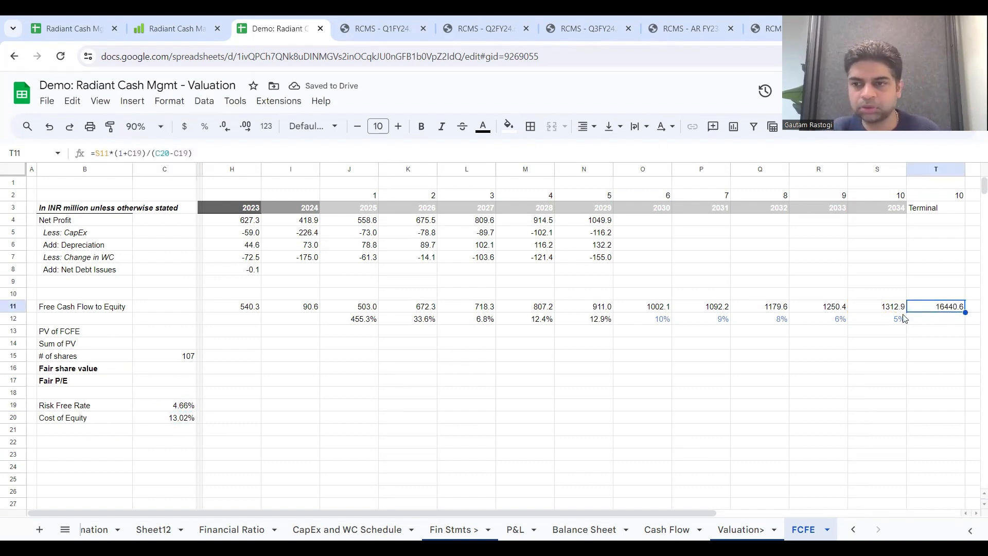
# Step: Discount the 2025 FCFE in J13 as =J11/(1+$C$20)^J2 and fill it across to the Terminal column in T13
pyautogui.click(434, 333)
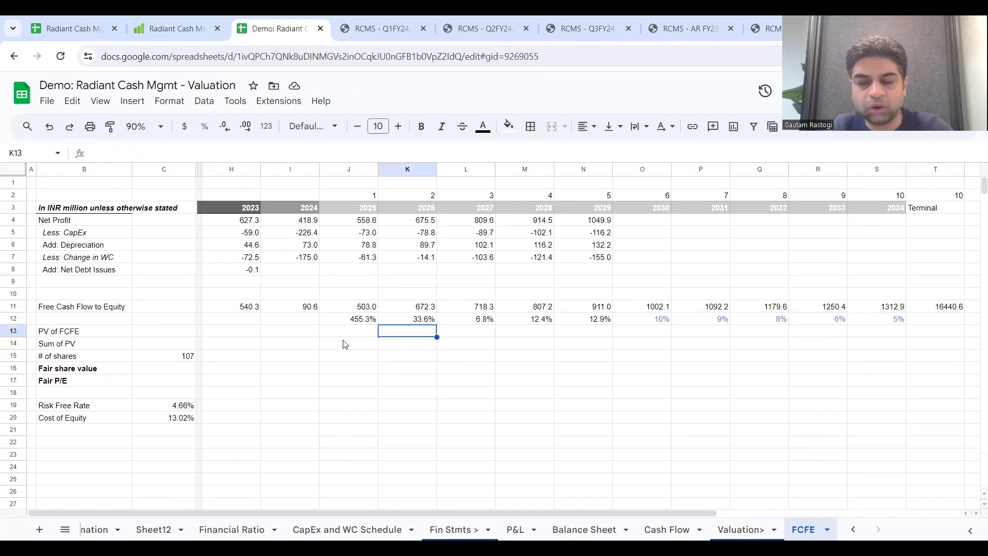
pyautogui.click(255, 344)
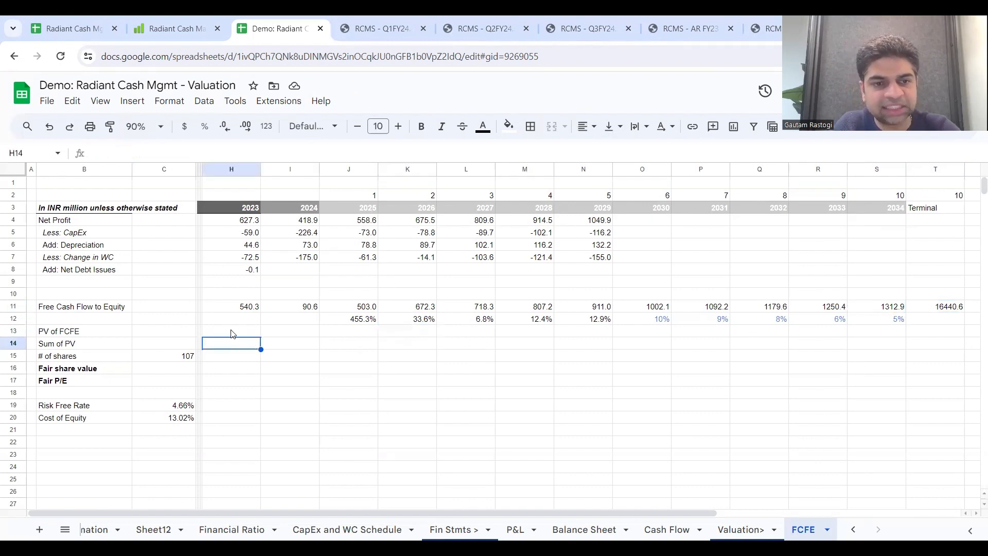
pyautogui.click(233, 334)
pyautogui.click(344, 335)
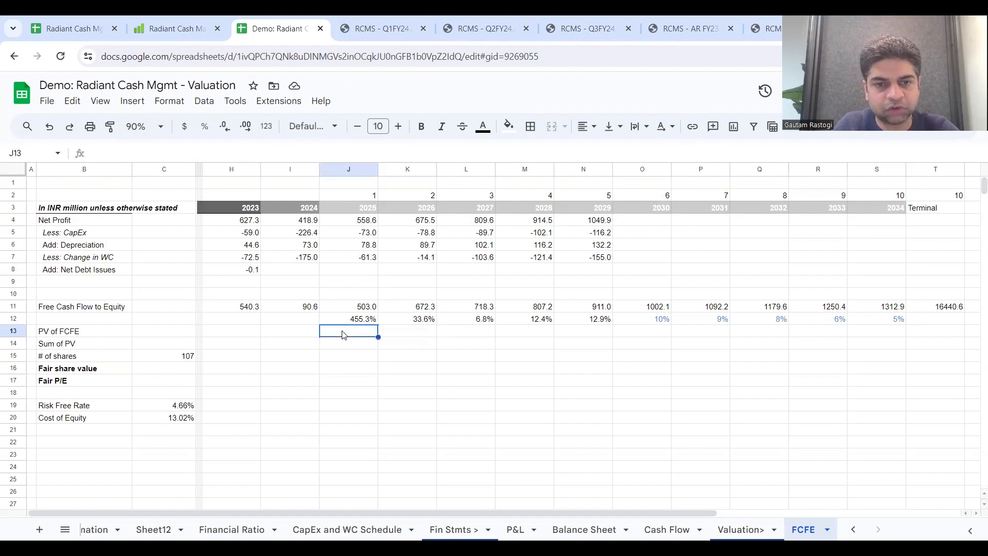
pyautogui.write('=')
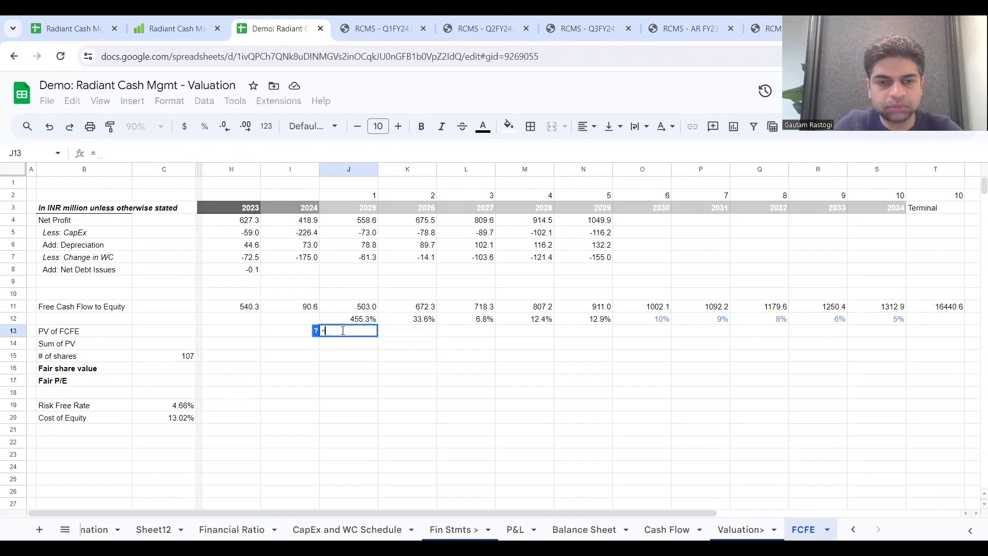
pyautogui.click(359, 309)
pyautogui.write('/(1+')
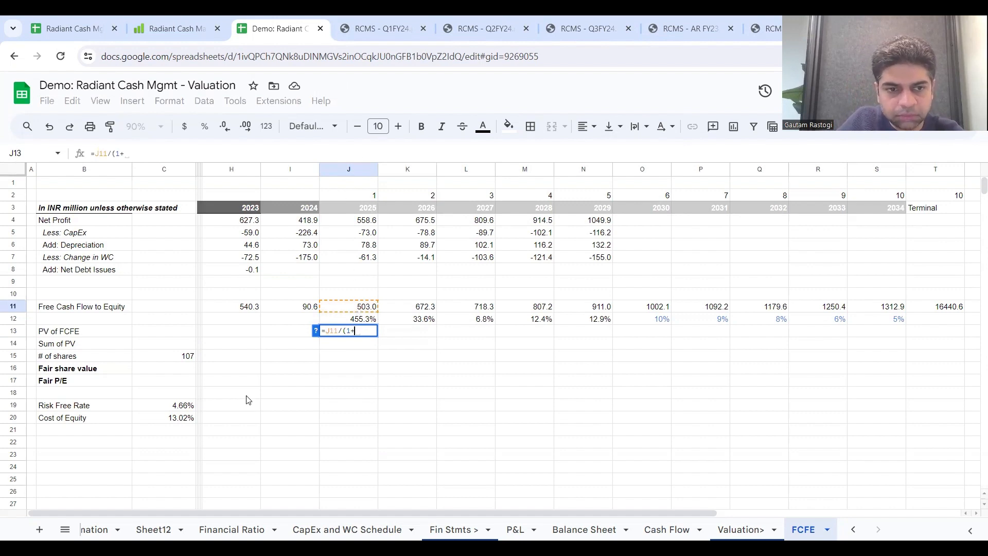
pyautogui.click(169, 424)
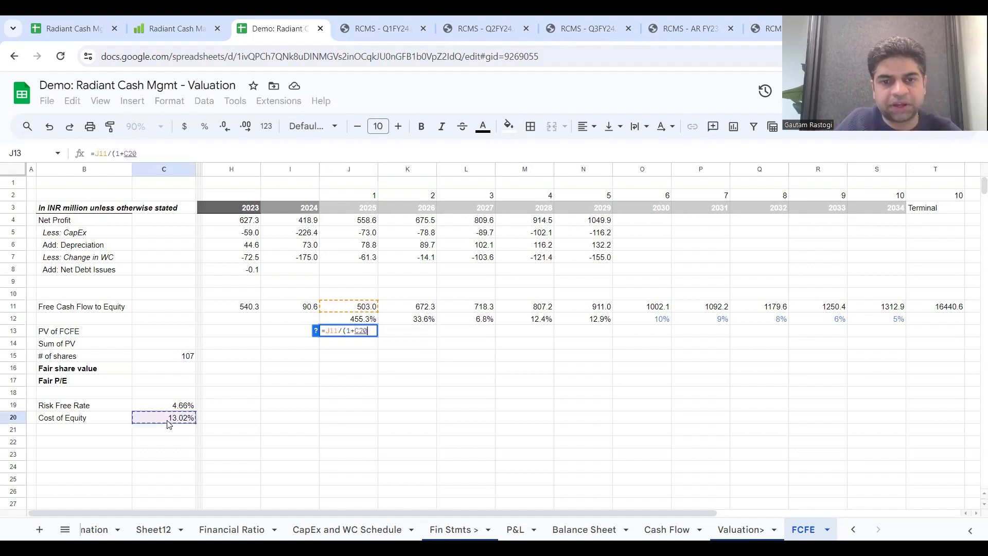
pyautogui.write(')')
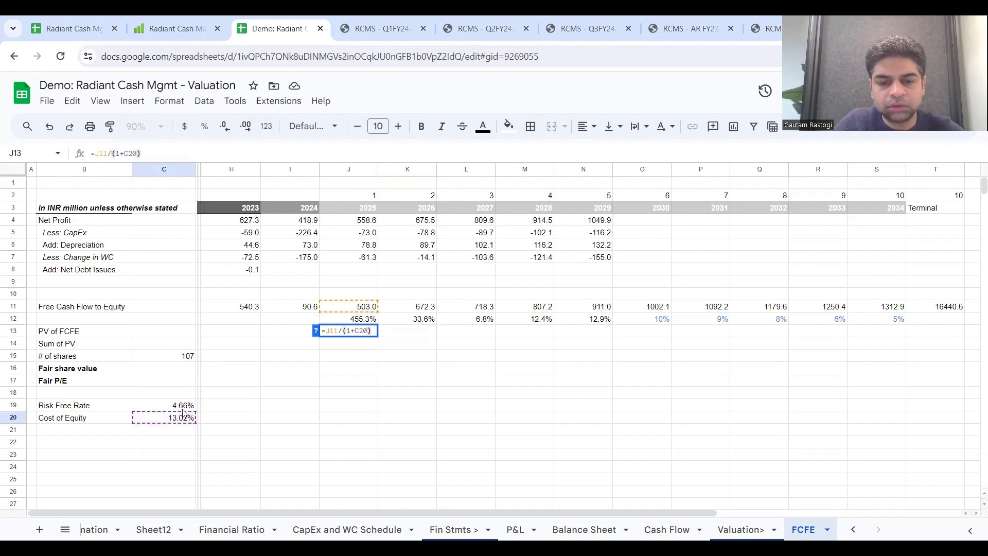
pyautogui.write('^')
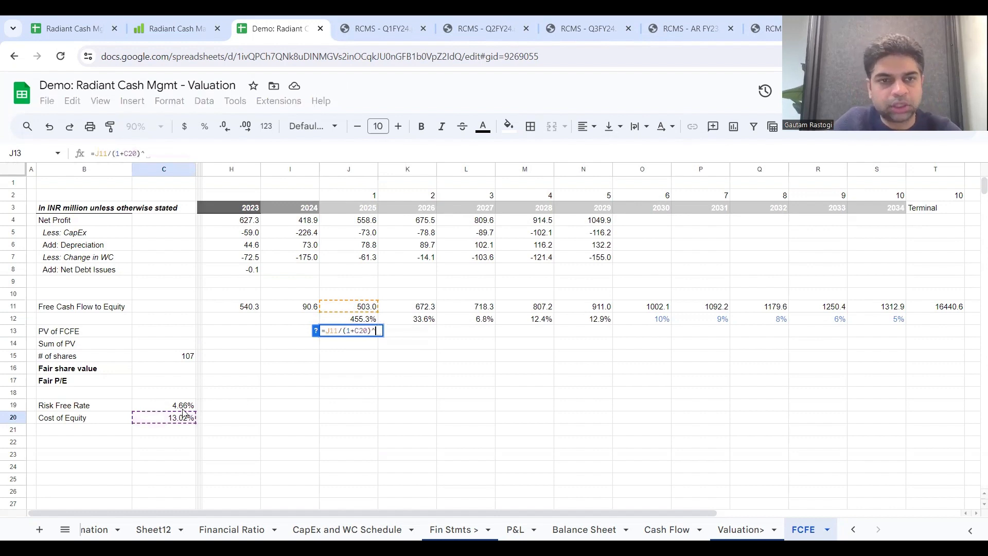
pyautogui.click(354, 195)
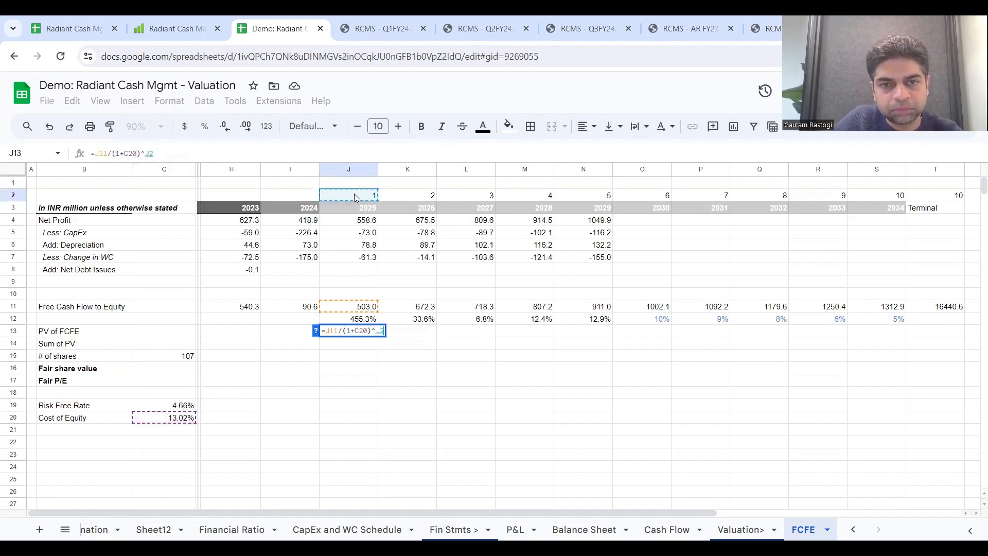
pyautogui.click(128, 153)
pyautogui.write('$C$')
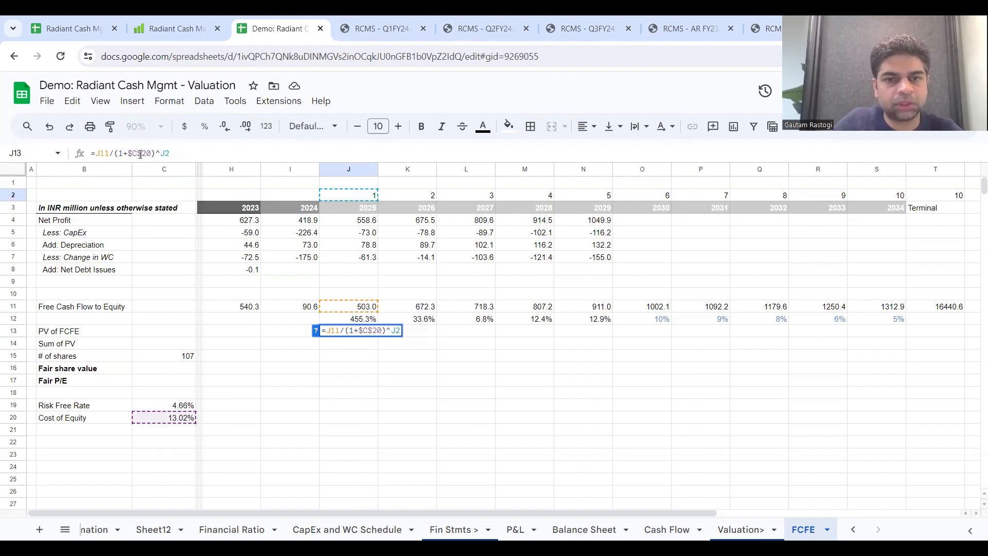
pyautogui.press('Return')
pyautogui.click(375, 332)
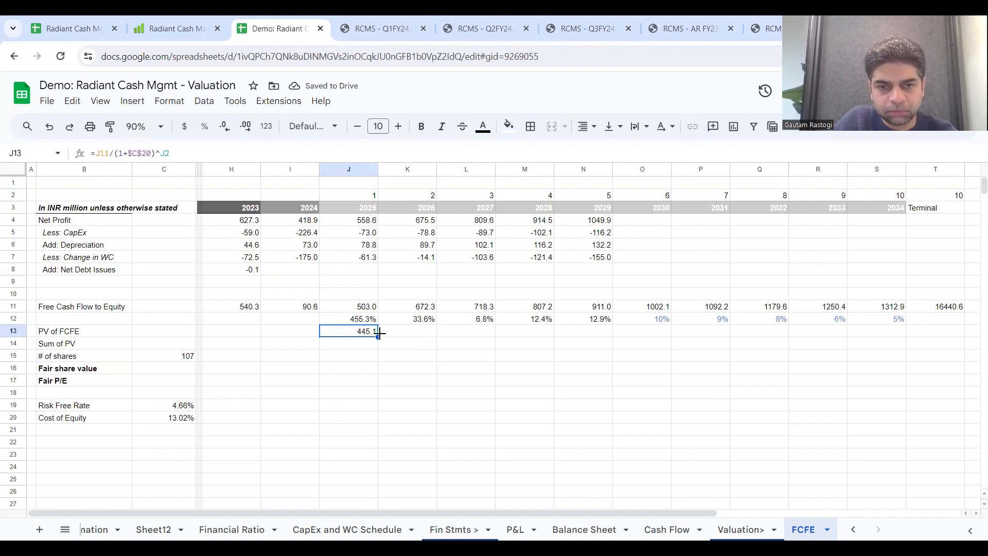
pyautogui.moveTo(378, 334); pyautogui.dragTo(925, 342)
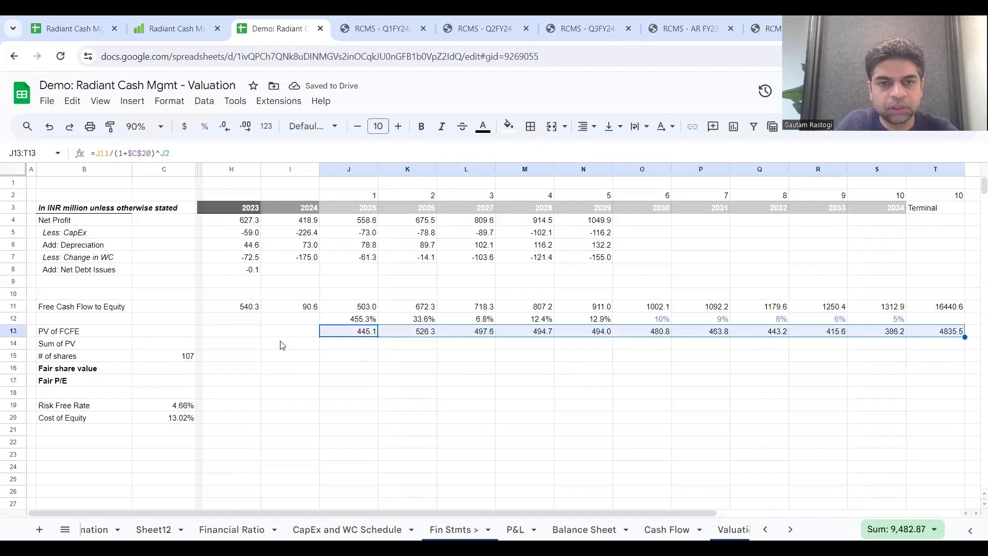
# Step: Total the present values of FCFE in C14 as =SUM(J13:T13), including the terminal value
pyautogui.click(183, 349)
pyautogui.write('=sum(')
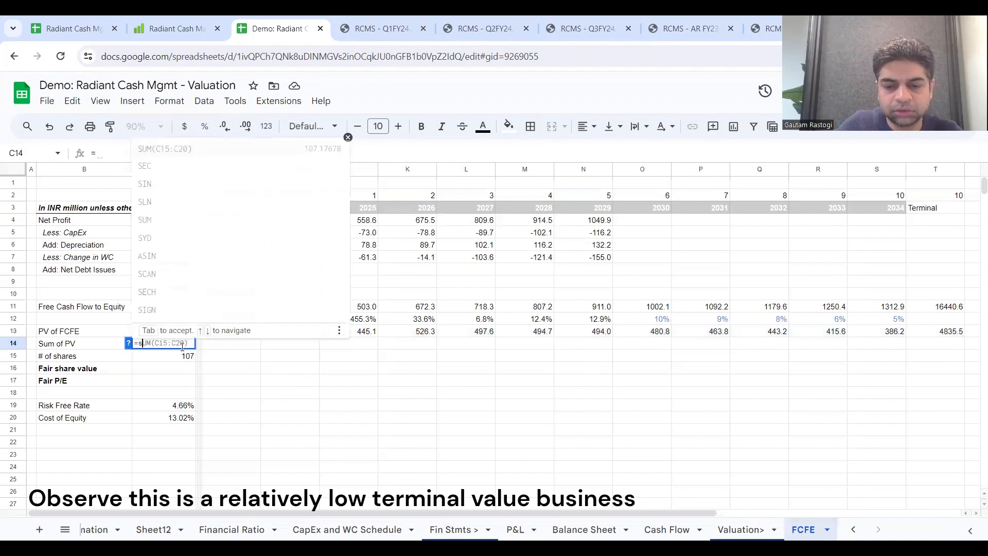
pyautogui.moveTo(373, 336); pyautogui.dragTo(914, 332)
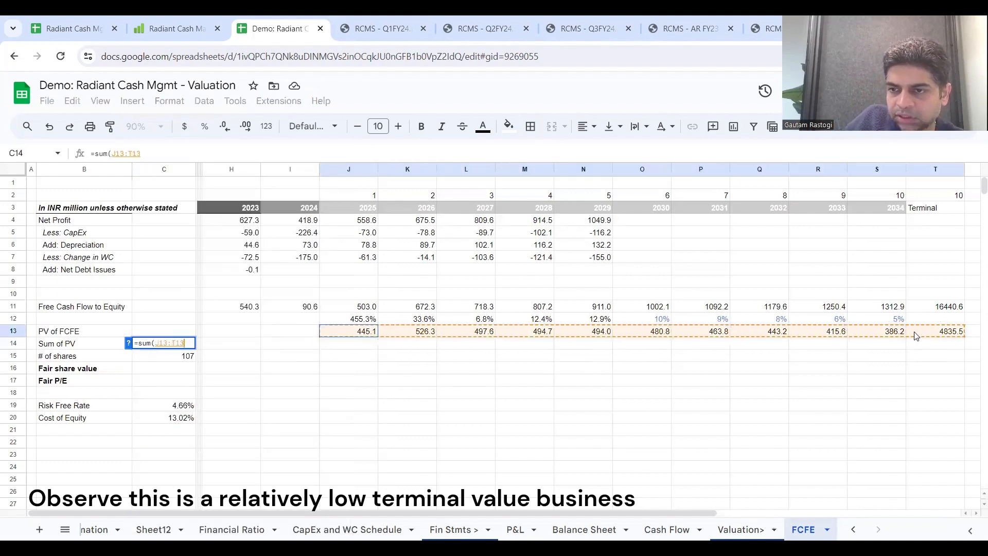
pyautogui.press('Return')
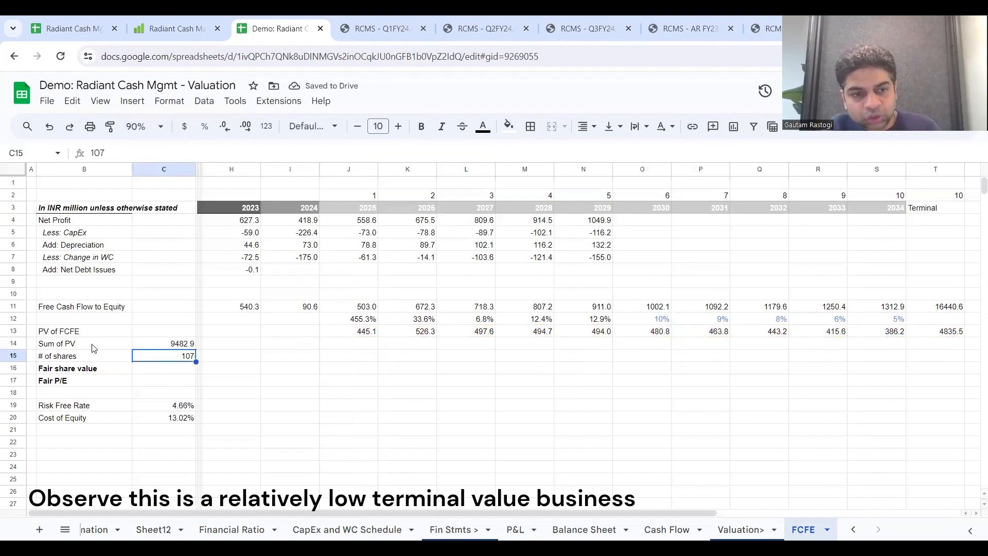
pyautogui.moveTo(95, 348); pyautogui.dragTo(166, 347)
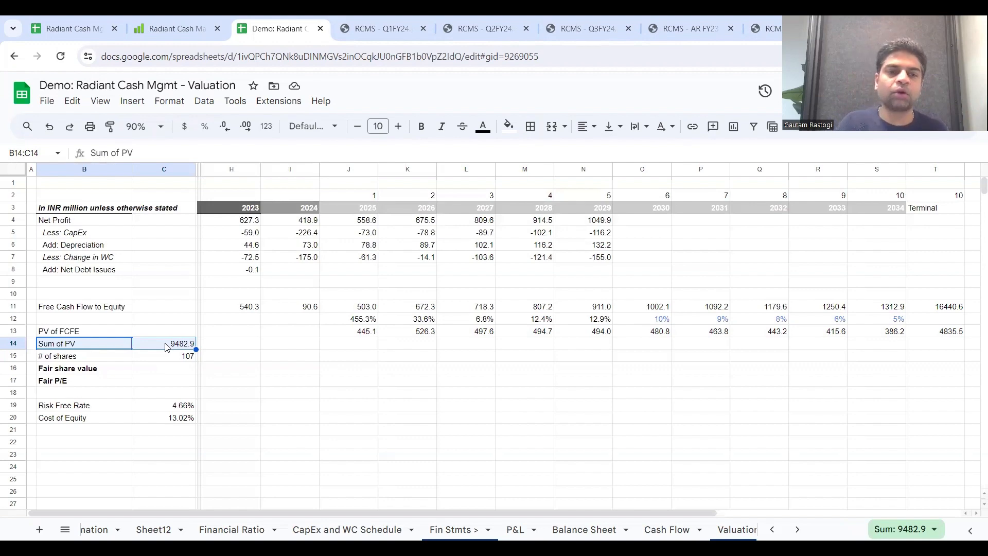
# Step: Compute the fair share value in C16 by dividing the sum of PV by the number of shares, =C14/C15
pyautogui.click(171, 369)
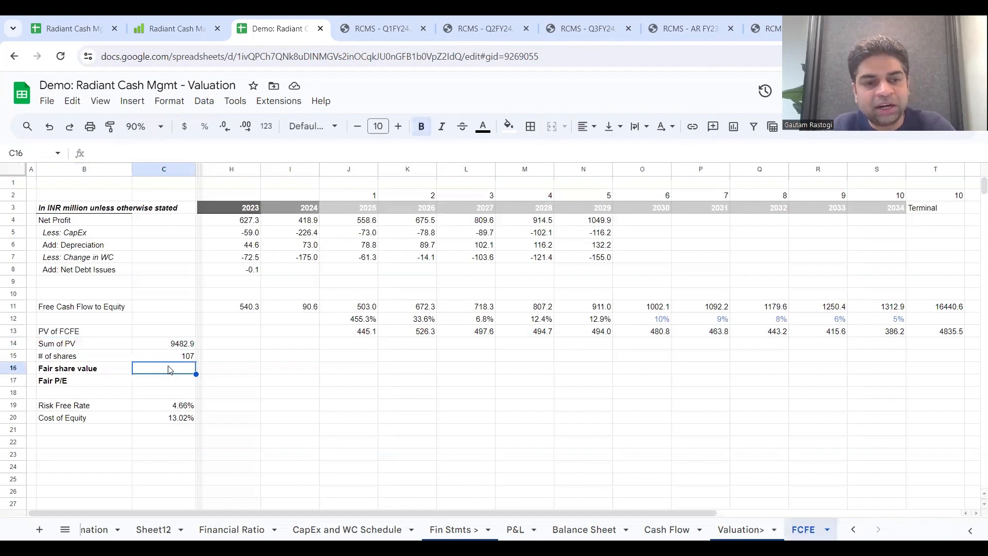
pyautogui.write('=')
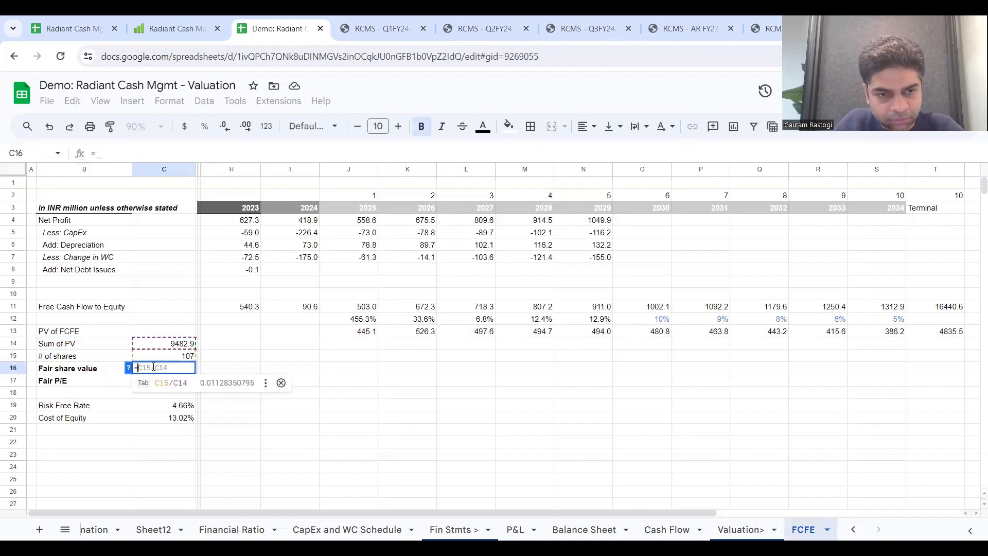
pyautogui.click(172, 344)
pyautogui.write('/')
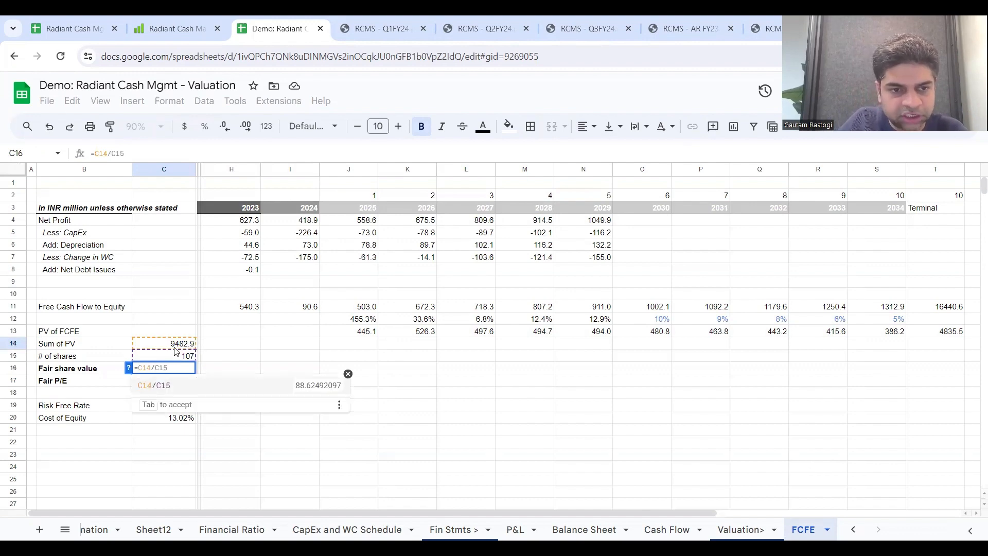
pyautogui.click(175, 357)
pyautogui.press('Return')
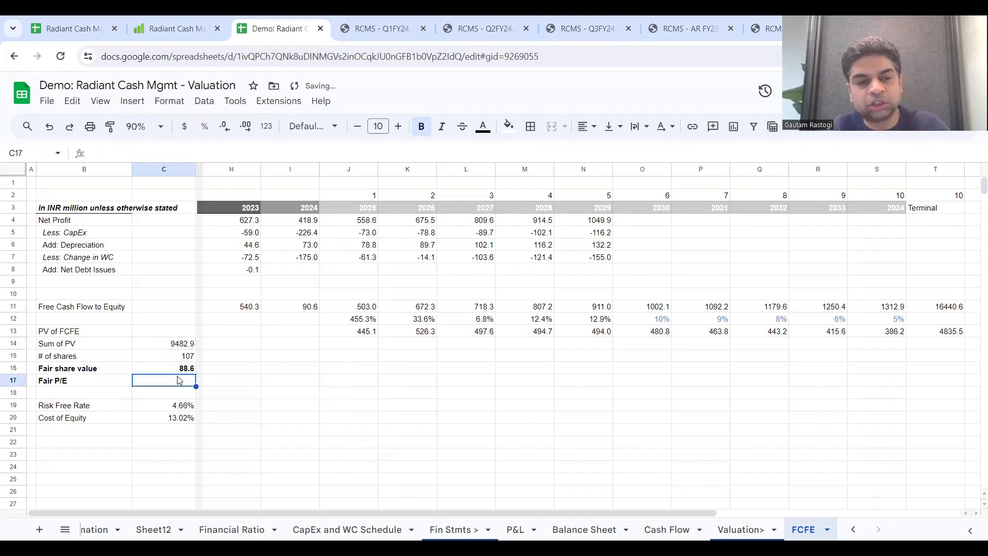
pyautogui.click(174, 372)
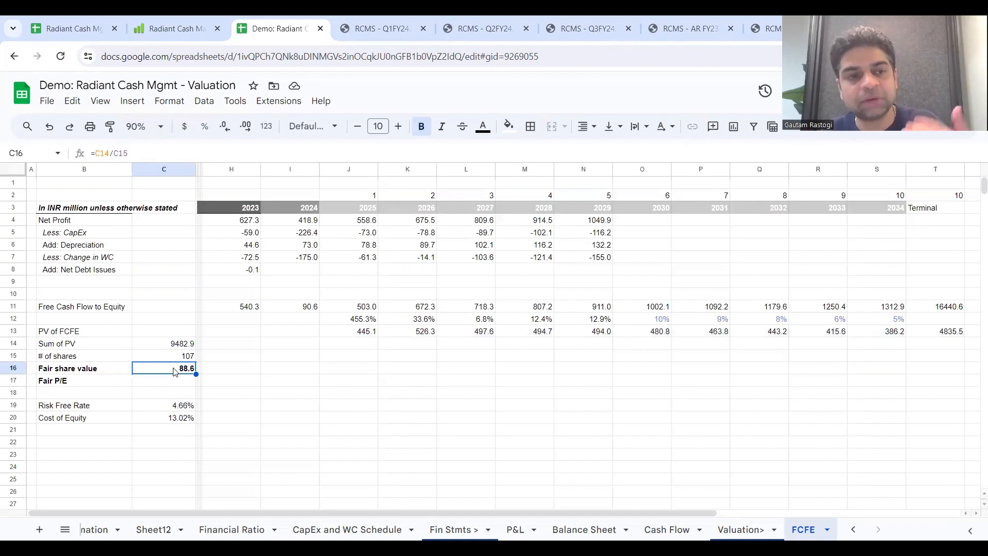
pyautogui.click(7, 232)
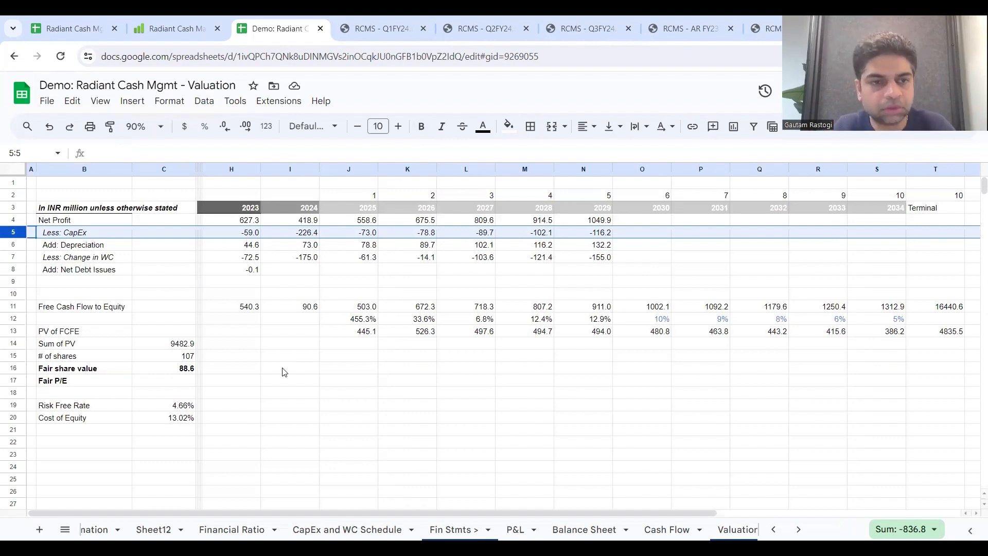
pyautogui.click(180, 357)
pyautogui.click(315, 332)
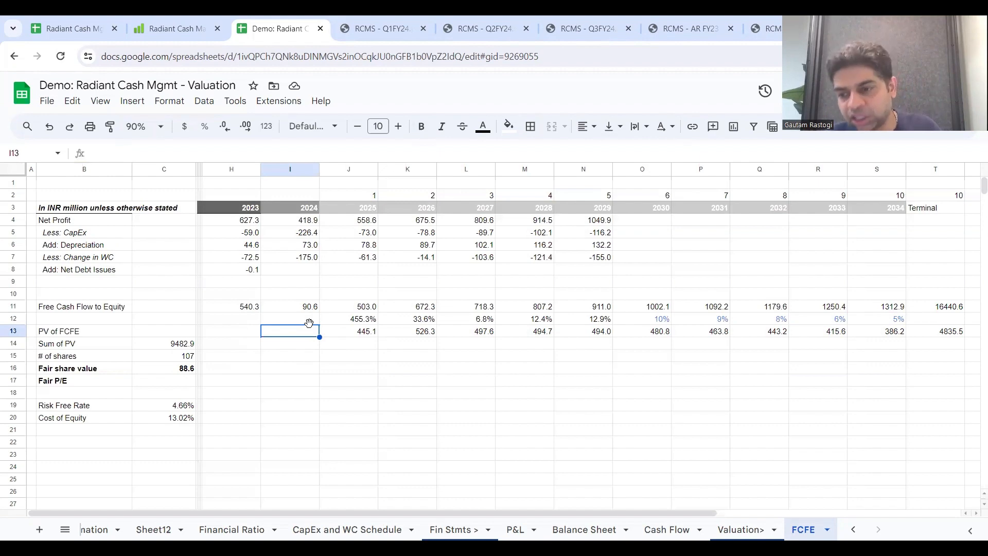
pyautogui.hscroll(1, 309, 323)
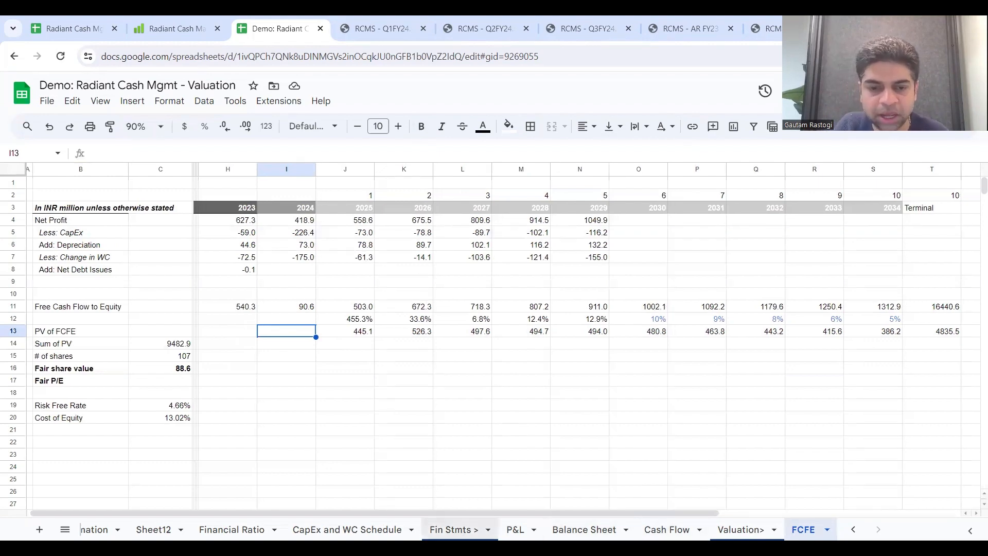
# Step: On the Financial Ratio sheet, fill the EBITDA Margin % formula from FY23 in H10 across to FY29 in N10
pyautogui.click(232, 530)
pyautogui.scroll(6, 590, 257)
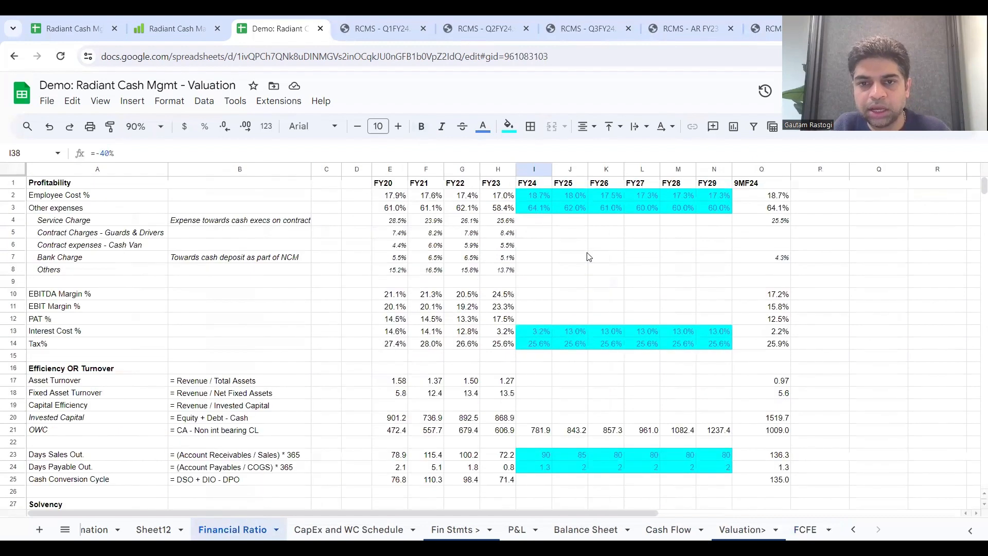
pyautogui.click(507, 295)
pyautogui.moveTo(516, 300); pyautogui.dragTo(719, 300)
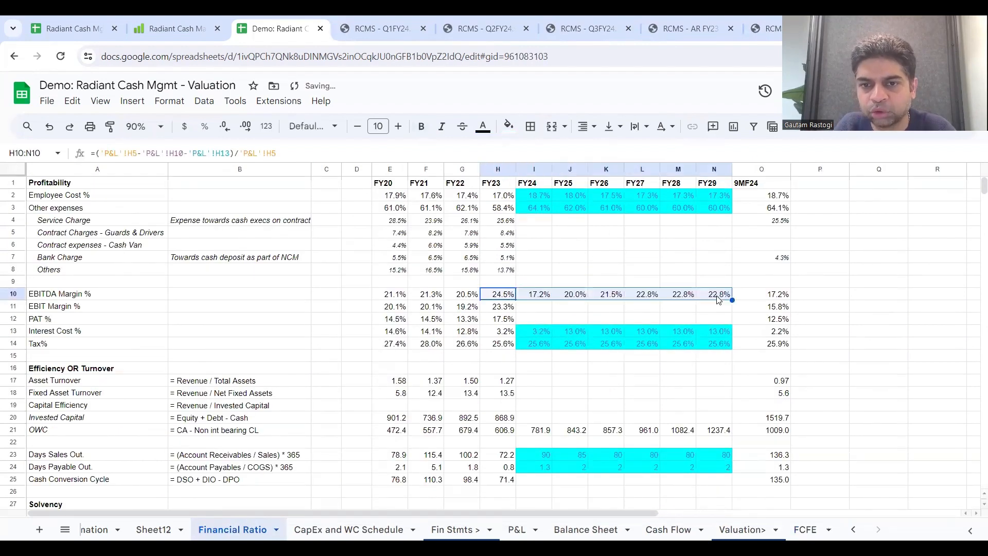
# Step: Extend the EBIT Margin % and PAT % formulas in rows 11 and 12 from FY23 across to FY29
pyautogui.click(505, 308)
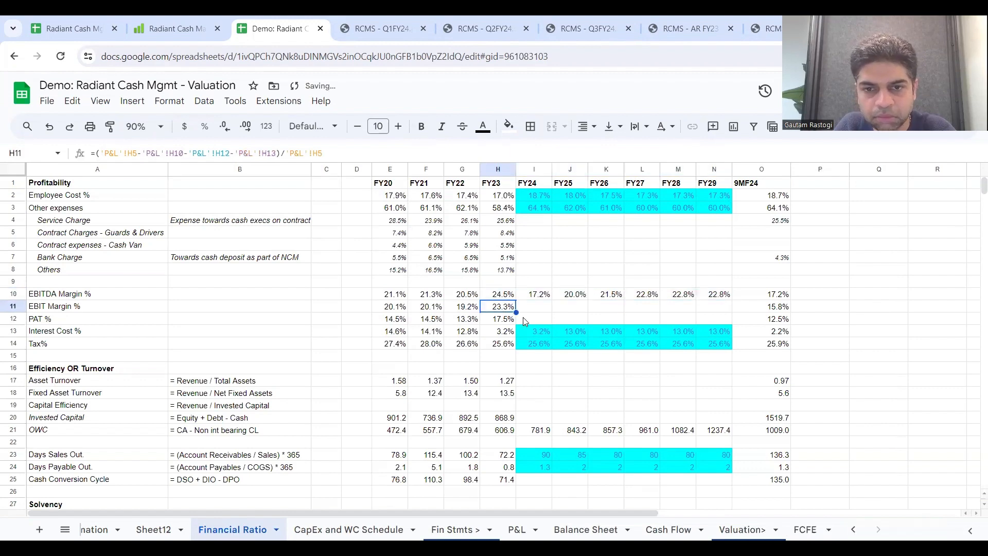
pyautogui.moveTo(516, 312); pyautogui.dragTo(705, 315)
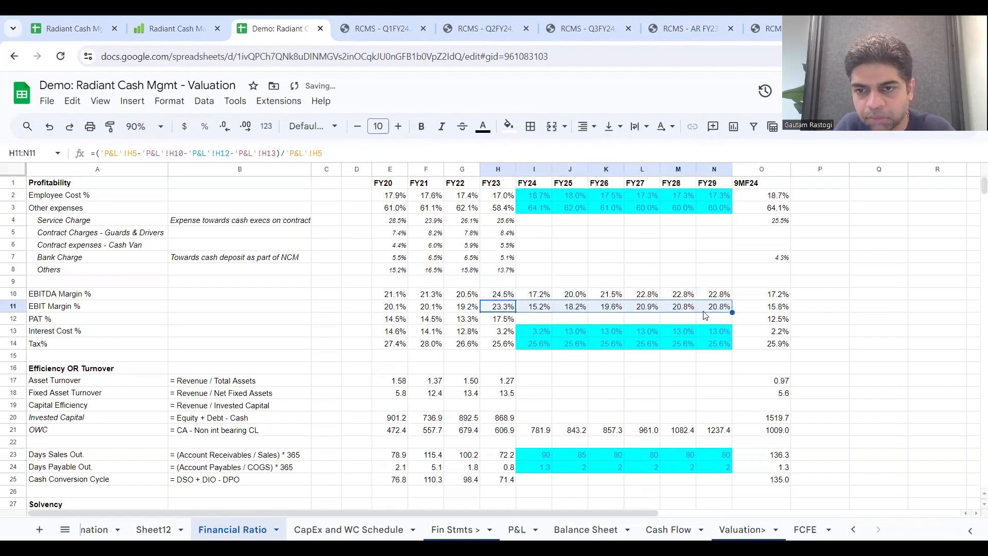
pyautogui.click(493, 320)
pyautogui.moveTo(516, 325); pyautogui.dragTo(711, 324)
# Step: Compare the FY23 and FY29 margins, and review the CapEx row and fair share value on the FCFE sheet
pyautogui.click(714, 294)
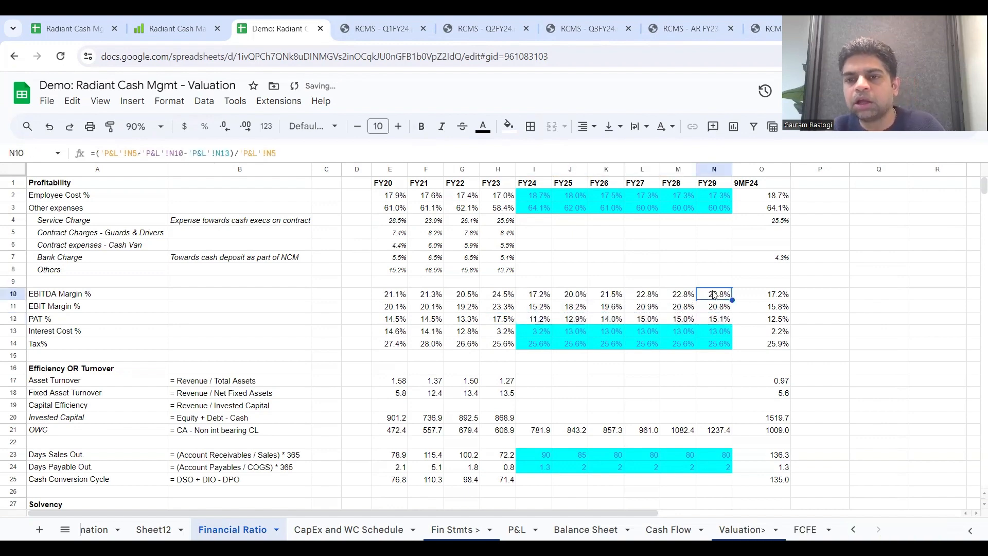
pyautogui.click(507, 297)
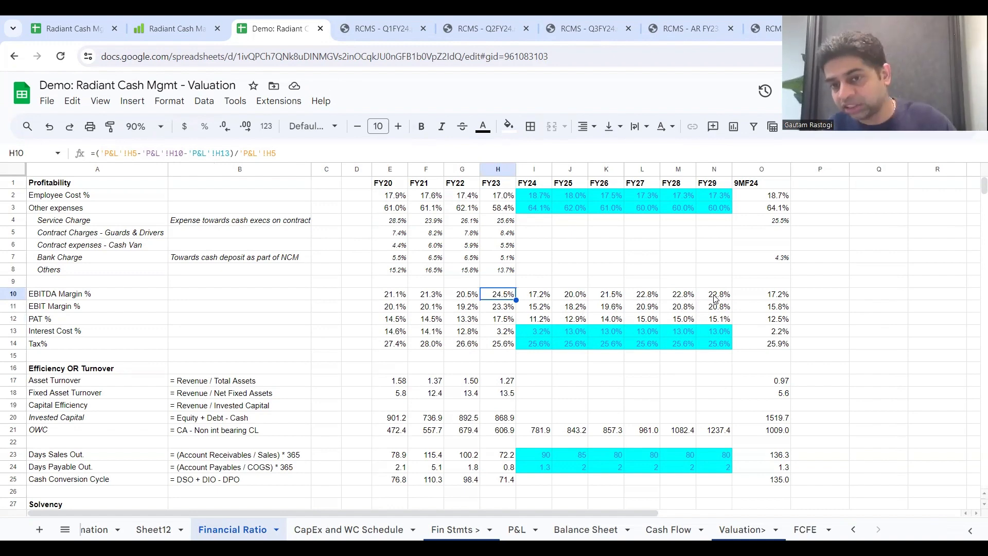
pyautogui.click(714, 321)
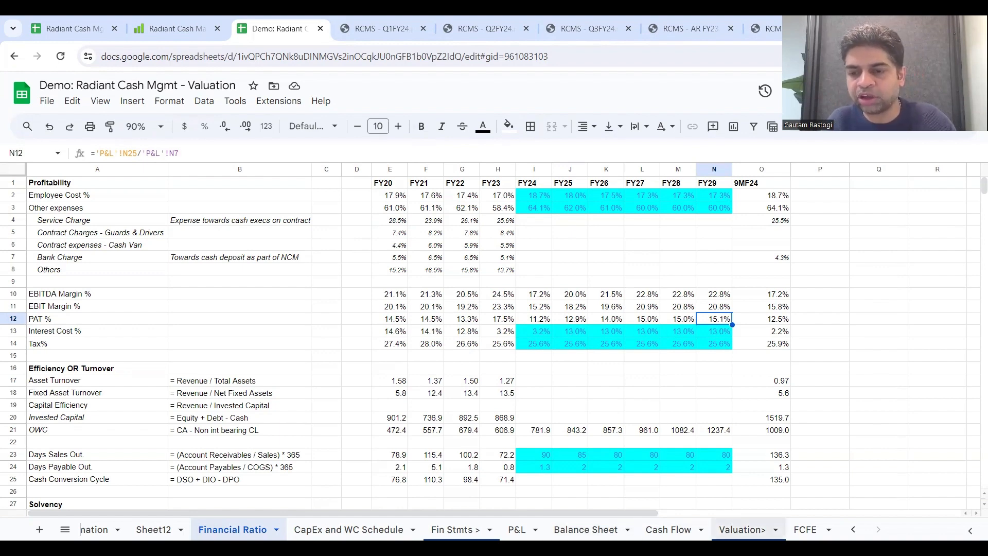
pyautogui.click(828, 530)
pyautogui.click(602, 385)
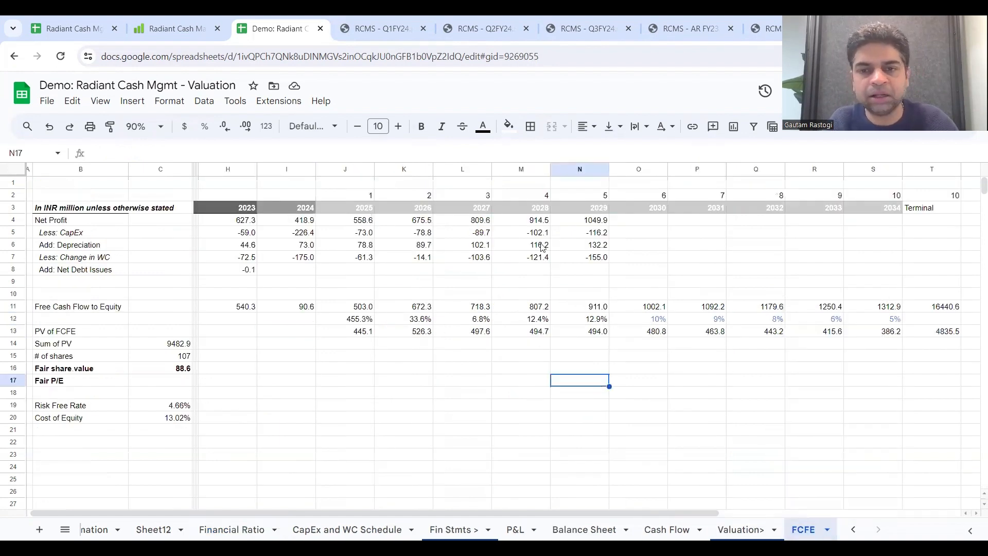
pyautogui.moveTo(596, 238); pyautogui.dragTo(212, 234)
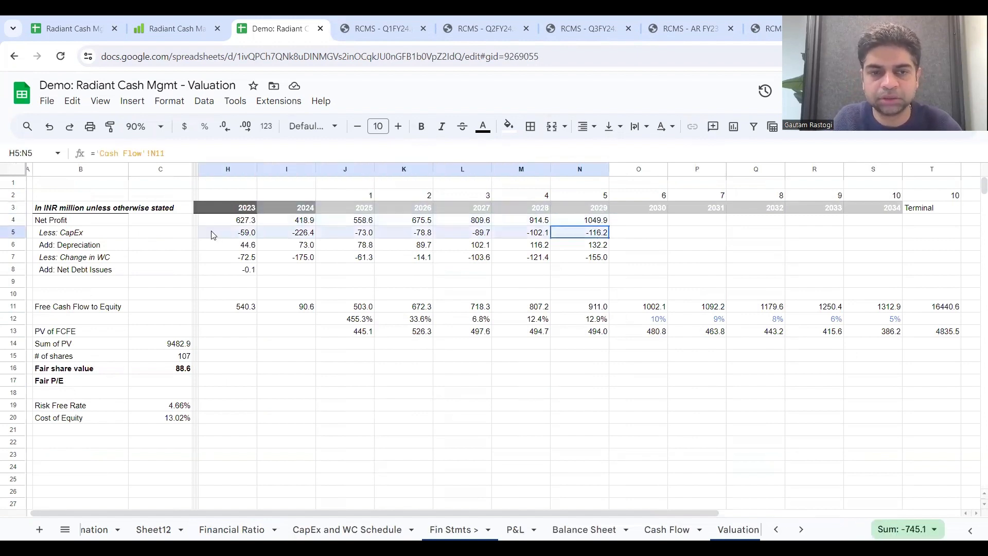
pyautogui.rightClick(278, 430)
pyautogui.click(243, 405)
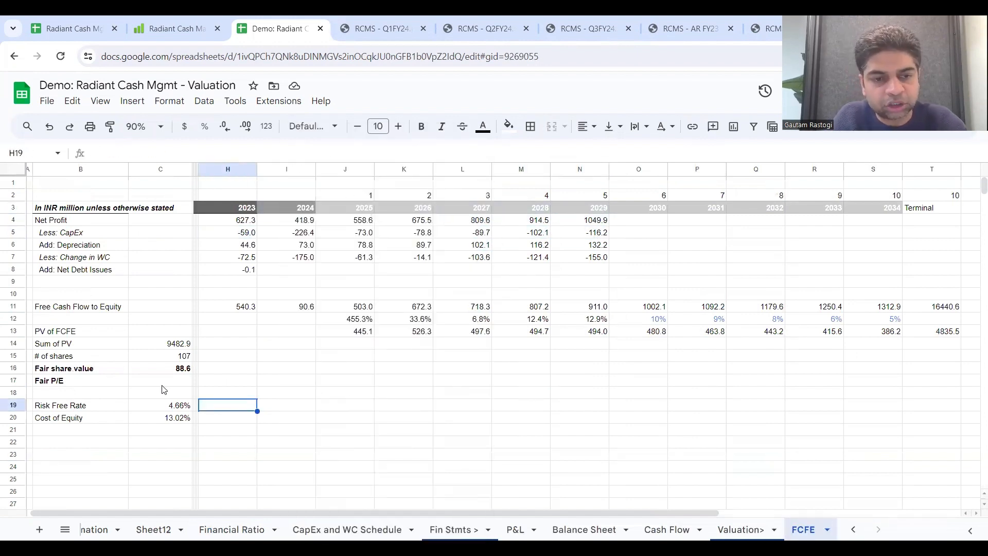
pyautogui.click(165, 369)
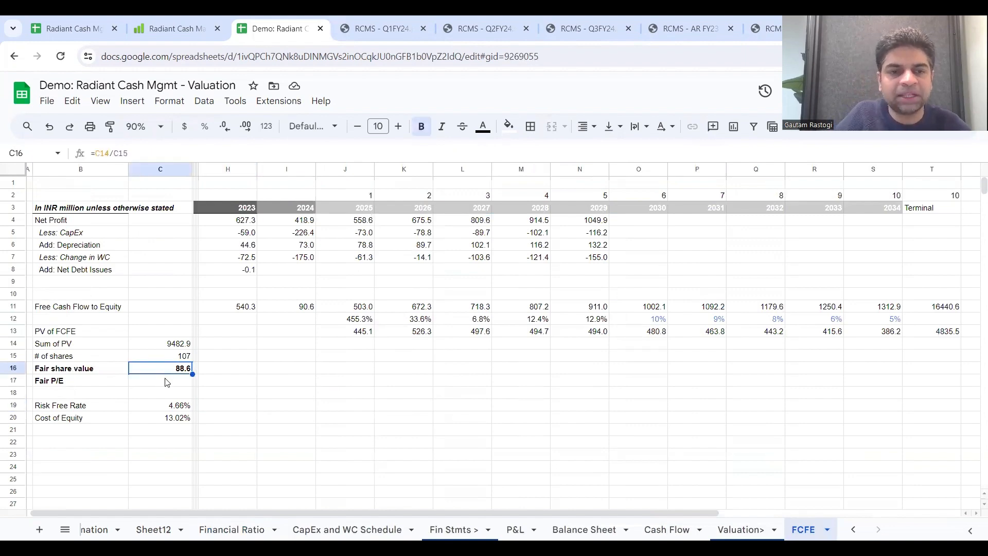
# Step: Look up the trailing-twelve-month net profit in Screener's Profit & Loss table for Radiant Cash, and return to the FCFE sheet
pyautogui.click(165, 382)
pyautogui.write('=')
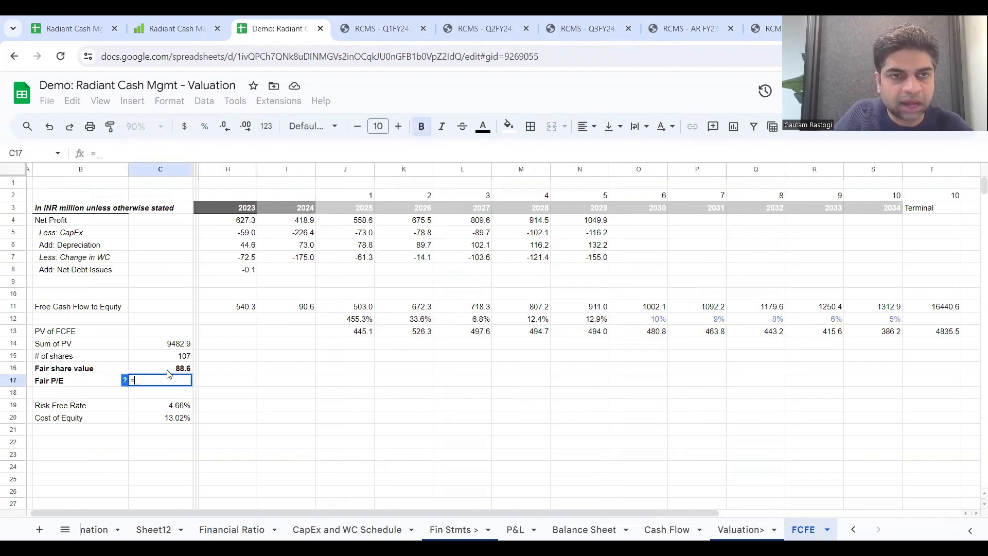
pyautogui.click(170, 28)
pyautogui.scroll(-15, 419, 353)
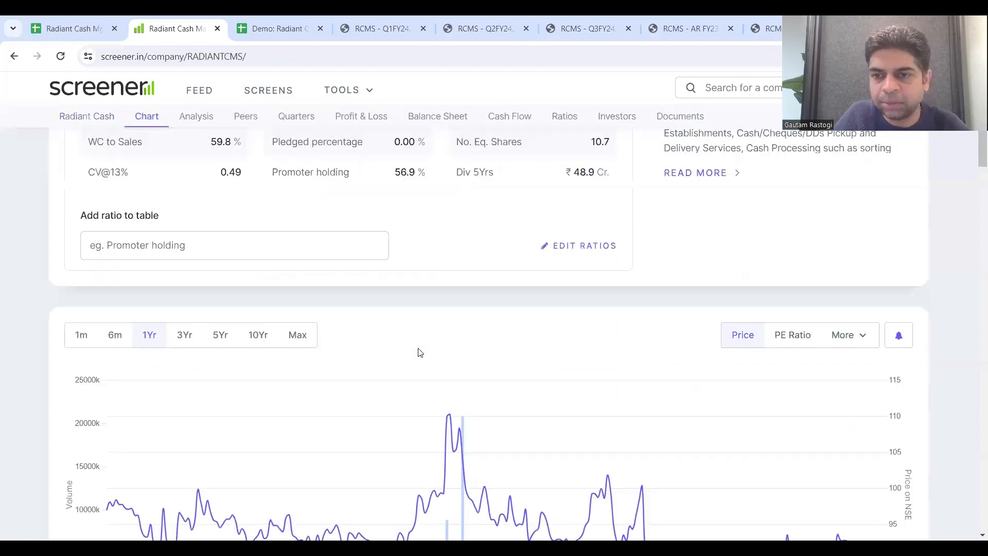
pyautogui.scroll(-20, 419, 353)
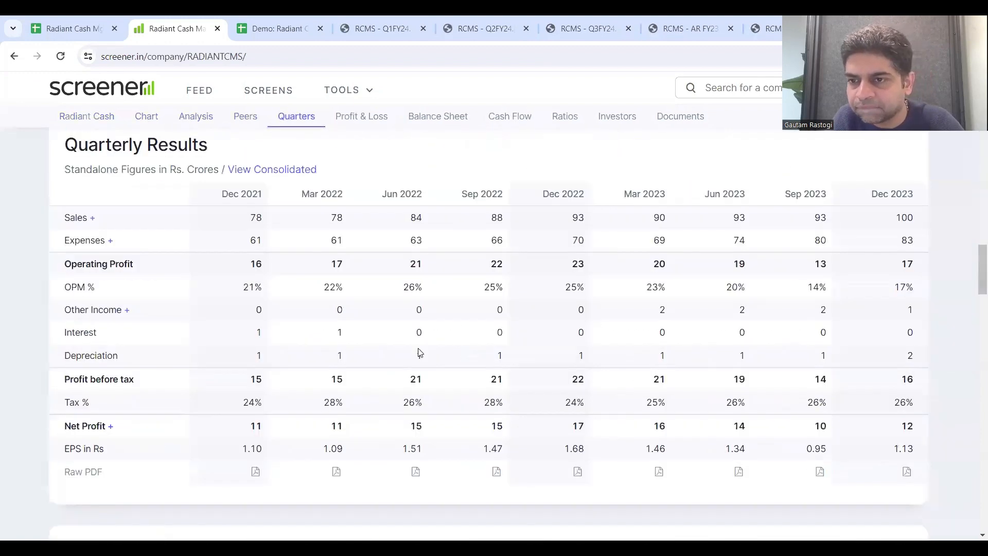
pyautogui.scroll(-6, 662, 400)
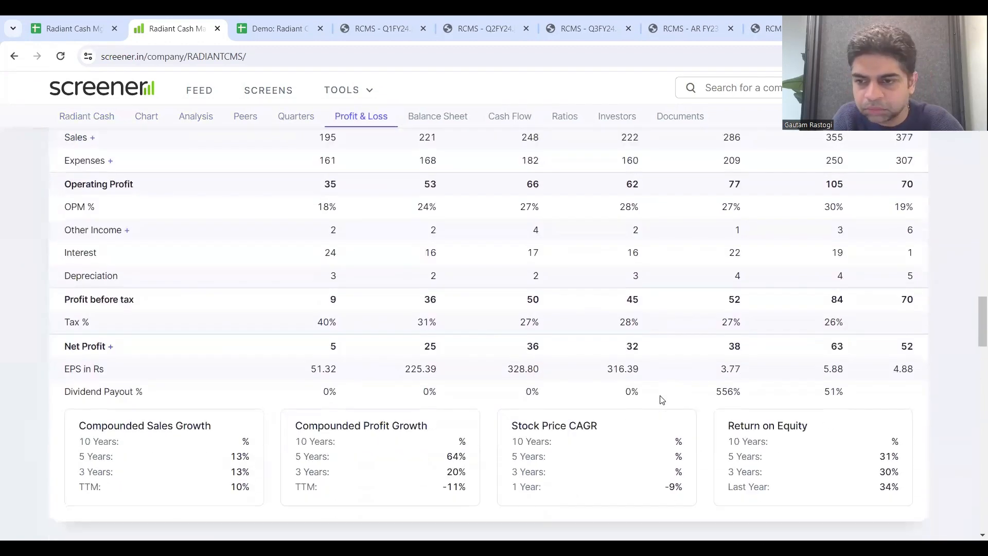
pyautogui.scroll(5, 662, 400)
pyautogui.scroll(4, 662, 400)
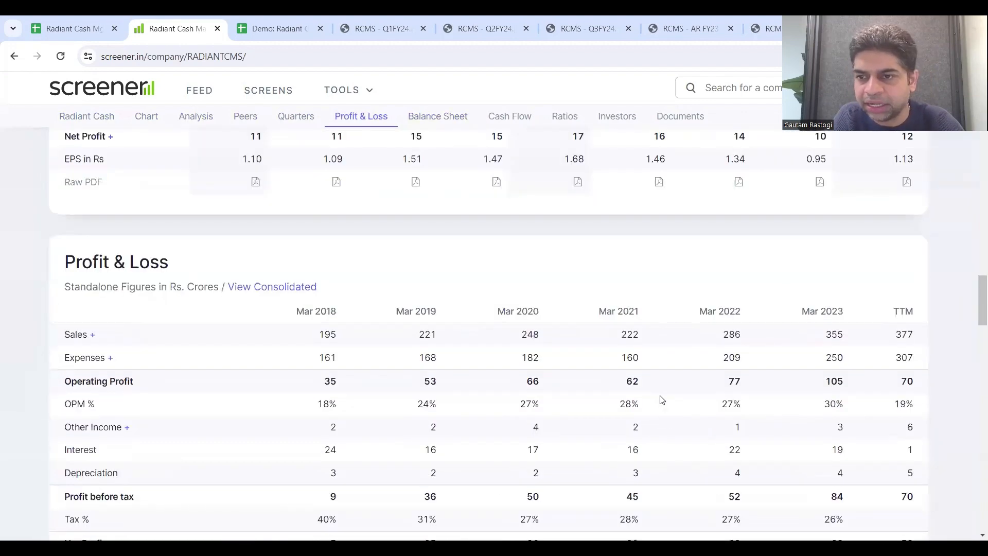
pyautogui.scroll(-2, 898, 500)
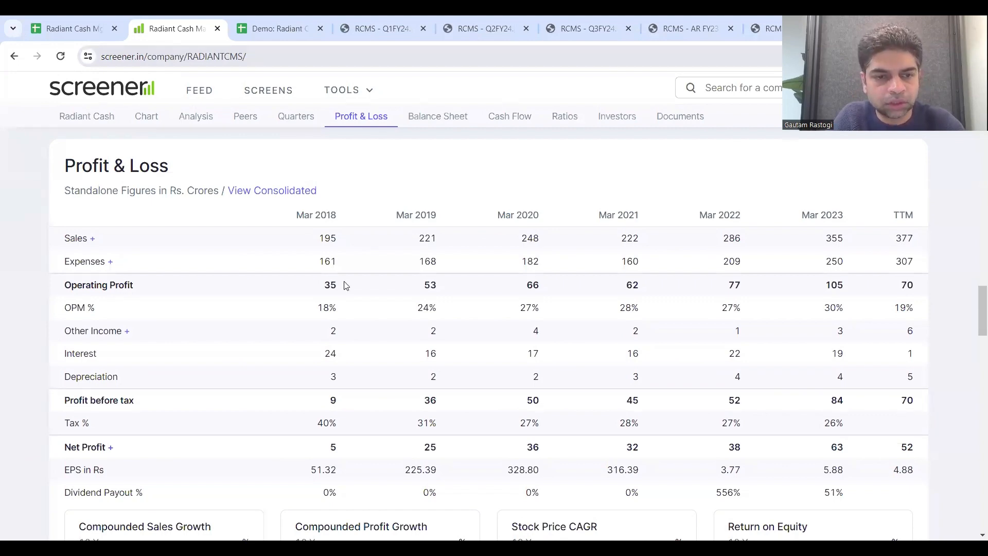
pyautogui.hotkey('ctrl', 'Tab')
pyautogui.write('=')
pyautogui.click(184, 369)
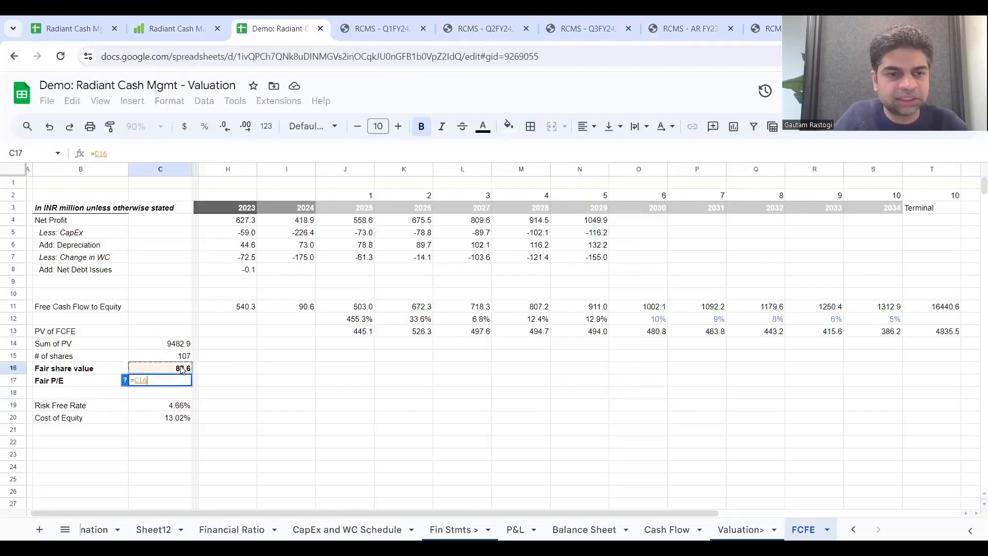
pyautogui.press('BackSpace')
pyautogui.press('BackSpace')
pyautogui.press('BackSpace')
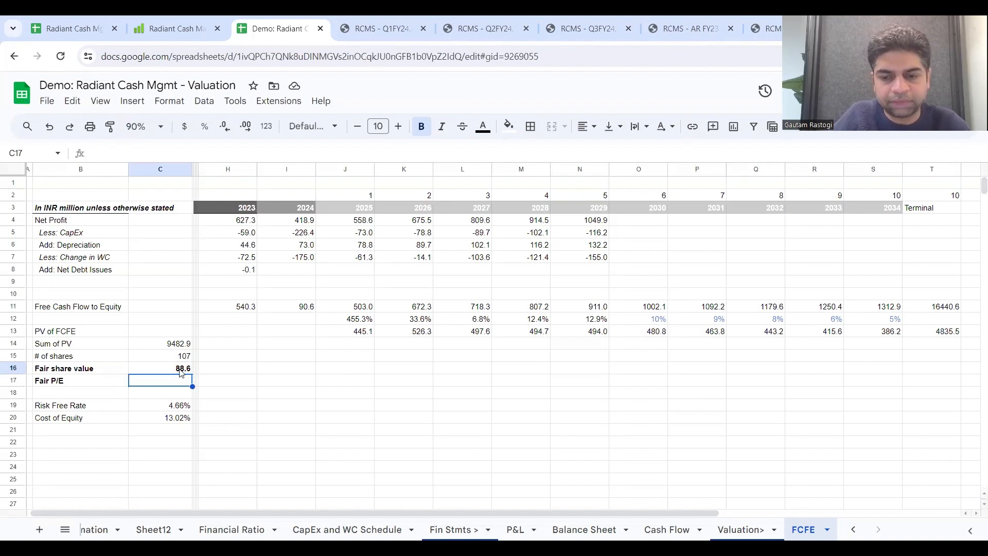
# Step: Compute the fair P/E in C17 by dividing the sum of PV by trailing net profit in millions, =C14/(52*10)
pyautogui.click(180, 348)
pyautogui.write('/(')
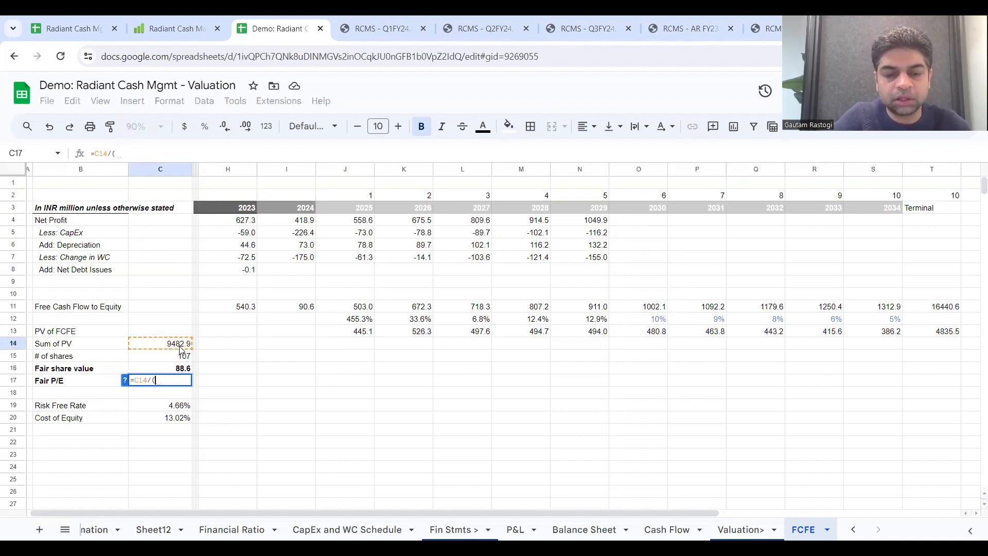
pyautogui.write('52*10')
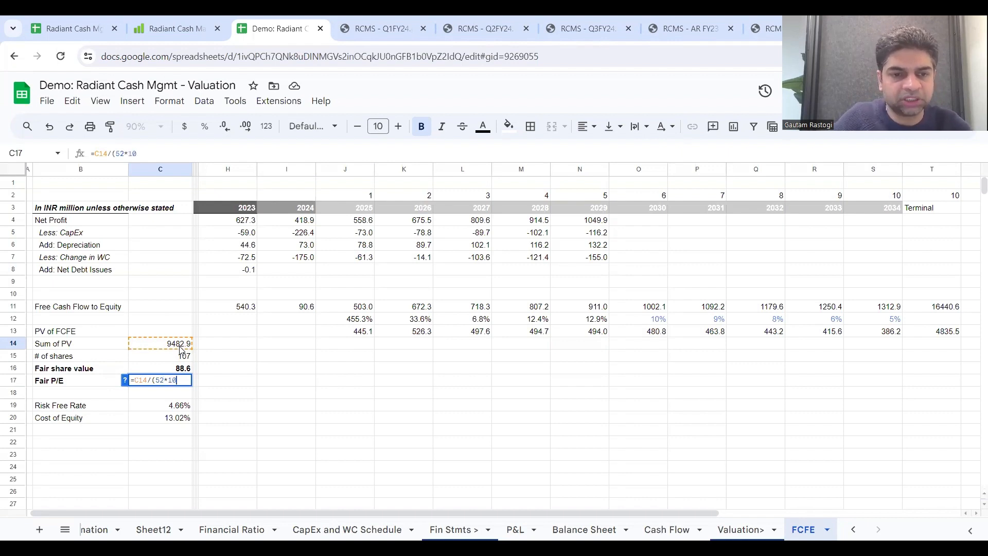
pyautogui.write(')')
pyautogui.press('Return')
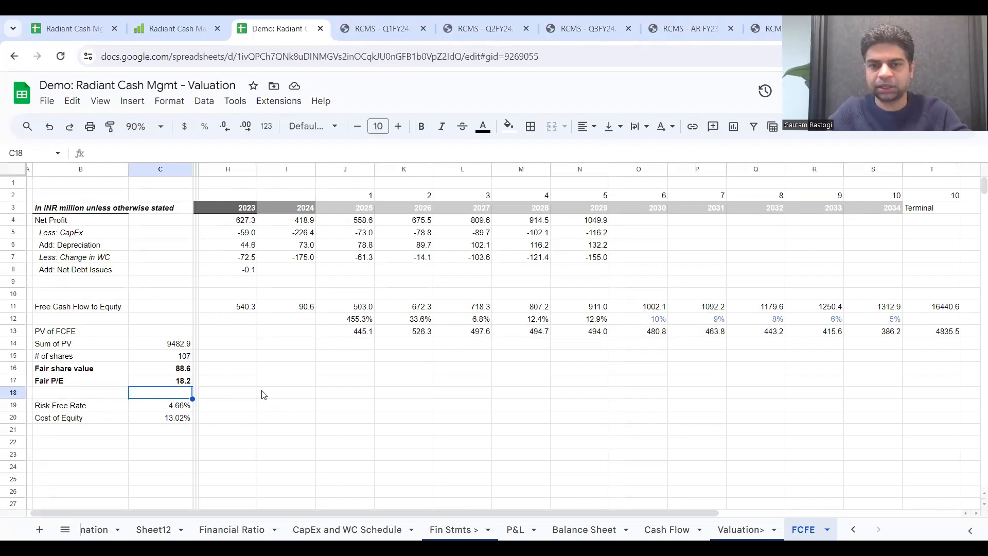
# Step: Add the label "Market Cap" in B23, beneath the cost of equity inputs
pyautogui.click(226, 378)
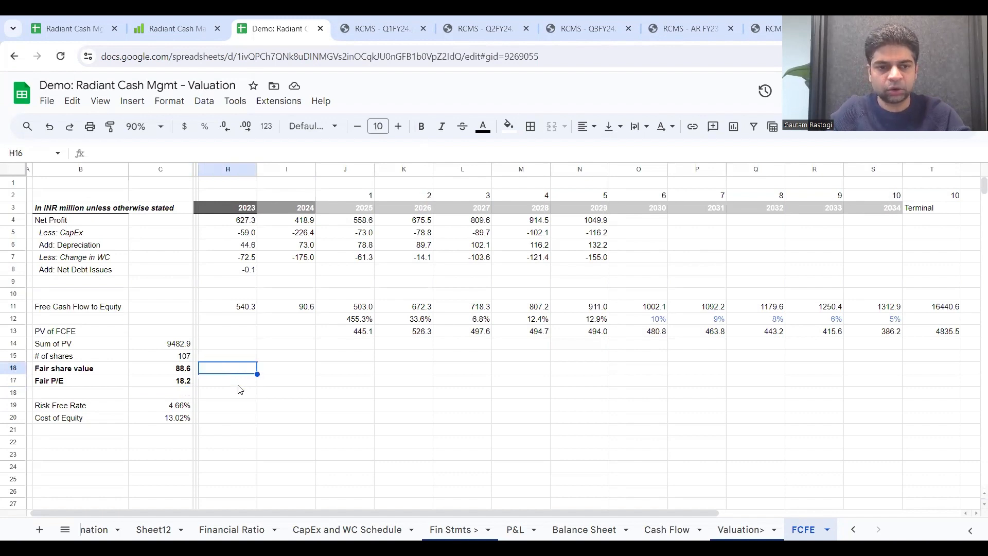
pyautogui.click(93, 445)
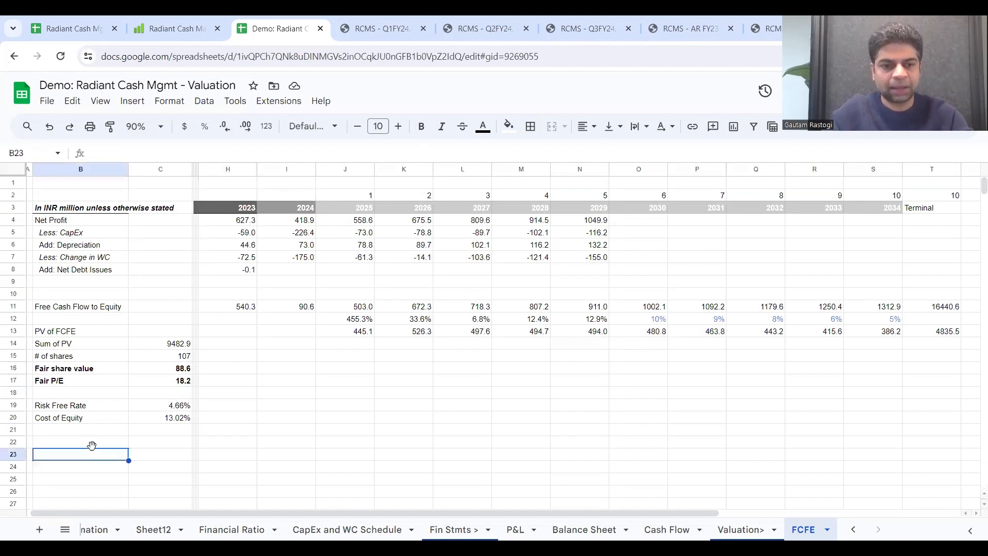
pyautogui.click(94, 450)
pyautogui.write('M')
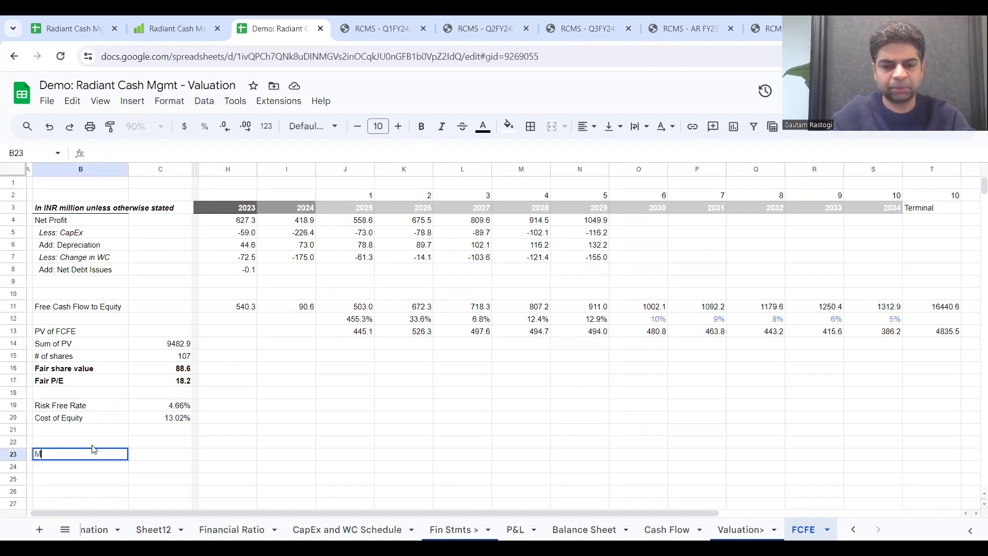
pyautogui.write('arket Cap')
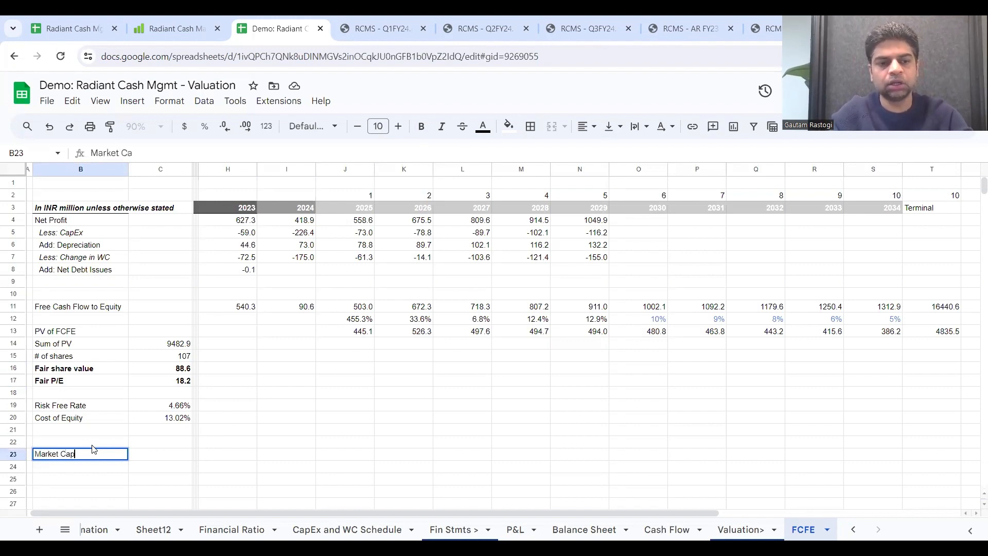
# Step: Enter a market cap of 9500 in the 2024 column at I23, as a plain number rather than a percentage
pyautogui.click(291, 450)
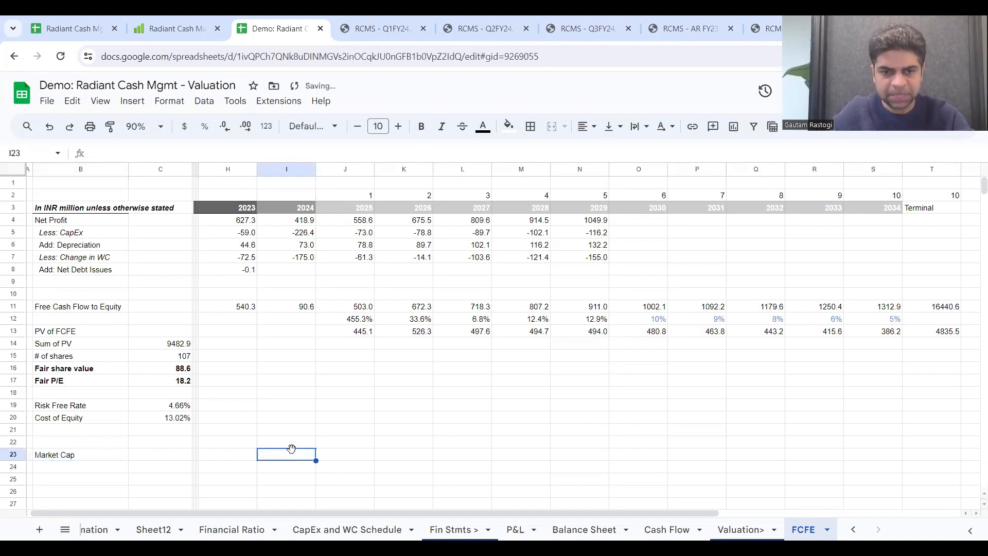
pyautogui.write('950')
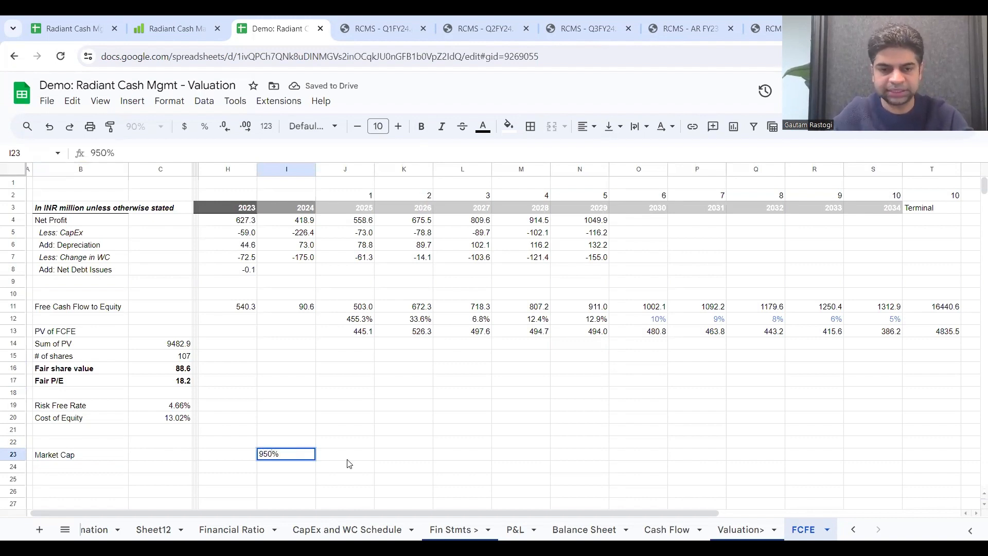
pyautogui.press('Delete')
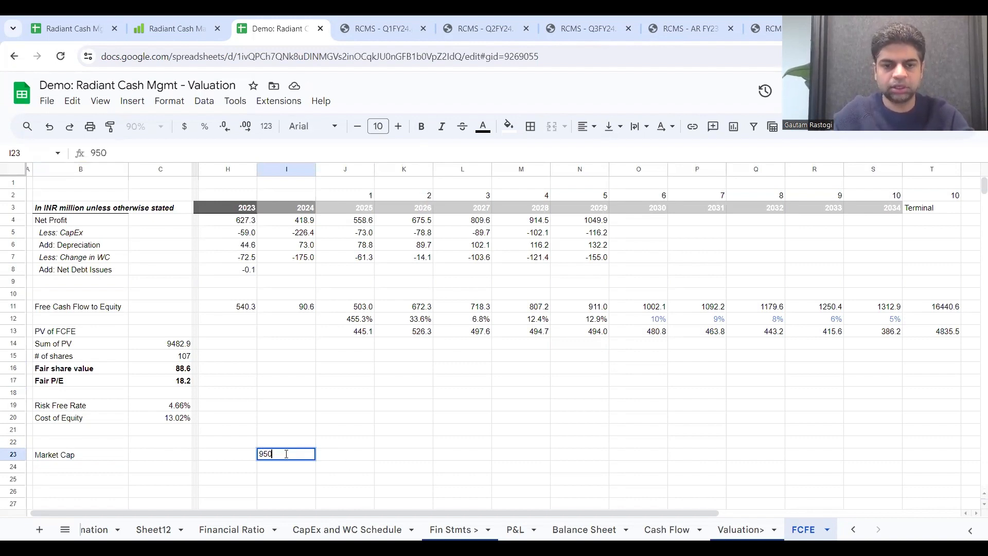
pyautogui.write('0')
pyautogui.press('Return')
pyautogui.click(287, 457)
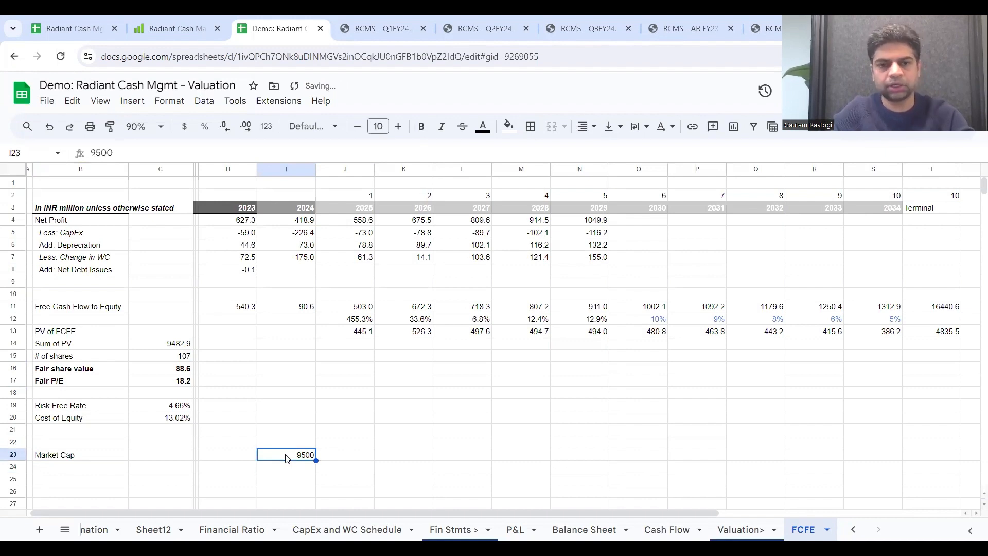
# Step: Add the unit note "In Rs. Mn" in C23, beside the Market Cap label
pyautogui.click(146, 462)
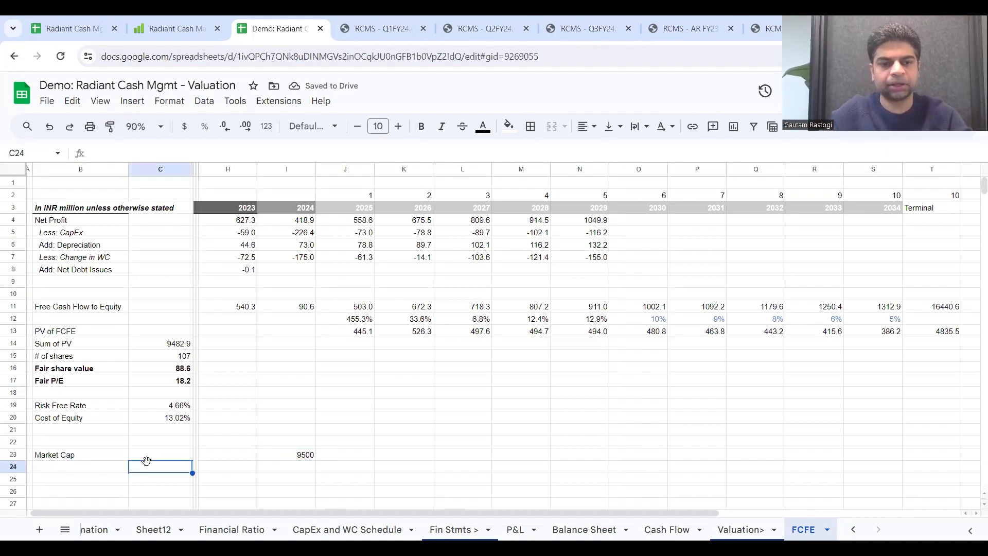
pyautogui.click(149, 454)
pyautogui.write('In ')
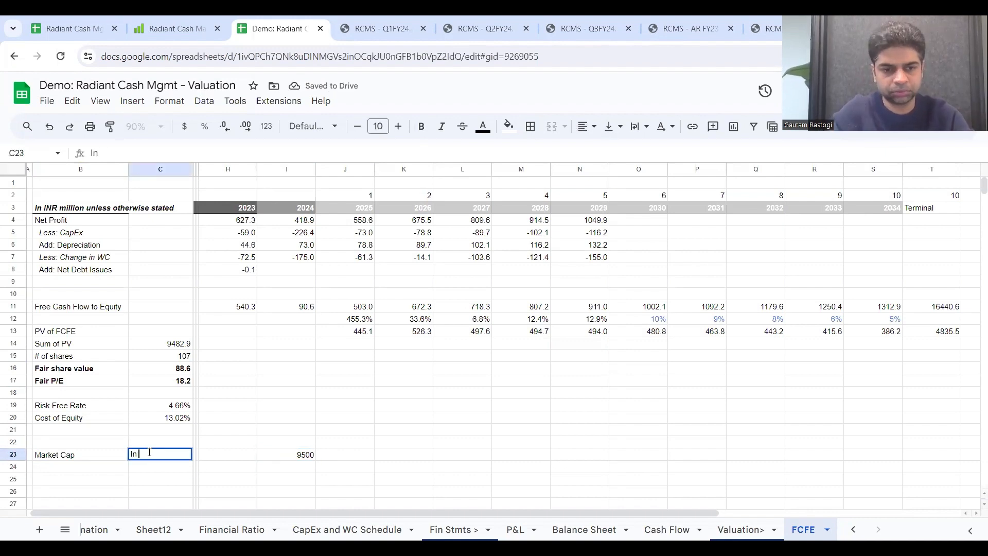
pyautogui.write('Rs. Mn')
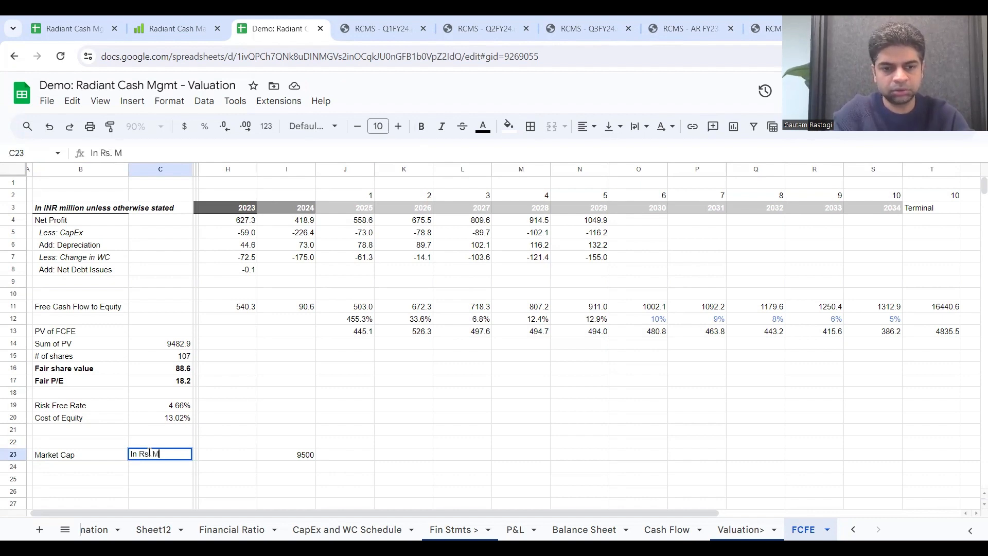
pyautogui.click(363, 458)
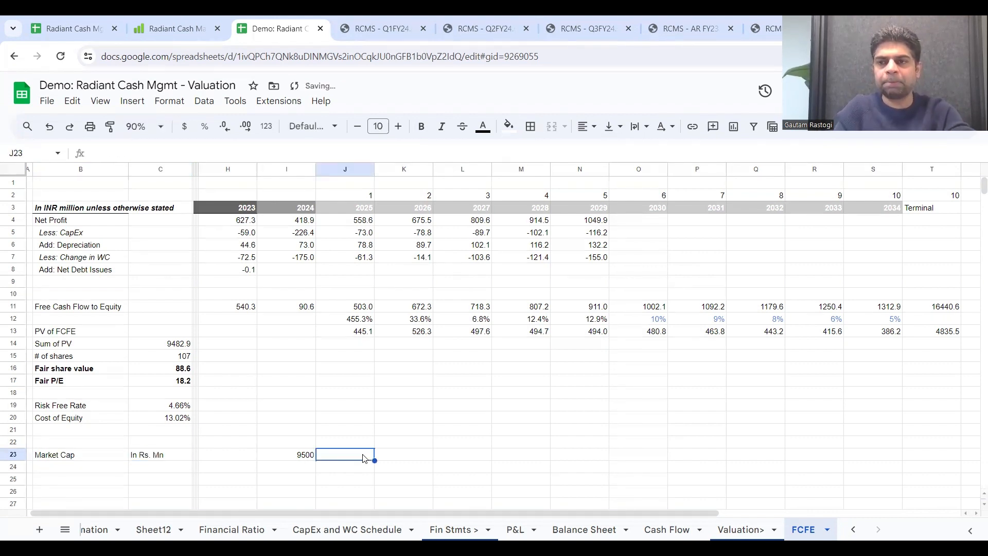
# Step: Compute the 2029 market cap in N23 by multiplying the fair P/E by that year's net profit, =C17*N4
pyautogui.click(585, 458)
pyautogui.write('=')
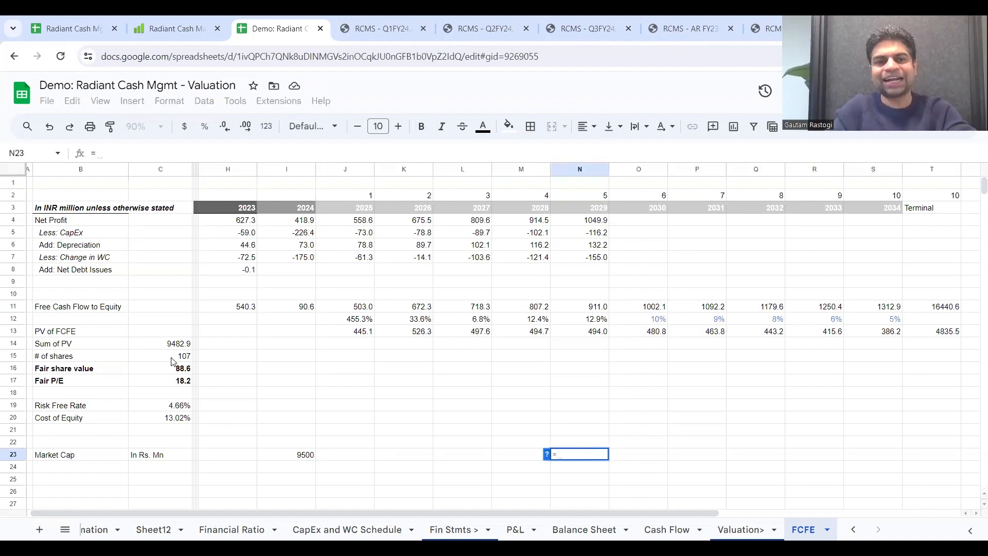
pyautogui.click(178, 387)
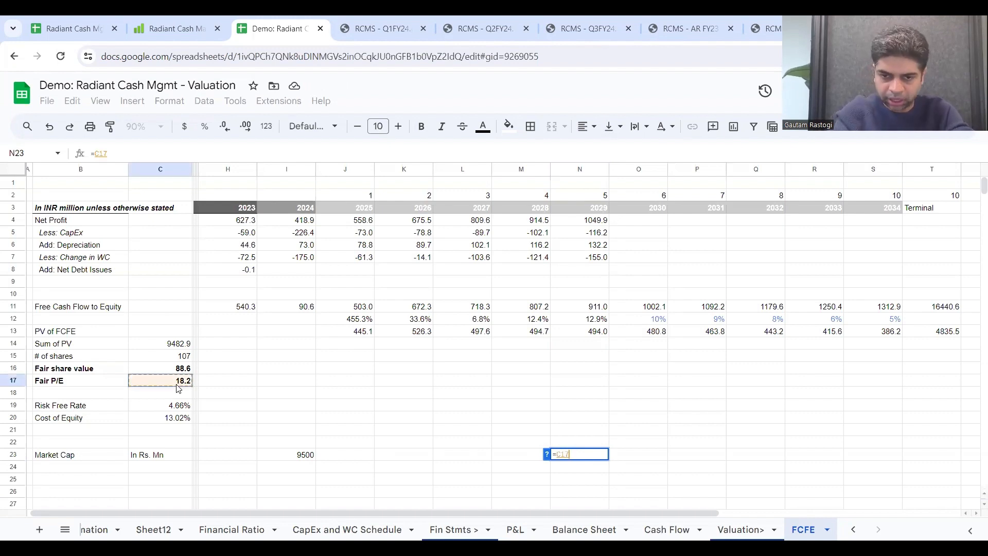
pyautogui.write('*')
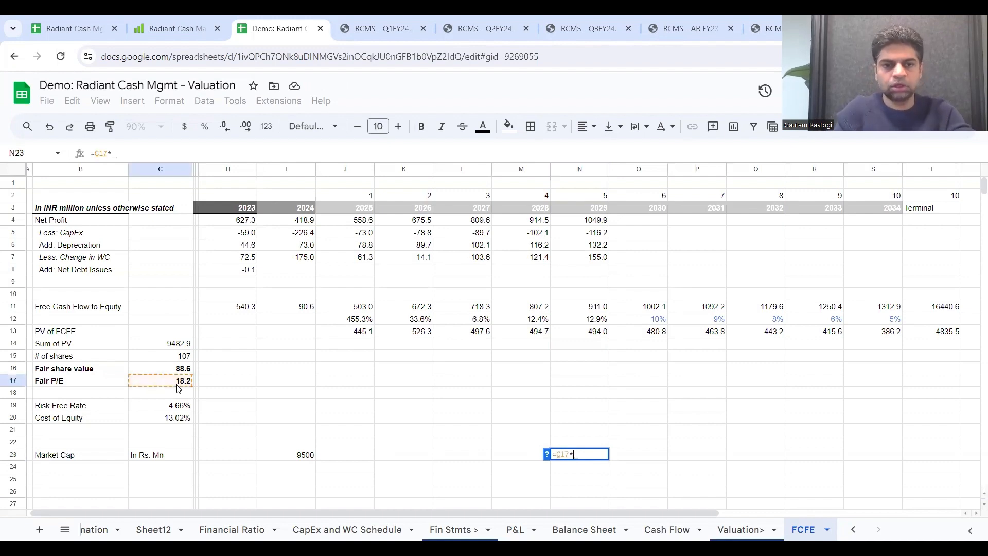
pyautogui.scroll(-1, 403, 407)
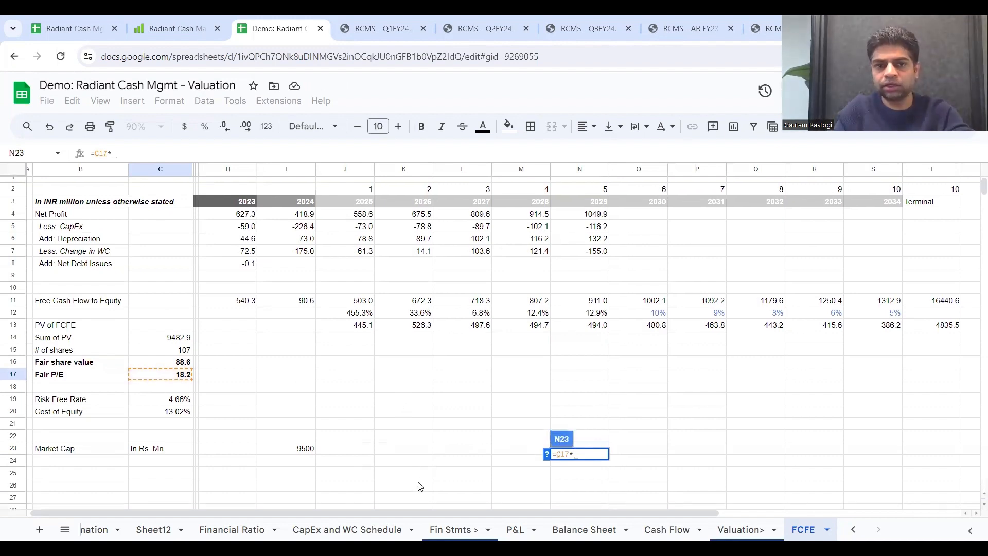
pyautogui.click(587, 215)
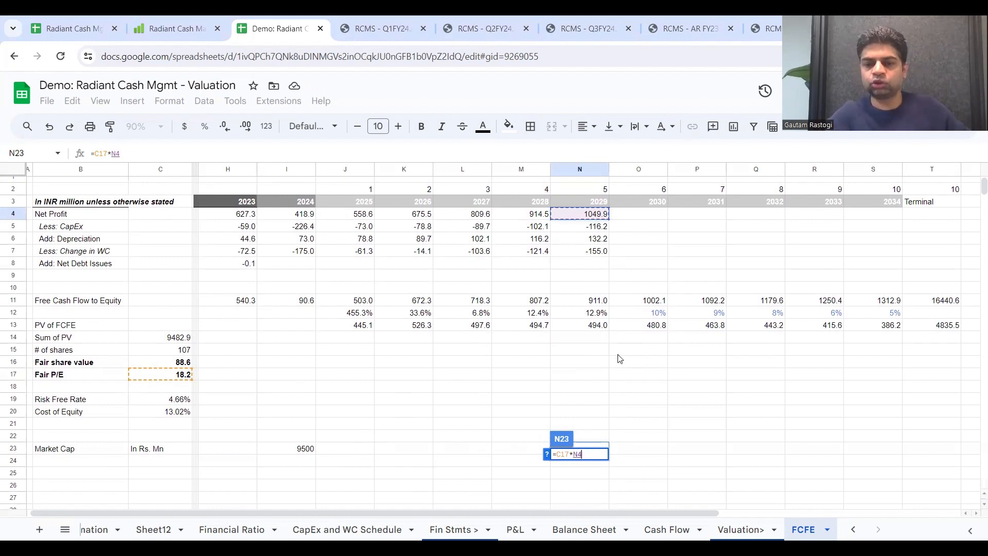
pyautogui.press('Return')
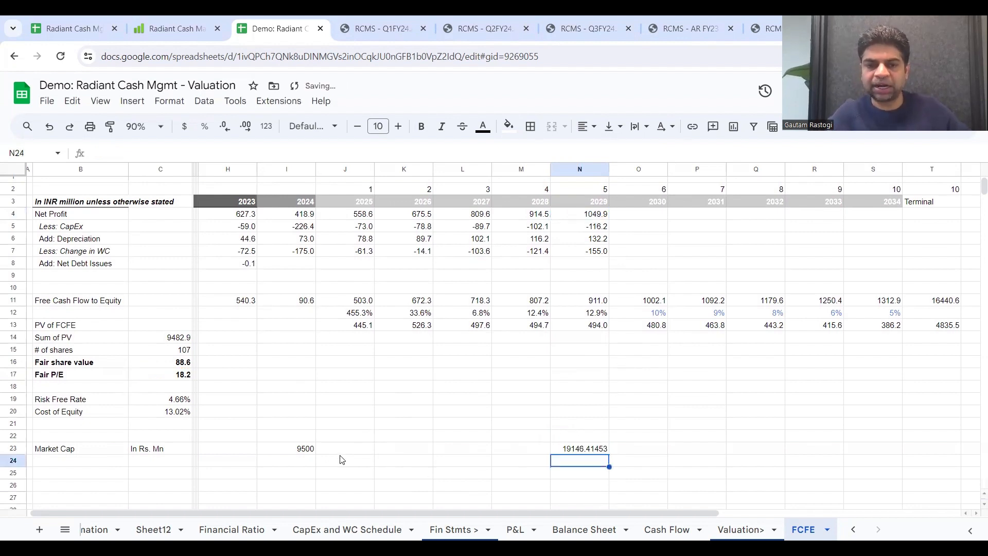
# Step: Format the 2029 market cap in N23 to show no decimal places
pyautogui.click(303, 454)
pyautogui.click(590, 453)
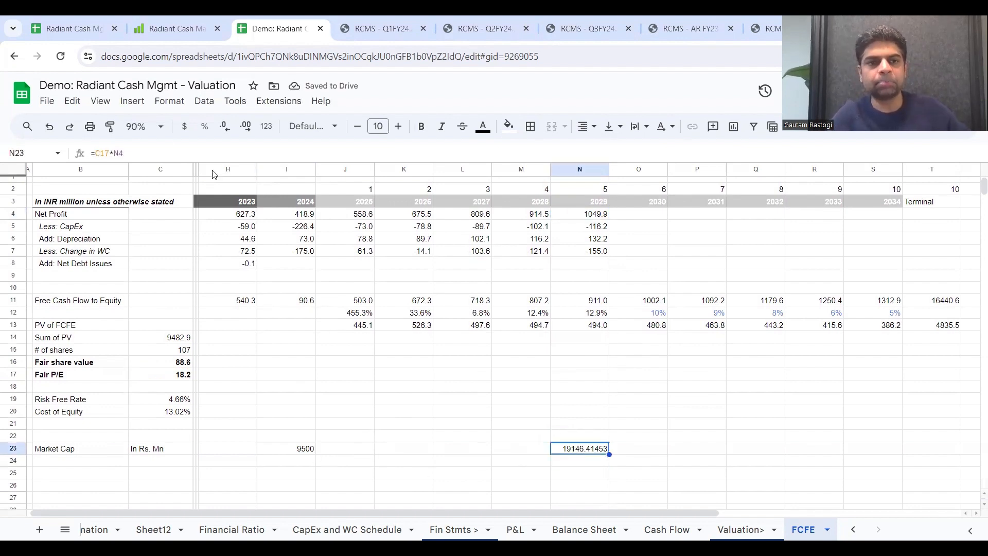
pyautogui.click(252, 130)
pyautogui.click(251, 131)
pyautogui.click(233, 130)
pyautogui.click(233, 130)
pyautogui.click(233, 130)
pyautogui.click(233, 130)
pyautogui.click(233, 129)
pyautogui.click(233, 129)
pyautogui.click(233, 129)
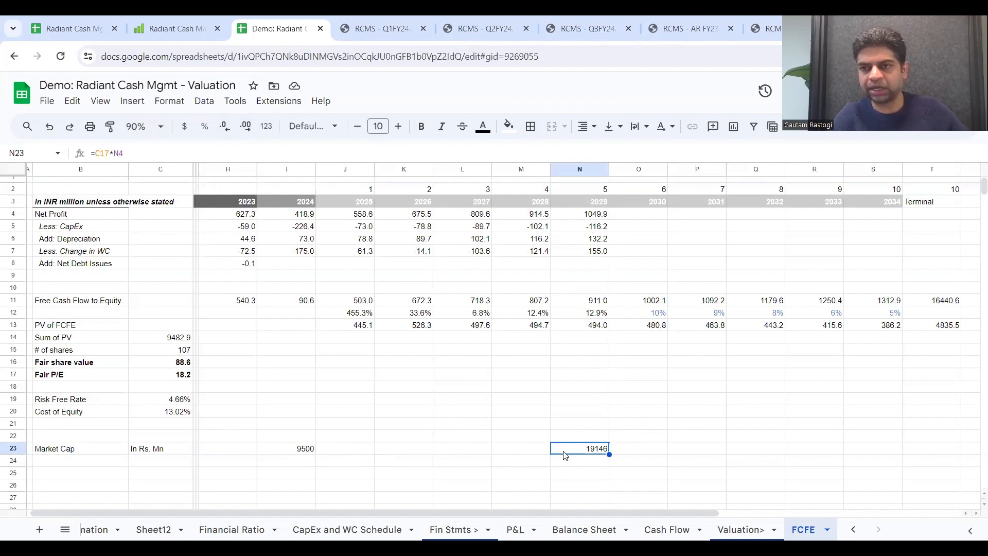
# Step: Write the five-year market cap growth factor formula in O23, =(N23/I23)^(1/5), from the 2029 and 2024 values
pyautogui.click(637, 459)
pyautogui.write('=')
pyautogui.press('Escape')
pyautogui.write('=')
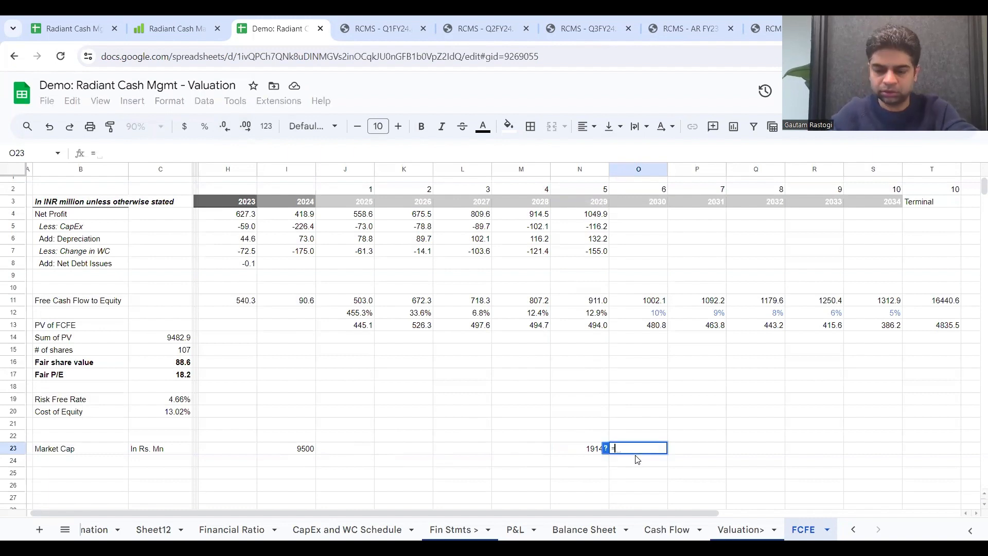
pyautogui.click(584, 449)
pyautogui.press('BackSpace')
pyautogui.press('BackSpace')
pyautogui.press('BackSpace')
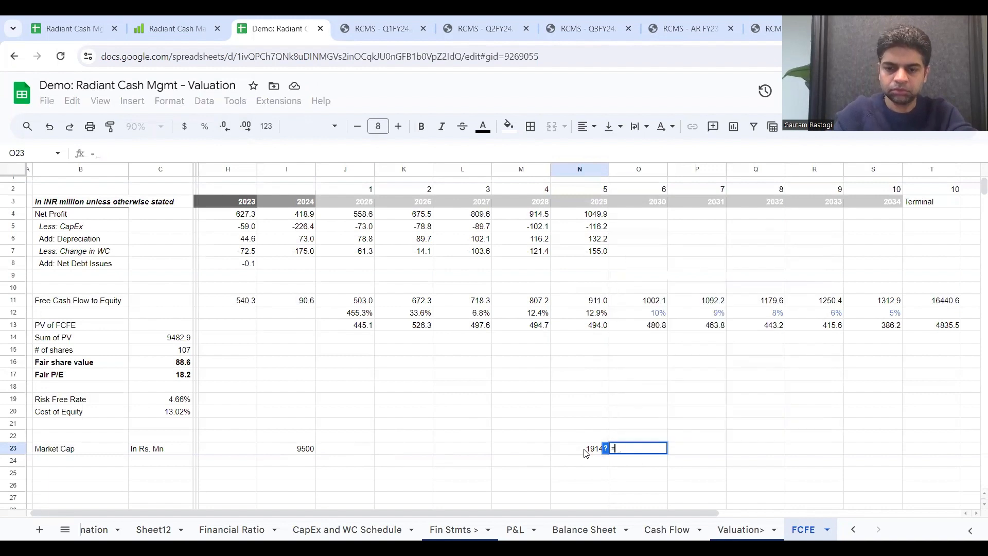
pyautogui.write('(')
pyautogui.click(584, 451)
pyautogui.write('/')
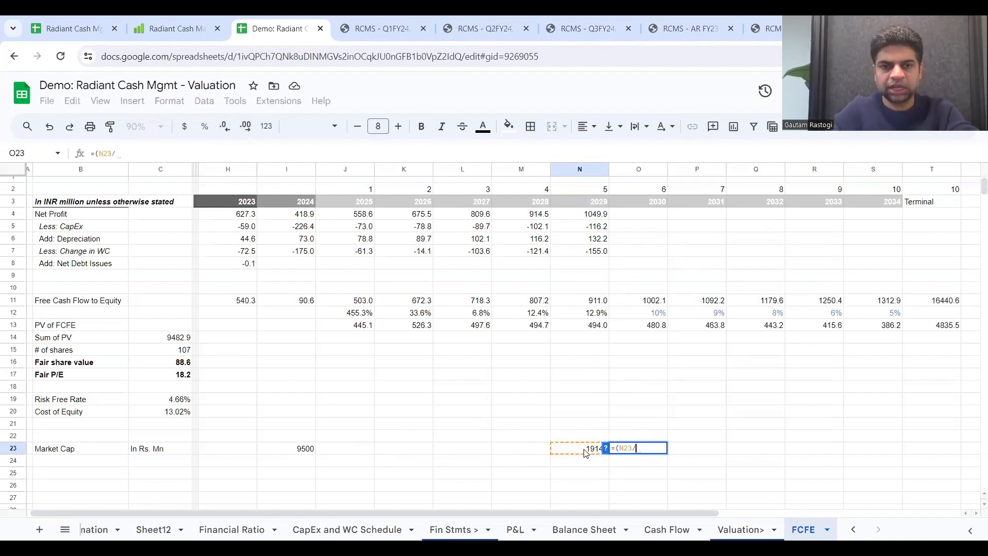
pyautogui.click(287, 449)
pyautogui.write(')^')
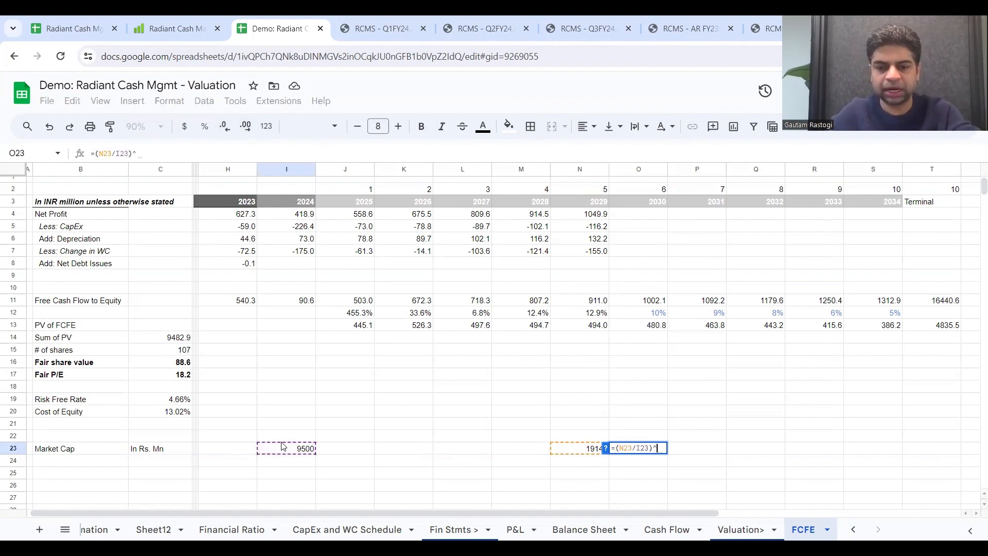
pyautogui.write('(1/5)')
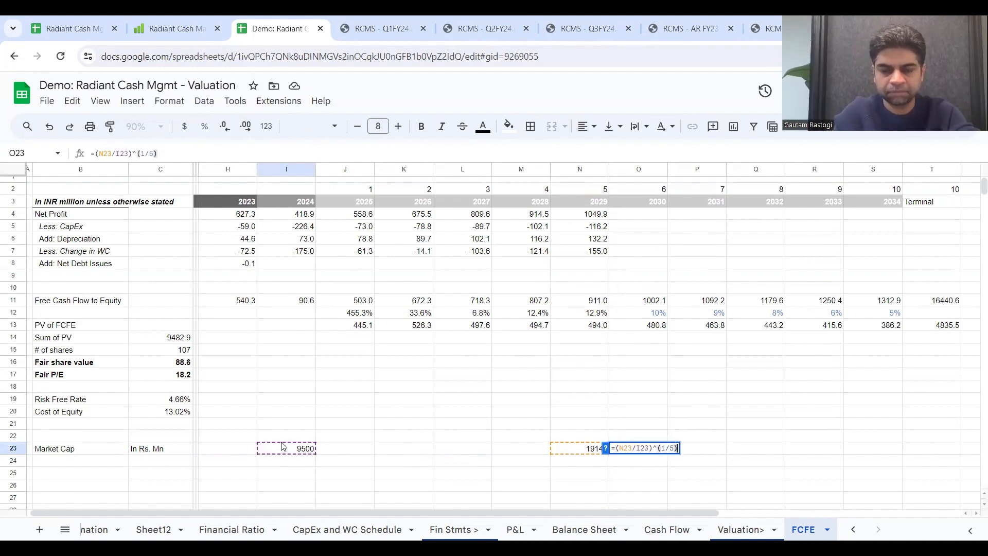
# Step: Turn the O23 formula into an annual growth rate, =((N23/I23)^(1/5))-1, and format it as a percentage
pyautogui.click(96, 156)
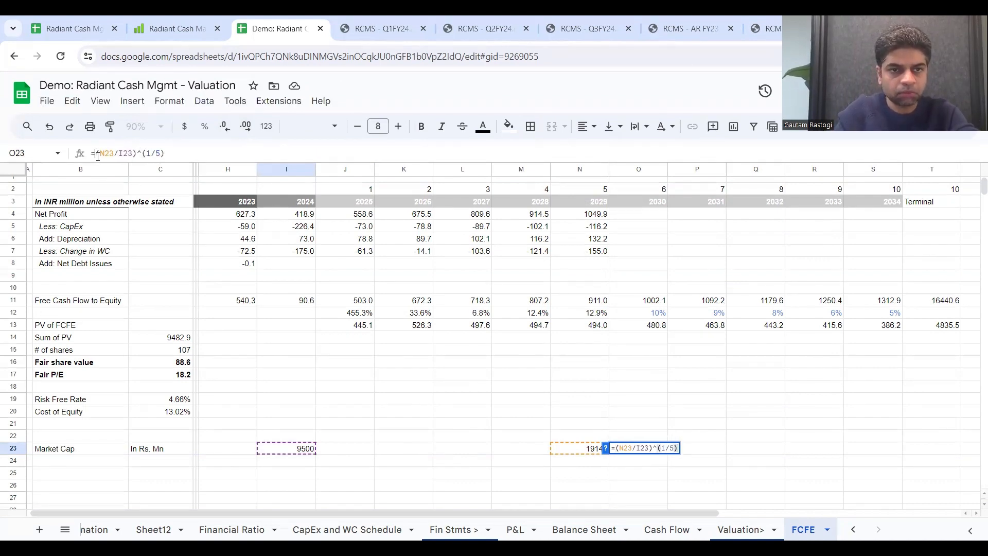
pyautogui.write('(')
pyautogui.click(174, 153)
pyautogui.write(')-')
pyautogui.press('Return')
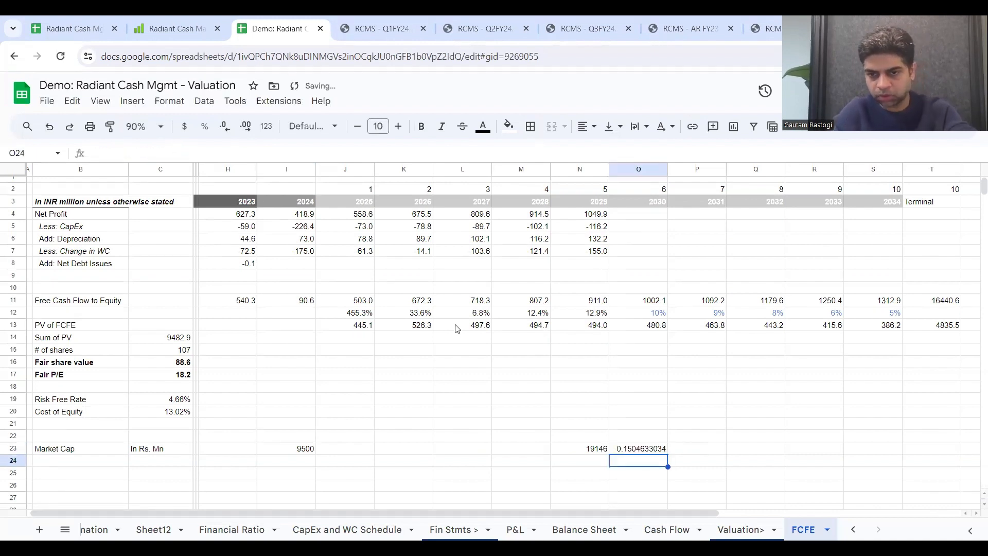
pyautogui.click(664, 446)
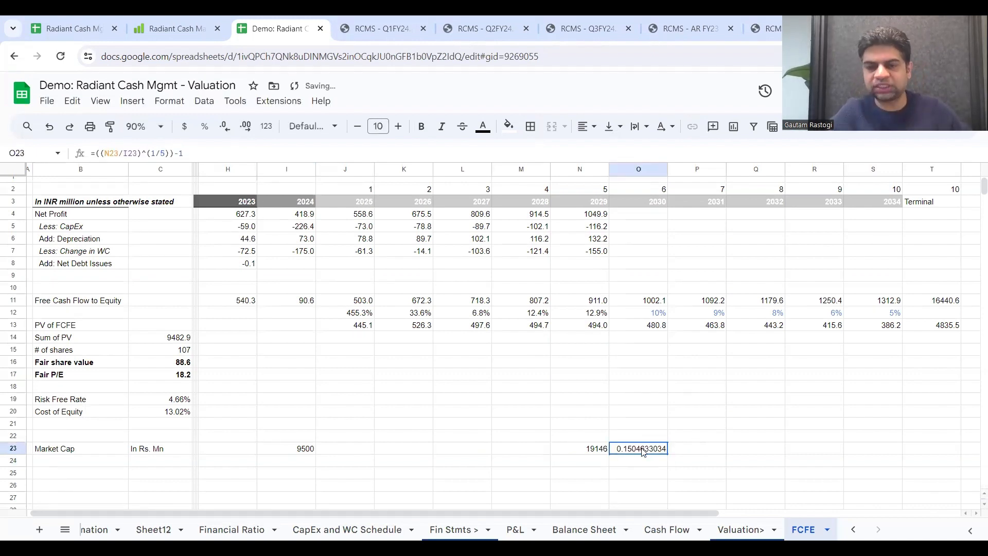
pyautogui.click(204, 129)
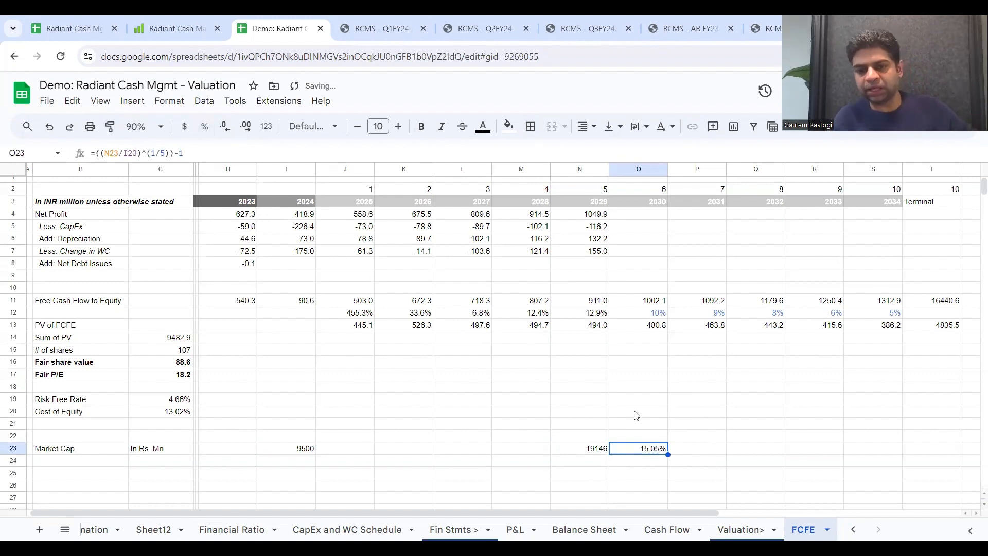